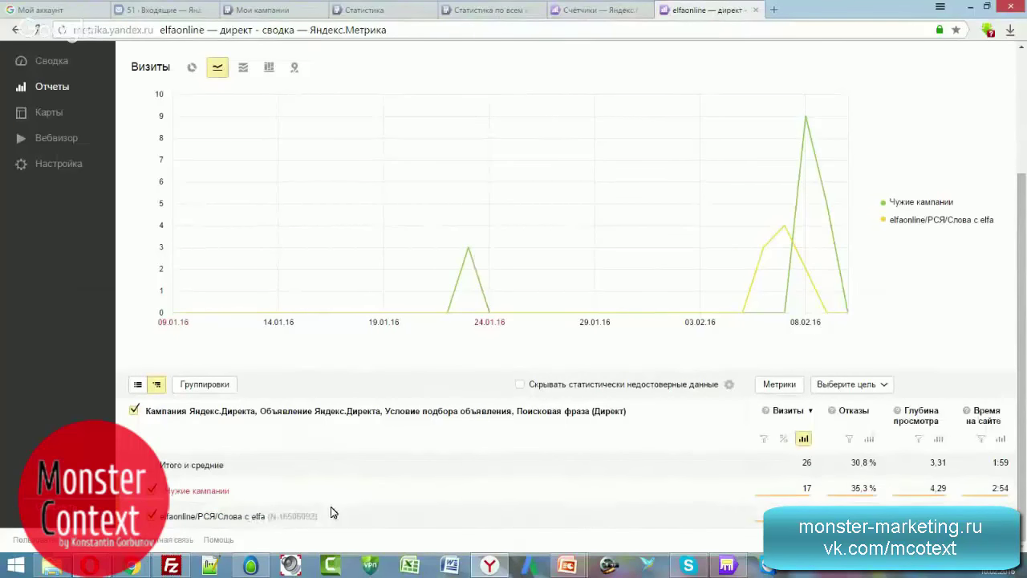
Step: Switch to Direct Commander and compare the campaign parameters of Элфаонлайн and elfaonline/РСЯ/Слова с elfa
click(728, 566)
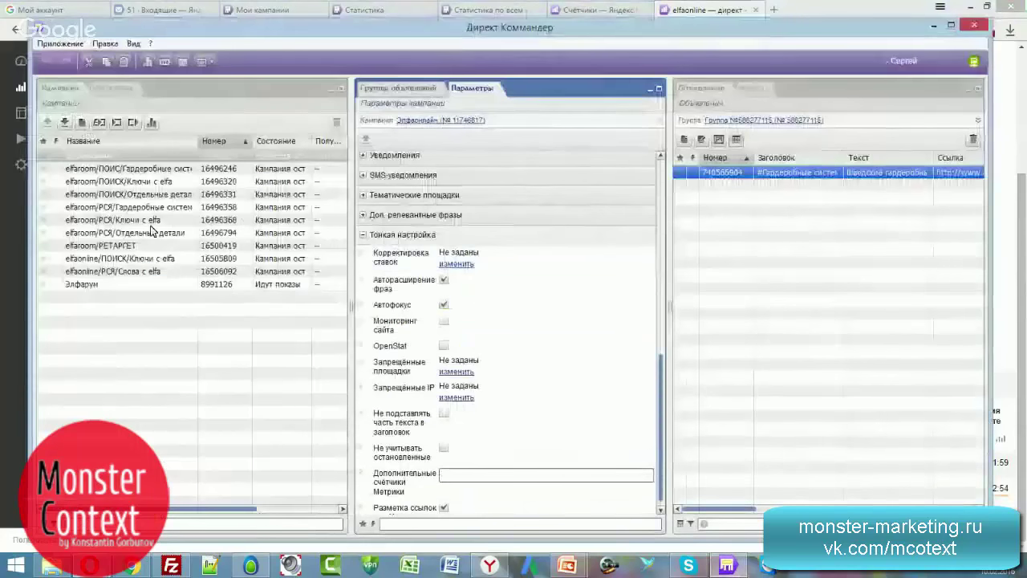
click(134, 274)
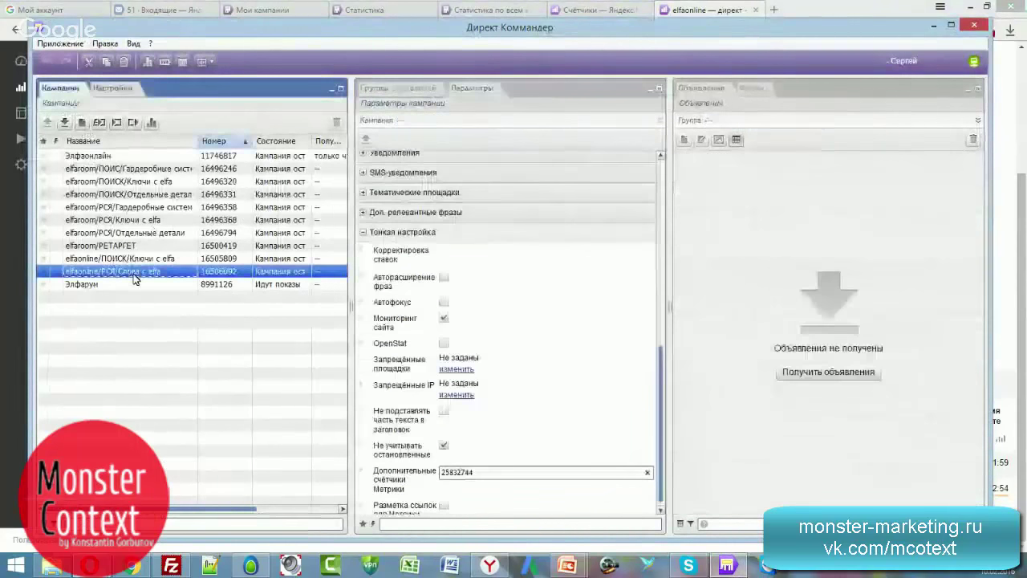
scroll(496, 269, up, 3)
scroll(505, 293, down, 3)
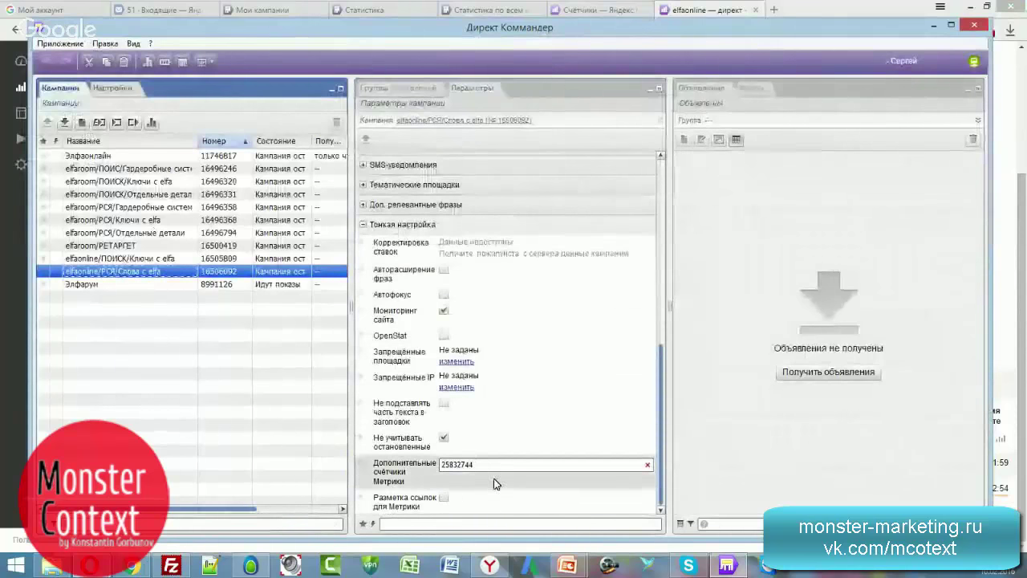
click(150, 157)
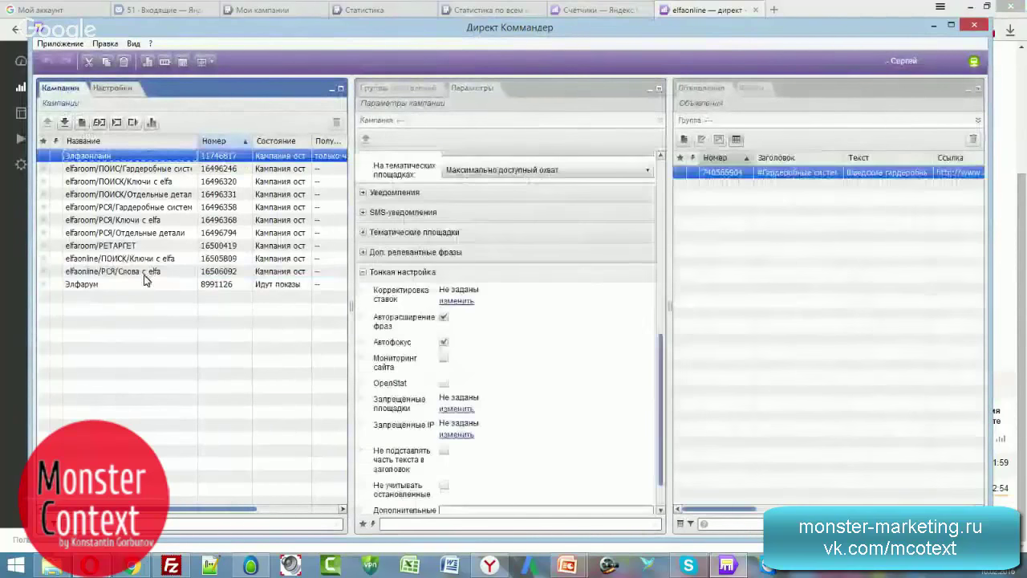
click(136, 273)
scroll(529, 346, up, 5)
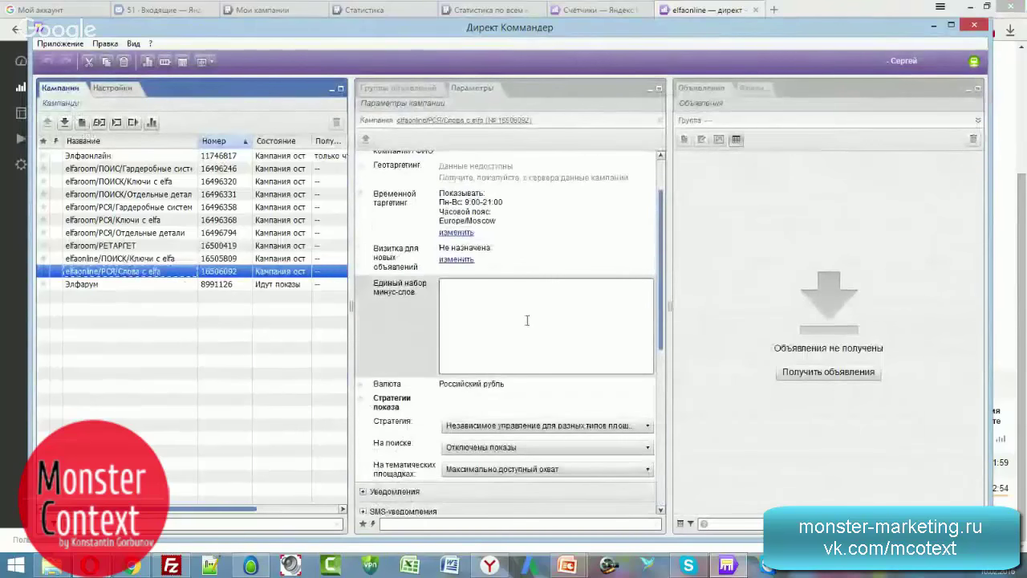
click(527, 319)
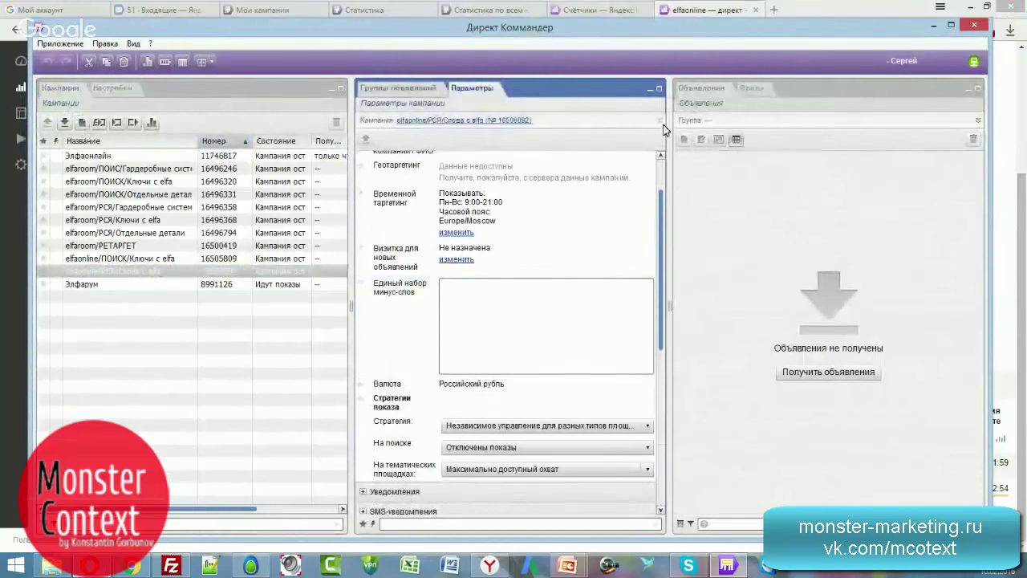
Step: Fetch the ads of the elfaonline/РСЯ/Слова с elfa campaign from the server, check its parameters and return to its ad groups
click(434, 90)
click(522, 371)
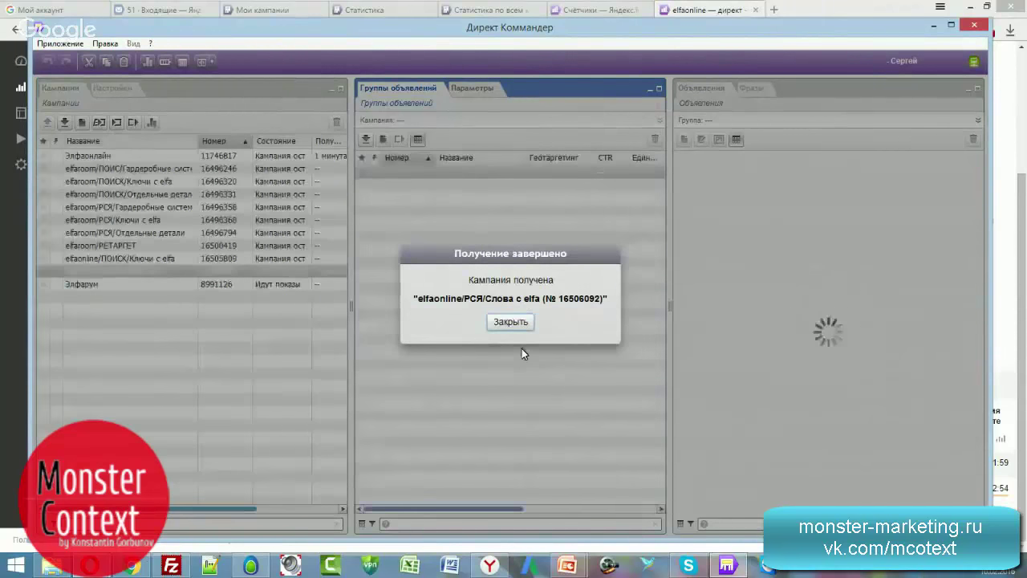
click(510, 321)
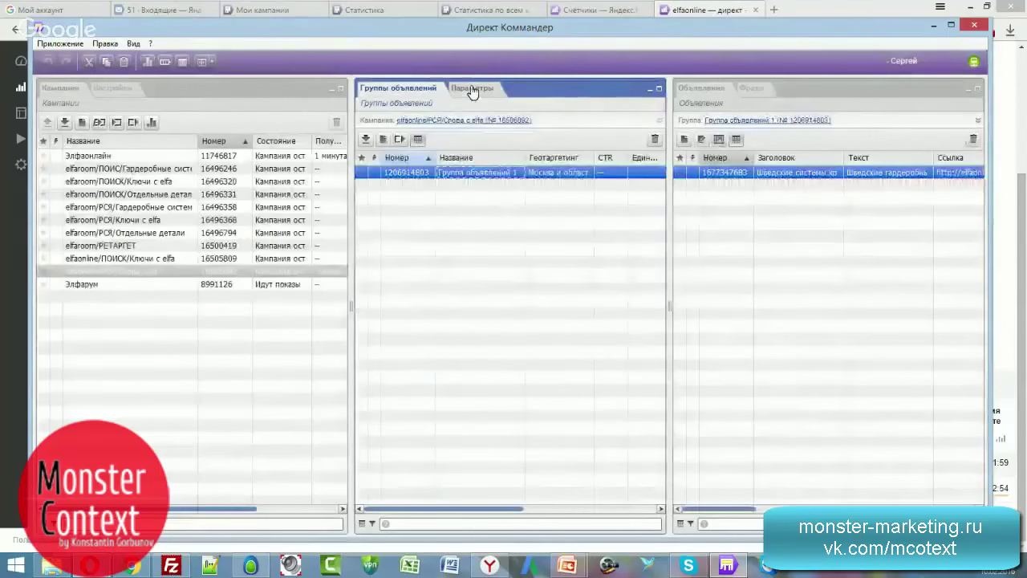
click(472, 88)
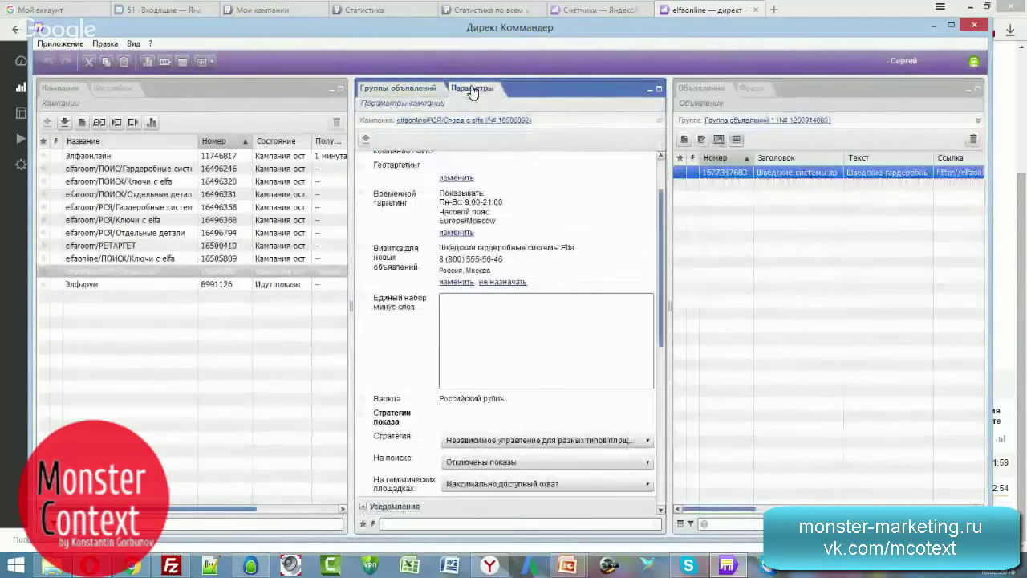
click(398, 89)
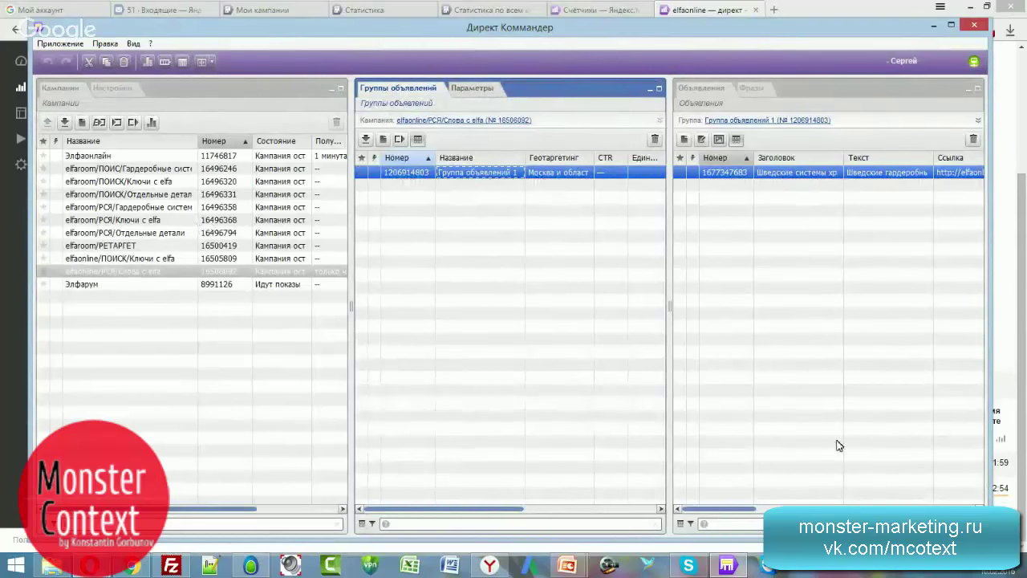
Step: Show the keyword phrases of the campaign's ad group, widen the Слова column and examine the phrases and their РСЯ bids
drag(746, 513, 963, 514)
click(753, 88)
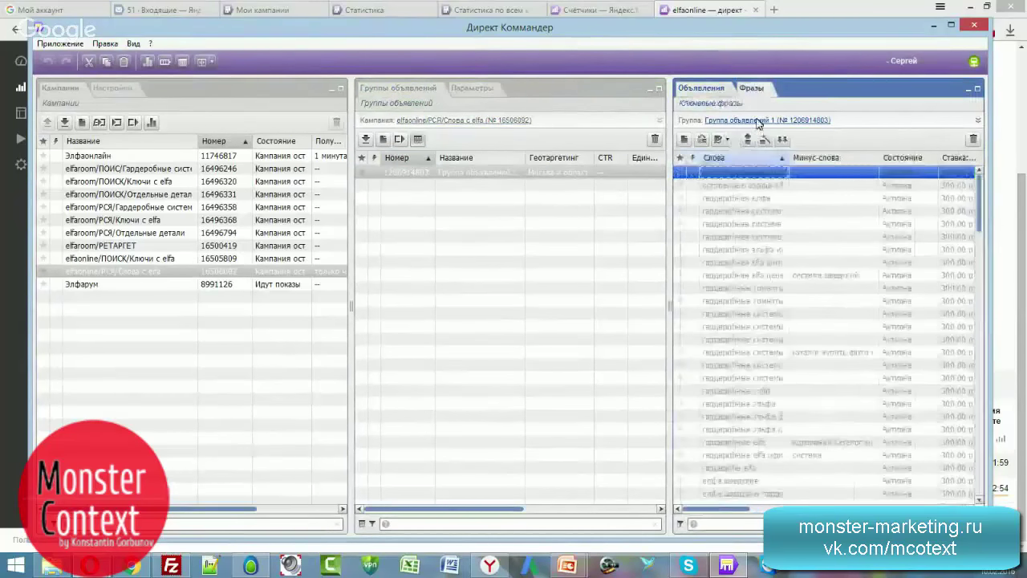
drag(789, 158, 881, 152)
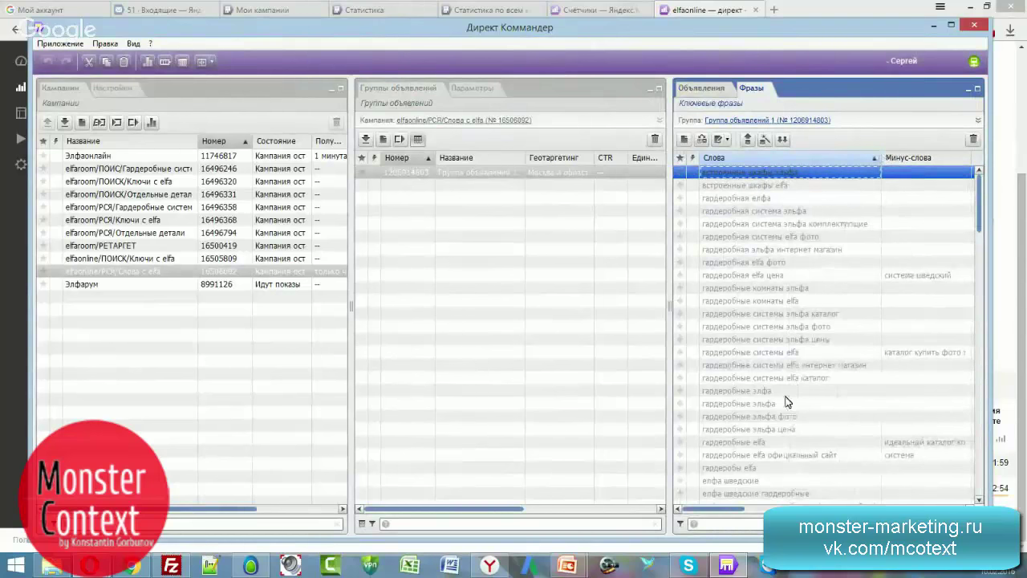
click(744, 510)
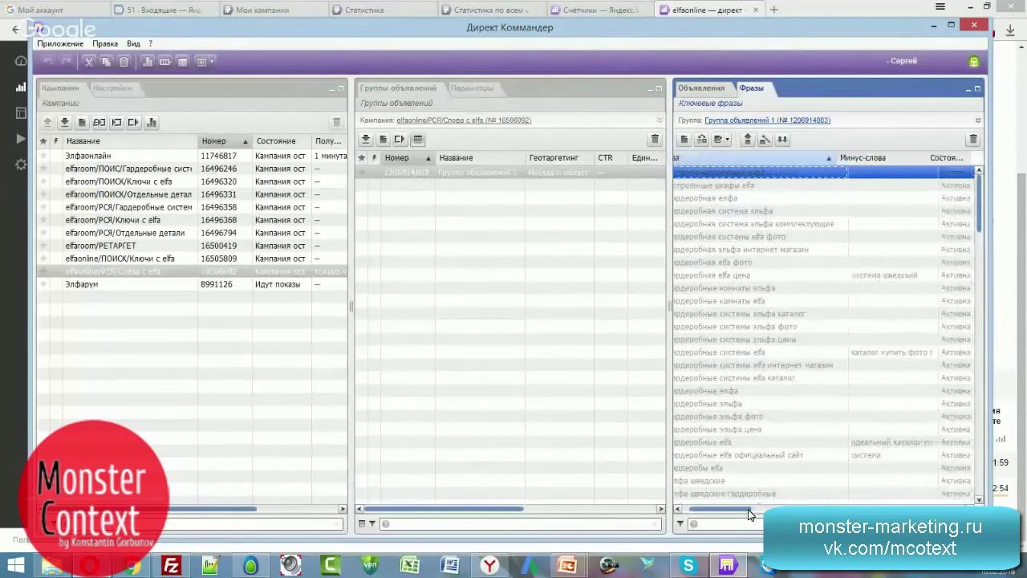
click(755, 393)
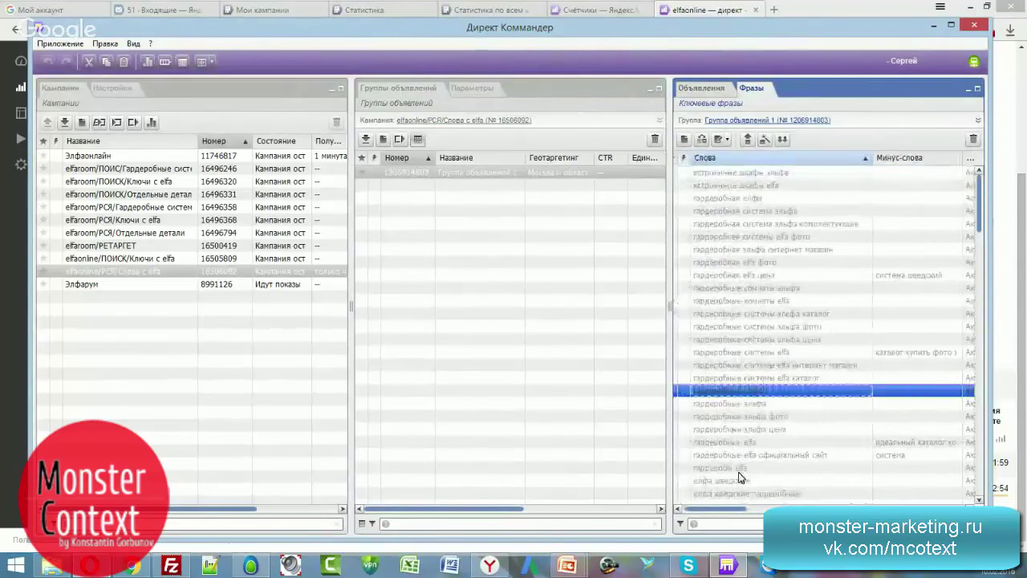
drag(734, 509, 789, 504)
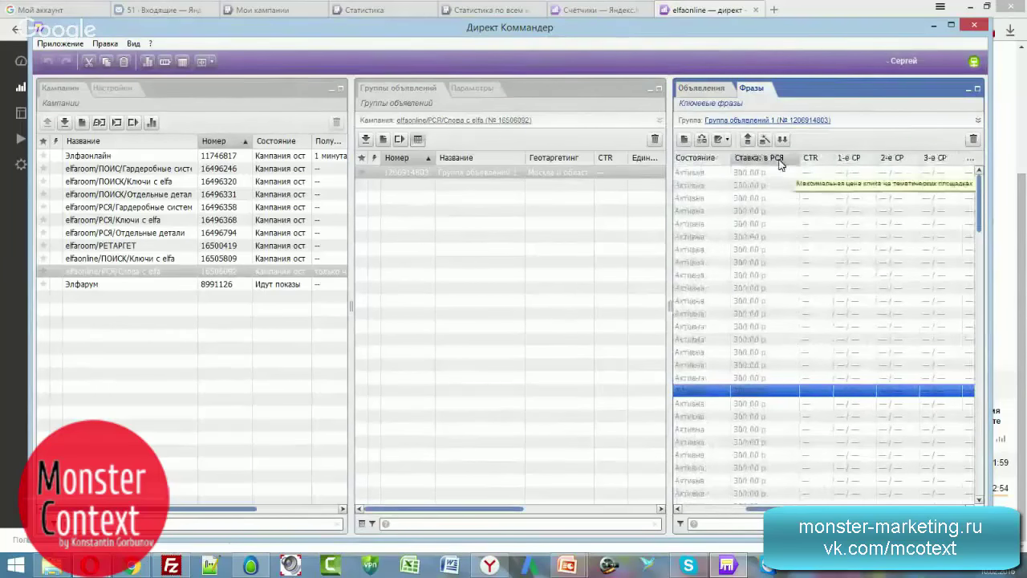
click(730, 223)
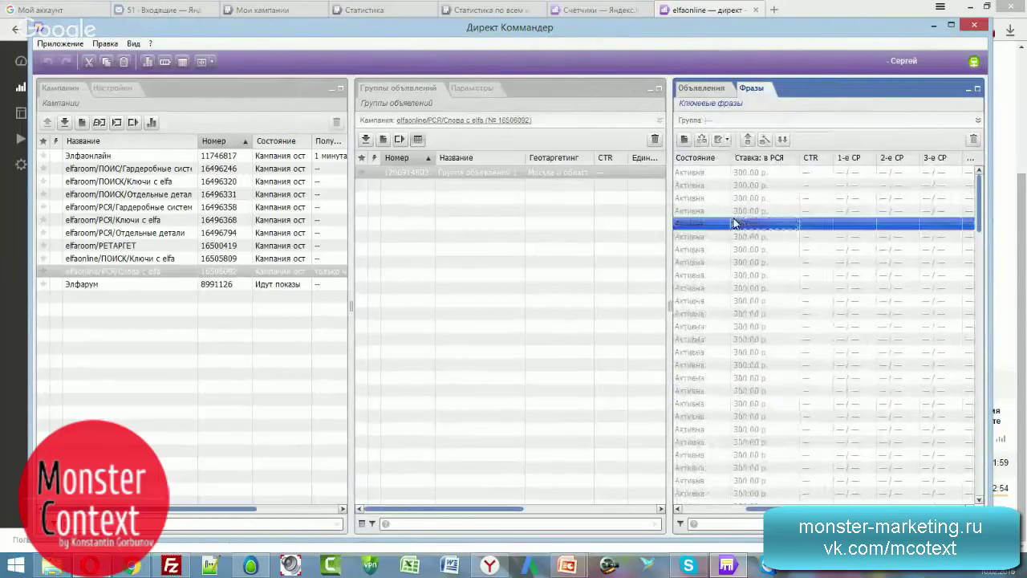
Step: Select all campaigns in the list and fetch their ads and parameters from the server
click(114, 259)
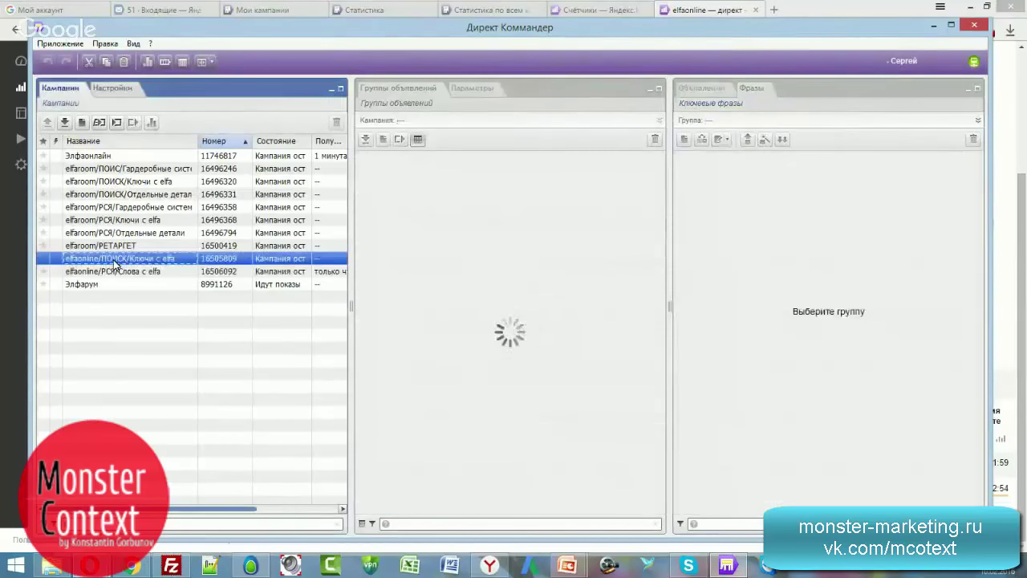
key(ctrl+a)
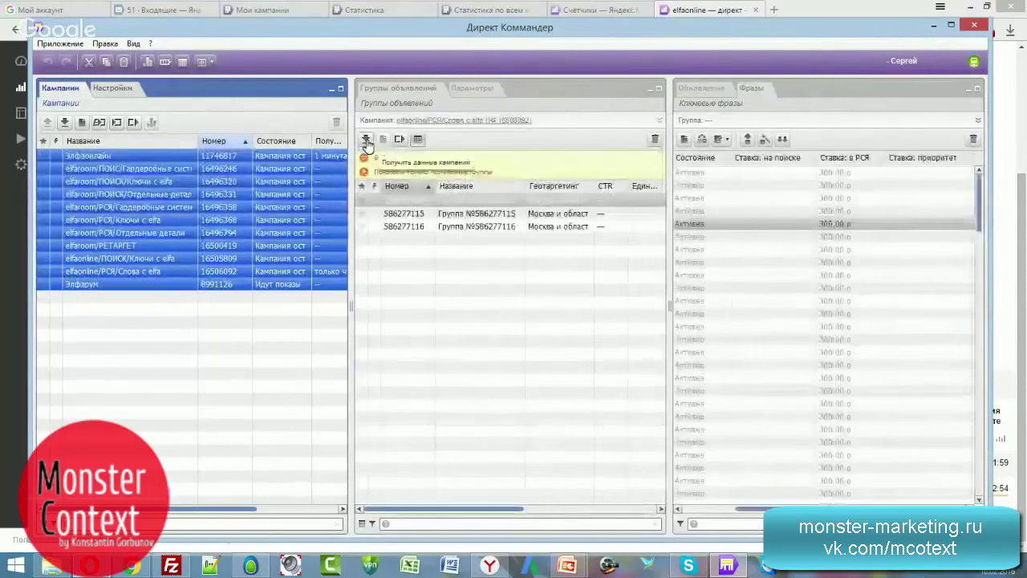
click(366, 141)
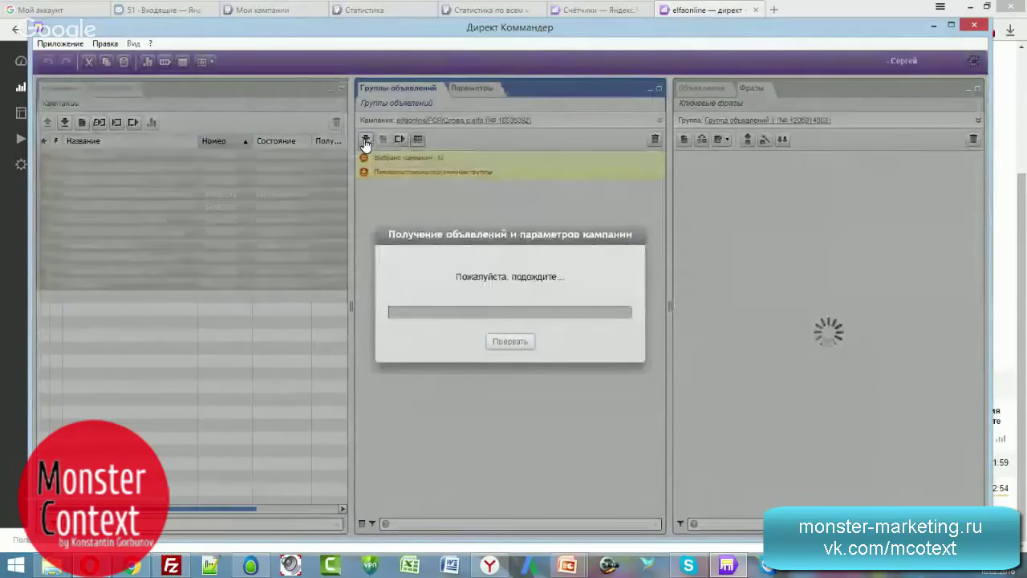
Step: Switch to the Yandex.Metrica report for elfaonline, set its period to Квартал and examine the campaign visits
click(692, 10)
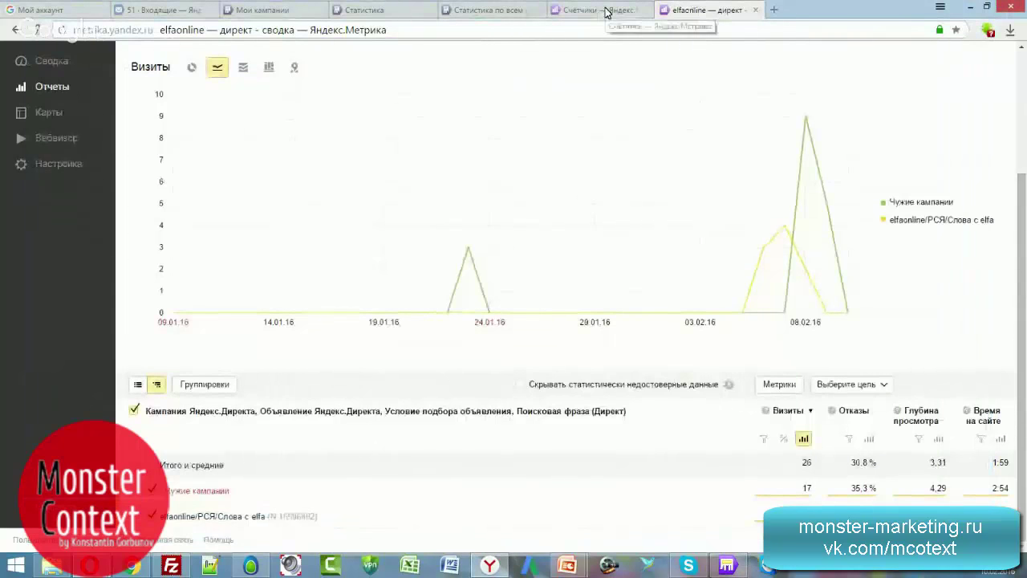
scroll(291, 236, up, 3)
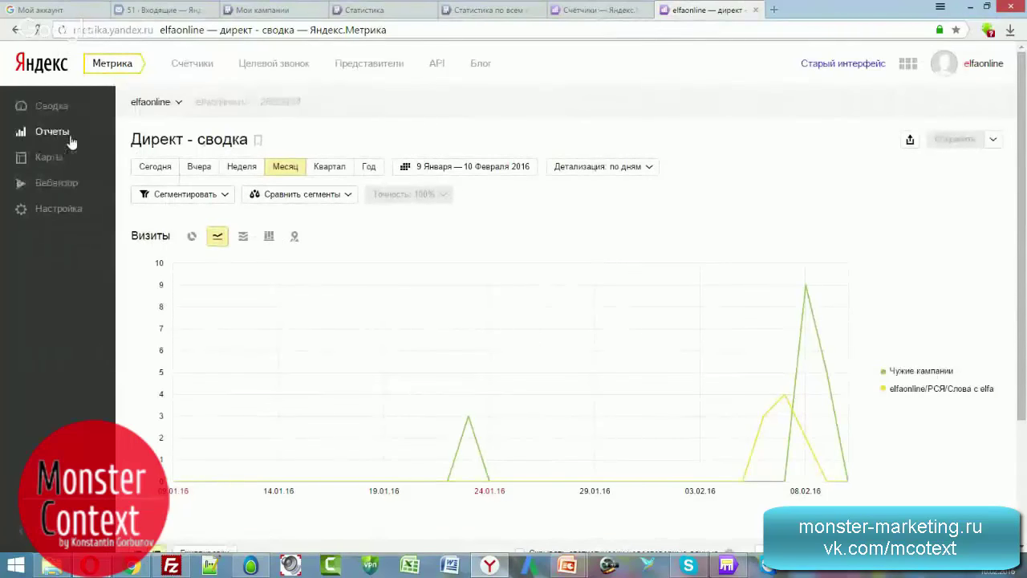
click(325, 168)
scroll(492, 266, down, 2)
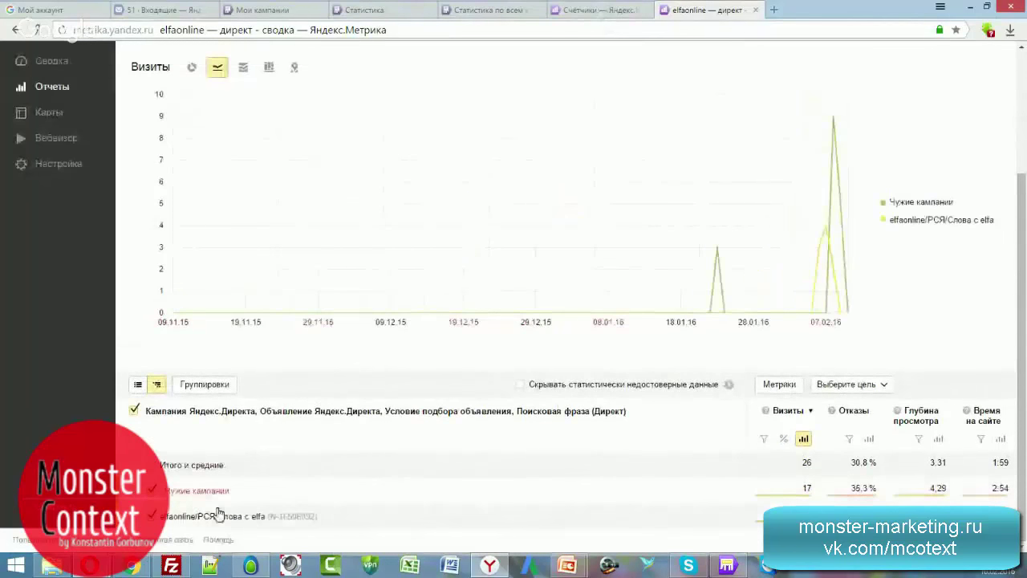
scroll(419, 467, up, 2)
scroll(419, 466, down, 1)
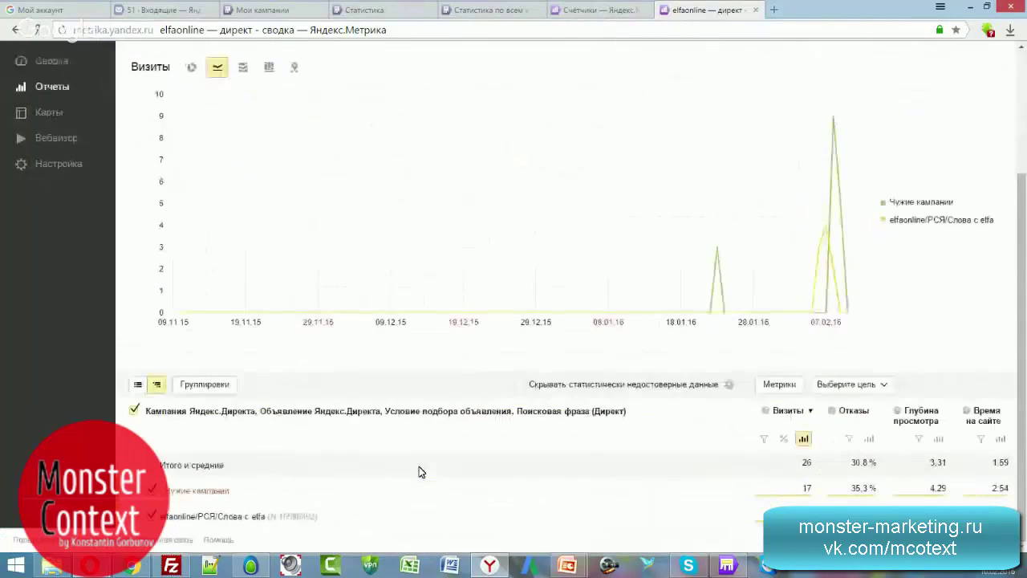
scroll(419, 467, up, 1)
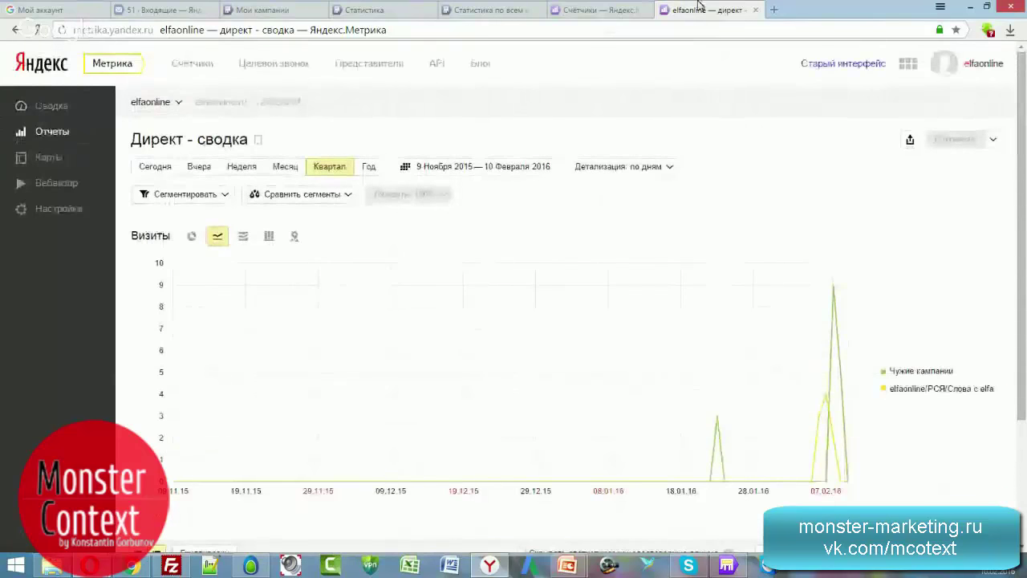
Step: Close the elfaonline report, open the elfa-room.ru counter in a new tab and set its period to Месяц
click(754, 11)
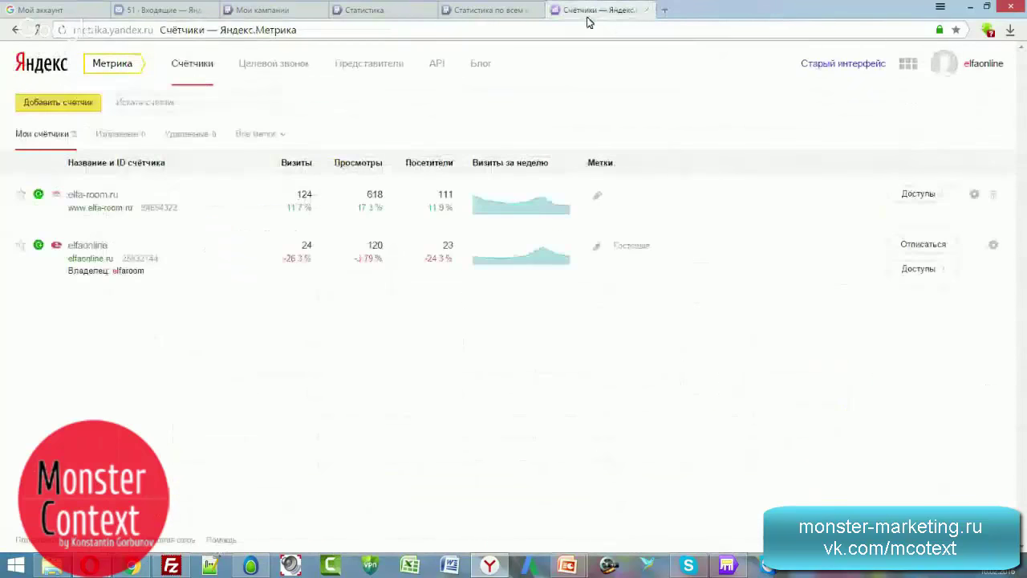
middle_click(89, 197)
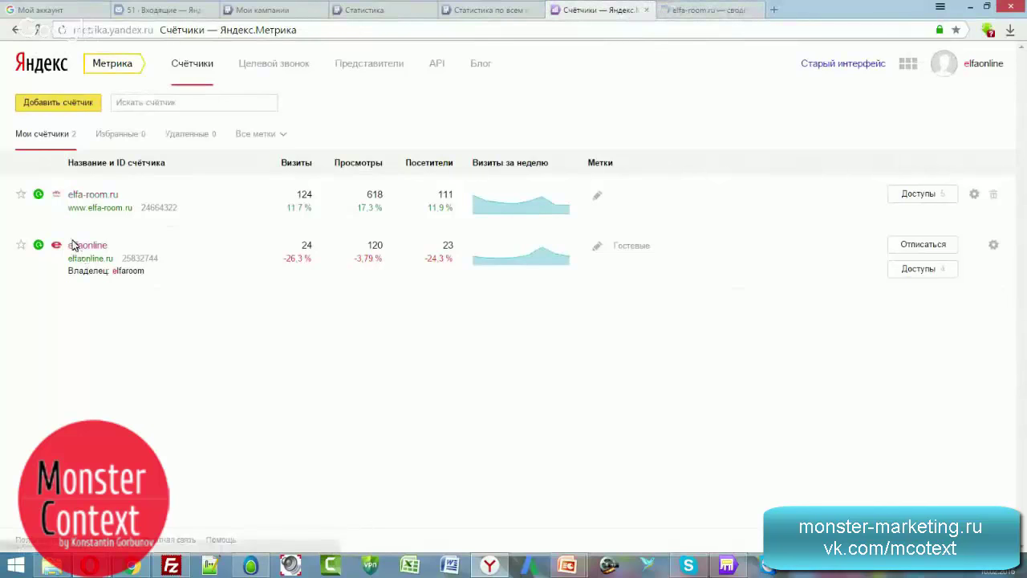
click(704, 11)
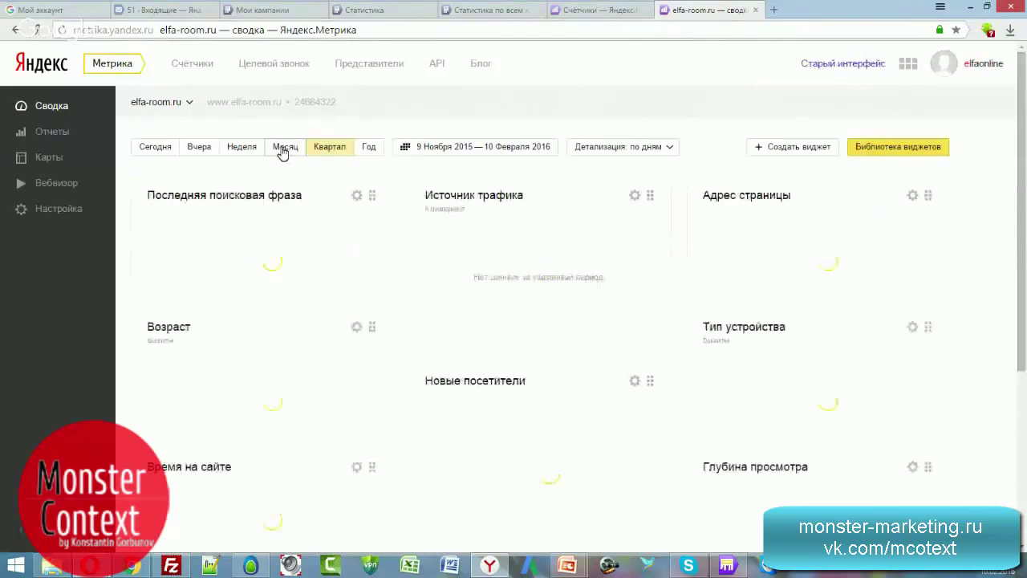
click(284, 148)
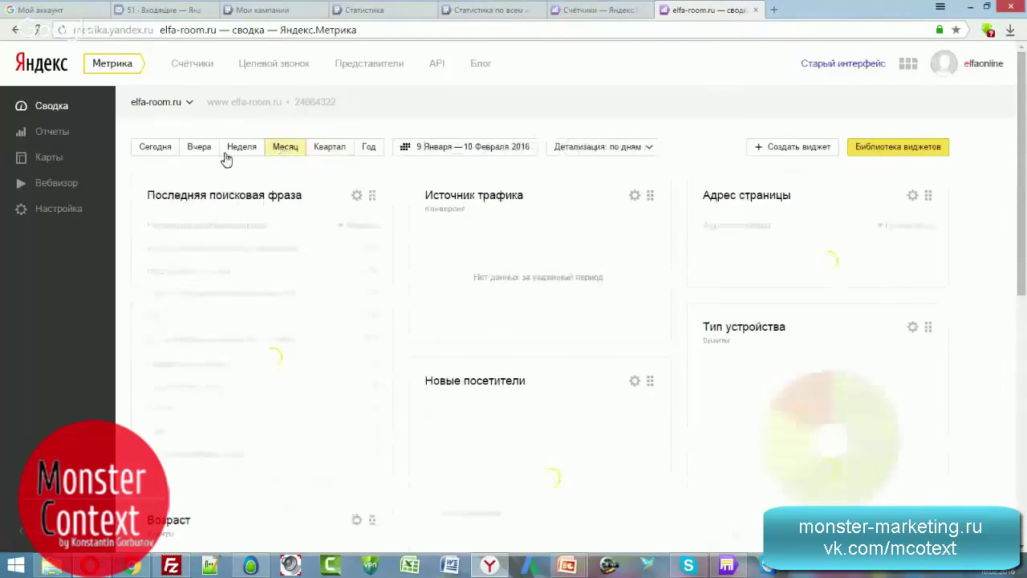
Step: Open the standard traffic-source report Директ - сводка for elfa-room.ru and show its campaign table
click(48, 135)
mouse_move(443, 178)
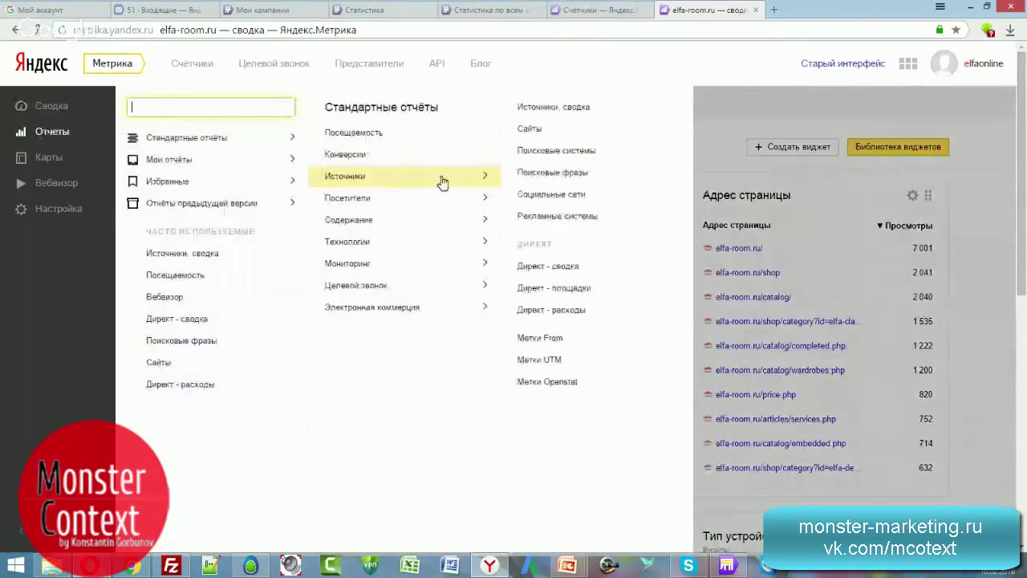
click(548, 268)
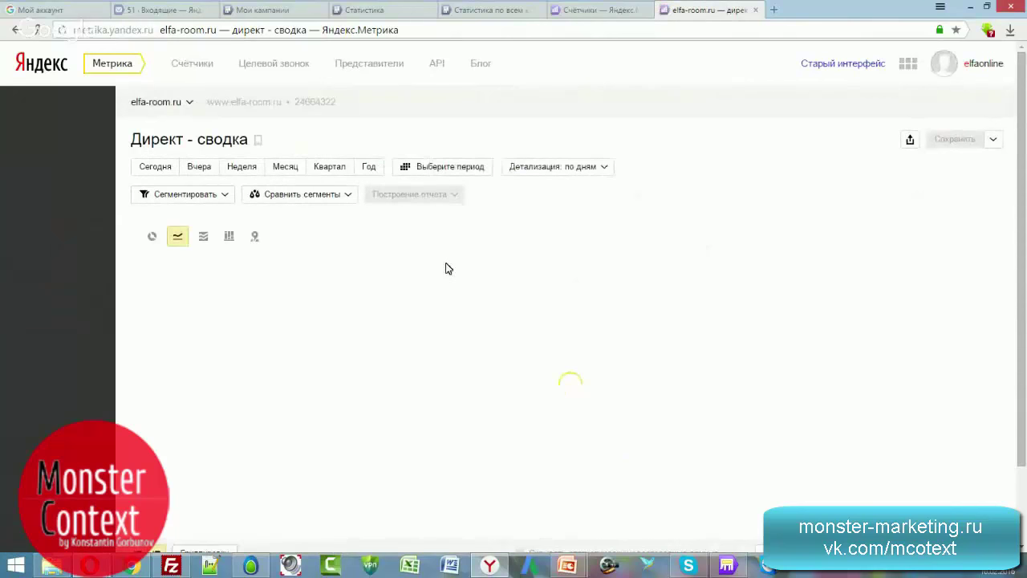
scroll(472, 284, down, 2)
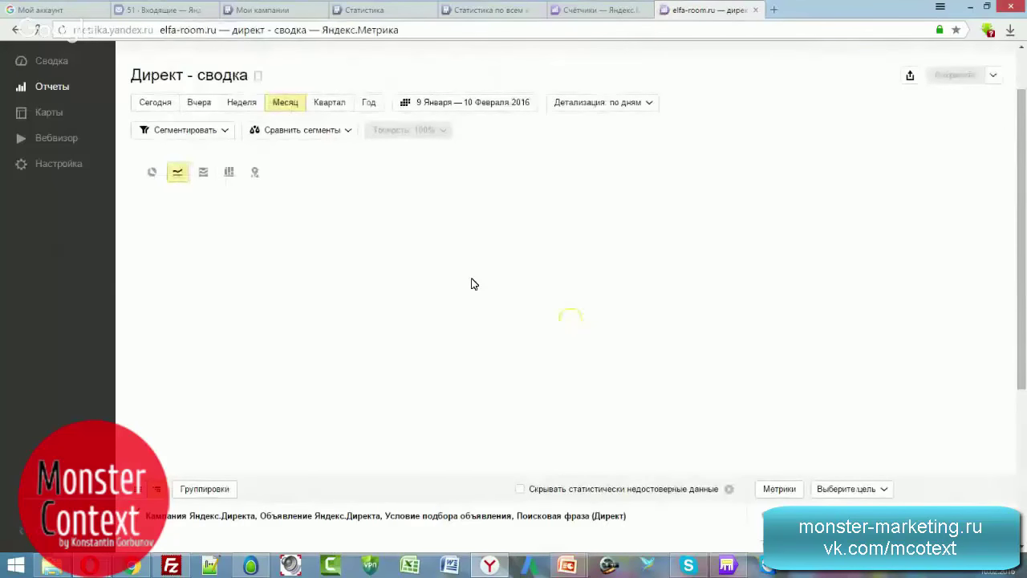
scroll(472, 284, down, 4)
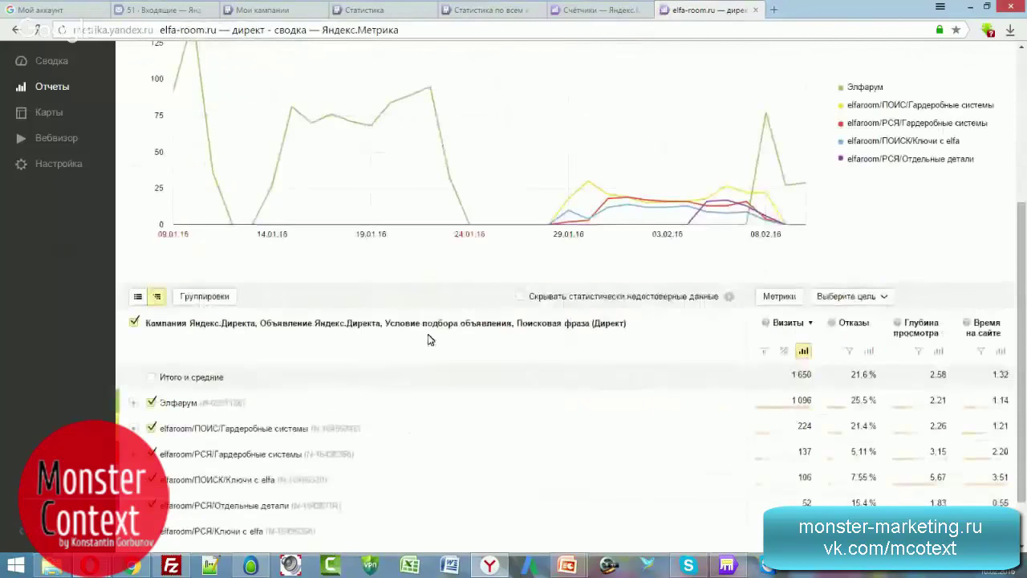
Step: Expand the Элфарум campaign and its #Шведские гардеробные Elfa# ad down to the targeting phrases
click(134, 406)
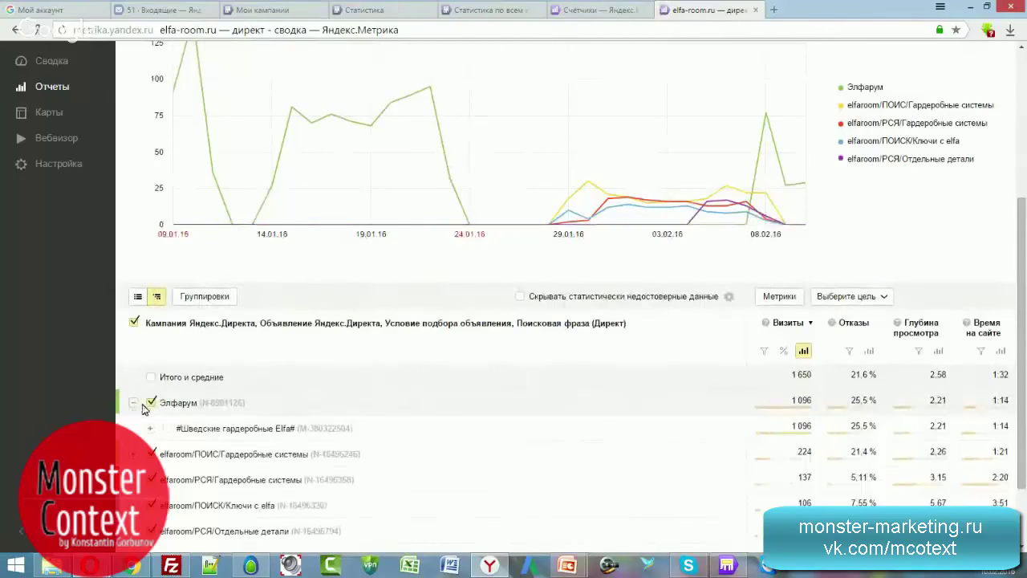
click(150, 429)
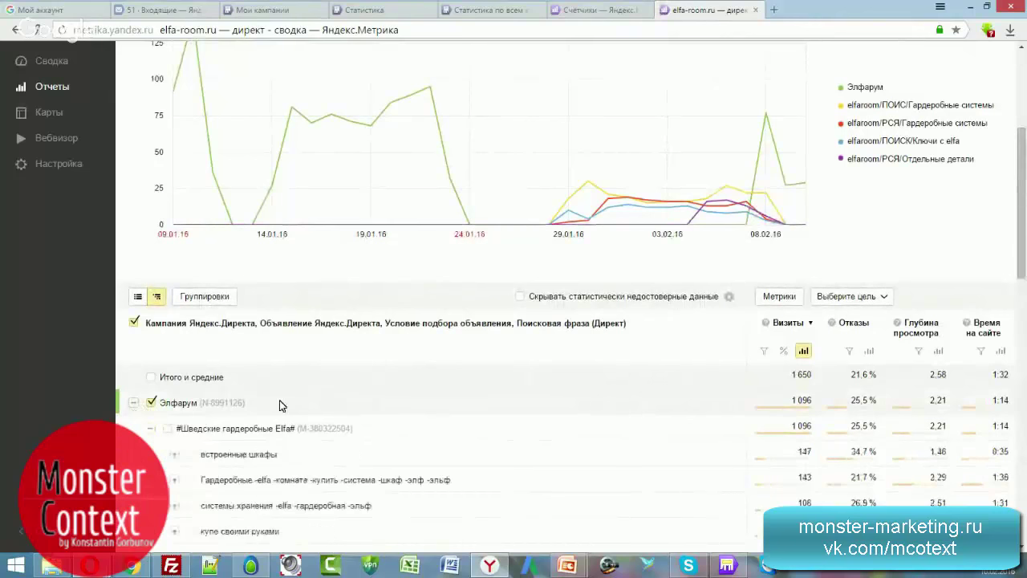
scroll(280, 404, down, 3)
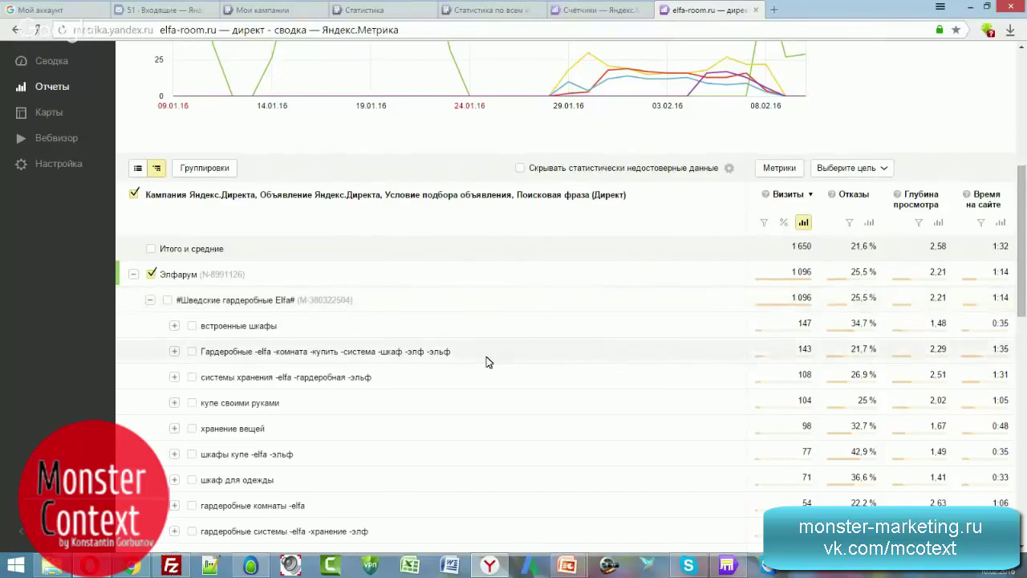
scroll(485, 362, up, 5)
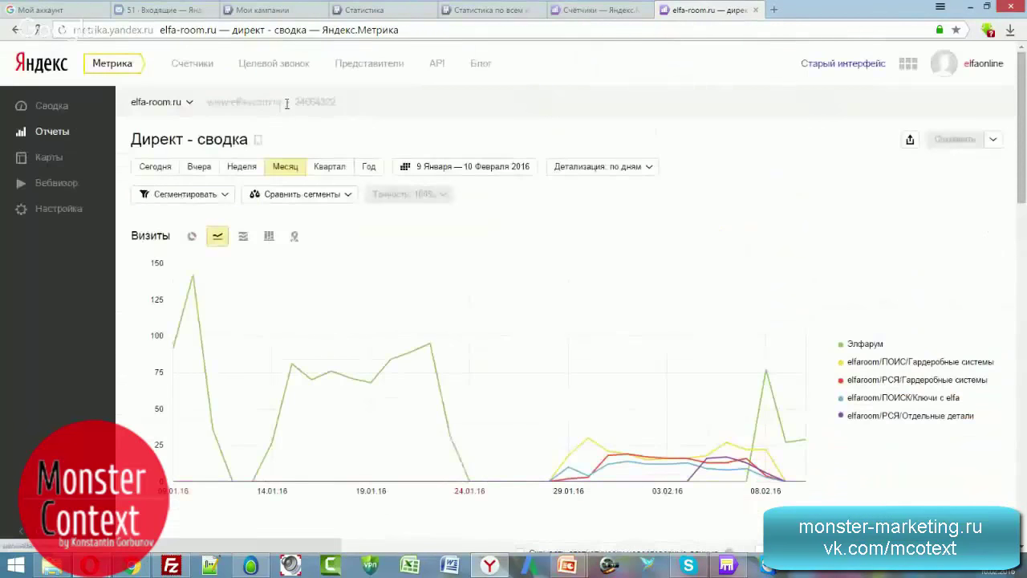
drag(287, 104, 197, 103)
key(ctrl+c)
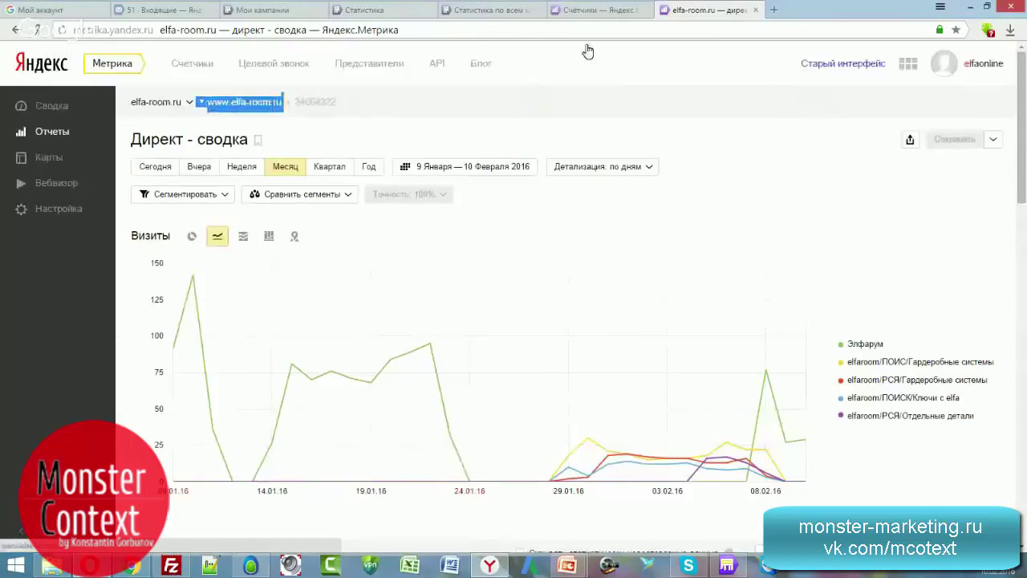
click(771, 12)
key(ctrl+v)
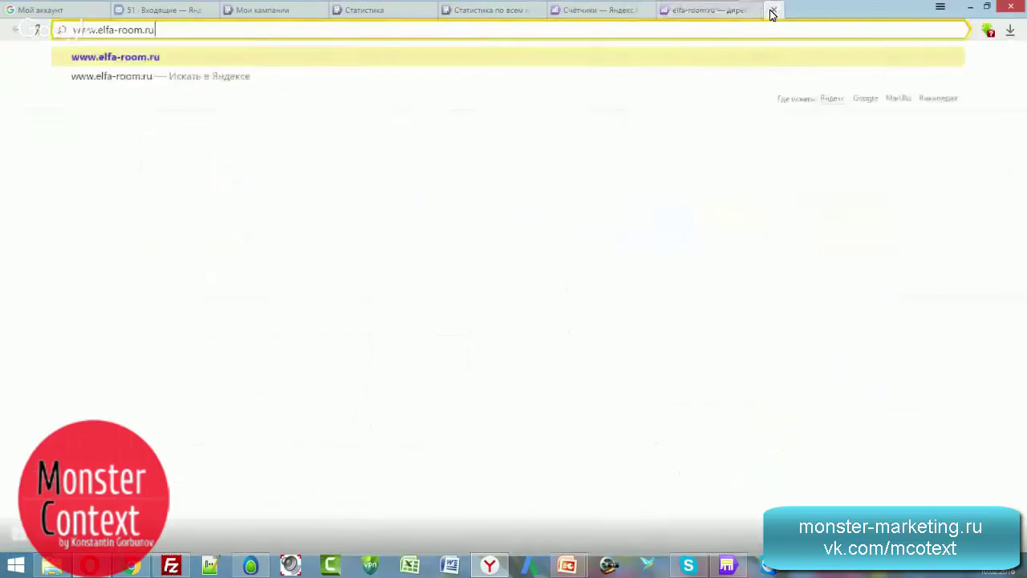
key(Return)
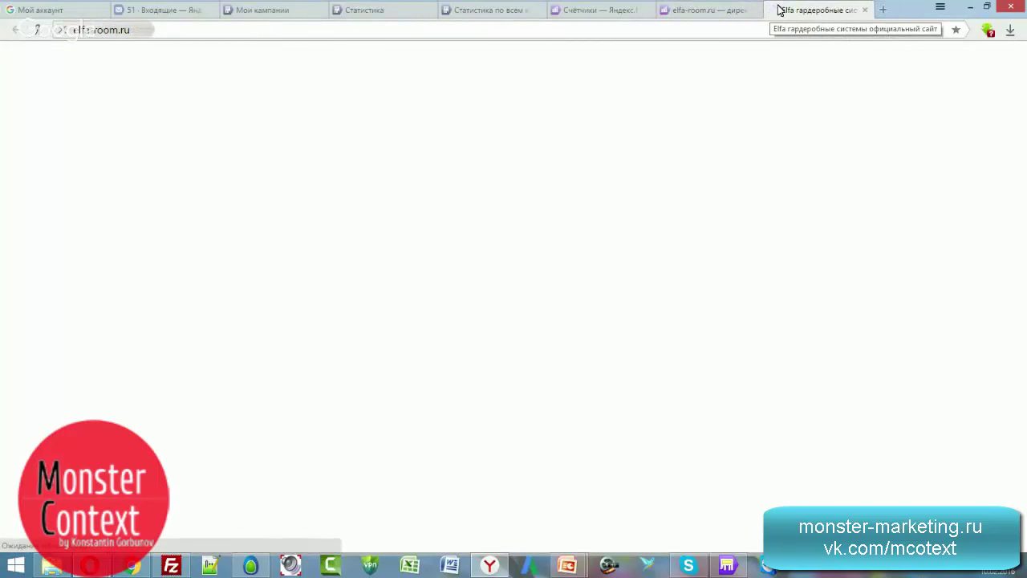
Step: Return to the Директ - сводка report, expand the купе своими руками phrase into its search queries and check the elfa-room.ru site tab
click(694, 11)
scroll(537, 294, down, 5)
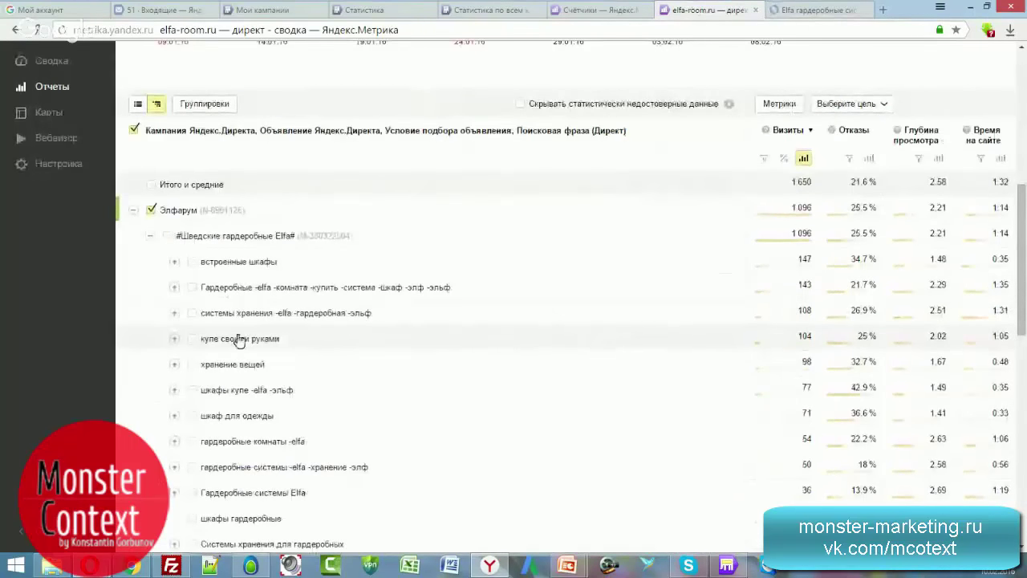
click(174, 338)
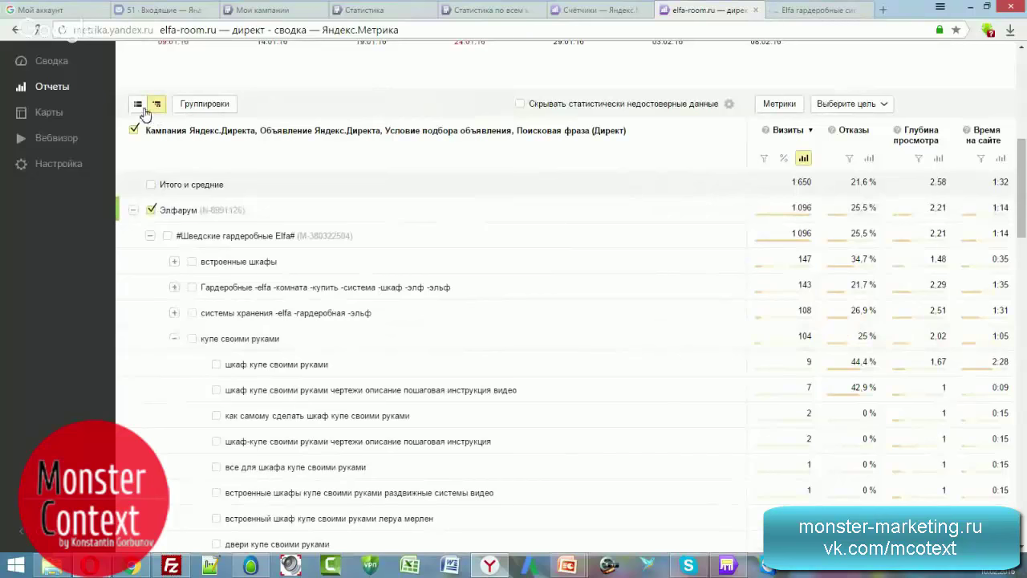
scroll(293, 364, down, 5)
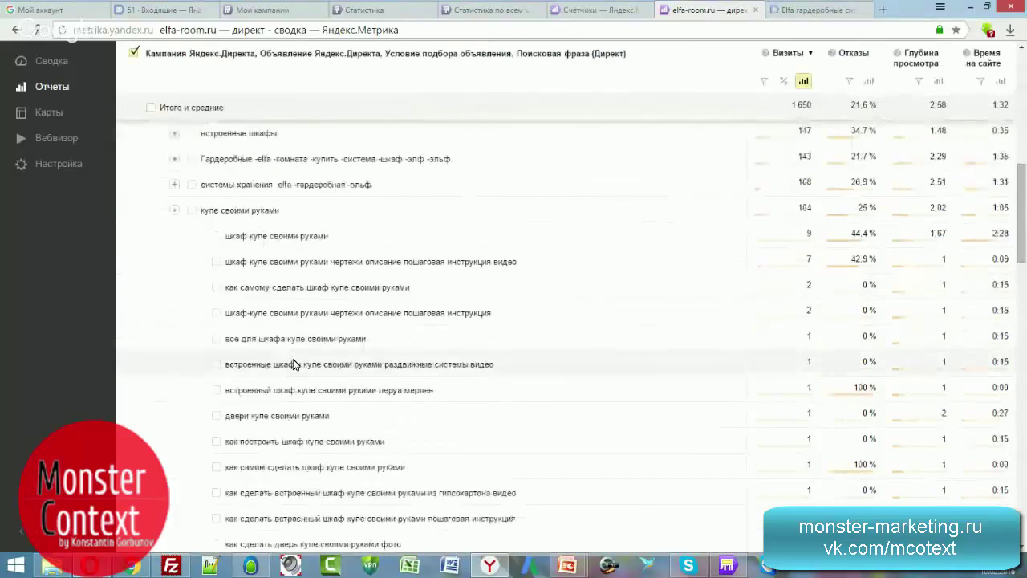
scroll(293, 365, up, 5)
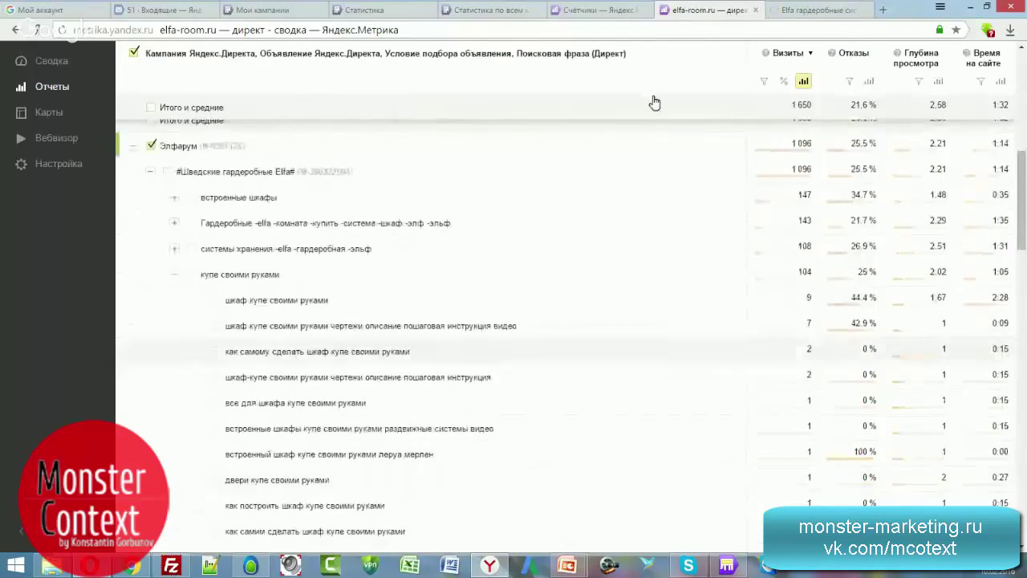
click(811, 11)
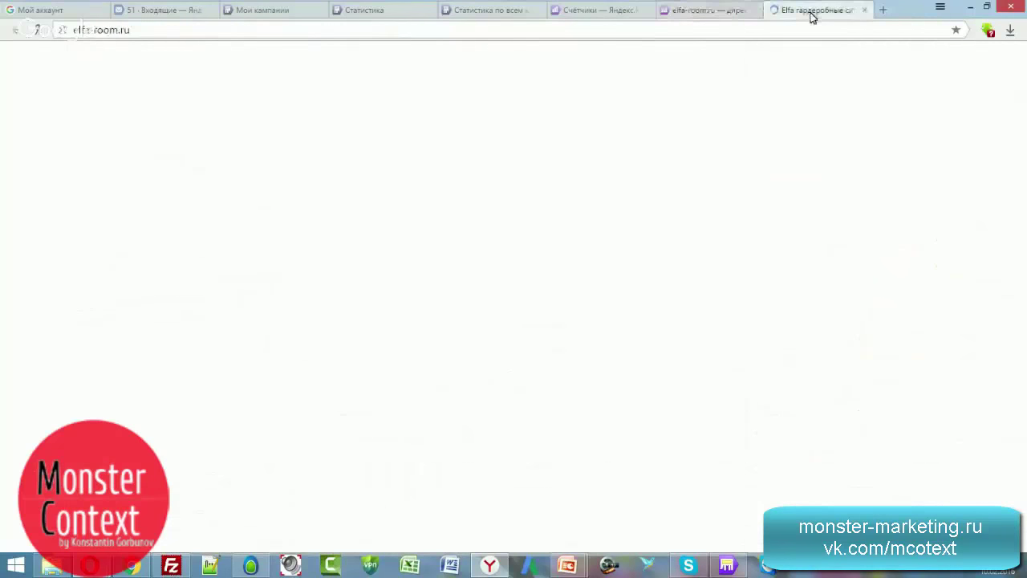
click(711, 14)
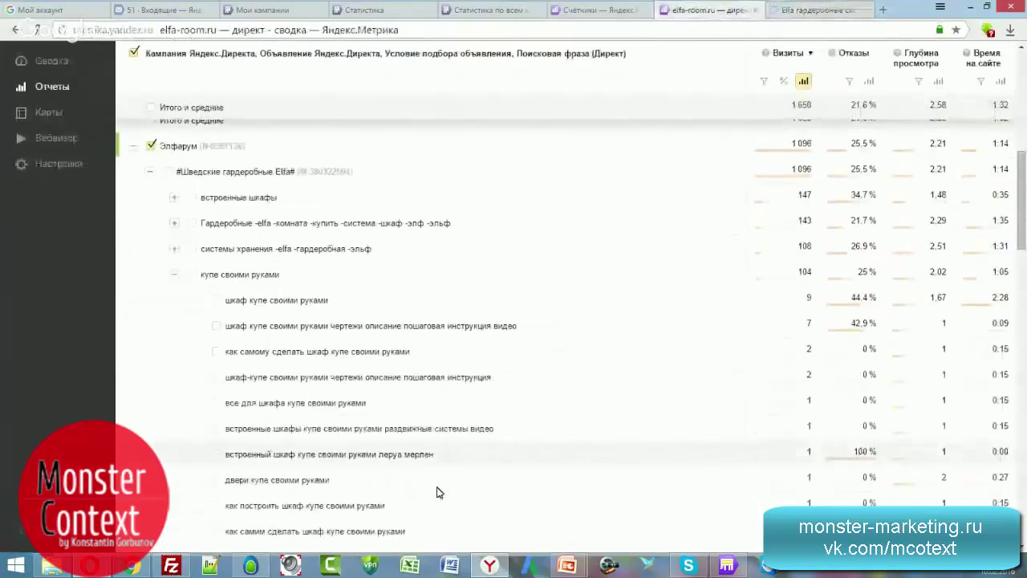
Step: Select the conversion goal Цель №0 Вызов замерщика for the report and view the campaign conversions
scroll(802, 241, up, 10)
scroll(827, 325, down, 2)
scroll(827, 329, down, 2)
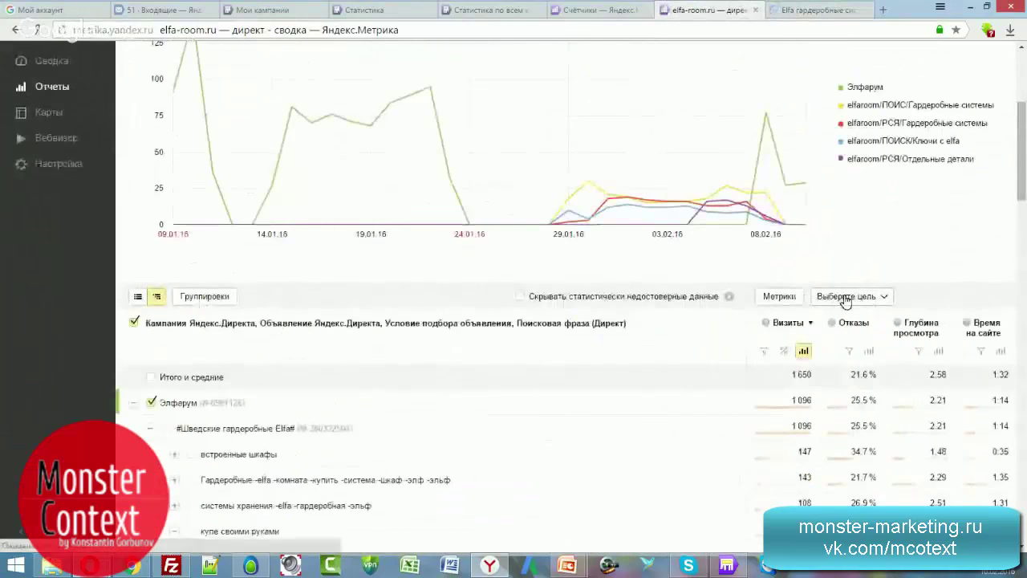
click(845, 297)
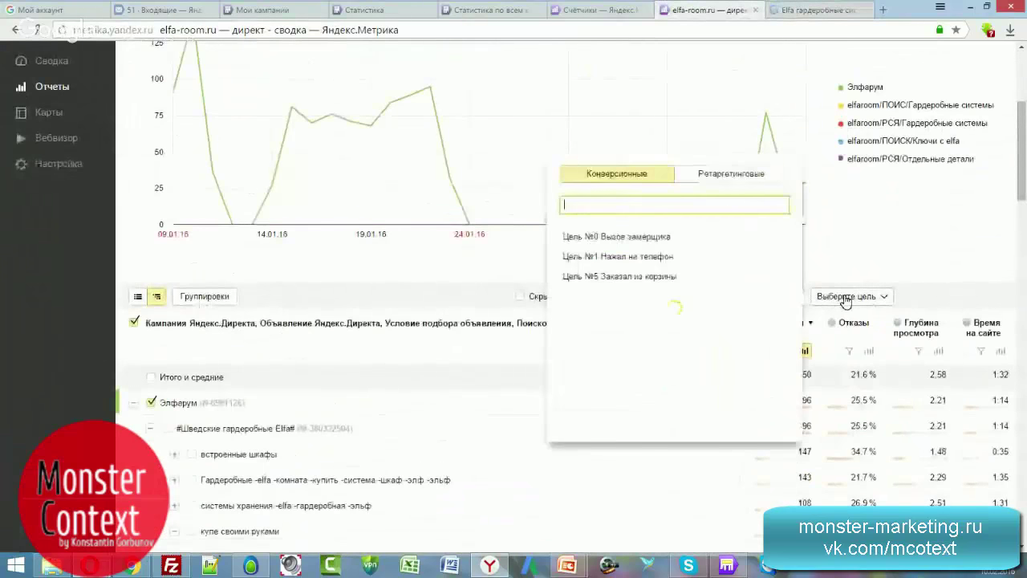
click(619, 237)
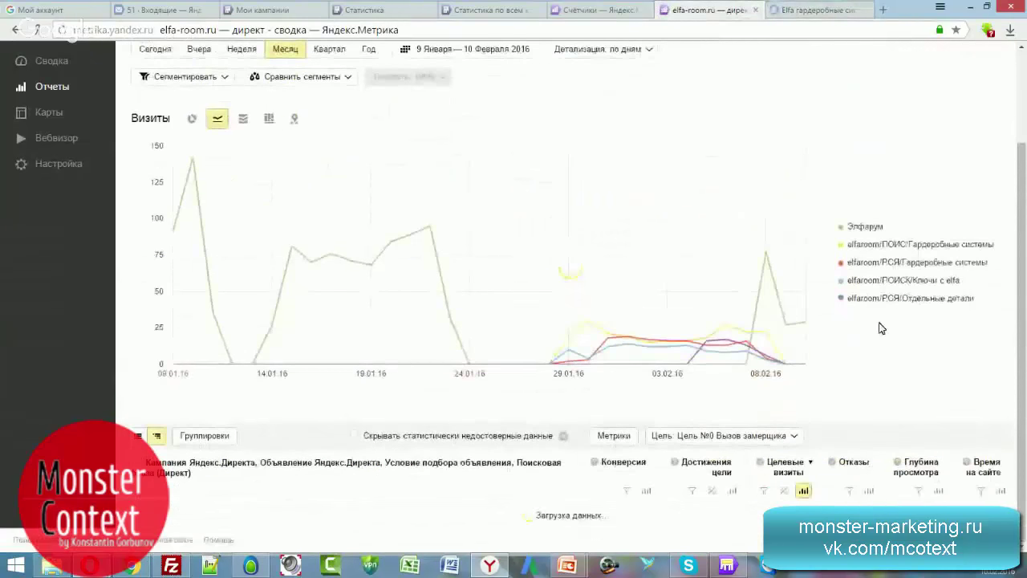
scroll(880, 327, down, 3)
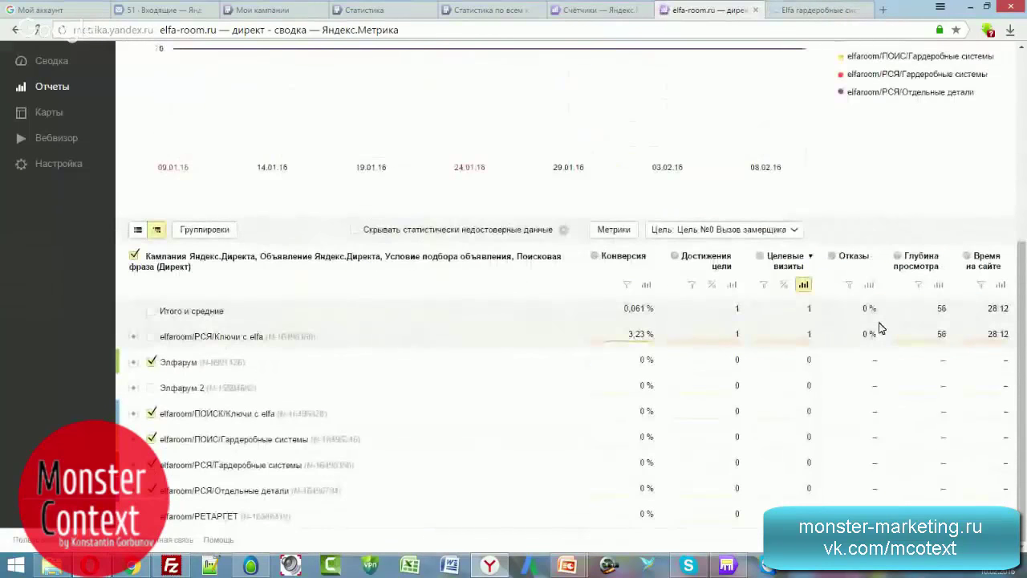
Step: Reset the report's conversion goal to Без указания цели
click(752, 231)
click(795, 229)
click(791, 230)
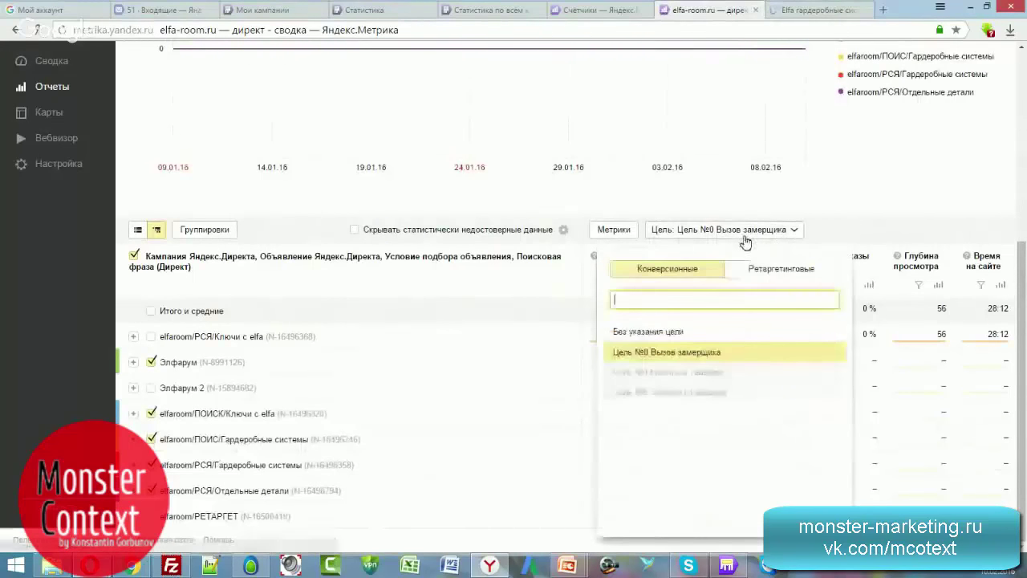
click(648, 332)
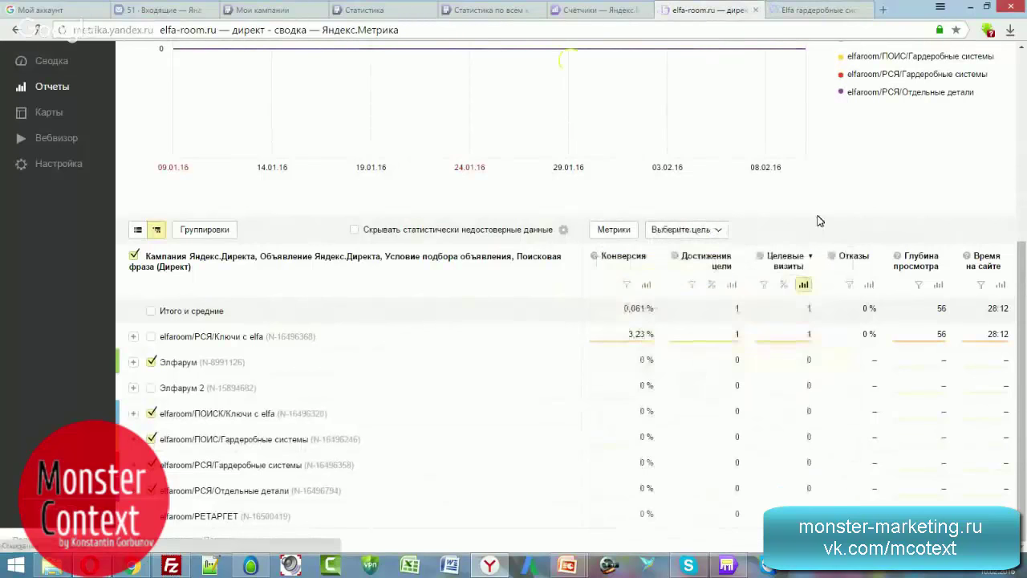
Step: Switch to the elfa-room.ru site tab and look through the home page sections
click(814, 10)
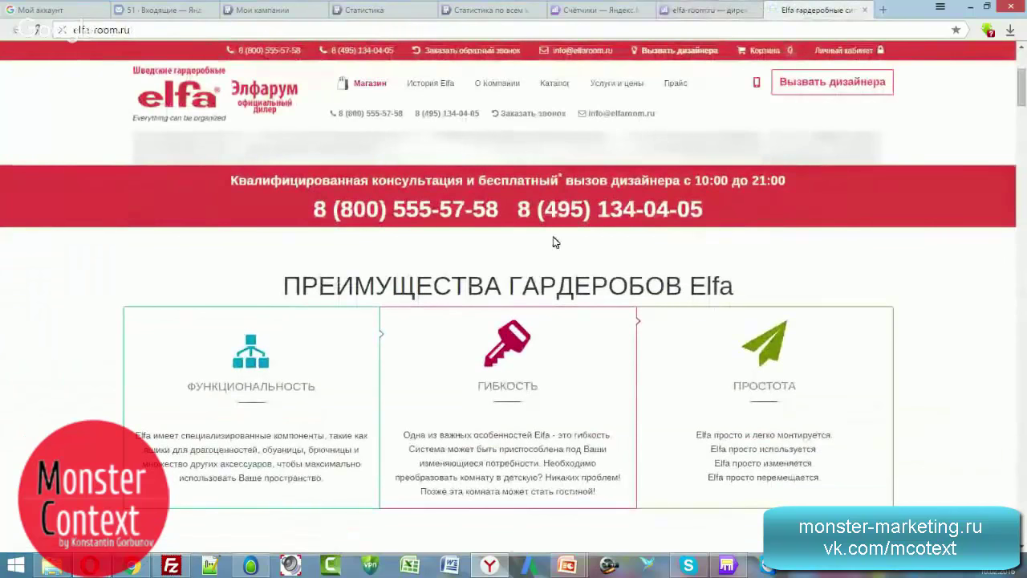
scroll(1024, 143, down, 2)
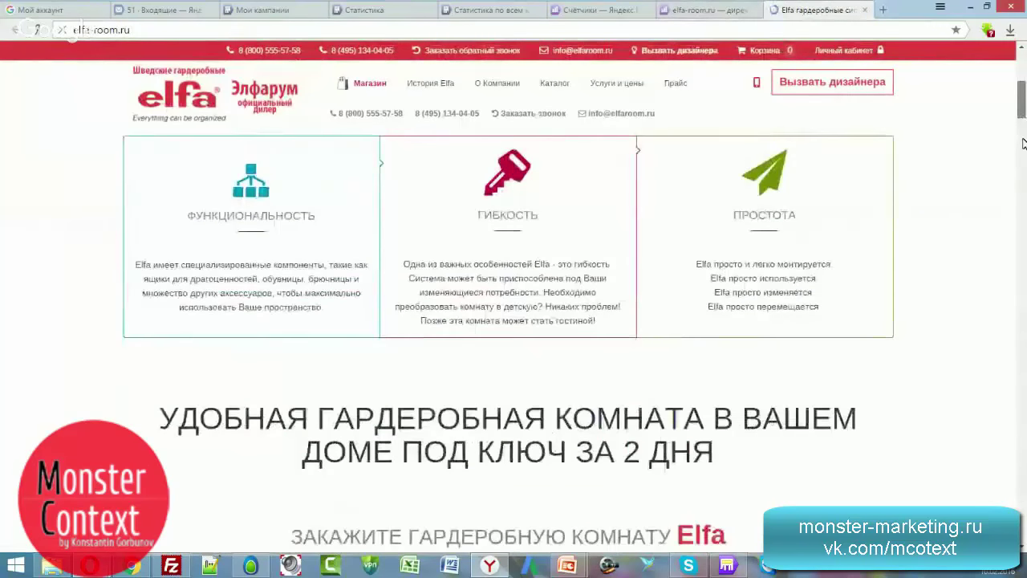
scroll(1024, 142, down, 5)
scroll(1024, 161, down, 4)
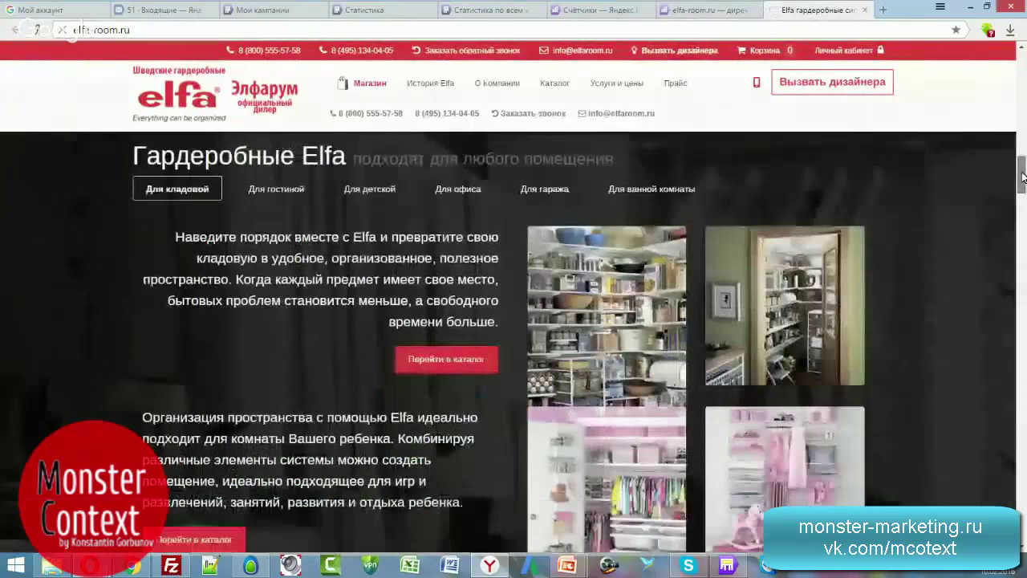
Step: Back in the Metrica report, expand Элфарум, its #Шведские гардеробные Elfa# ad and the купе своими руками phrase down to search queries
click(709, 9)
mouse_move(687, 305)
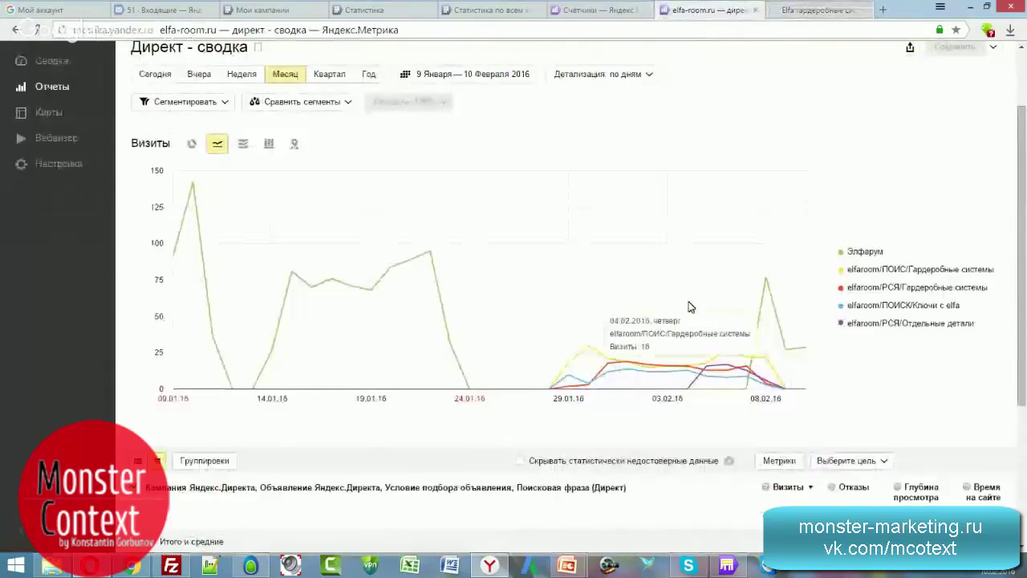
scroll(485, 377, down, 2)
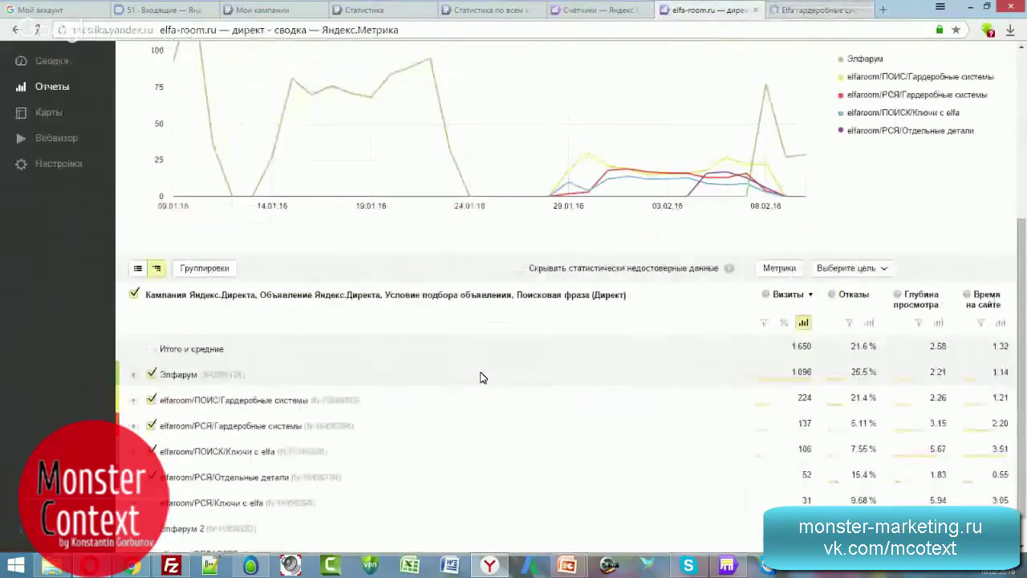
scroll(434, 391, down, 1)
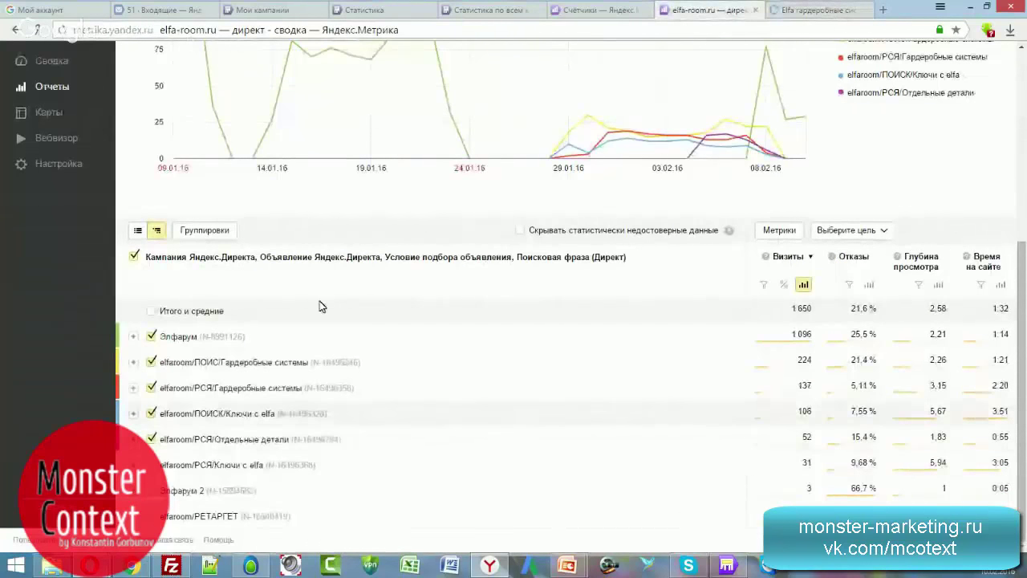
click(134, 336)
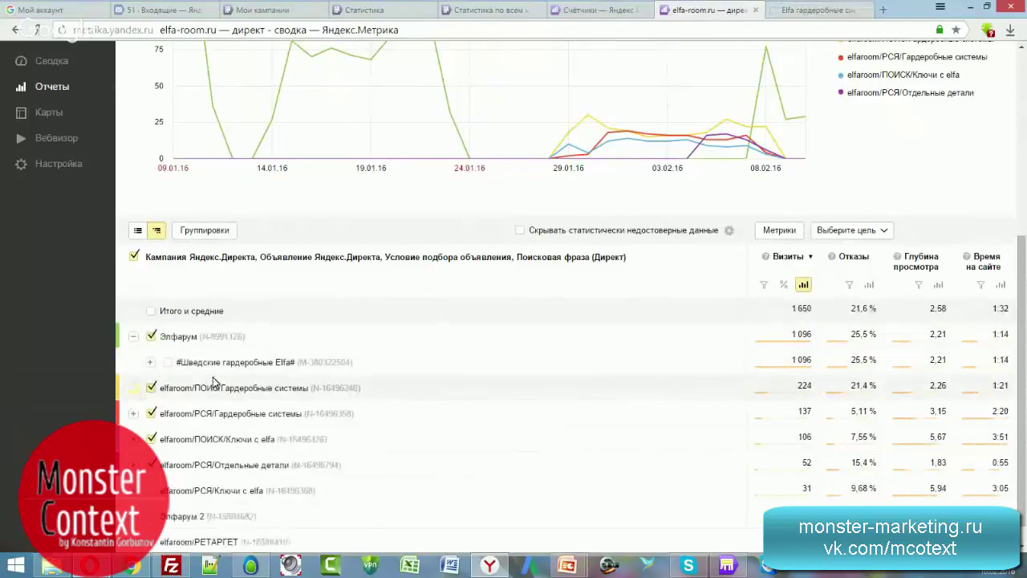
click(151, 362)
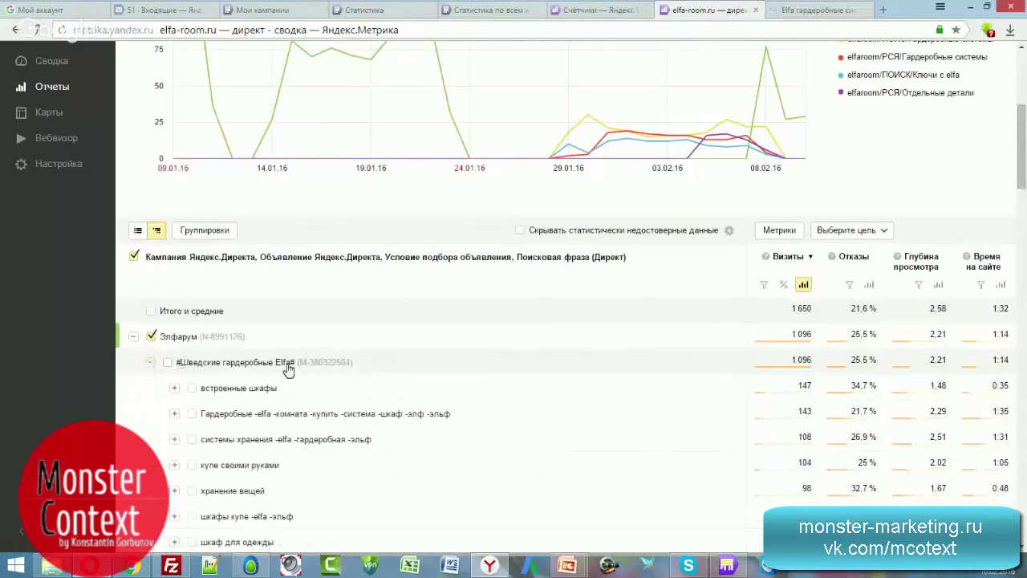
scroll(337, 373, down, 2)
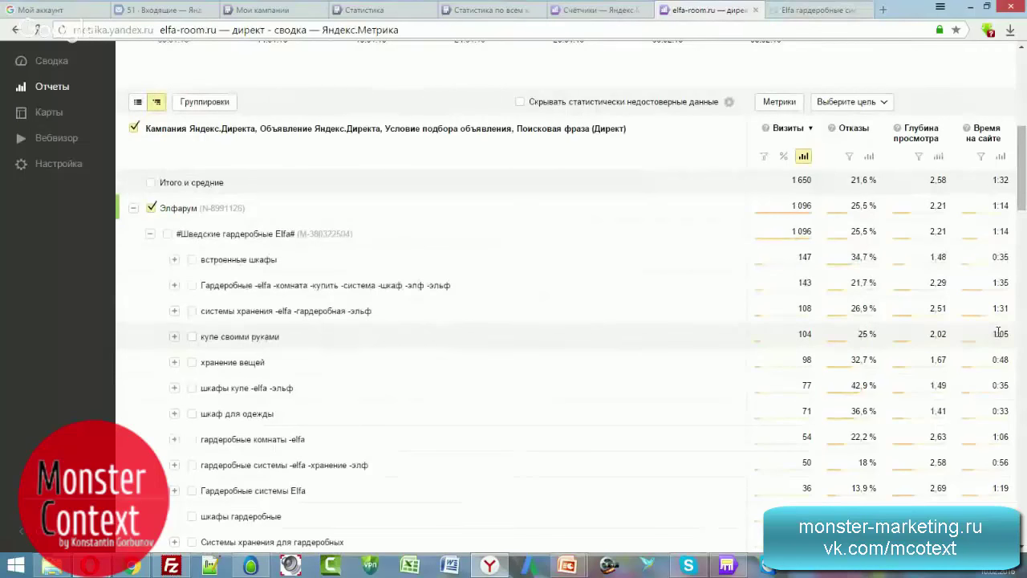
click(175, 337)
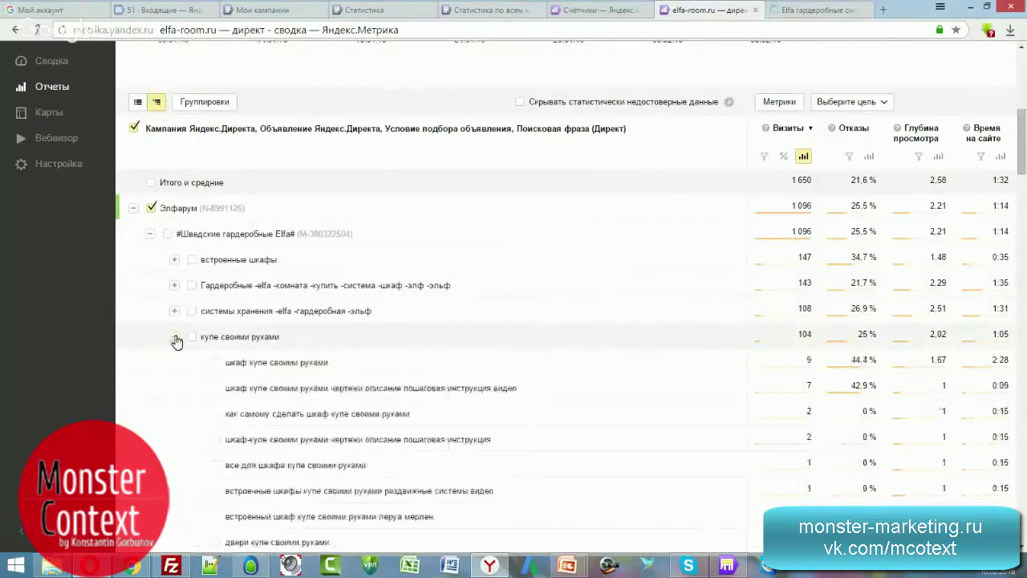
Step: Switch the report table to a flat list and remove the Объявление Яндекс.Директа grouping
click(138, 103)
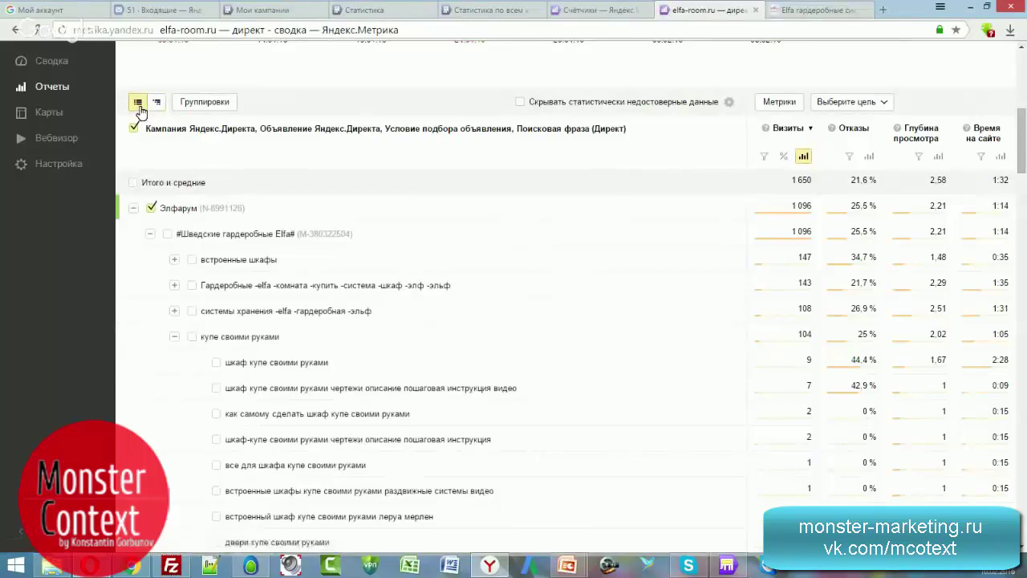
click(202, 102)
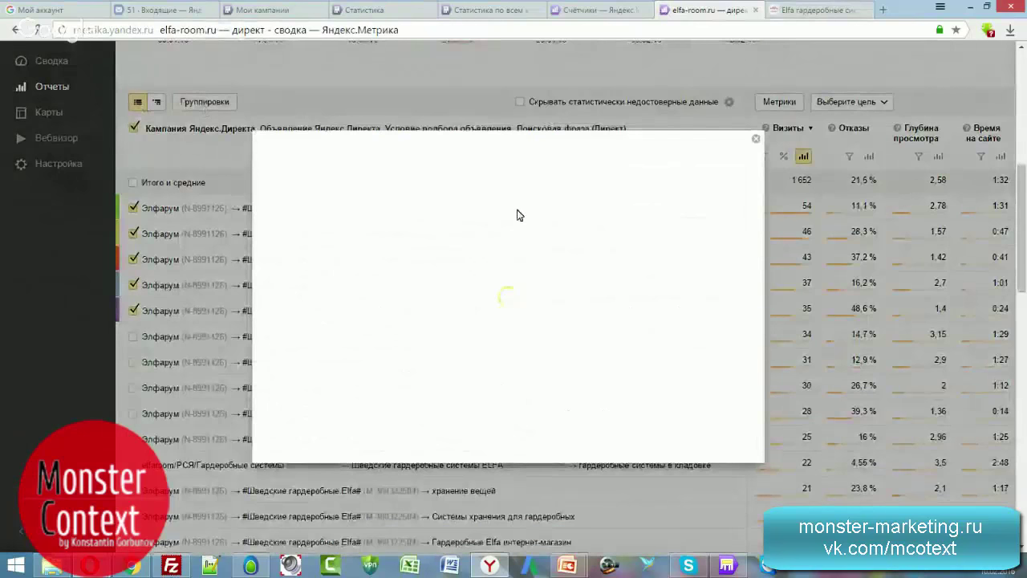
click(606, 202)
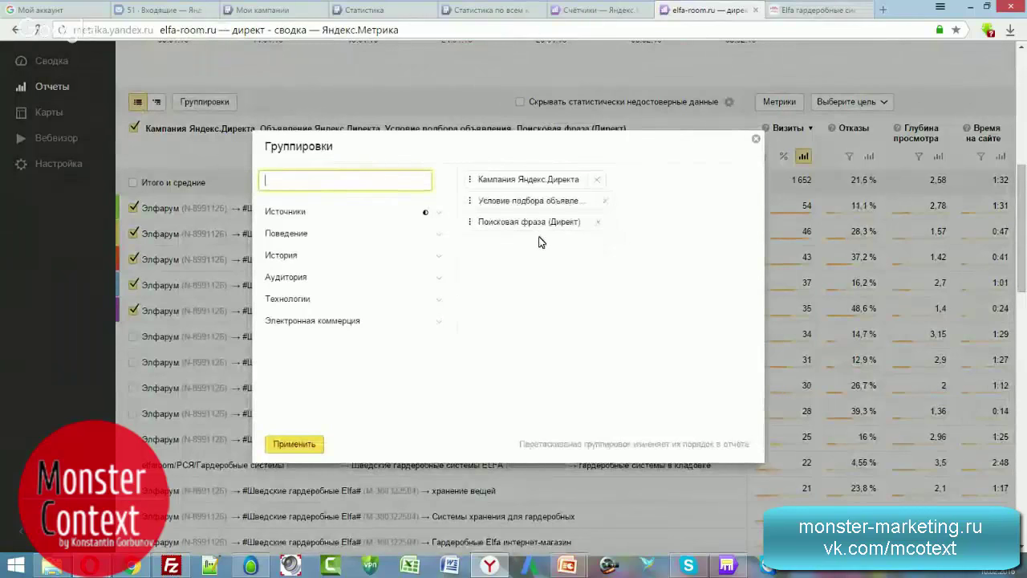
click(301, 444)
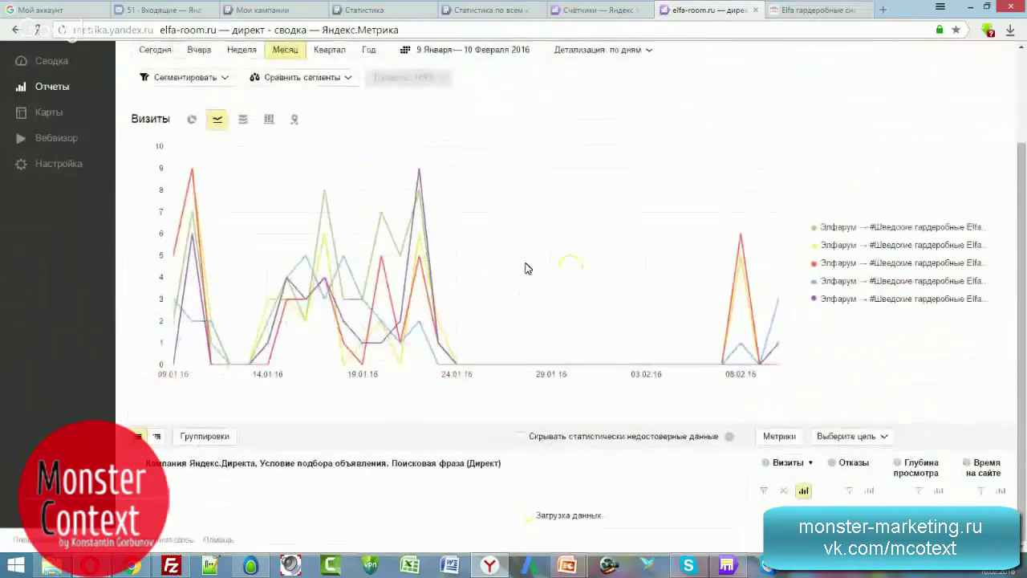
Step: Look through the flat list of phrases and filter it to rows with Время на сайте less than 00:00:20
scroll(529, 265, down, 3)
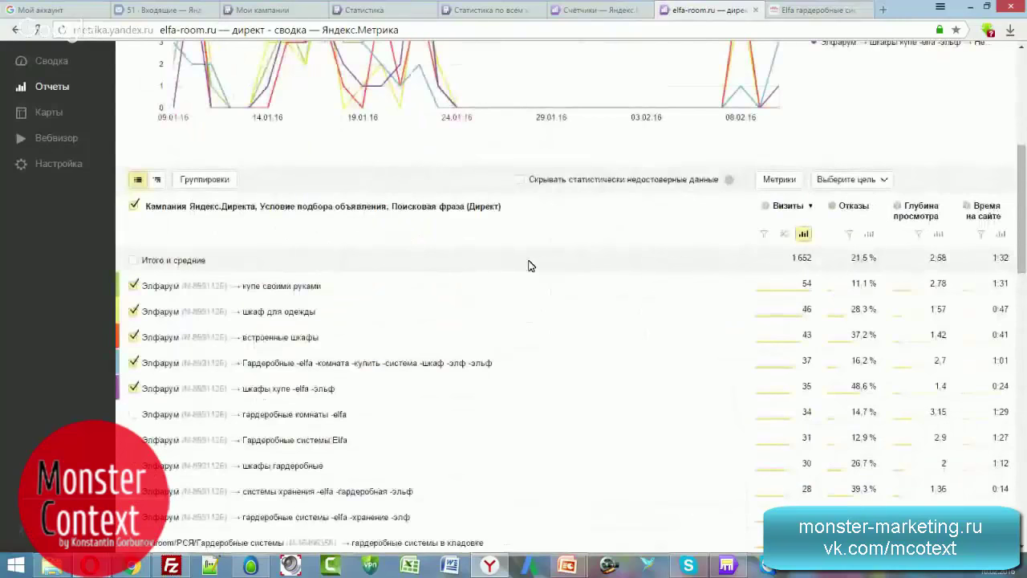
scroll(528, 265, down, 2)
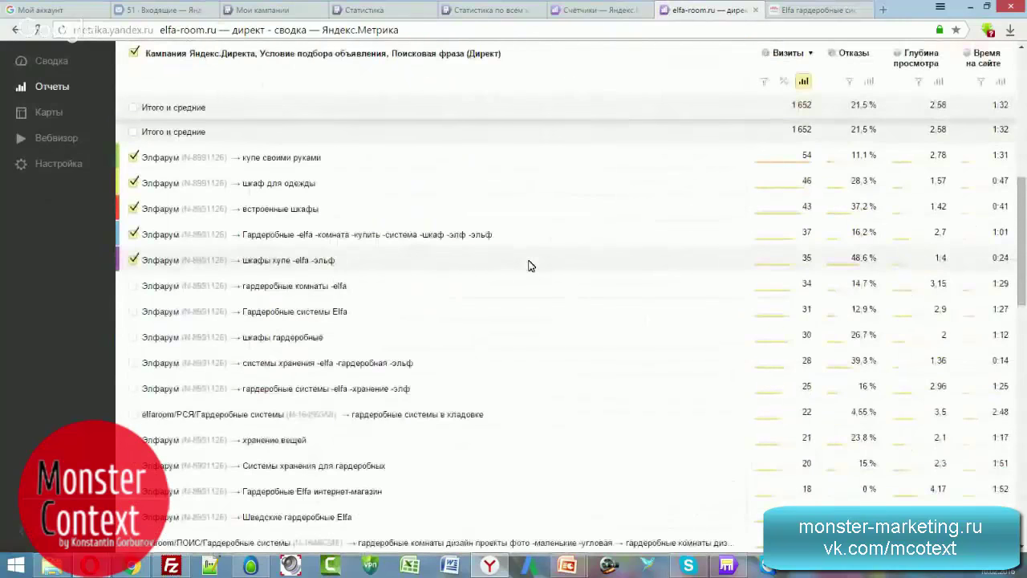
scroll(529, 266, up, 1)
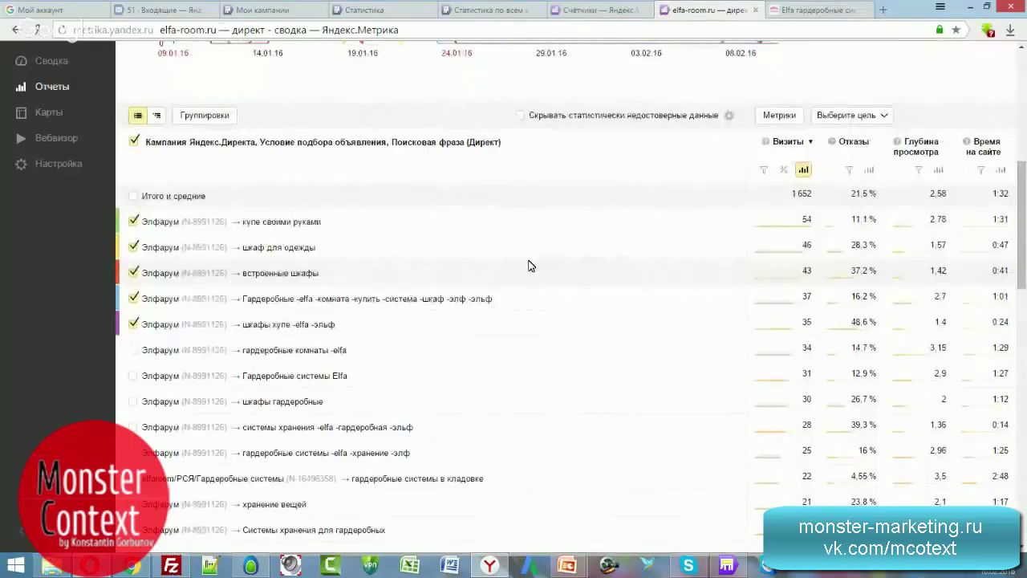
scroll(529, 265, down, 1)
scroll(529, 266, up, 2)
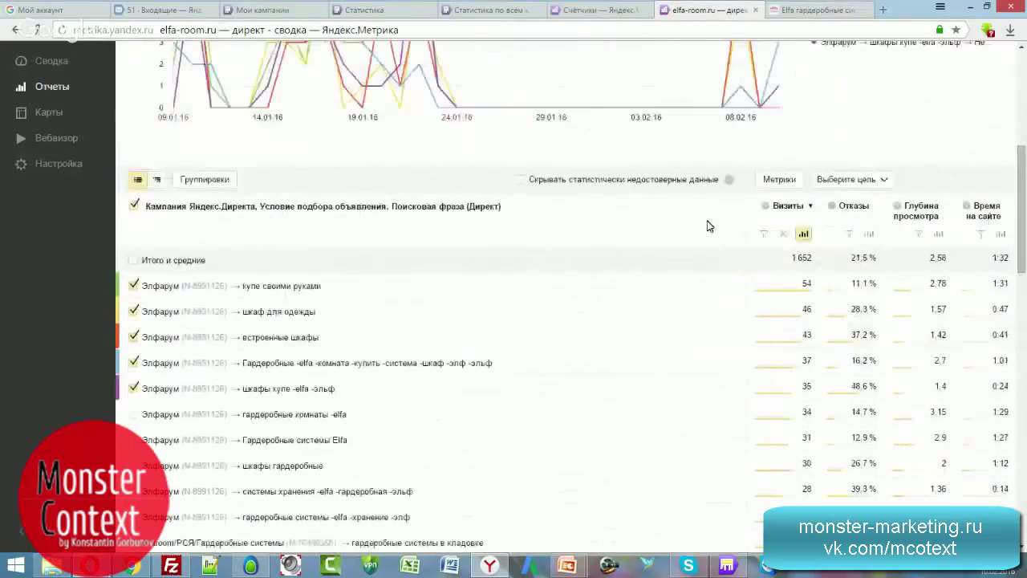
click(981, 235)
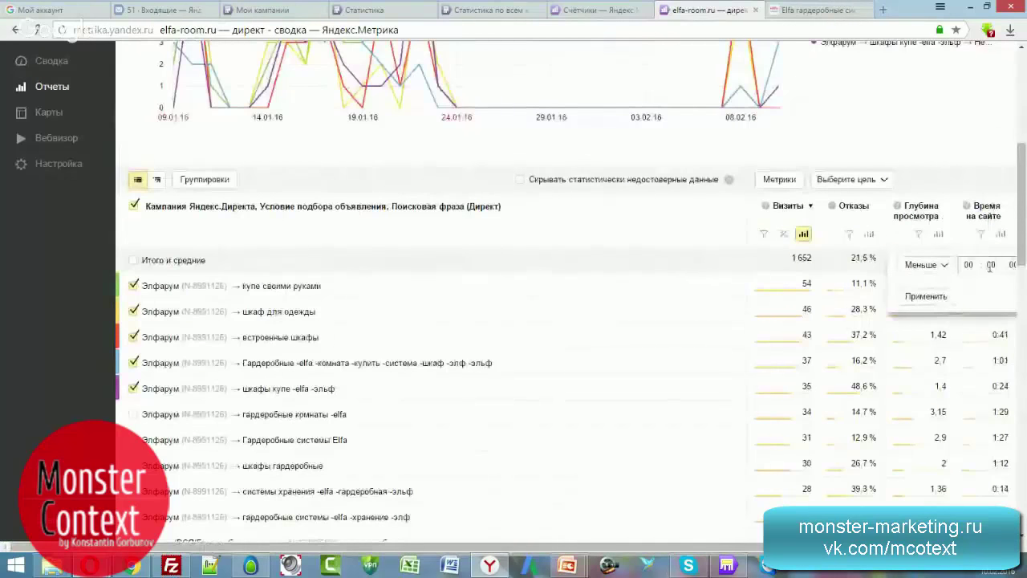
scroll(851, 425, right, 1)
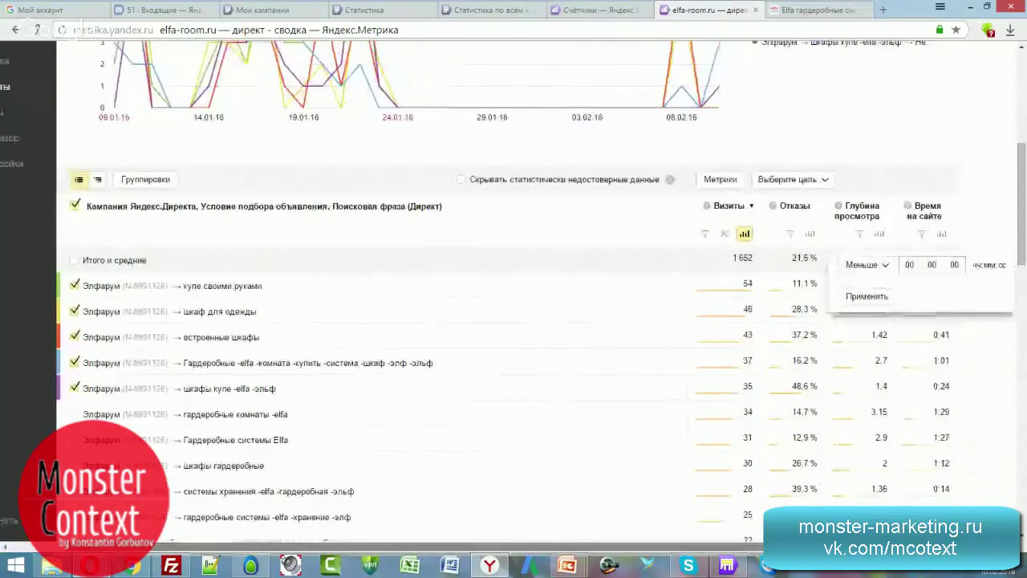
click(1010, 267)
text(20)
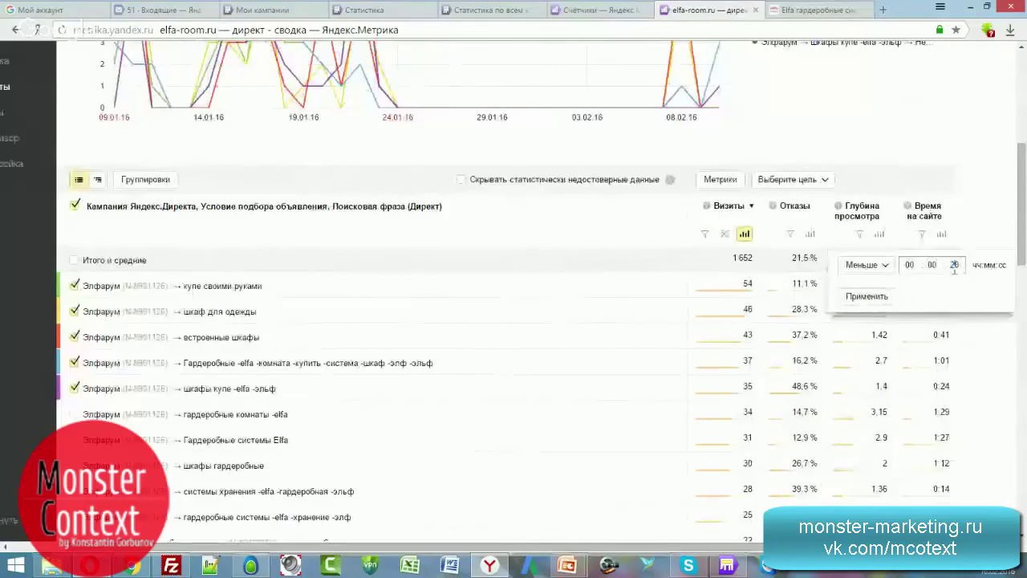
click(865, 296)
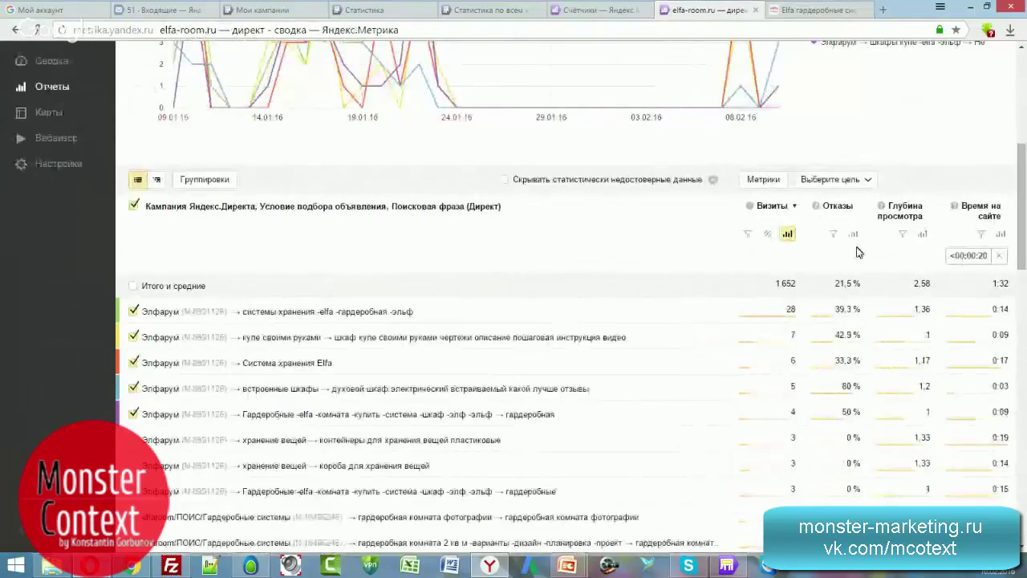
Step: Copy the words системы хранения from the Элфарум phrase системы хранения -elfa -гардеробная -эльф in the filtered report
scroll(957, 309, down, 2)
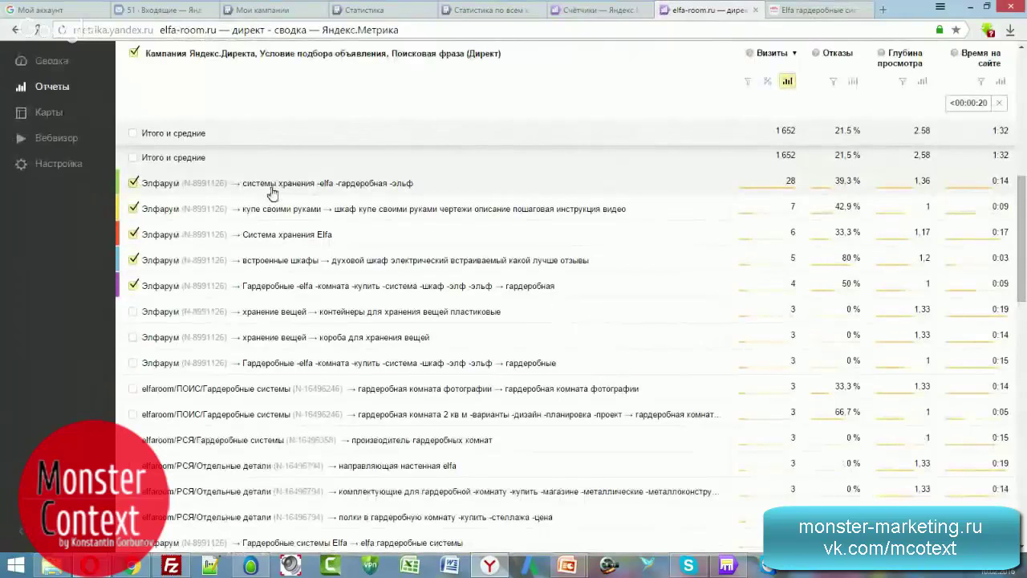
drag(242, 185, 314, 191)
key(ctrl+c)
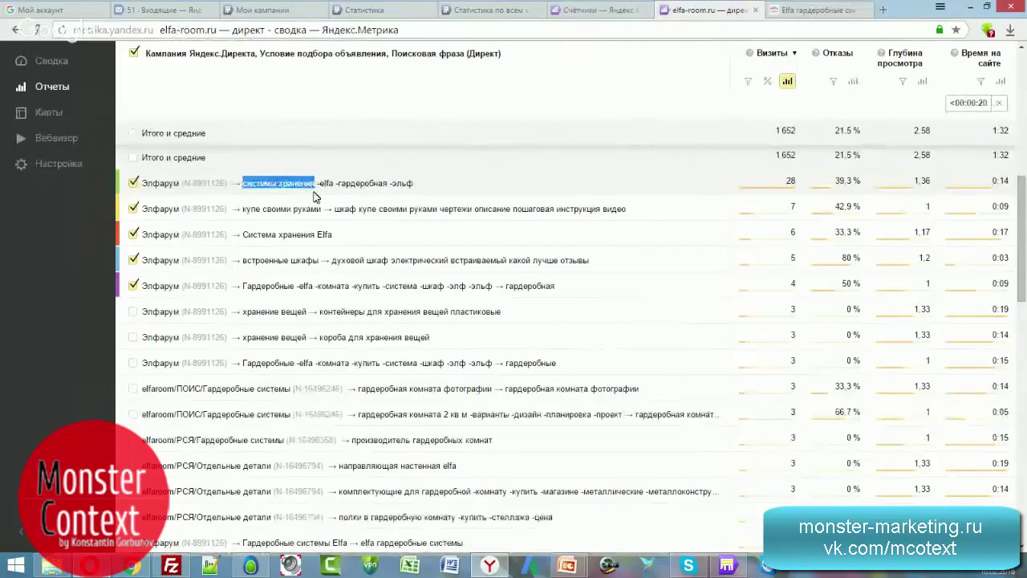
Step: Open wordstat.yandex.ru in a new browser tab
click(882, 11)
text(цщквы)
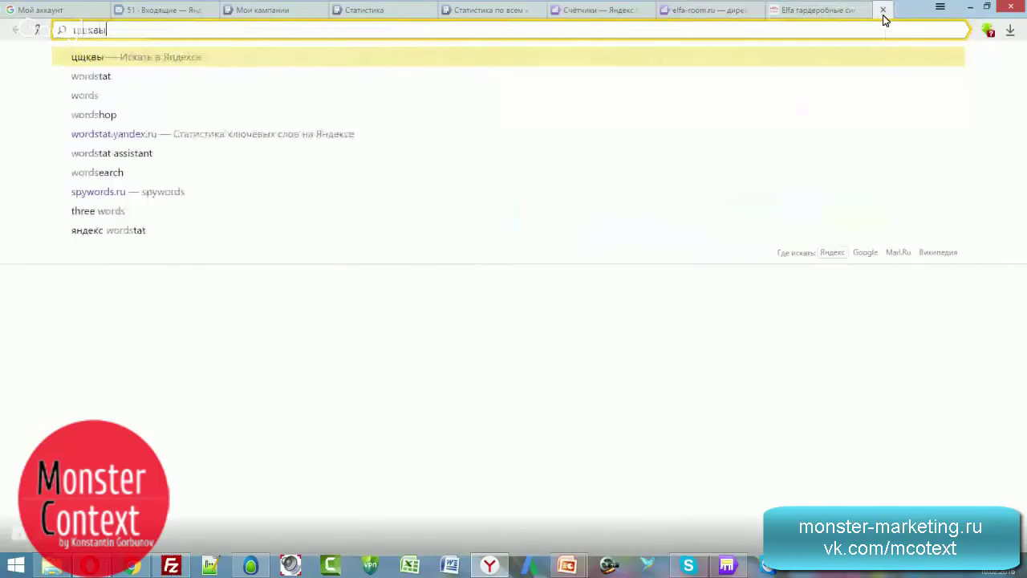
key(Down)
key(Down)
key(Down)
key(Down)
key(Return)
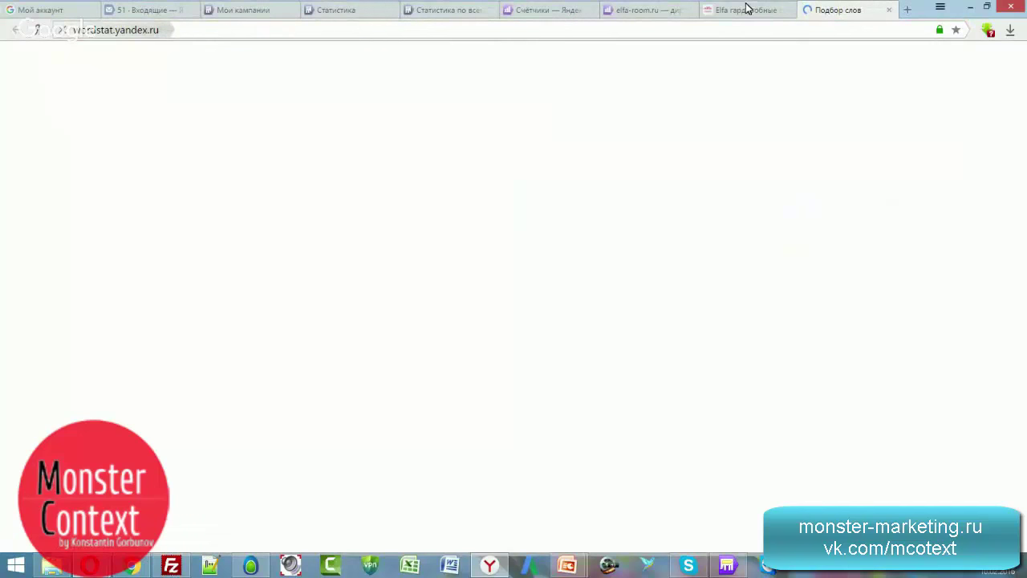
Step: Back in the Metrica report, examine the short-visit phrases системы хранения and купе своими руками with their search queries
click(644, 10)
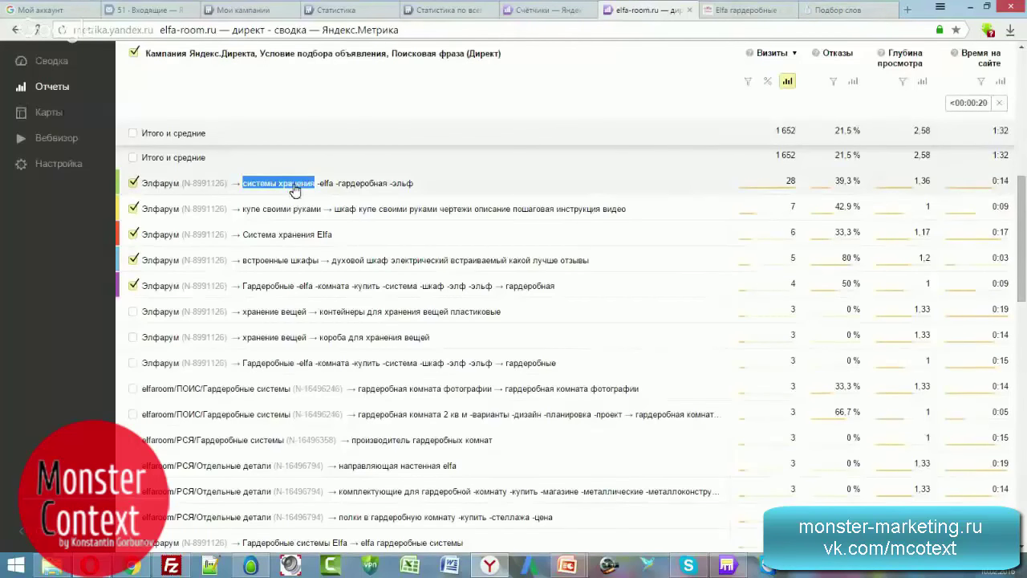
click(822, 14)
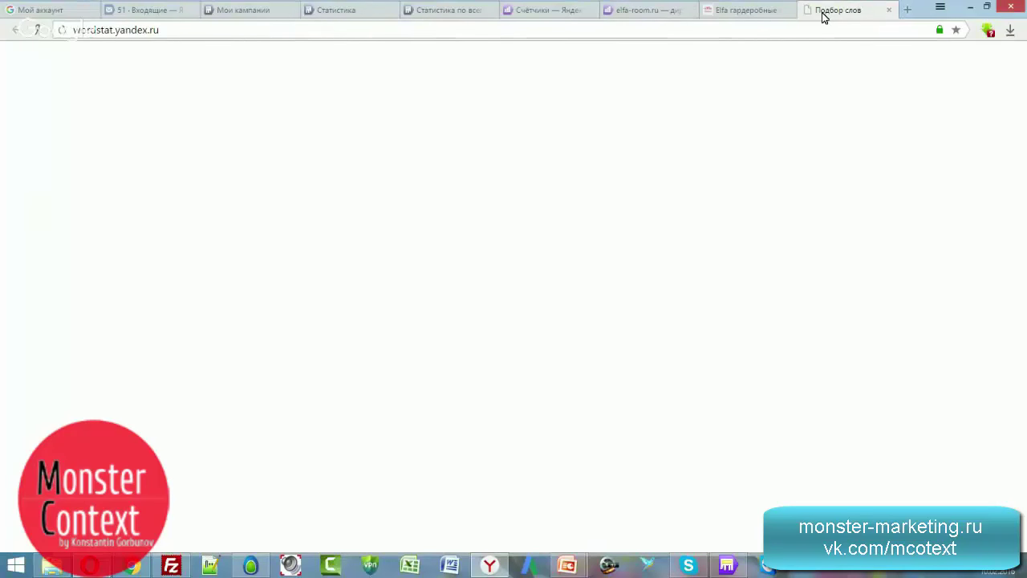
click(675, 10)
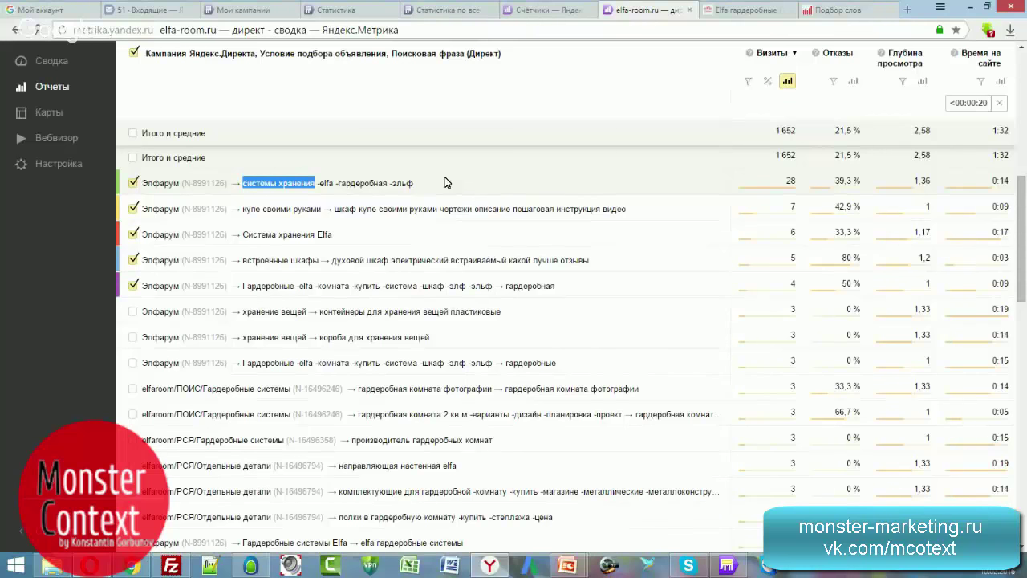
click(438, 185)
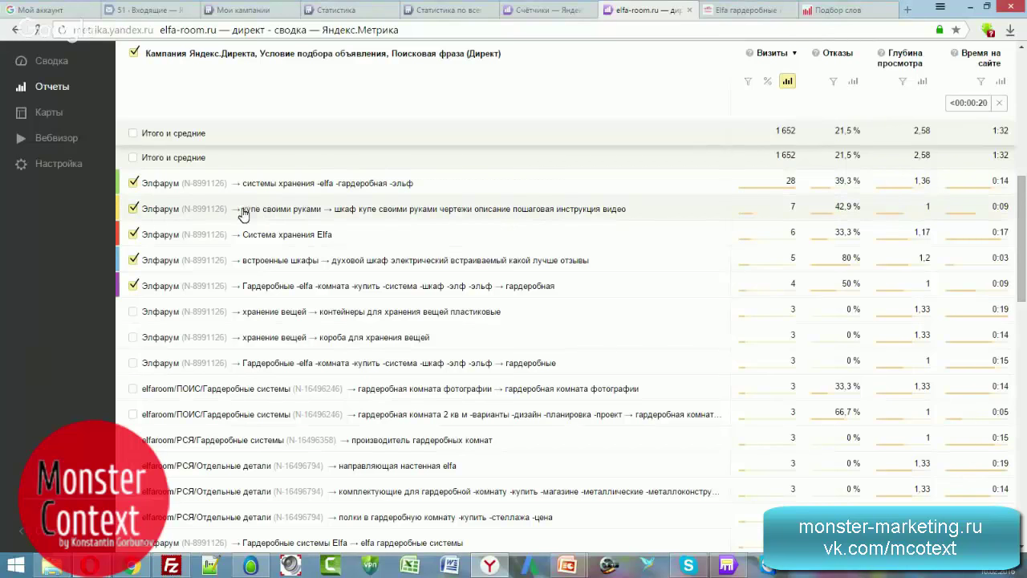
drag(262, 210, 323, 212)
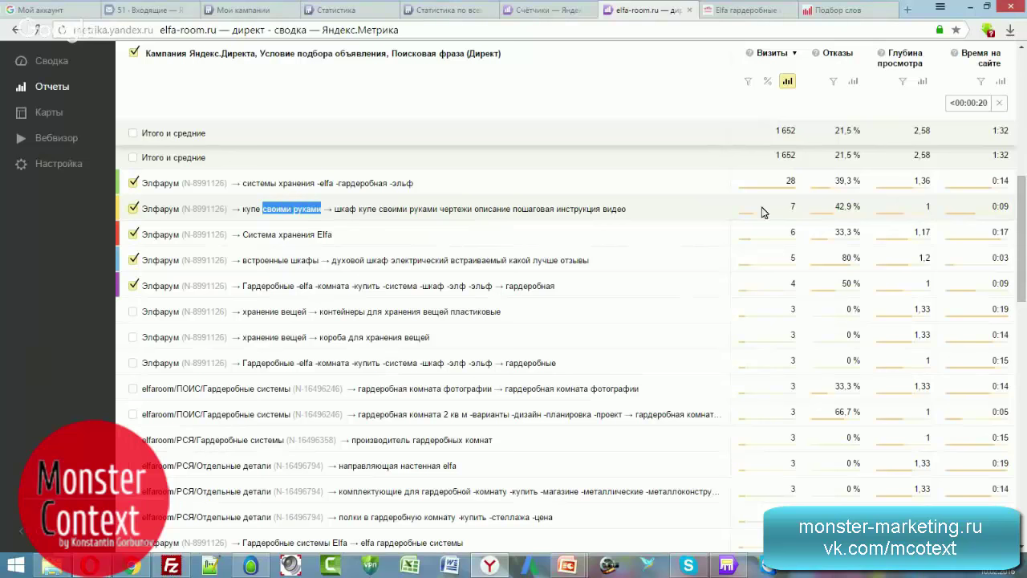
click(386, 210)
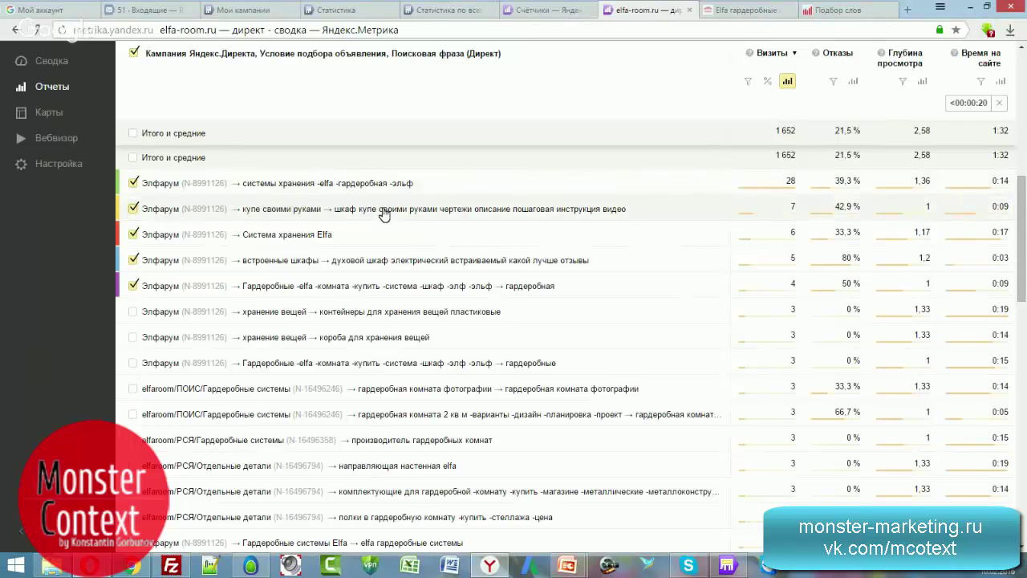
click(133, 209)
scroll(385, 278, up, 1)
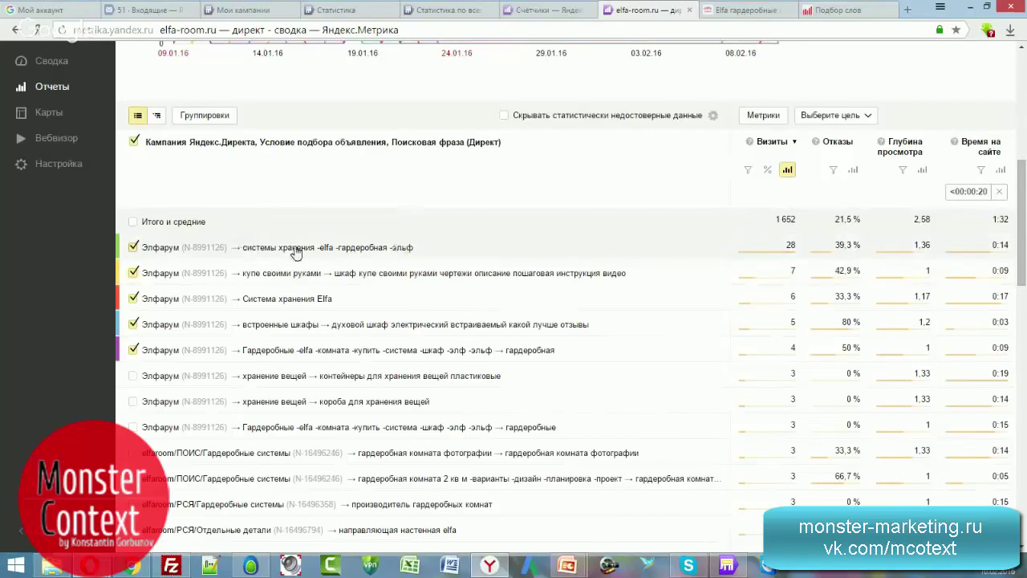
Step: Paste системы хранения as the Wordstat query, and look over the elfa-room.ru home page in its own tab
click(810, 10)
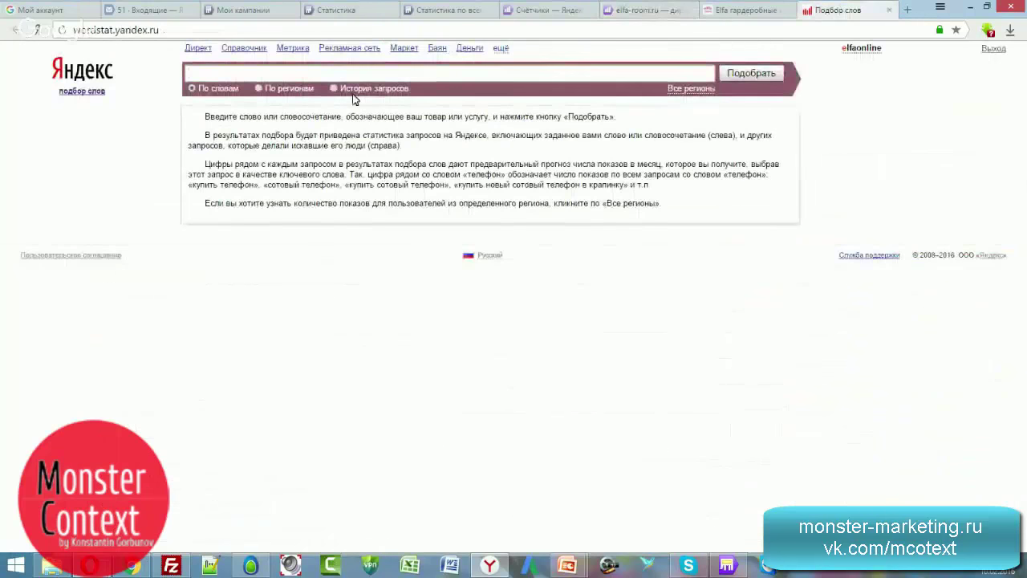
key(ctrl+v)
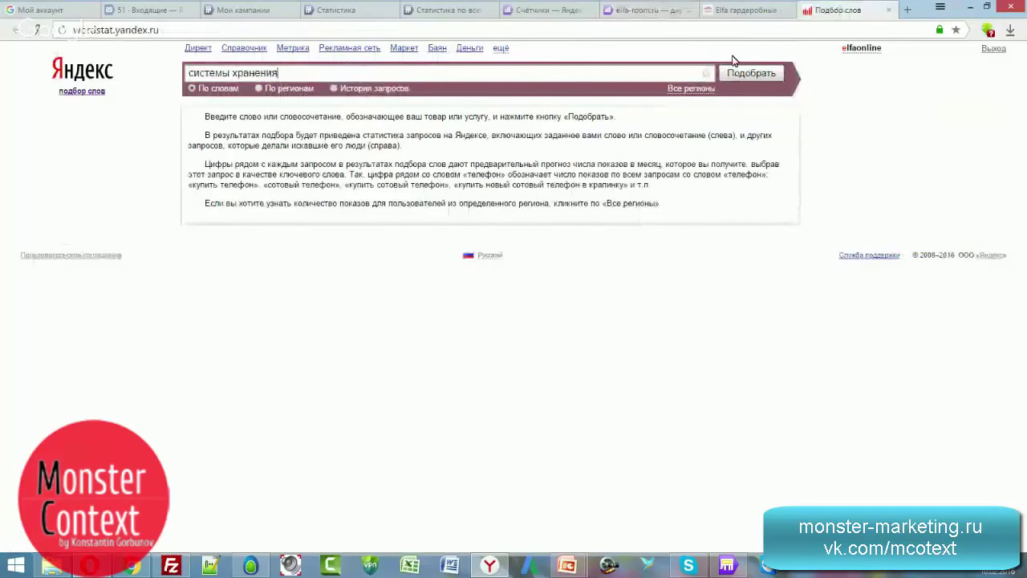
click(751, 18)
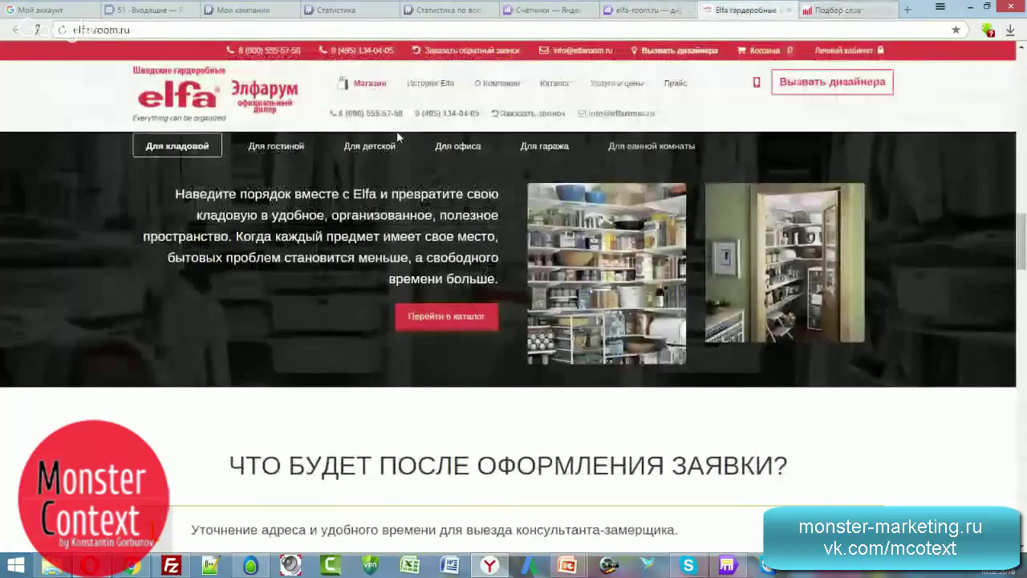
scroll(718, 120, up, 3)
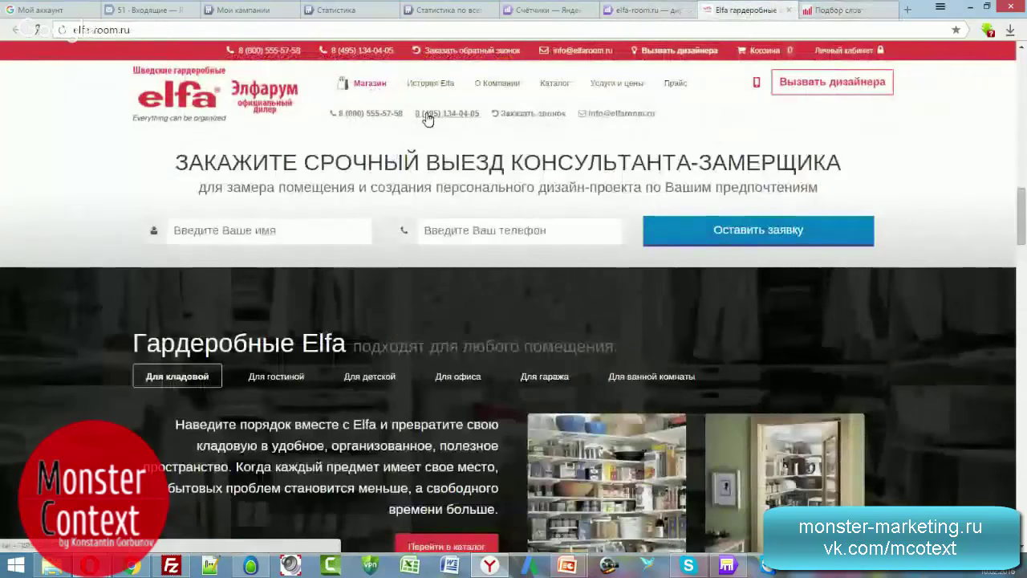
Step: Switch to Direct Commander, dismiss the finished-download notice and open the Элфарум campaign's parameters to check its geotargeting
click(843, 11)
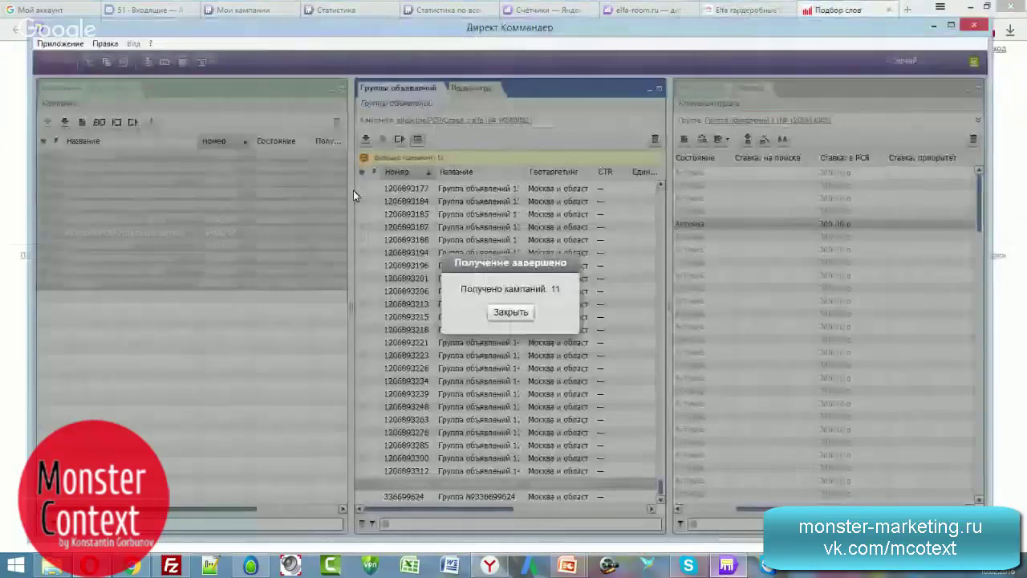
click(511, 311)
click(117, 276)
click(107, 287)
click(472, 89)
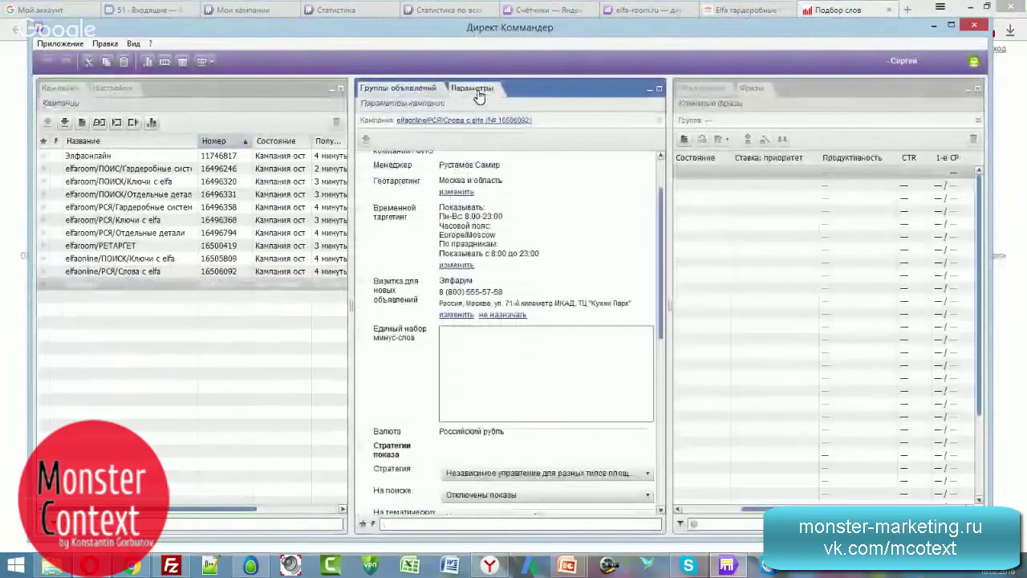
Step: Return to Wordstat, set the region to Москва и область and run the системы хранения query, submitting the captcha
click(843, 10)
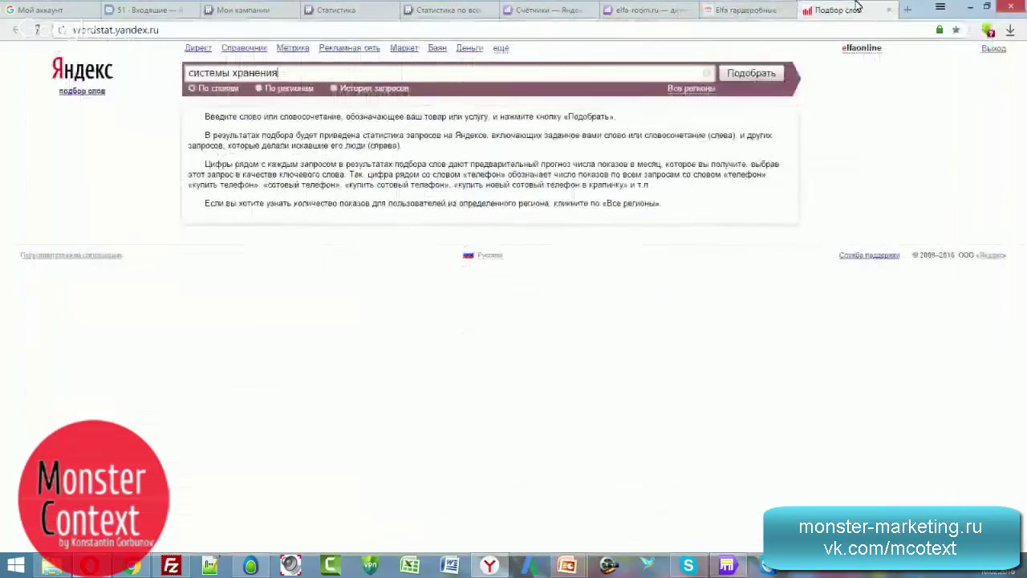
click(689, 89)
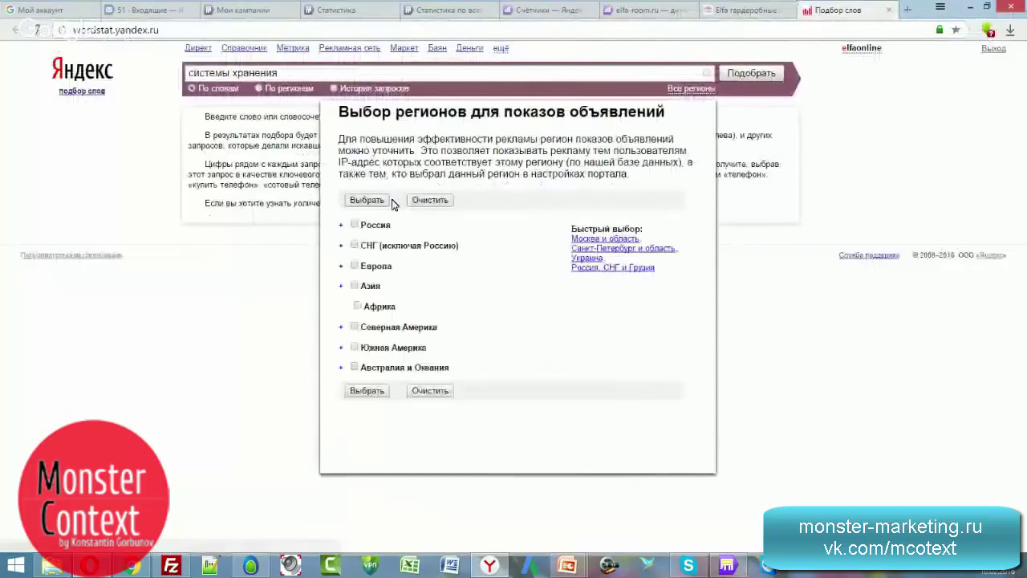
click(593, 241)
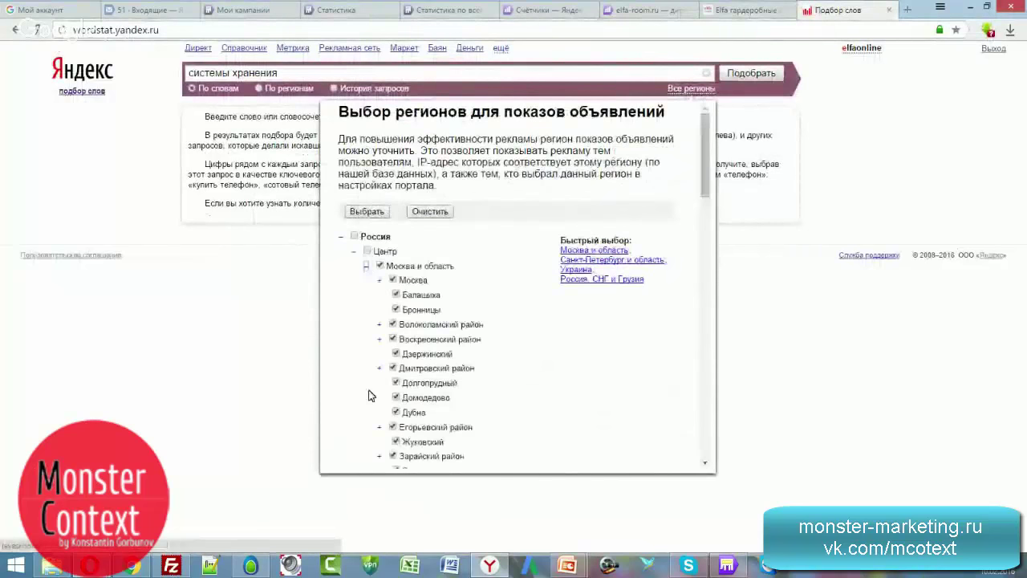
click(371, 210)
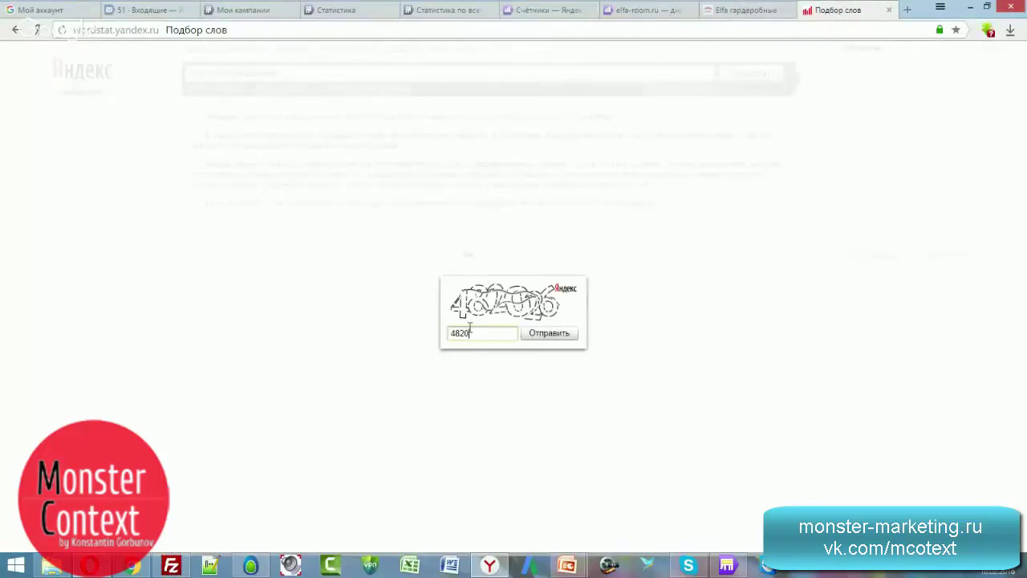
key(Return)
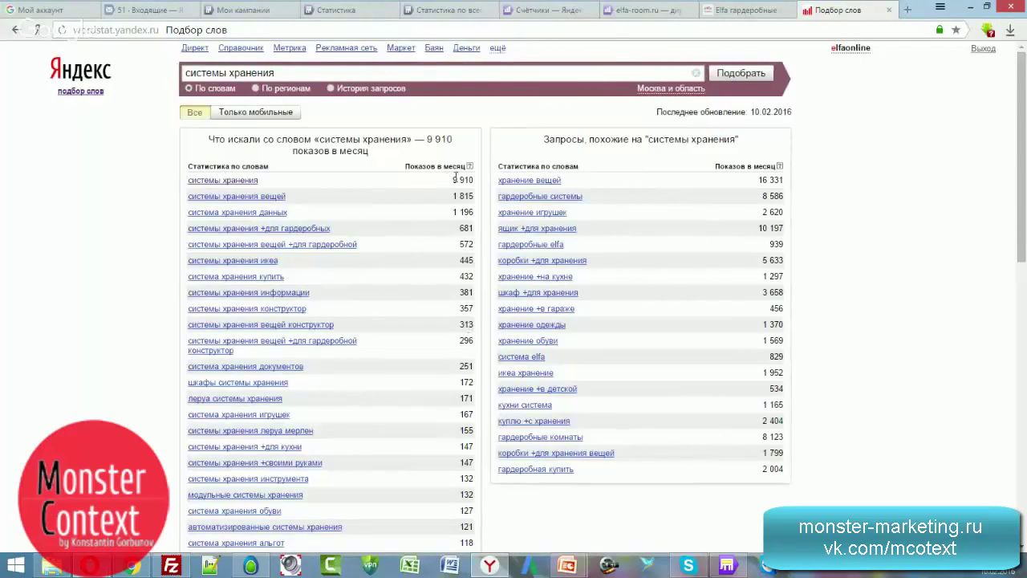
Step: Examine the monthly impressions for системы хранения and the irrelevant queries among the Wordstat results
drag(454, 179, 476, 183)
click(223, 218)
drag(290, 262, 261, 260)
click(293, 265)
scroll(377, 261, down, 1)
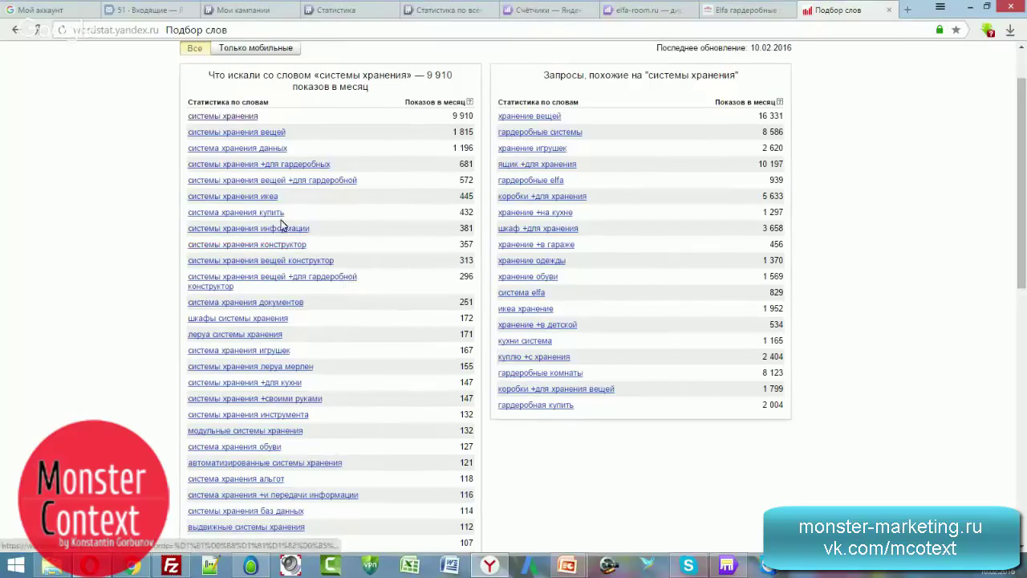
scroll(356, 290, down, 1)
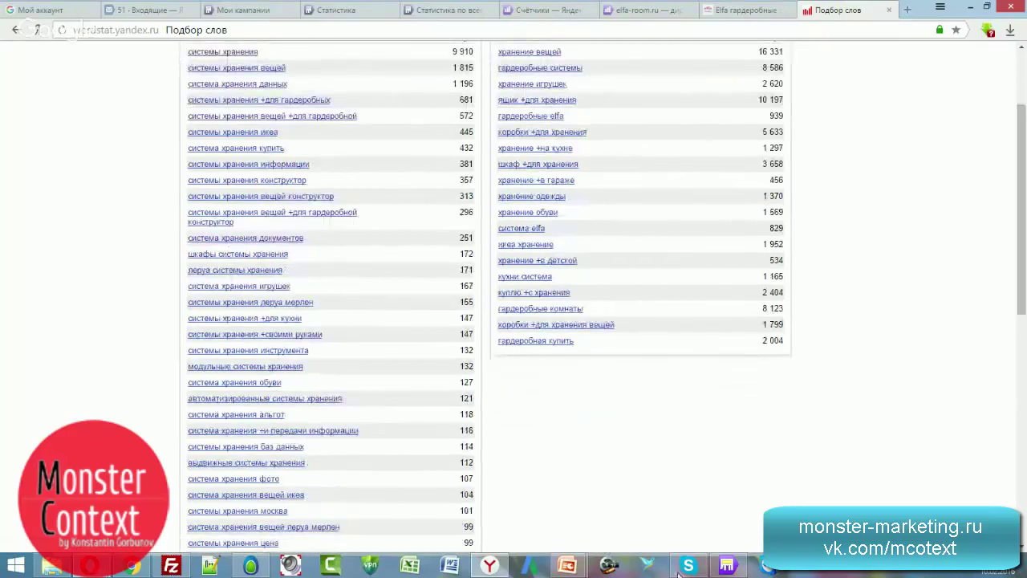
Step: Switch to Direct Commander, select the Элфарум campaign and bring its keyword phrases and their Минус-слова into view
click(726, 566)
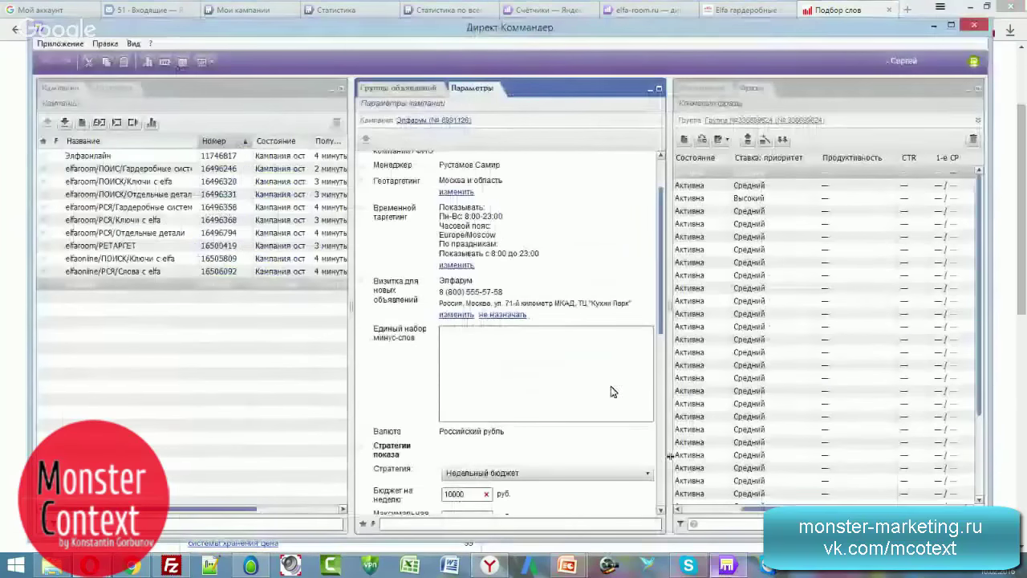
click(120, 271)
click(118, 285)
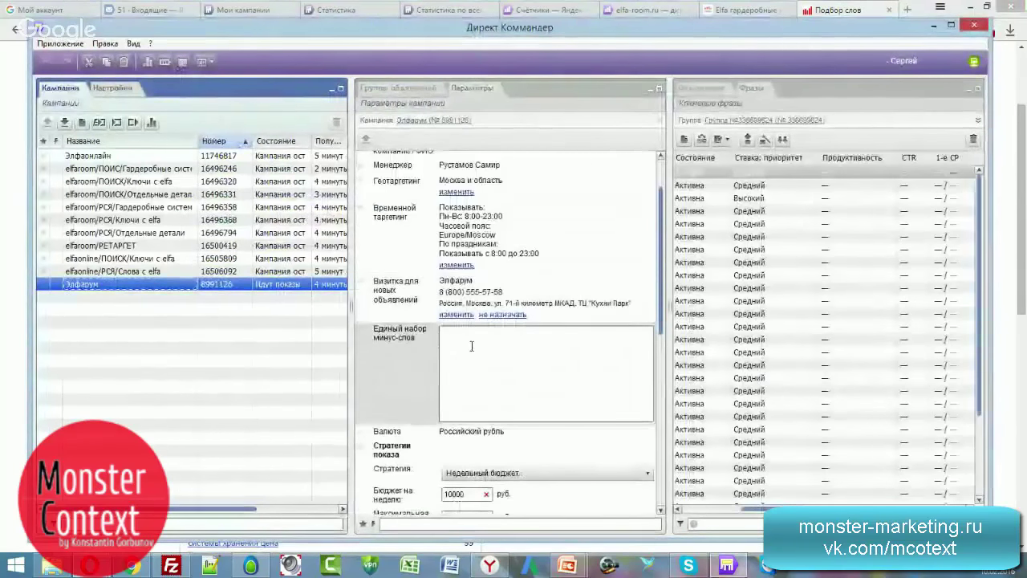
click(722, 514)
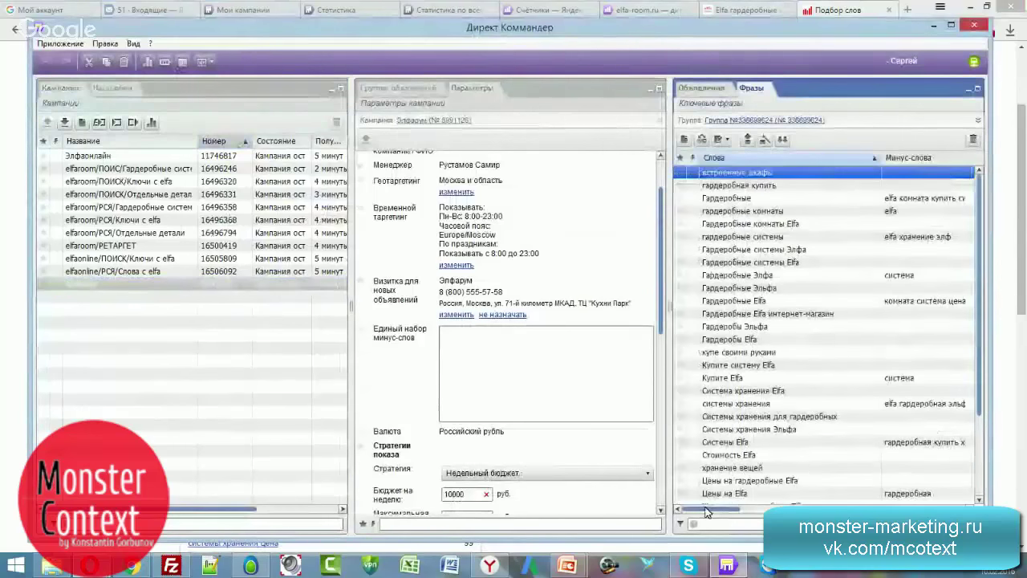
Step: Widen the Минус-слова column of the Элфарум keyword phrases so that their negative keywords can be read
drag(706, 512, 729, 504)
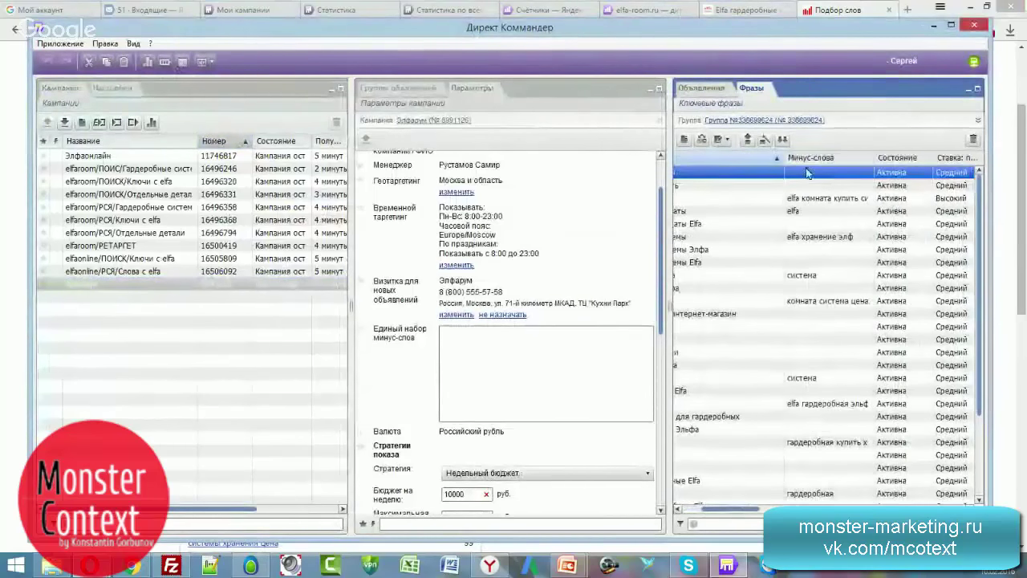
drag(874, 161, 910, 161)
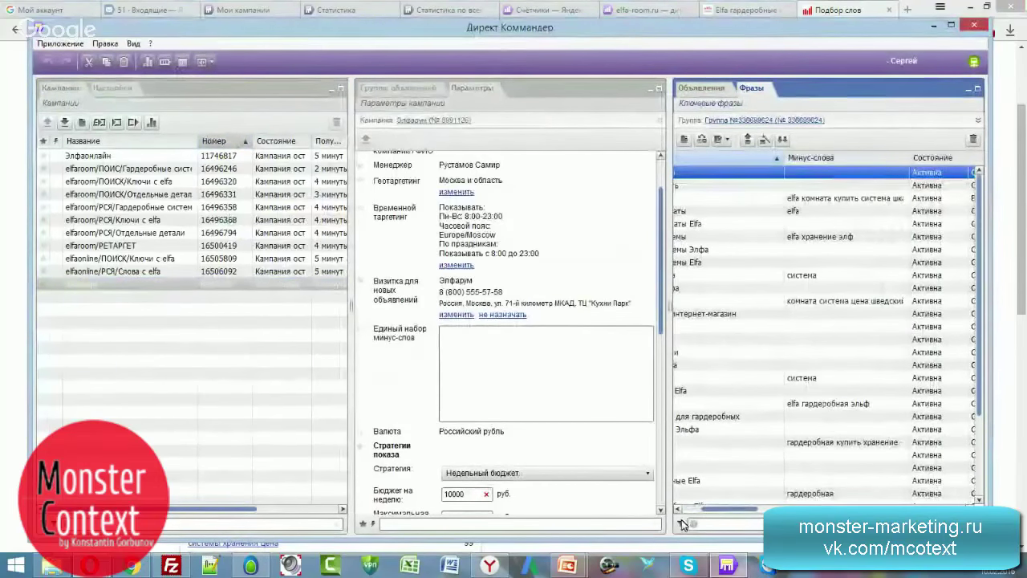
Step: Select all campaigns and all of their ad groups to list the keyword phrases of the whole account
key(ctrl+a)
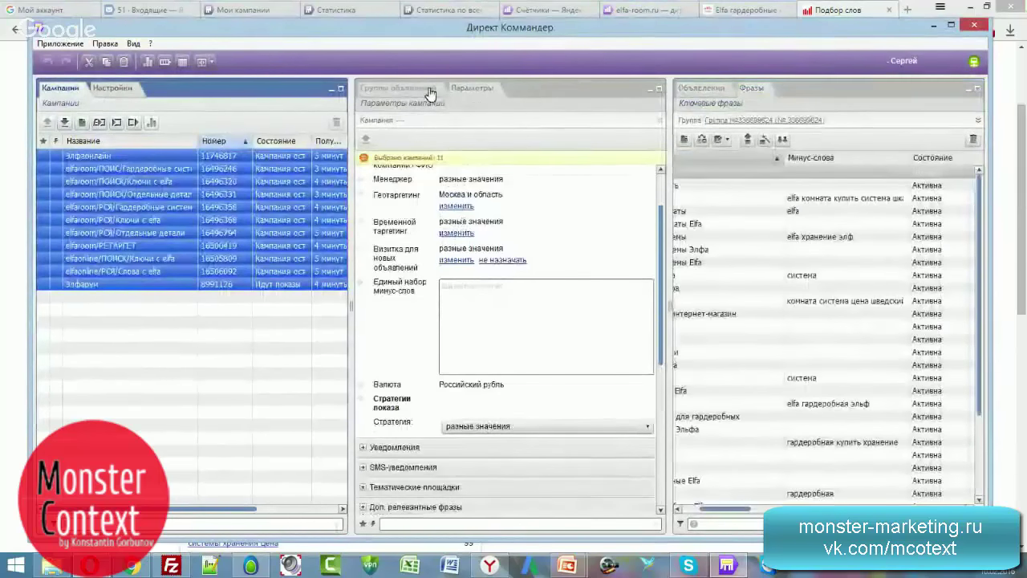
click(430, 88)
click(449, 278)
key(ctrl+a)
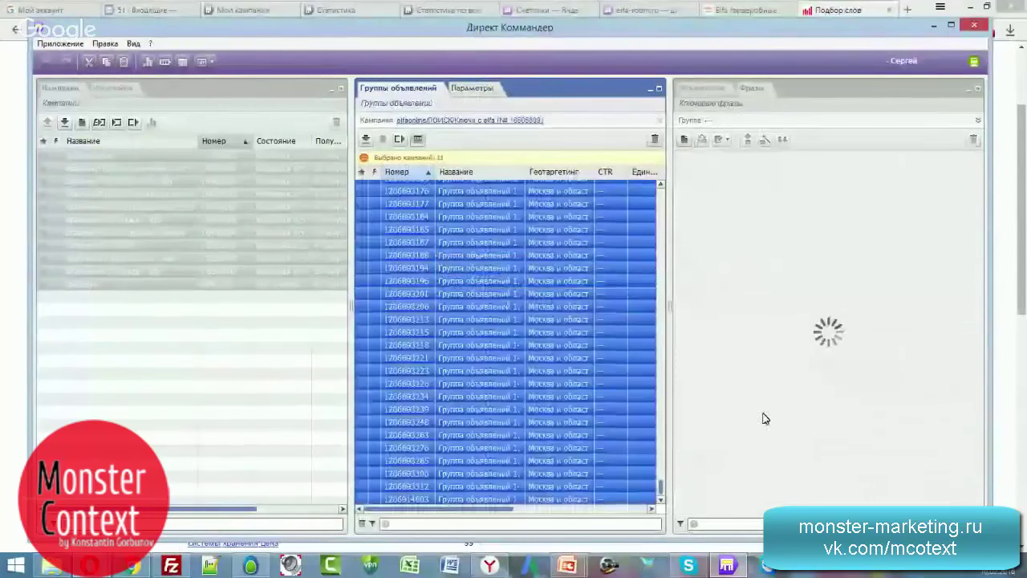
Step: Filter the listed keyword phrases by the words система хранения
click(683, 522)
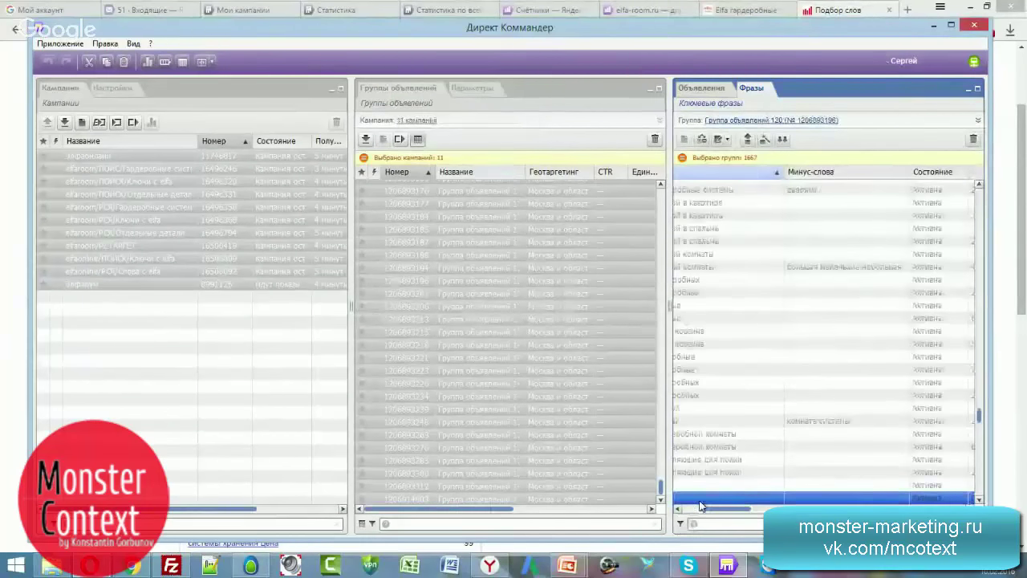
drag(727, 515, 684, 528)
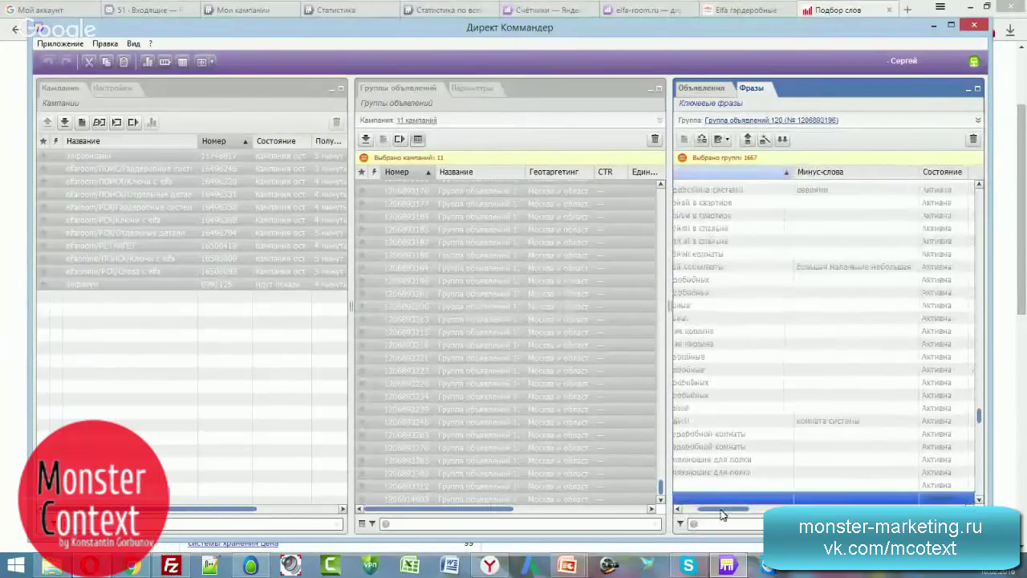
click(683, 526)
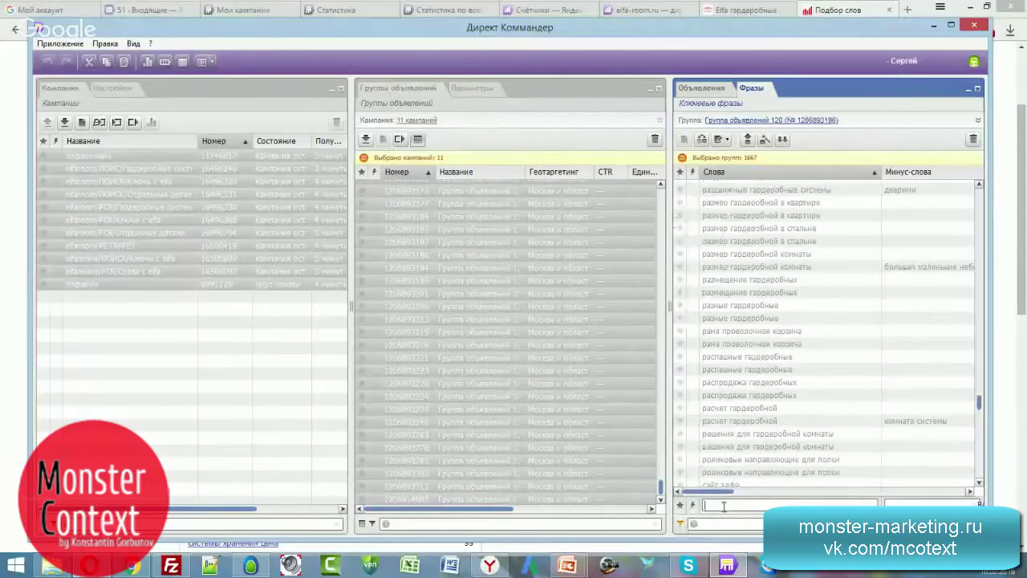
text(сн)
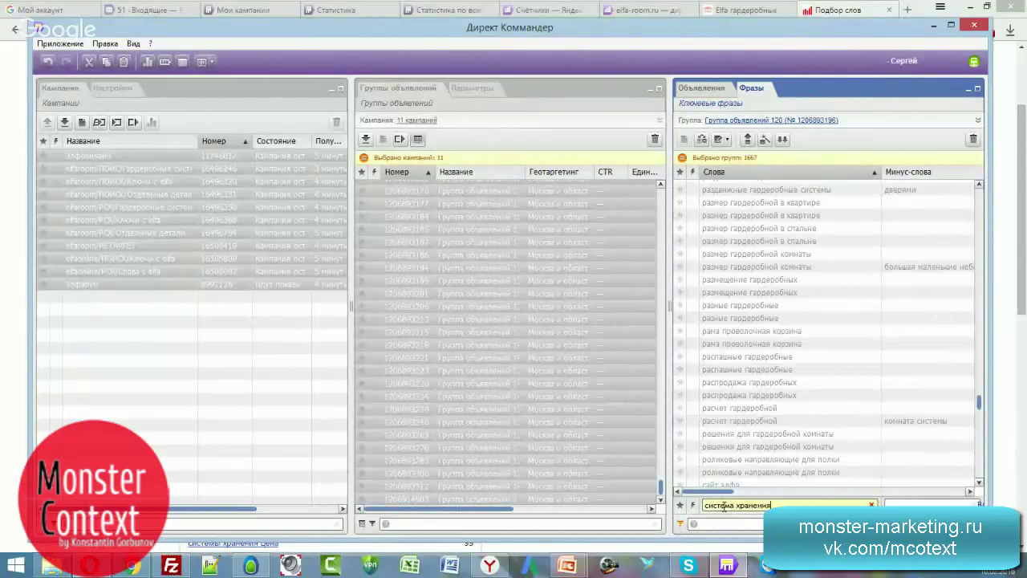
text(стема хранения)
key(Return)
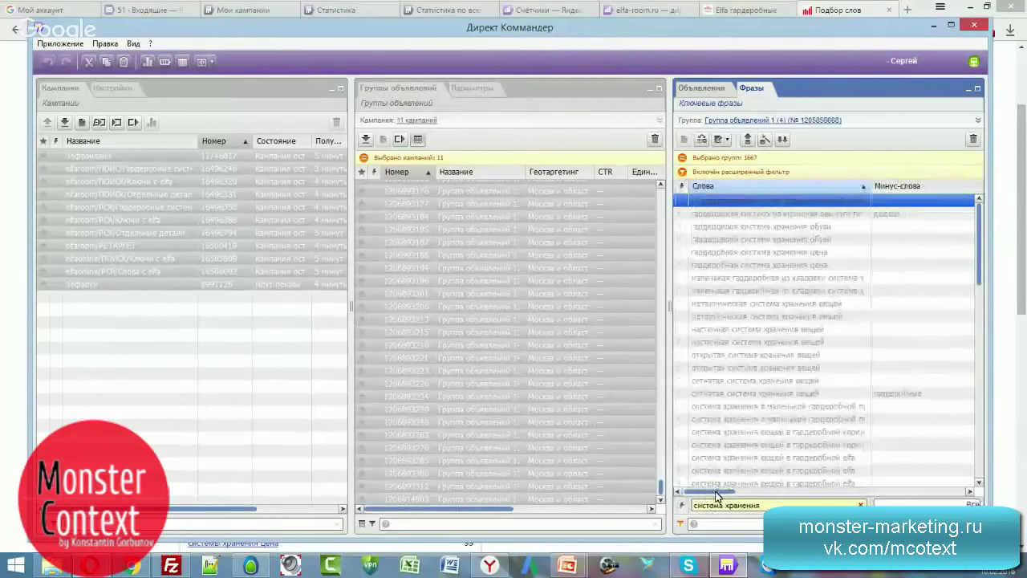
Step: Look through the filtered система хранения phrases and their negative keywords
drag(718, 495, 717, 497)
scroll(794, 346, down, 10)
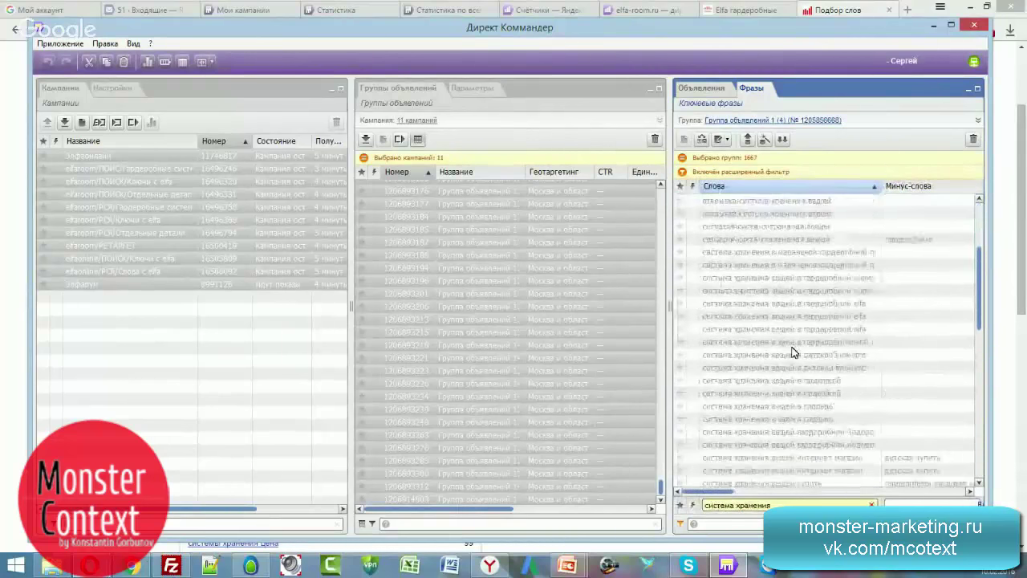
scroll(791, 343, down, 6)
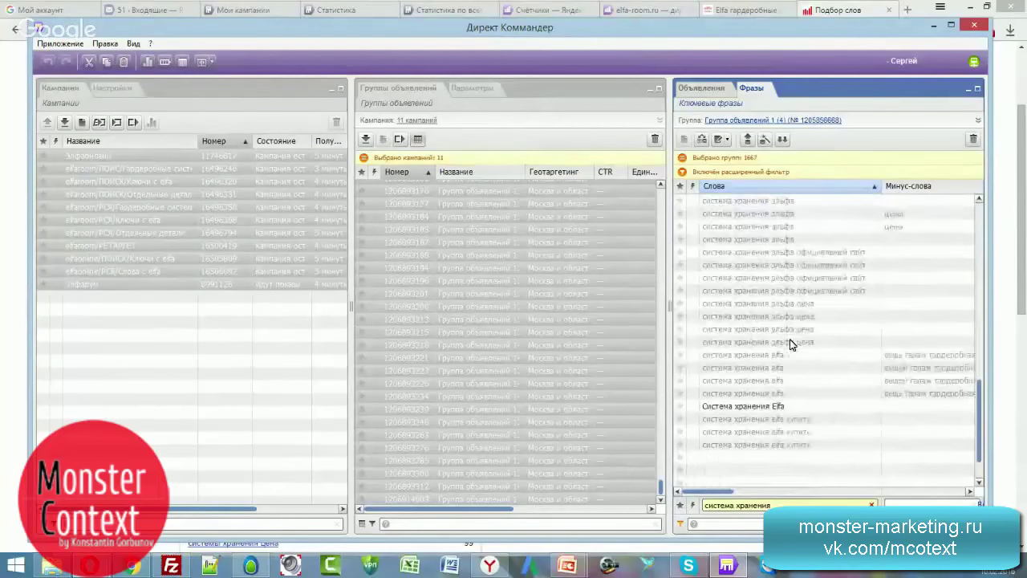
scroll(788, 337, up, 10)
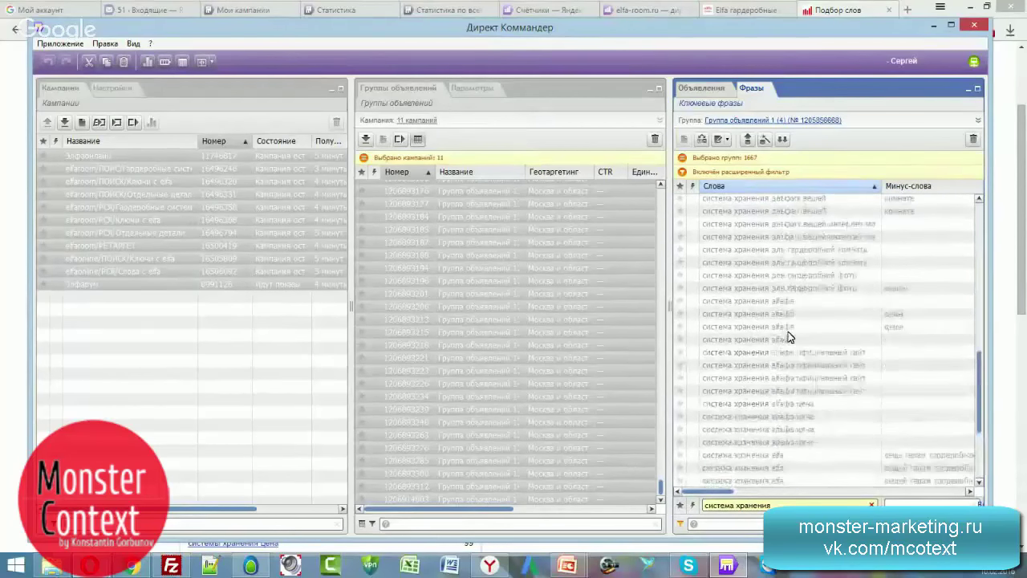
scroll(788, 337, up, 5)
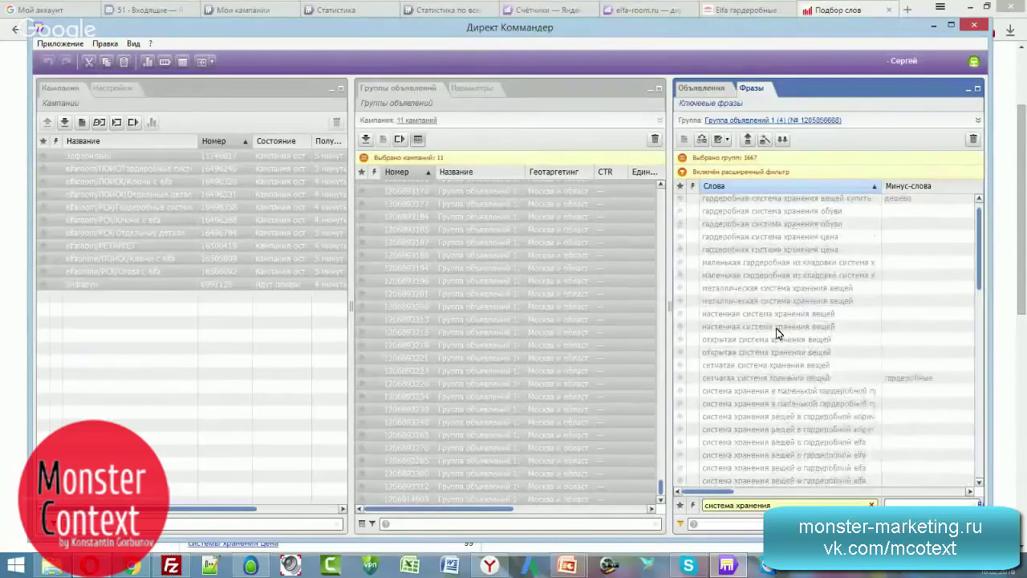
scroll(780, 354, up, 2)
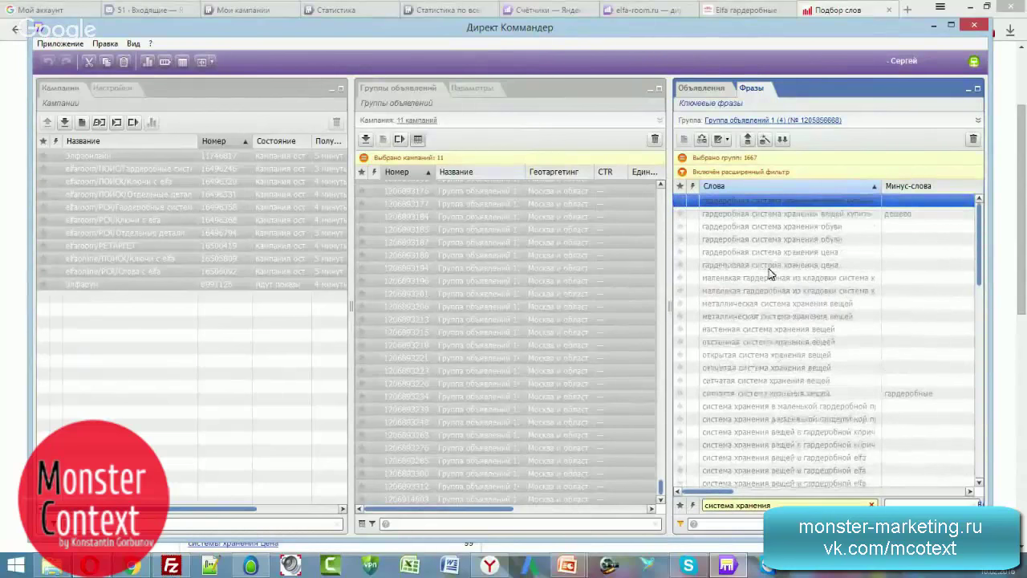
scroll(768, 273, down, 7)
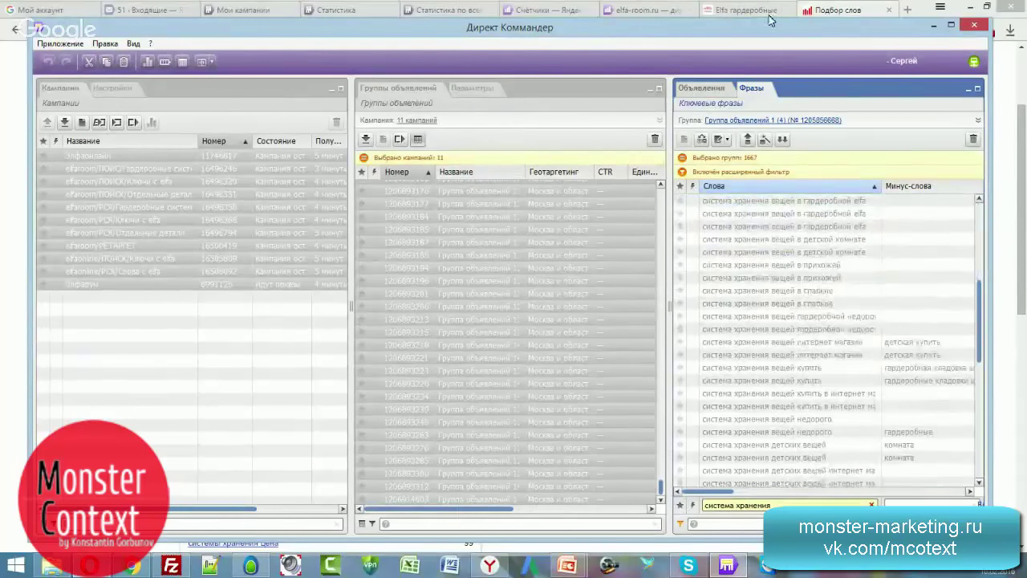
Step: Switch to the elfa-room.ru Директ - сводка report in Metrica and review the phrases whose visits last under 20 seconds
click(647, 11)
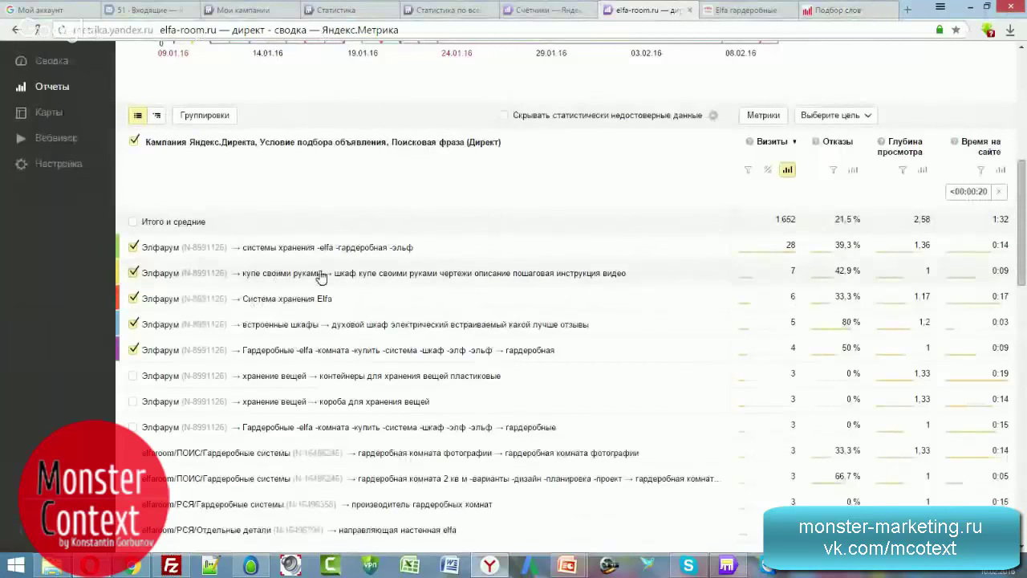
scroll(461, 305, down, 3)
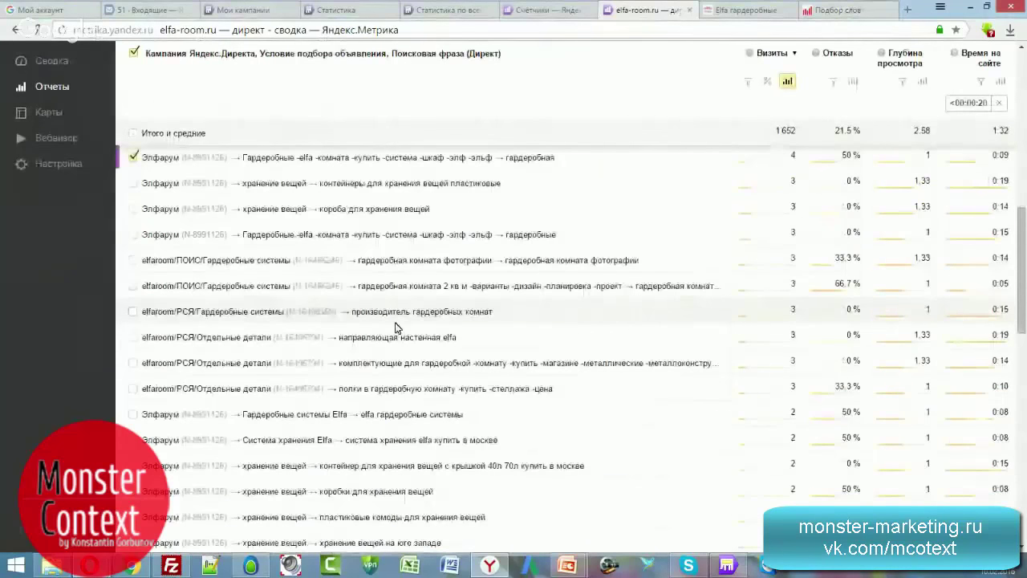
scroll(421, 328, down, 2)
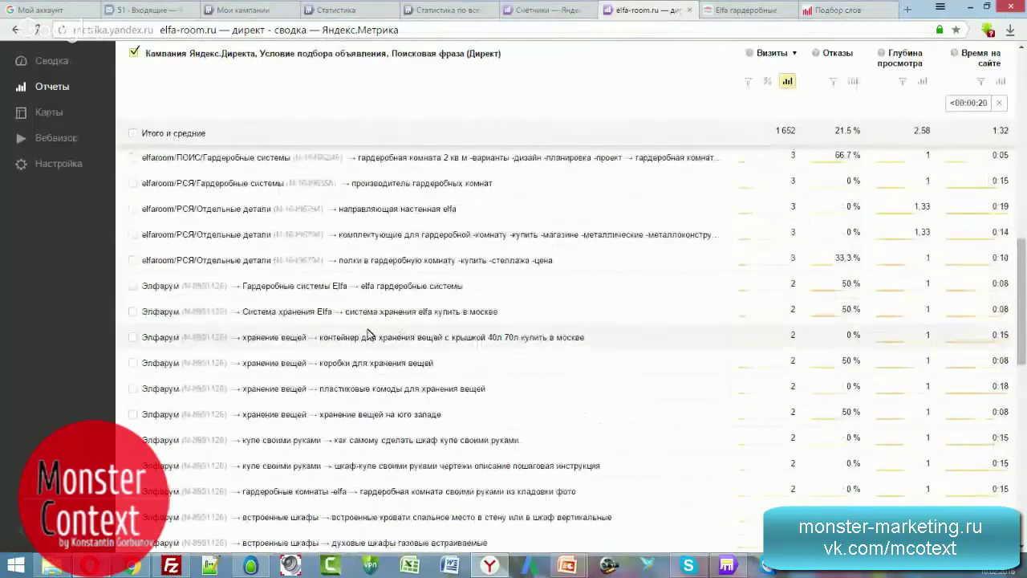
scroll(369, 251, up, 2)
scroll(369, 251, up, 1)
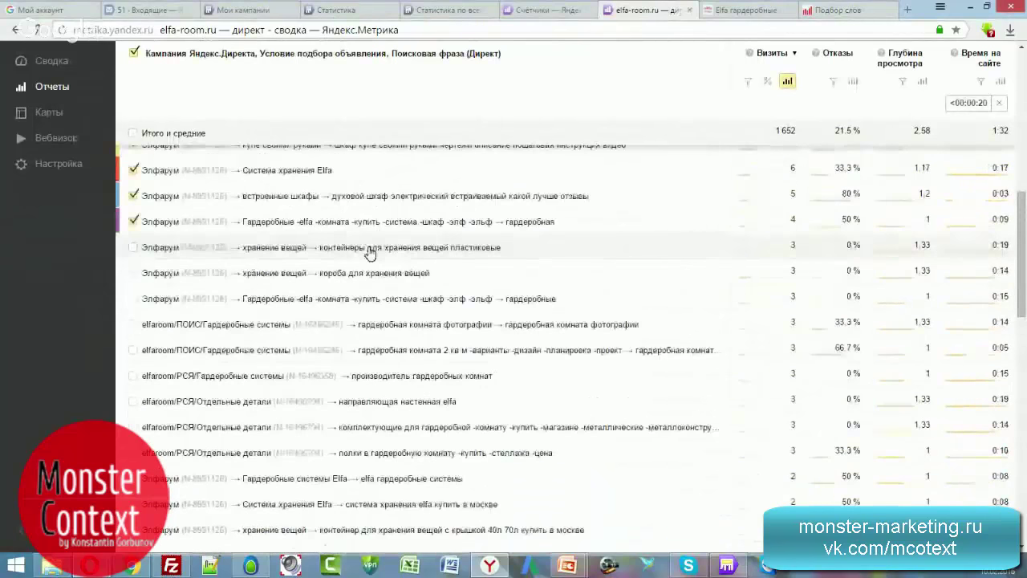
scroll(321, 265, up, 1)
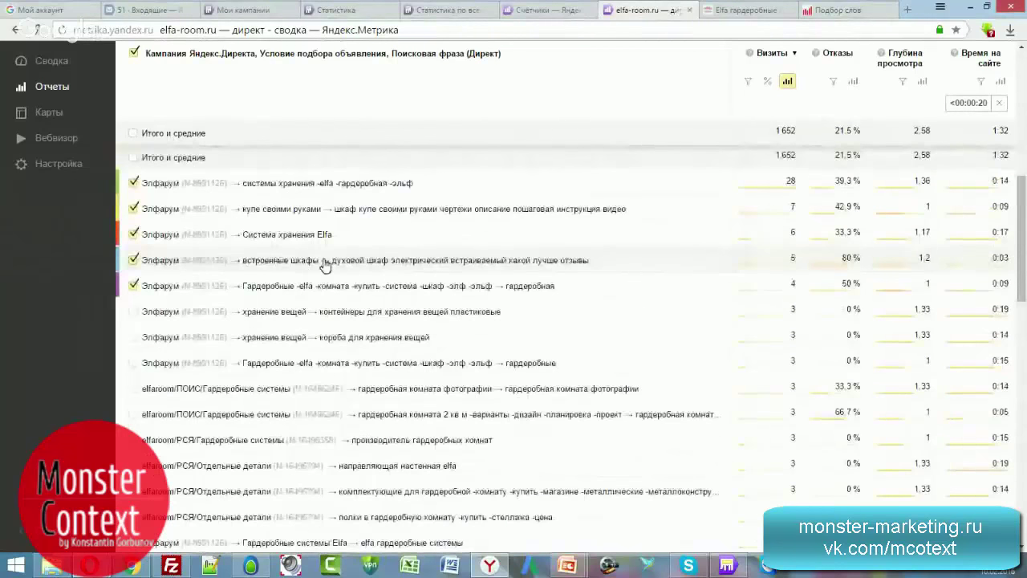
scroll(325, 264, up, 1)
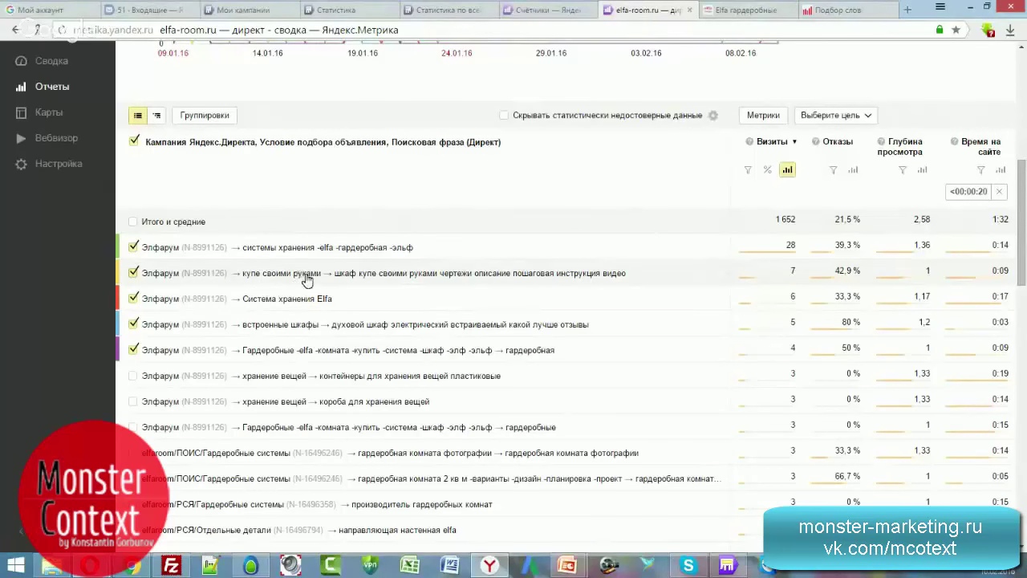
Step: Sort the report by time on site in descending order, load more rows and look over the phrases
click(981, 146)
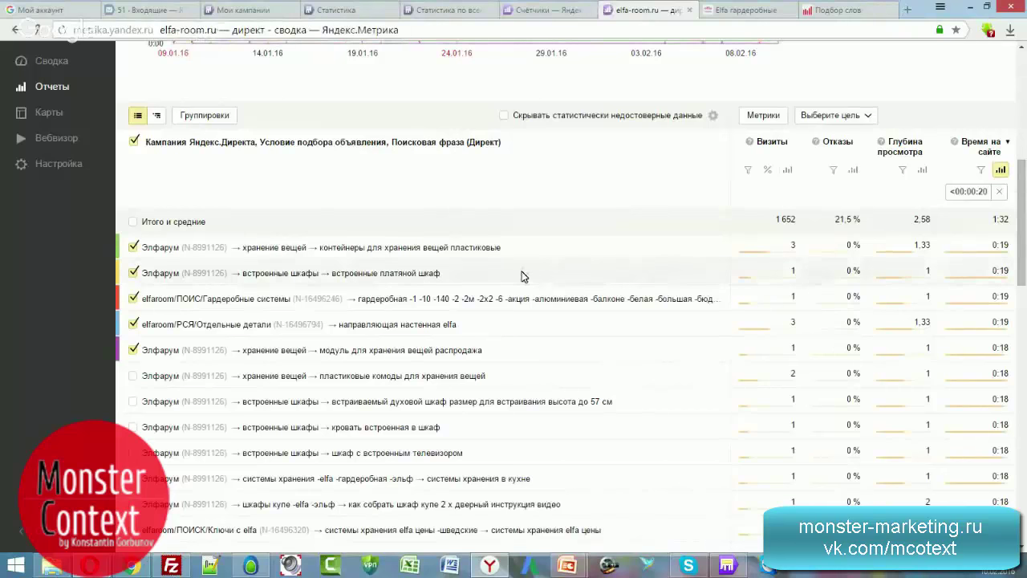
scroll(521, 276, down, 10)
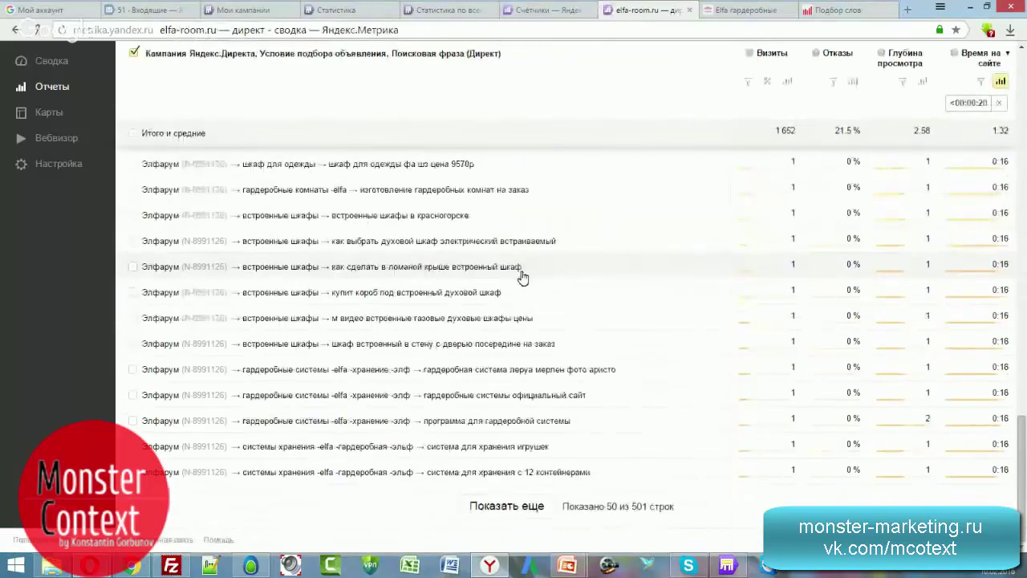
click(530, 507)
scroll(760, 284, down, 5)
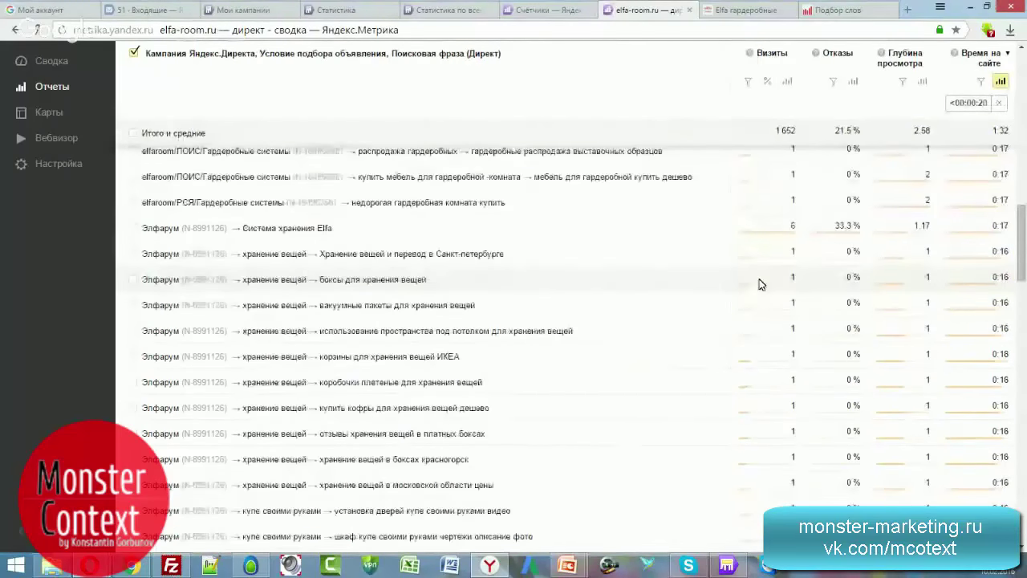
scroll(968, 183, up, 15)
scroll(968, 182, up, 10)
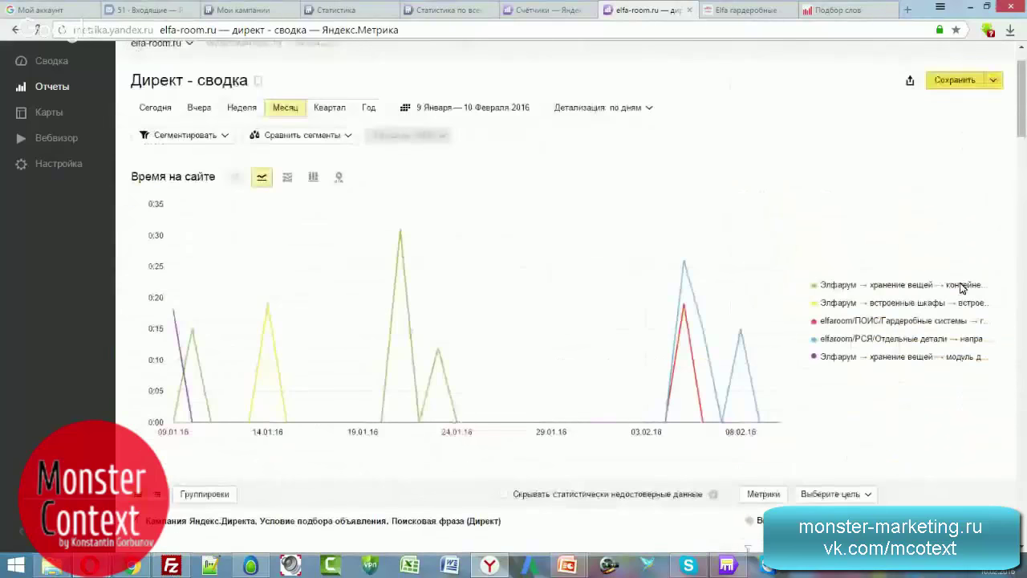
scroll(962, 287, down, 3)
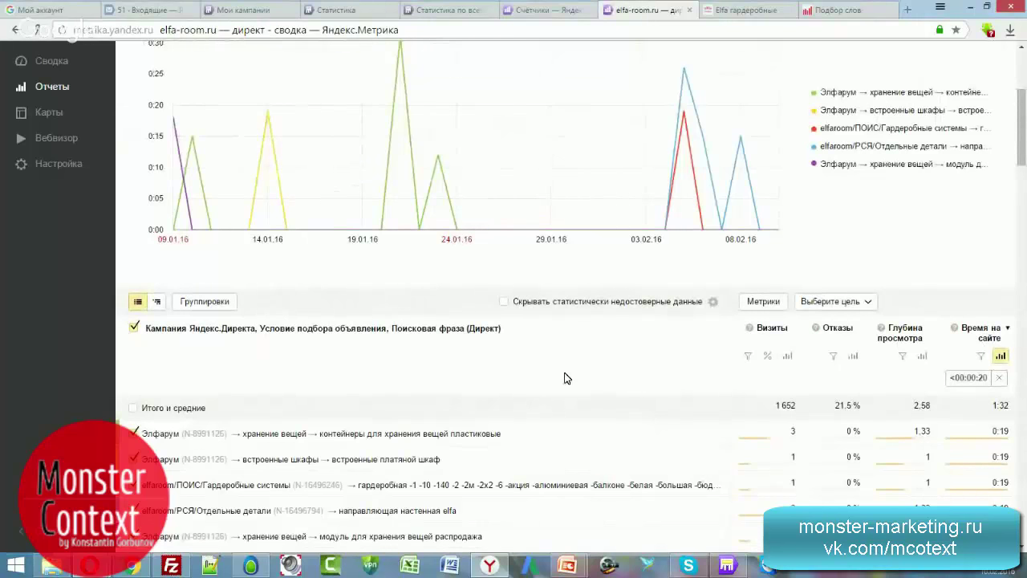
scroll(356, 347, down, 3)
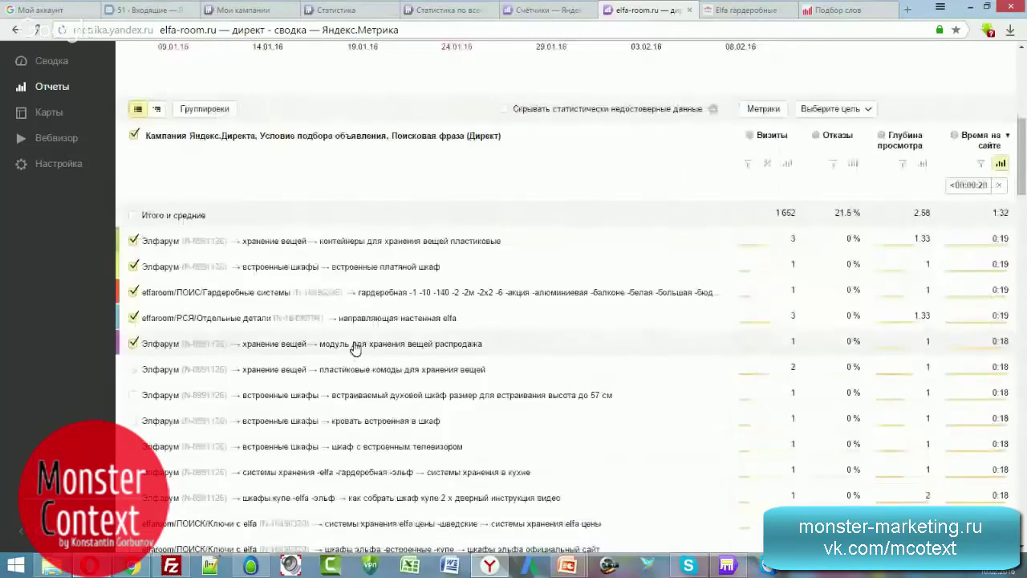
Step: Sort the report by time on site in ascending order and examine the search phrases with the shortest visits
click(979, 142)
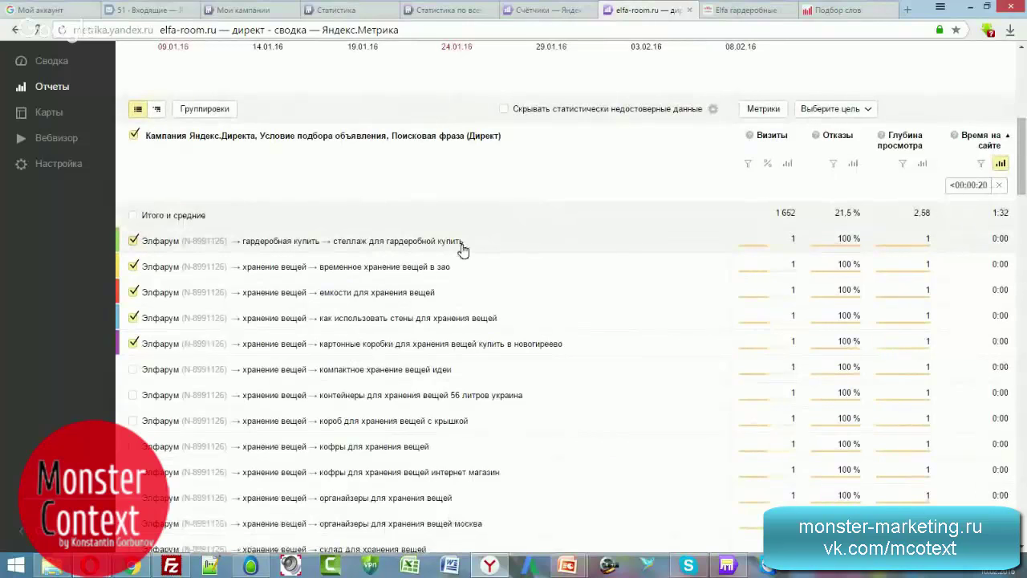
scroll(463, 251, down, 10)
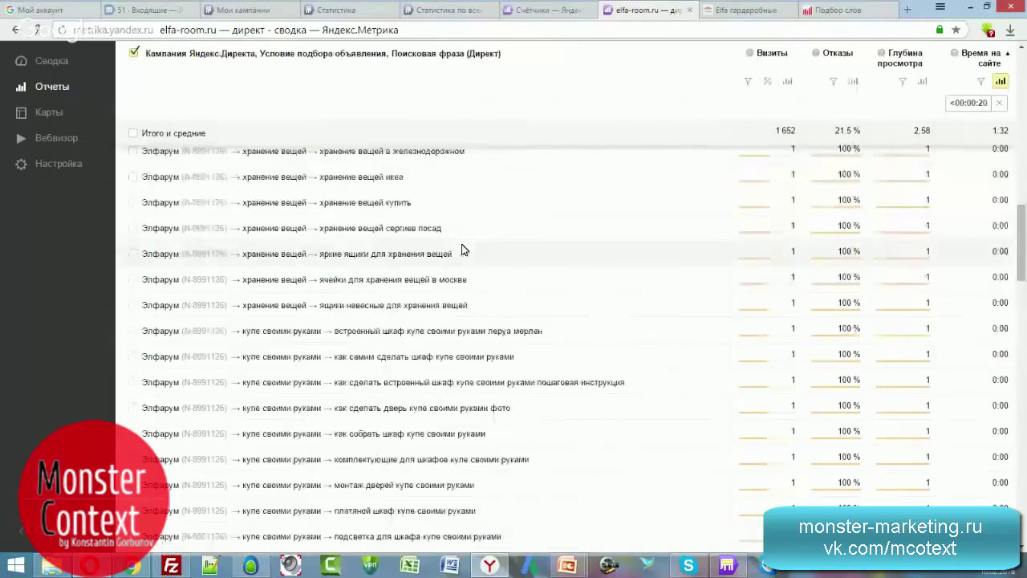
scroll(463, 250, down, 10)
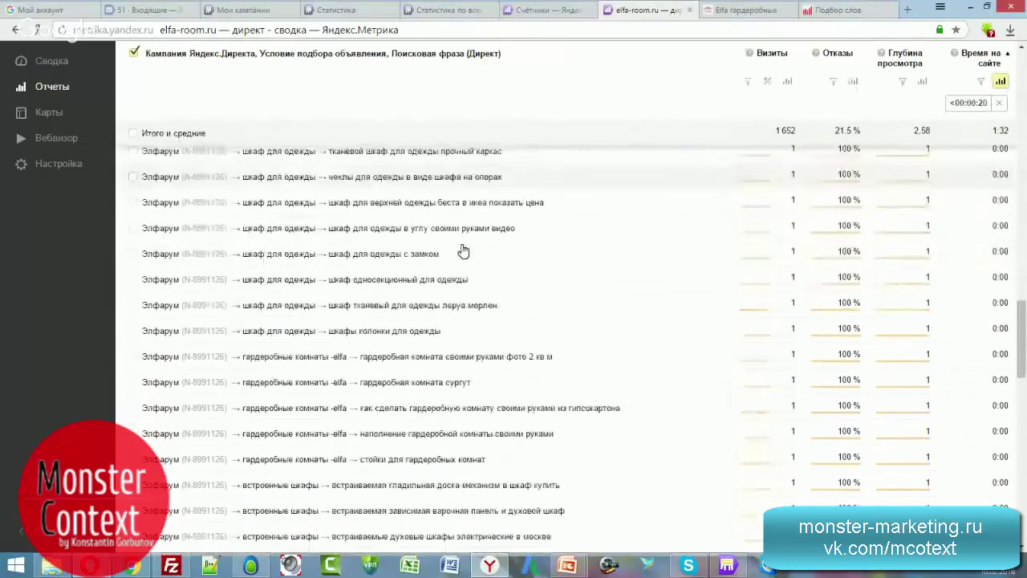
scroll(462, 251, down, 3)
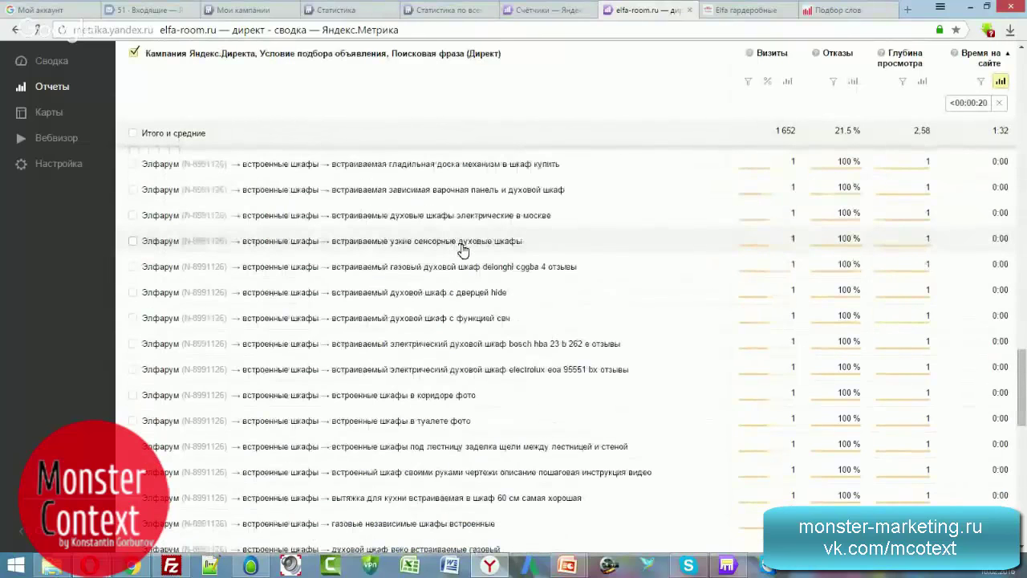
scroll(462, 250, down, 15)
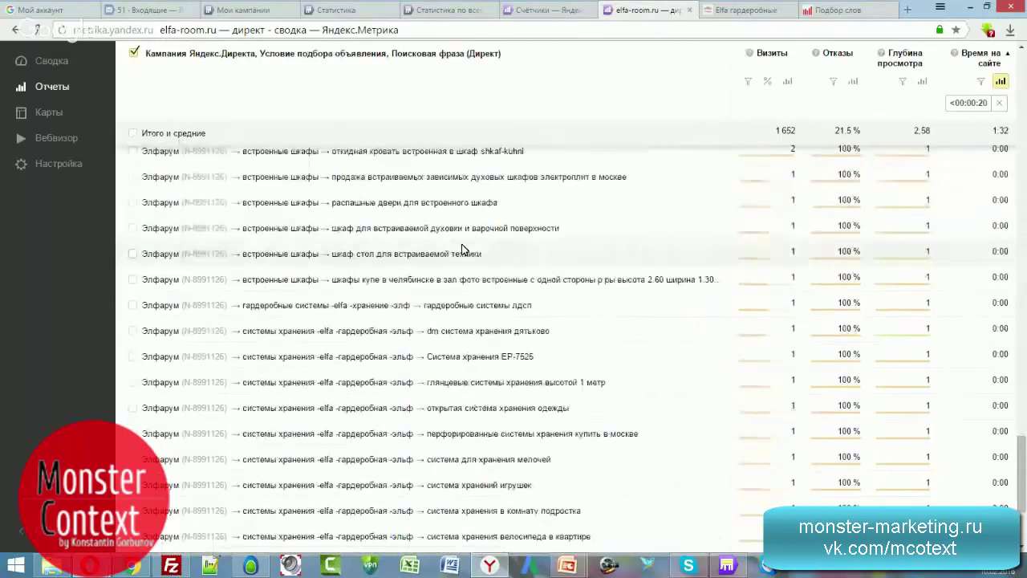
scroll(463, 250, down, 3)
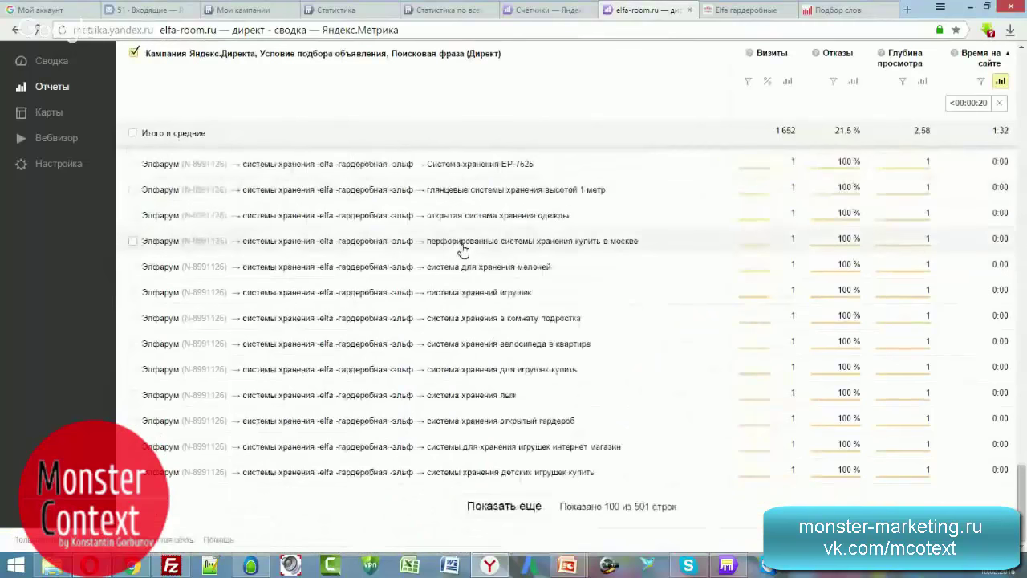
Step: Load further report rows and check which campaigns and search phrases they belong to
click(514, 521)
scroll(504, 387, down, 4)
scroll(504, 387, down, 10)
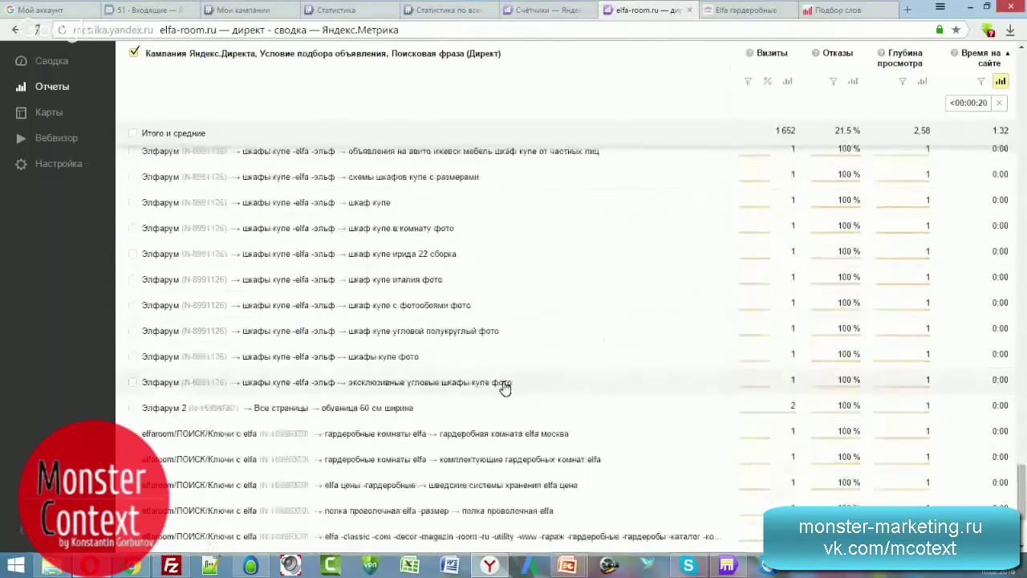
scroll(504, 387, down, 5)
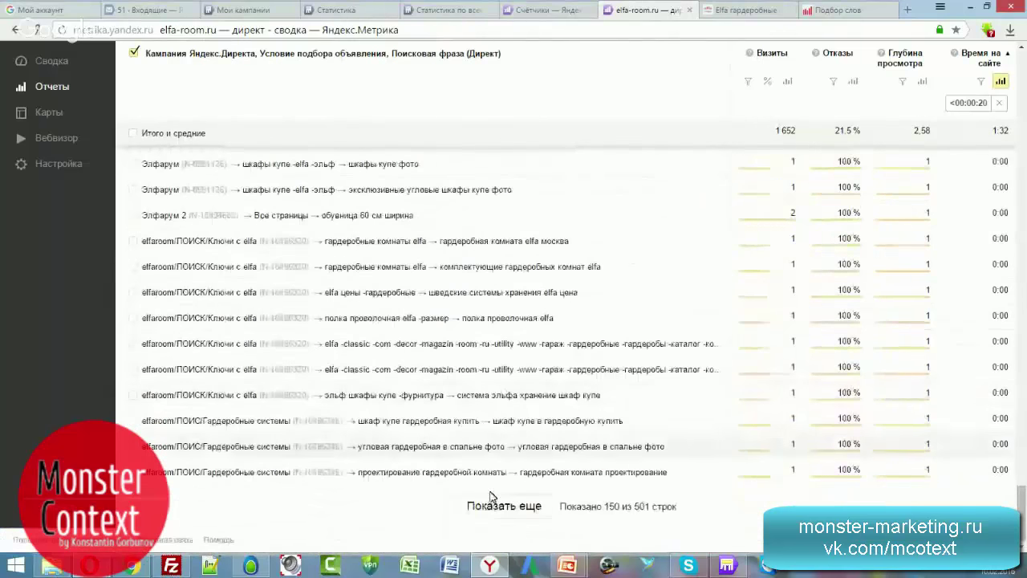
Step: Load more rows in the Директ - сводка report and review the Элфарум and elfaroom search phrases with zero time on site
click(497, 512)
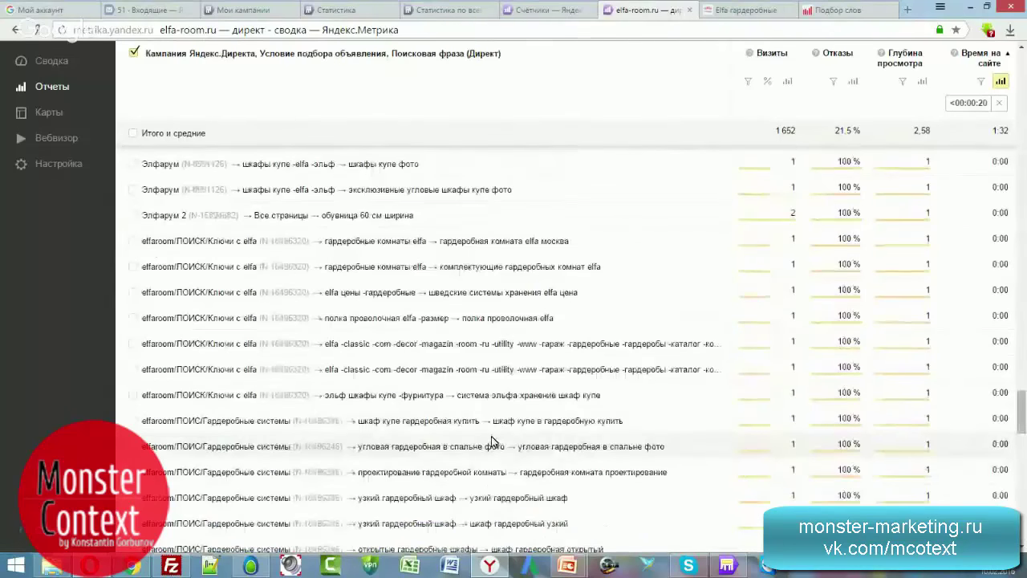
scroll(496, 408, down, 5)
scroll(493, 407, up, 5)
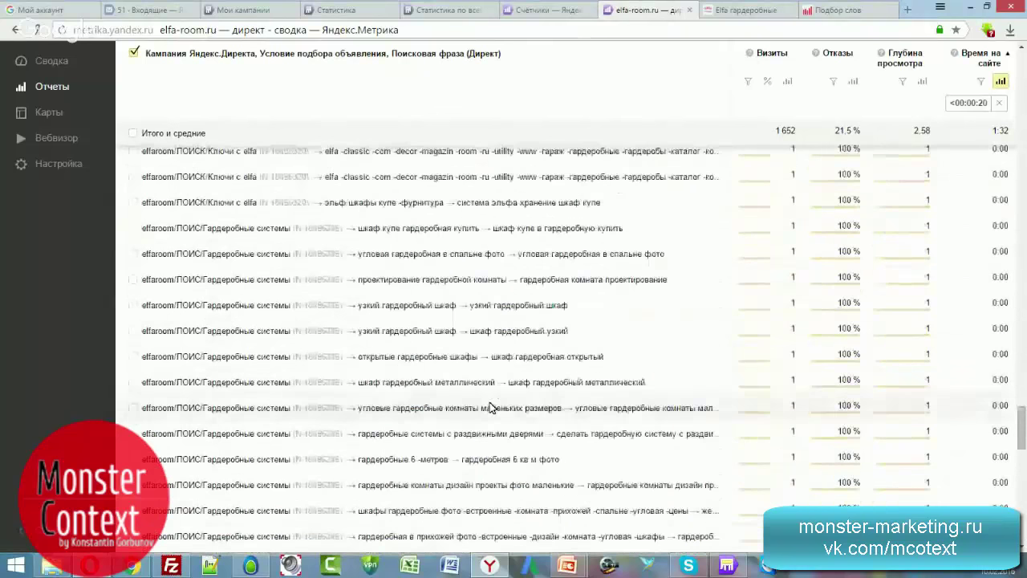
scroll(491, 406, up, 3)
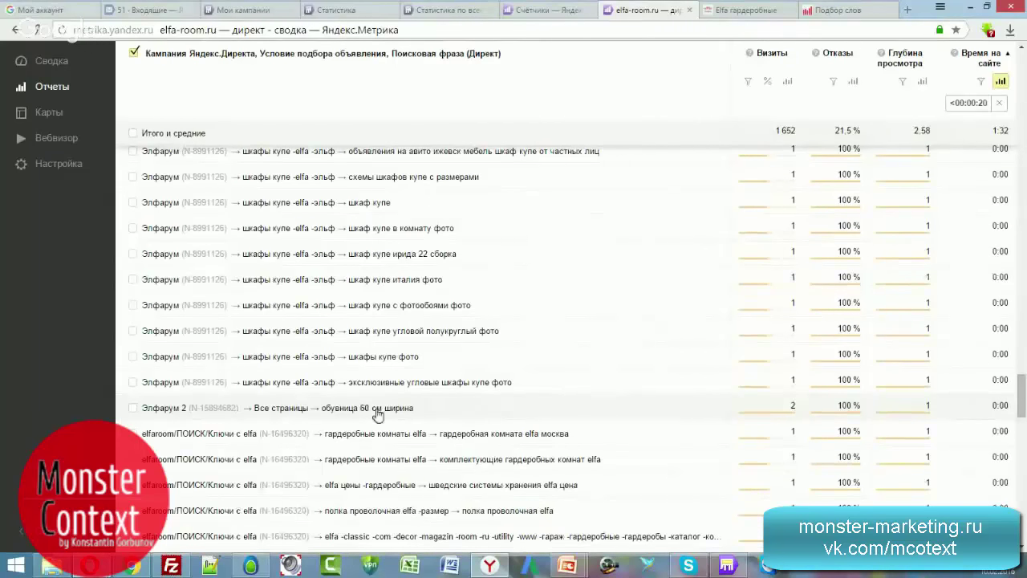
scroll(450, 414, down, 4)
scroll(446, 414, up, 4)
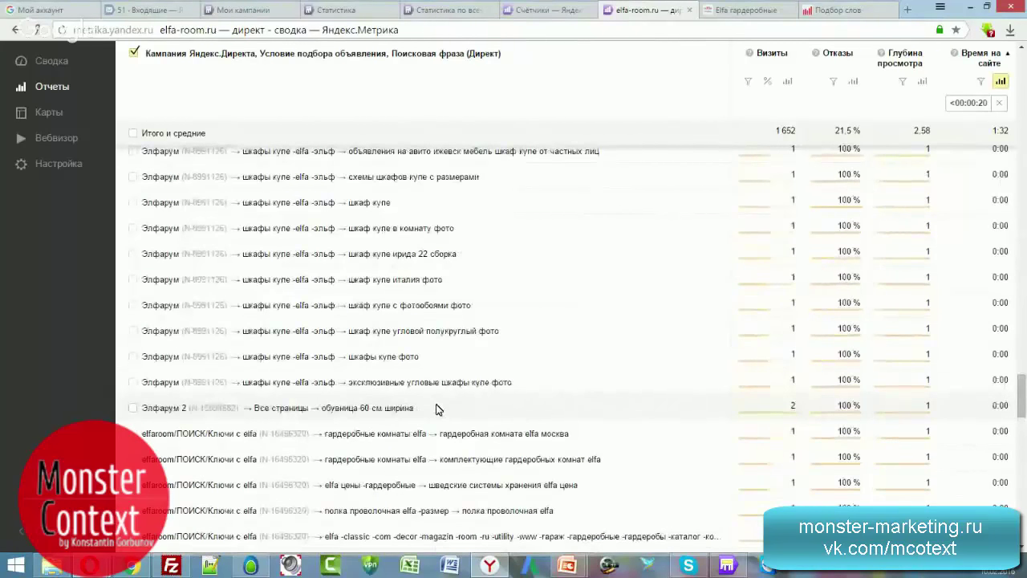
scroll(436, 409, up, 1)
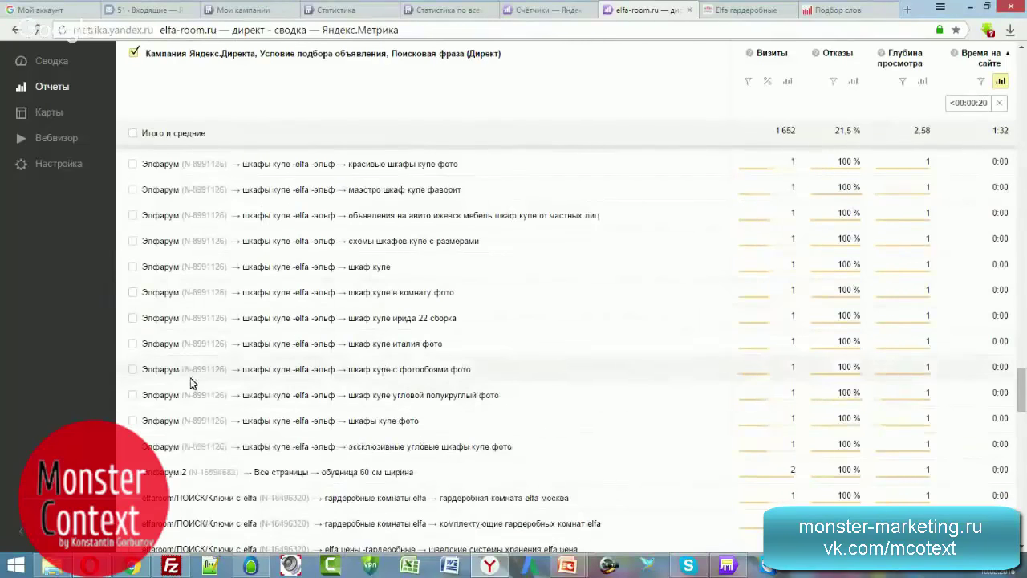
scroll(287, 394, up, 3)
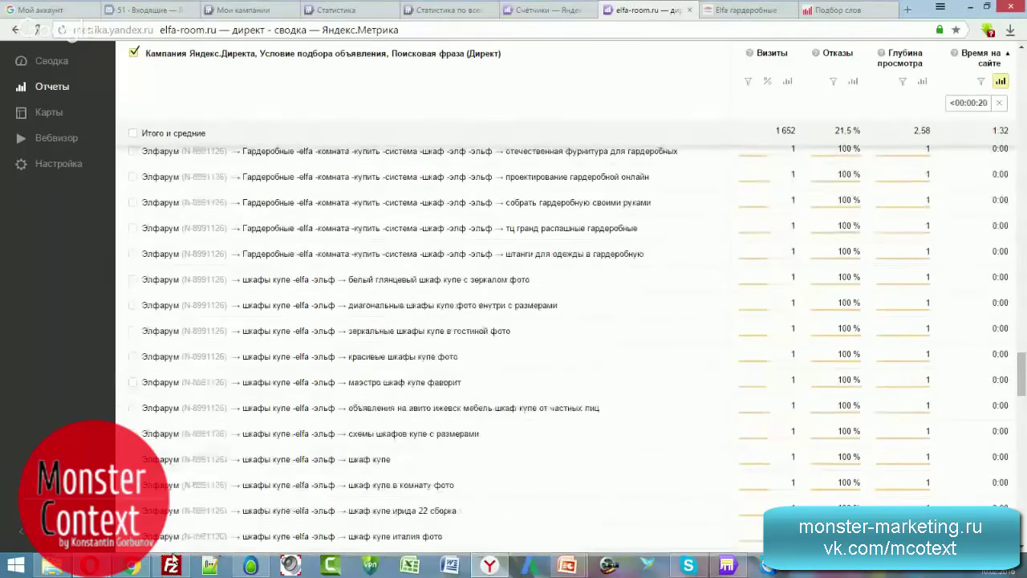
Step: Switch to Direct Commander and review the Элфарум campaign's parameters, including its common negative-keyword set and display strategy
click(728, 566)
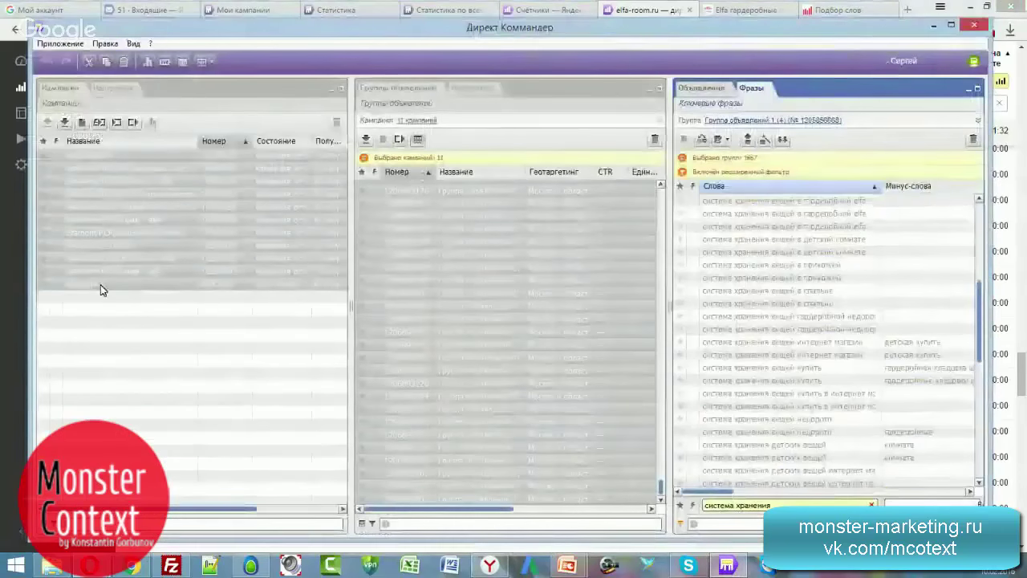
click(101, 285)
click(470, 90)
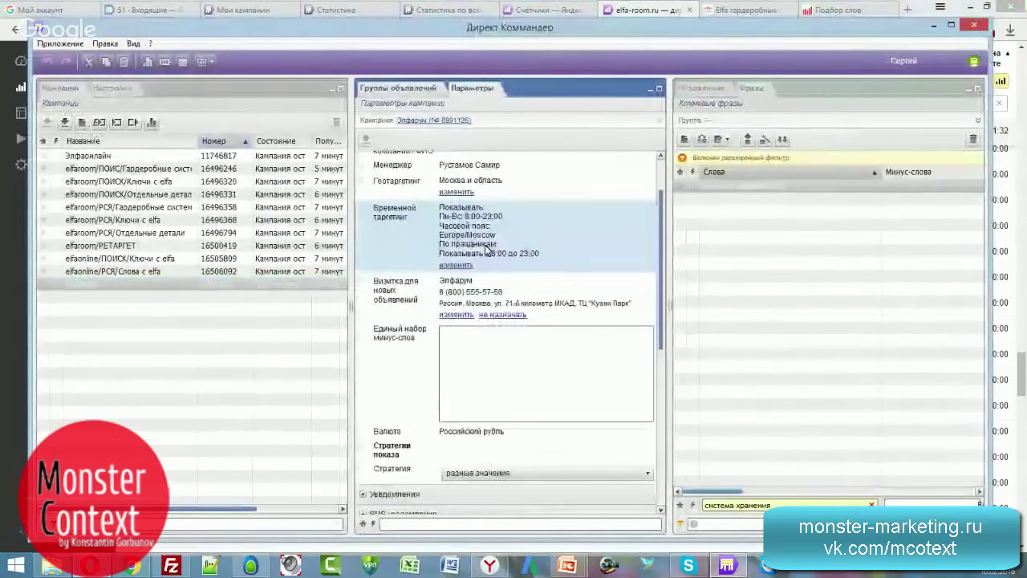
scroll(455, 321, down, 5)
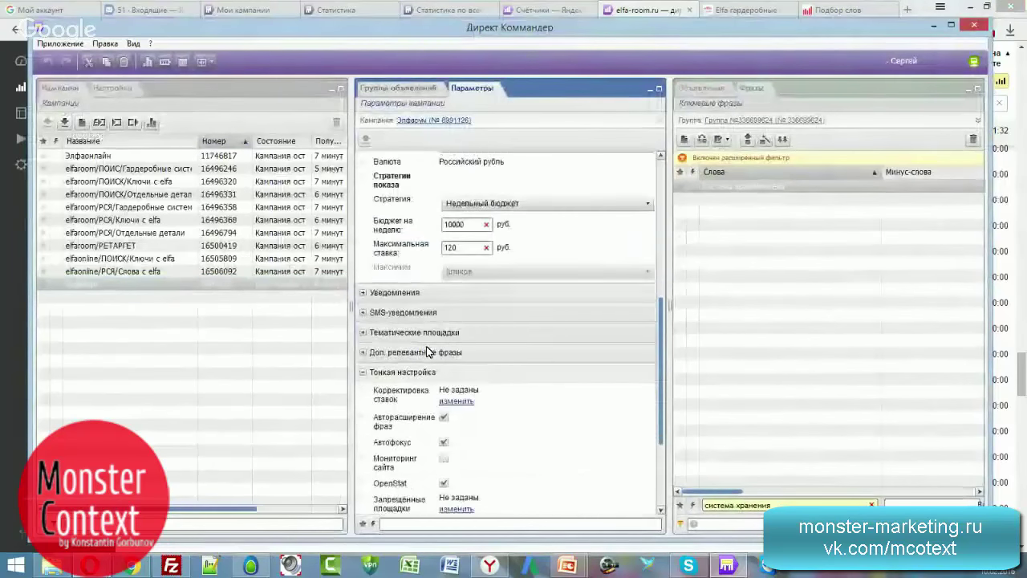
scroll(381, 304, up, 4)
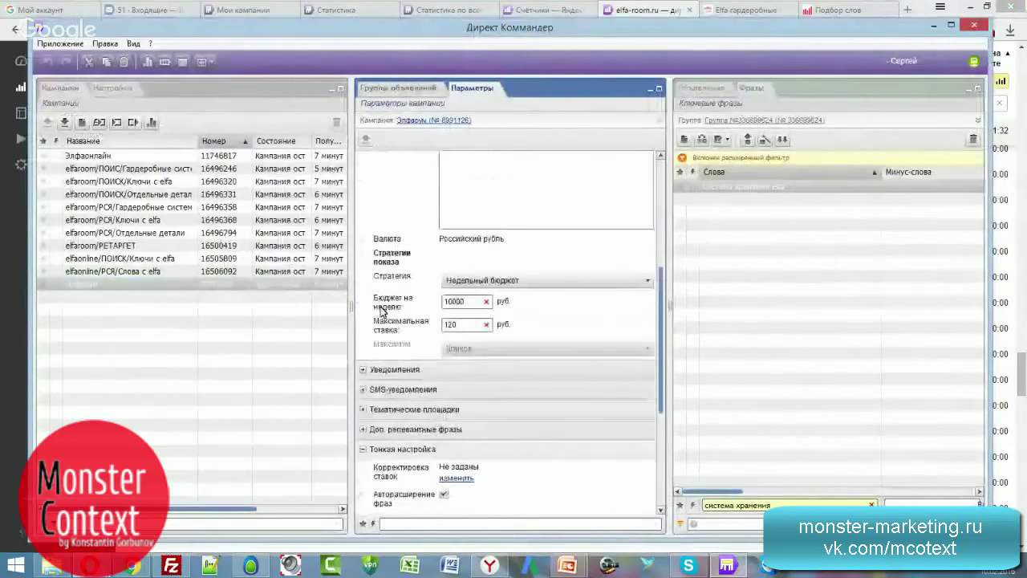
scroll(401, 386, down, 2)
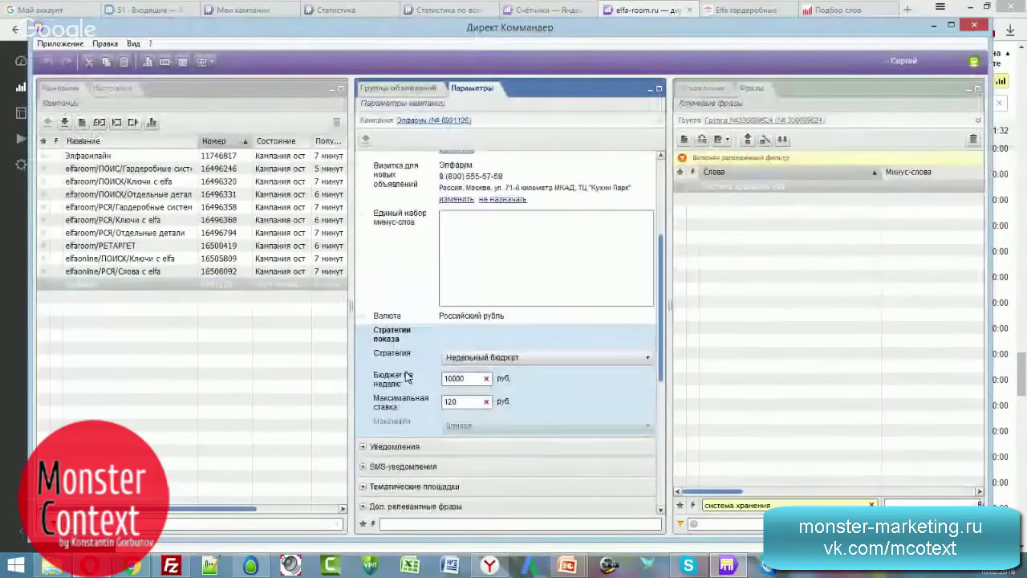
scroll(365, 461, down, 1)
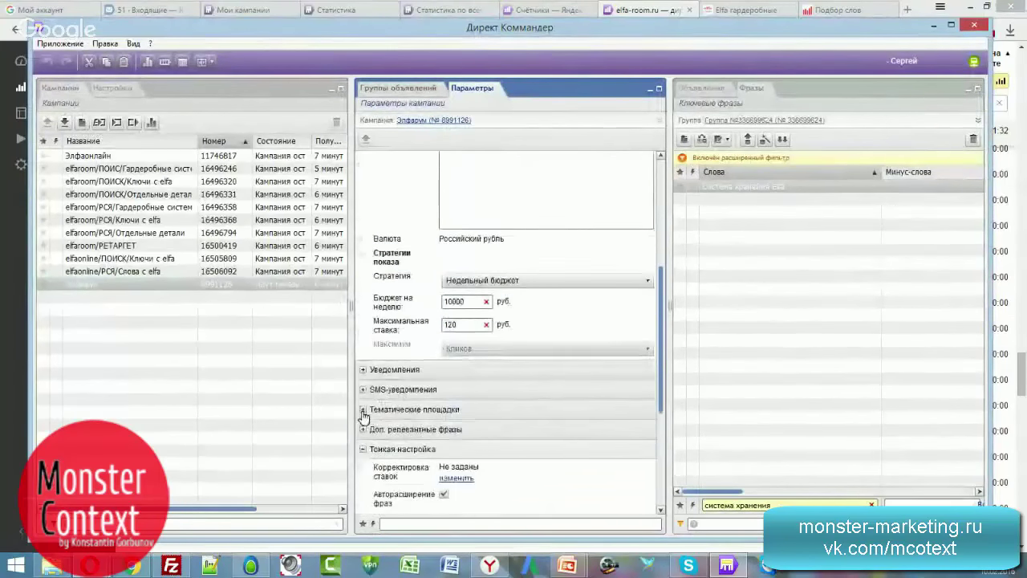
Step: Expand the Тематические площадки settings of the Элфарум campaign and compare them with its strategy parameters
click(363, 410)
scroll(405, 422, down, 1)
scroll(405, 377, down, 4)
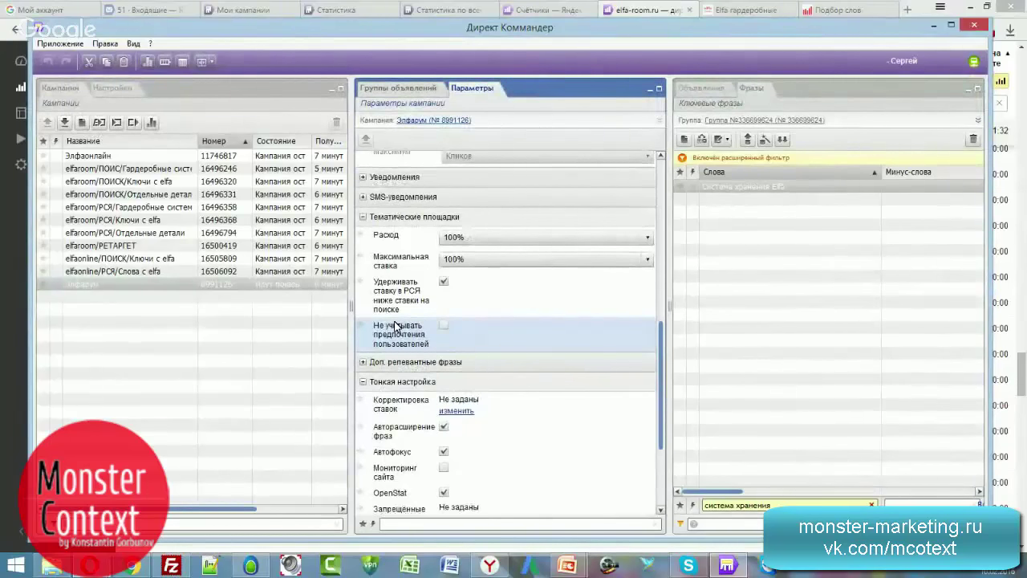
scroll(394, 325, up, 2)
scroll(394, 325, up, 10)
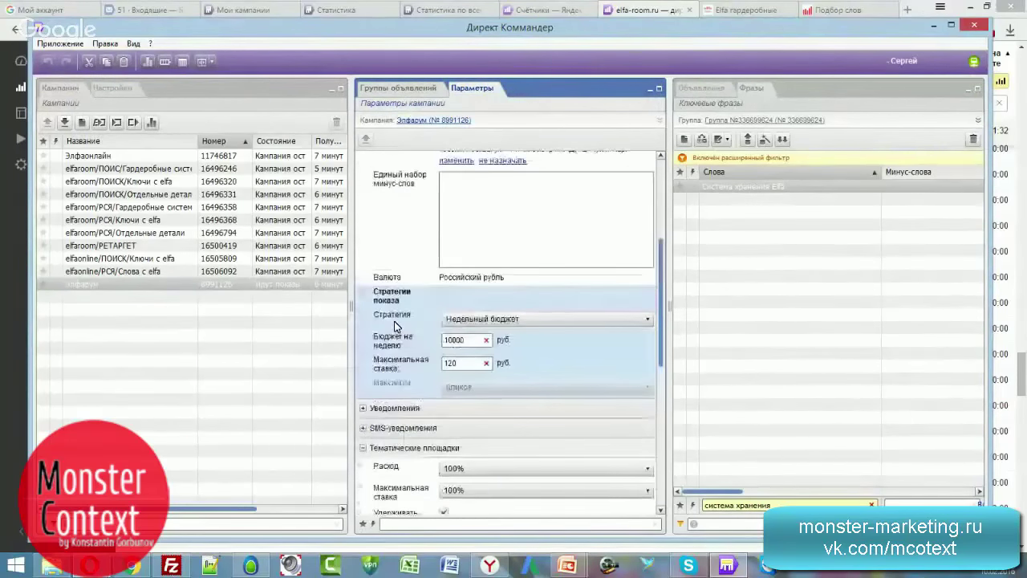
scroll(394, 325, down, 6)
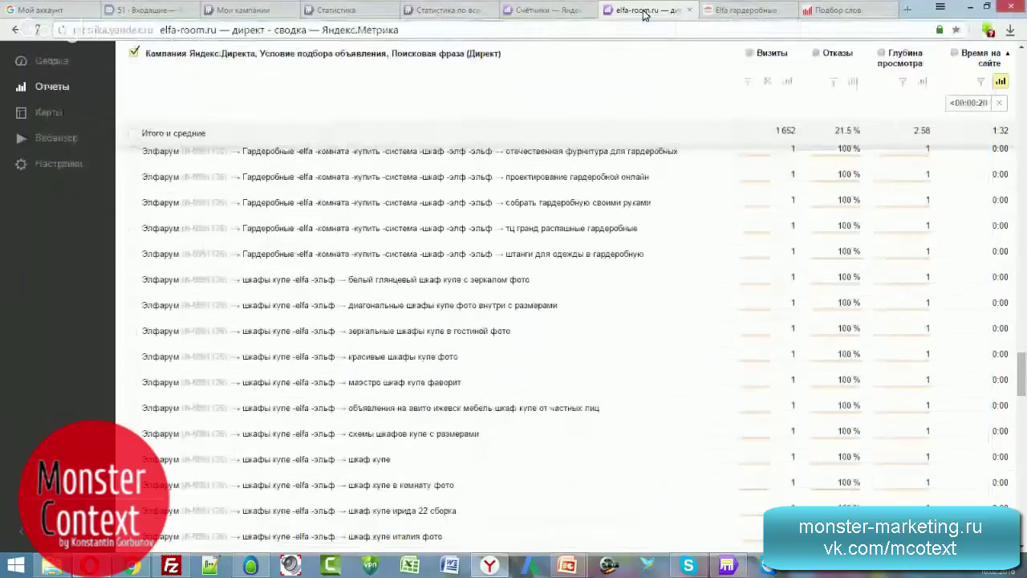
Step: Return to the elfa-room.ru Metrica report and examine the Элфарум search phrases triggered by the «шкафы купе» keyword
click(644, 10)
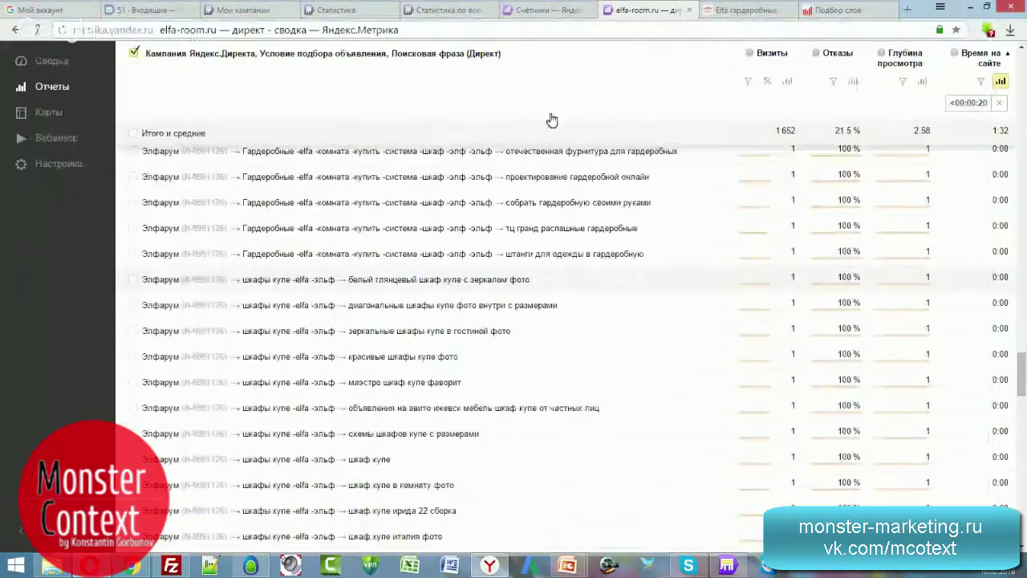
click(740, 566)
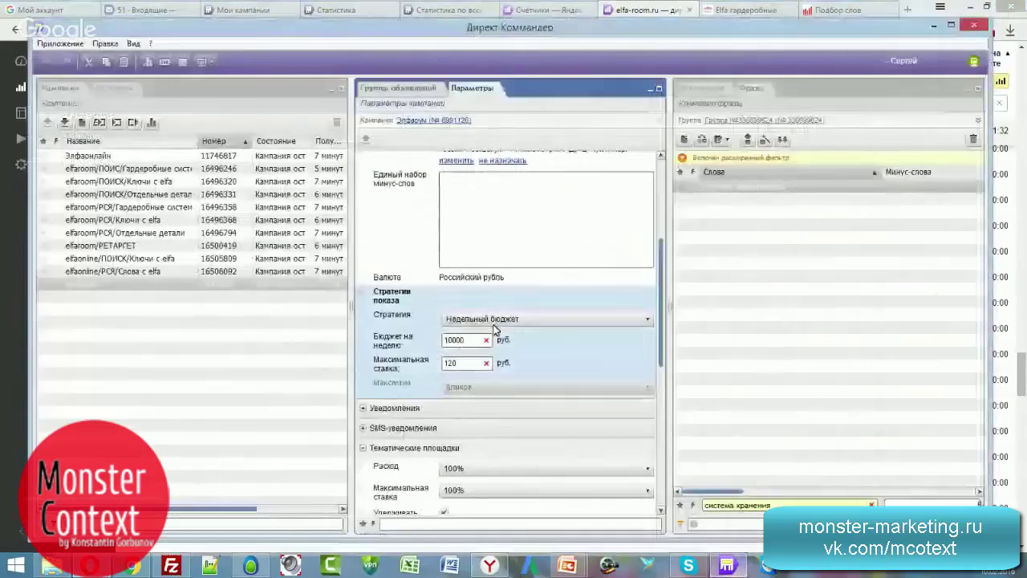
click(656, 9)
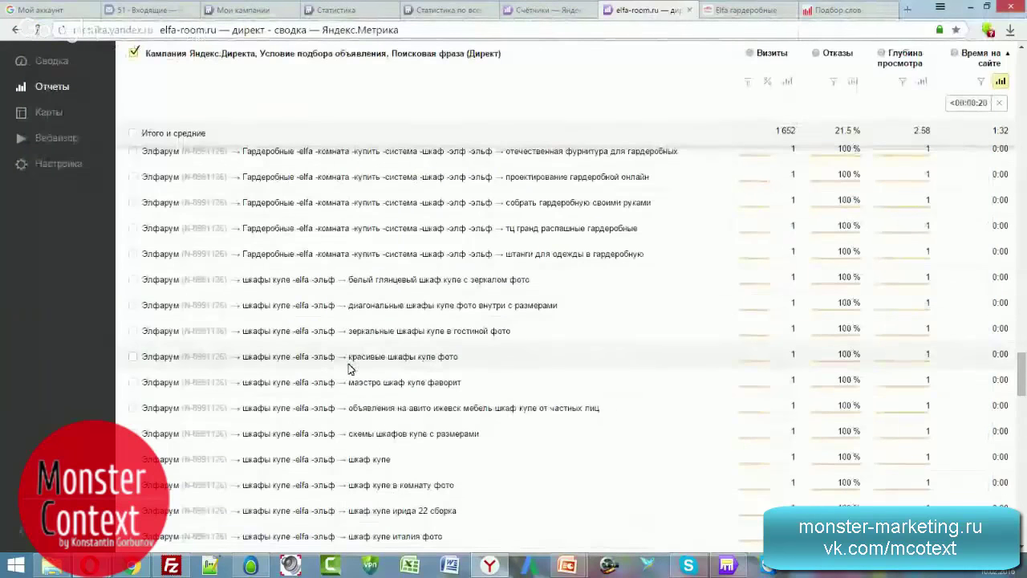
scroll(423, 377, down, 1)
scroll(423, 391, up, 2)
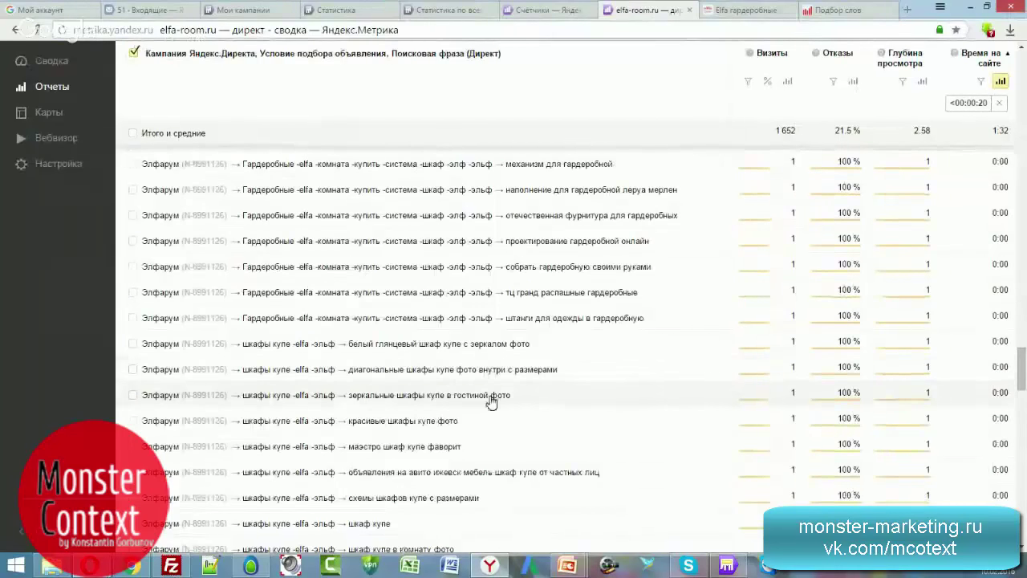
scroll(447, 359, down, 5)
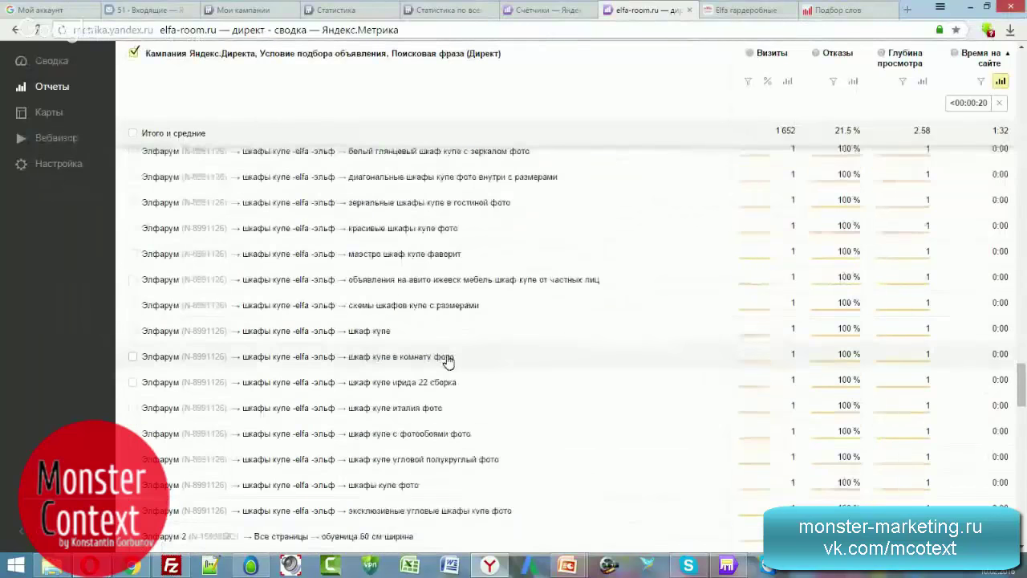
scroll(448, 358, down, 4)
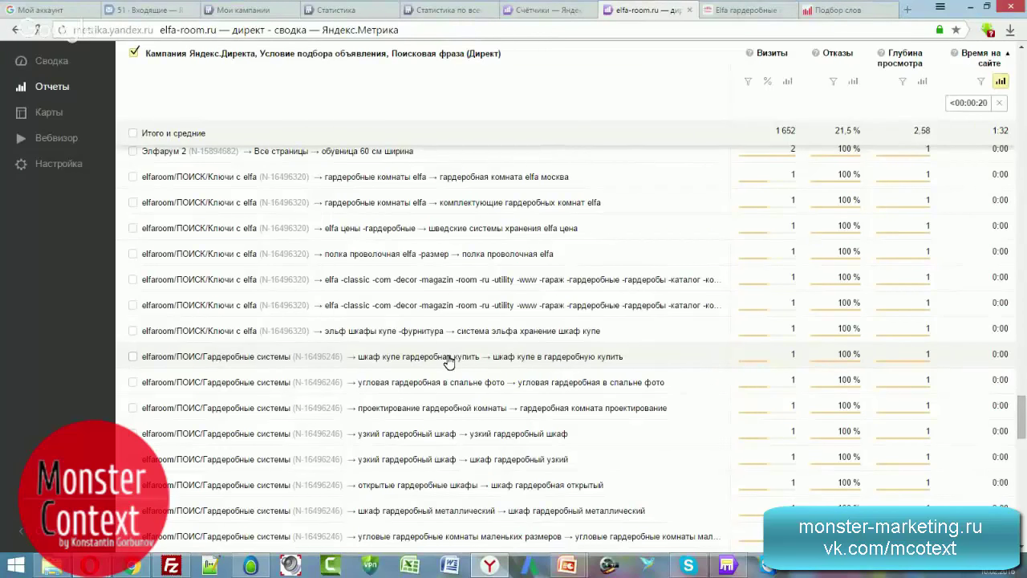
Step: Examine the elfaroom search and РСЯ campaign phrases, continuing to the «встроенные шкафы» phrases with a few seconds on site
scroll(449, 363, down, 3)
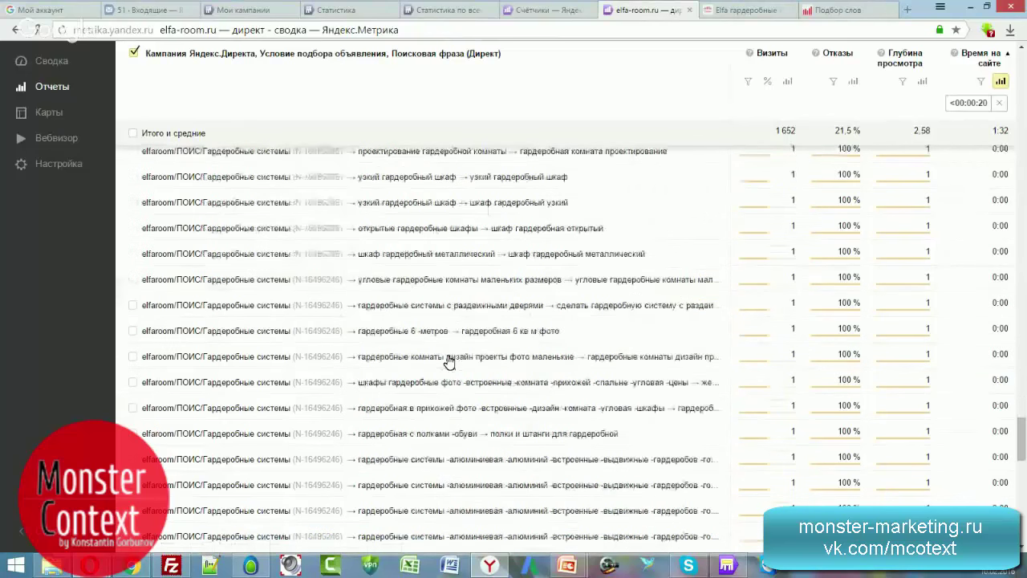
scroll(449, 362, down, 3)
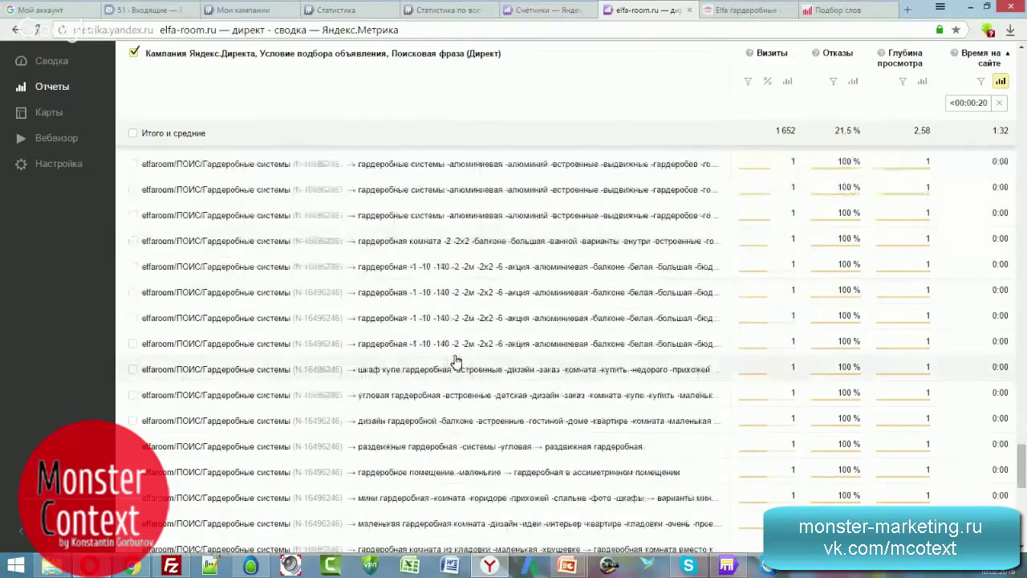
scroll(450, 362, down, 5)
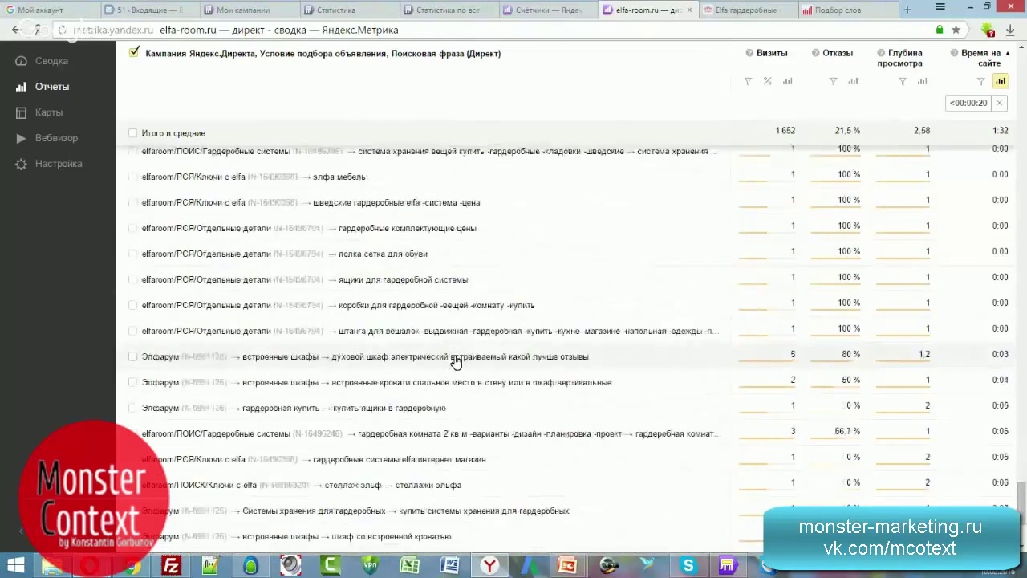
scroll(454, 361, down, 2)
scroll(454, 361, up, 1)
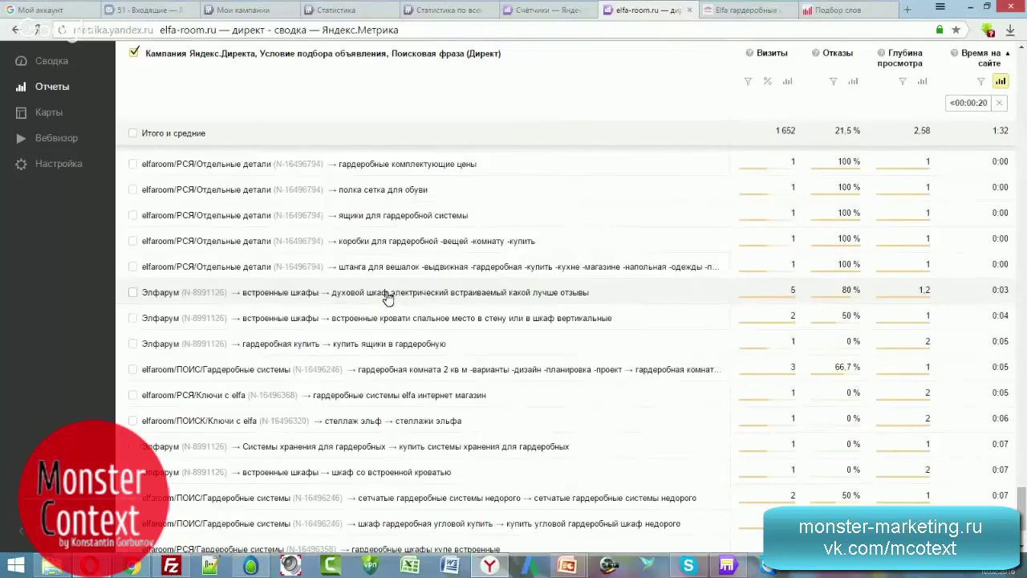
Step: Check which groupings the Директ - сводка report uses, leaving them as they are
scroll(206, 132, up, 4)
scroll(168, 138, up, 10)
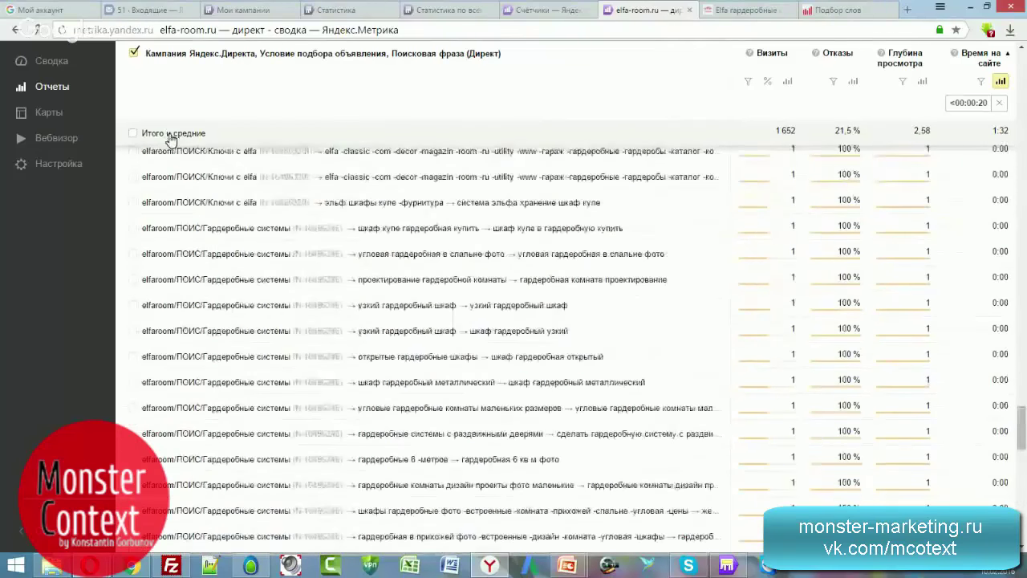
scroll(172, 141, up, 10)
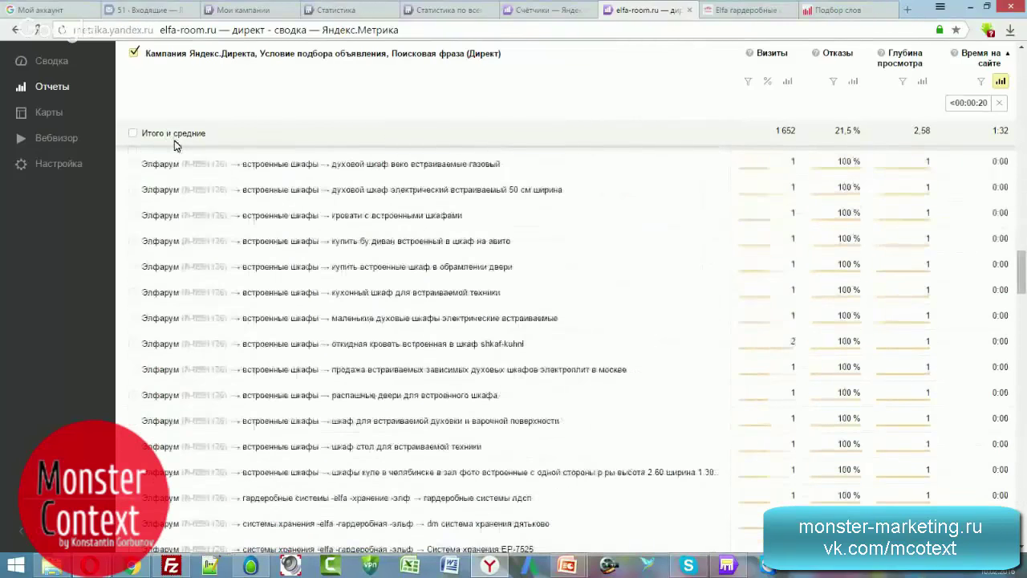
scroll(1021, 112, up, 10)
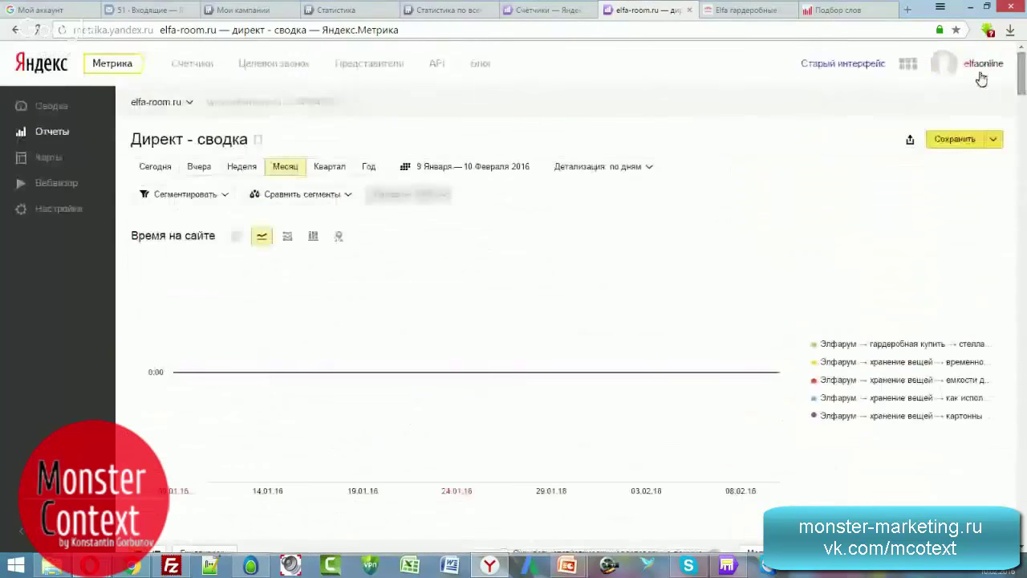
scroll(182, 331, down, 3)
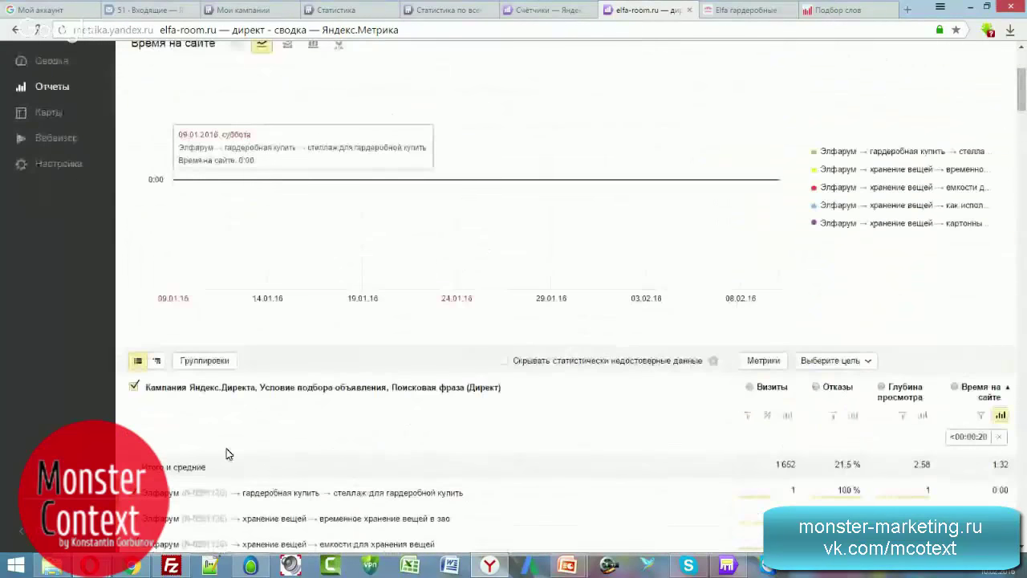
click(202, 360)
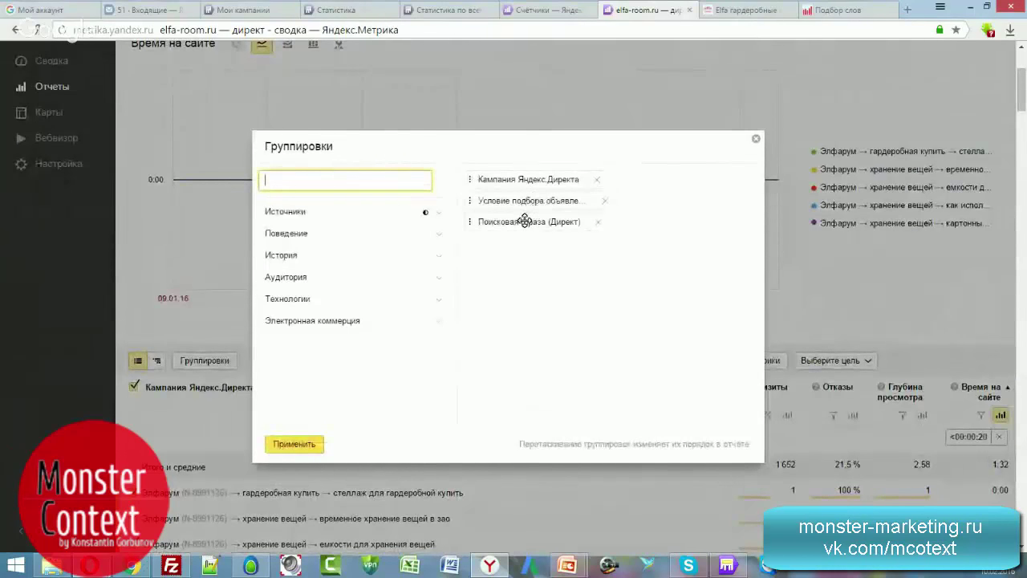
click(755, 140)
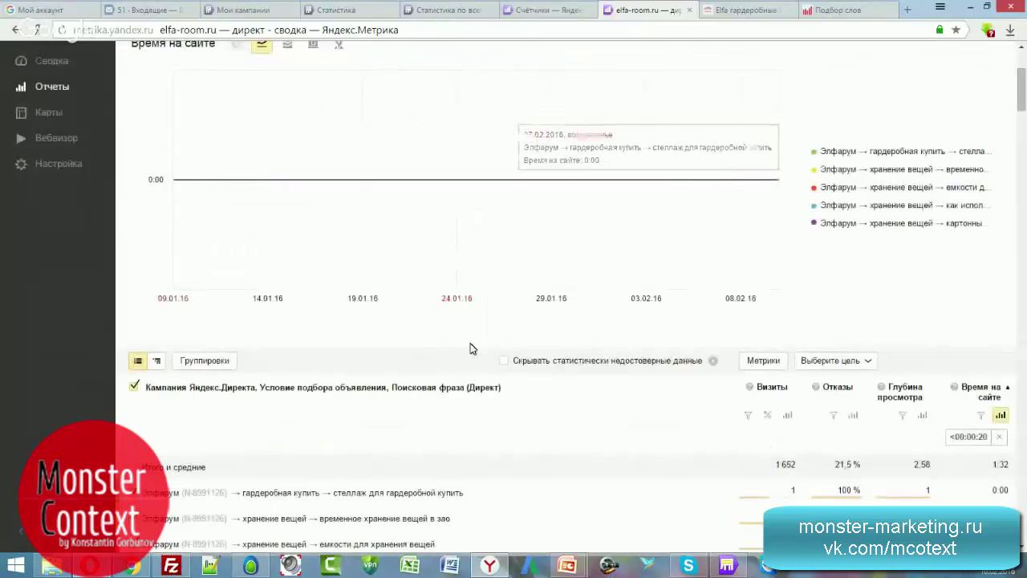
Step: Switch to Direct Commander and inspect the Элфарум campaign's Тонкая настройка and Доп. релевантные фразы settings
click(724, 566)
scroll(449, 401, down, 10)
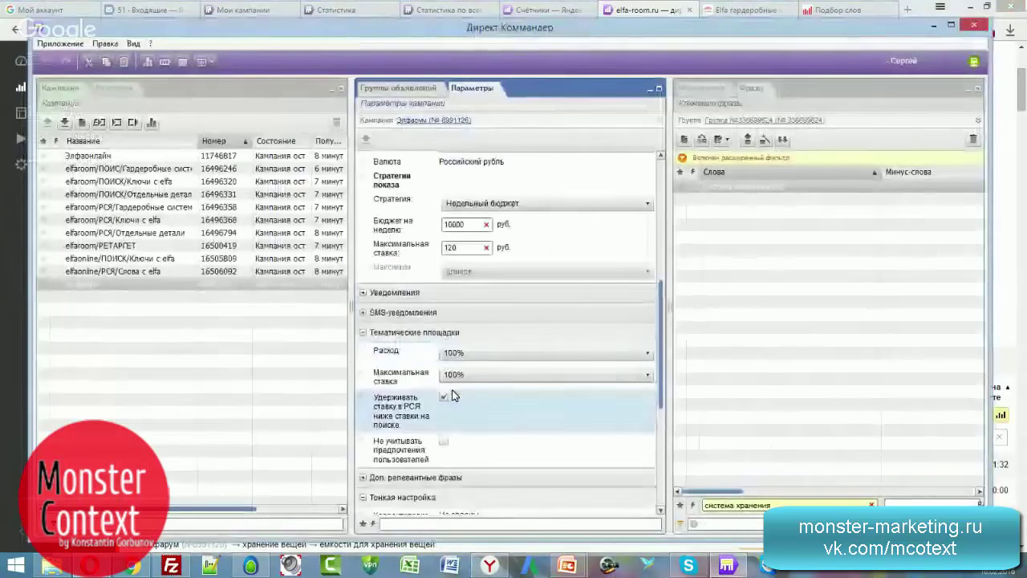
scroll(424, 373, down, 1)
scroll(435, 340, up, 1)
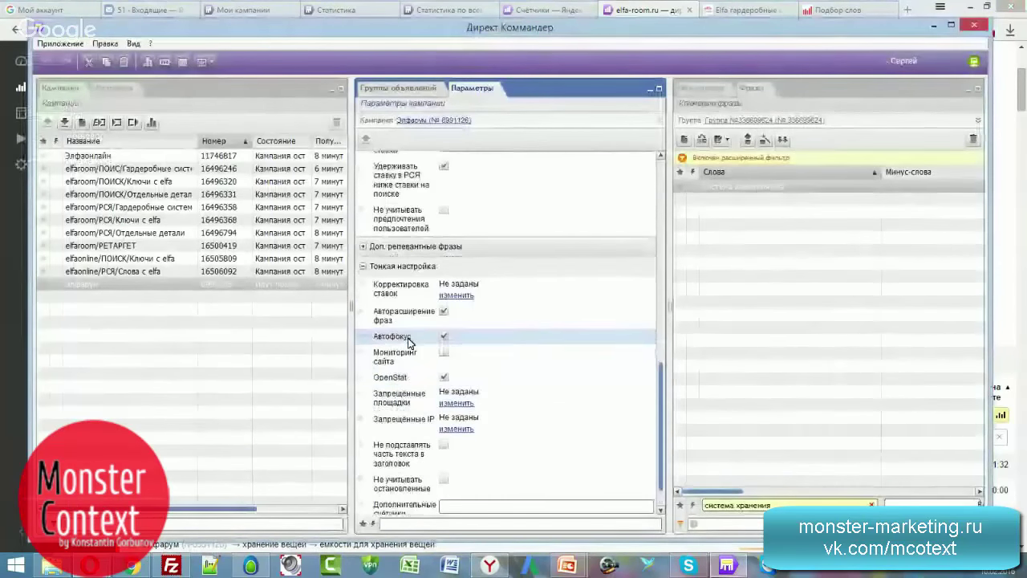
scroll(440, 322, up, 1)
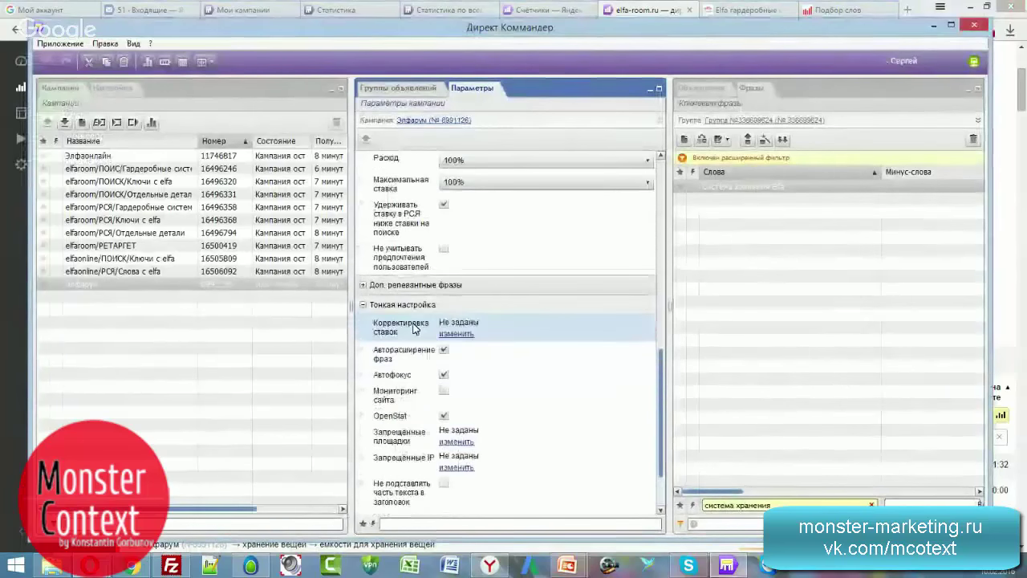
click(362, 285)
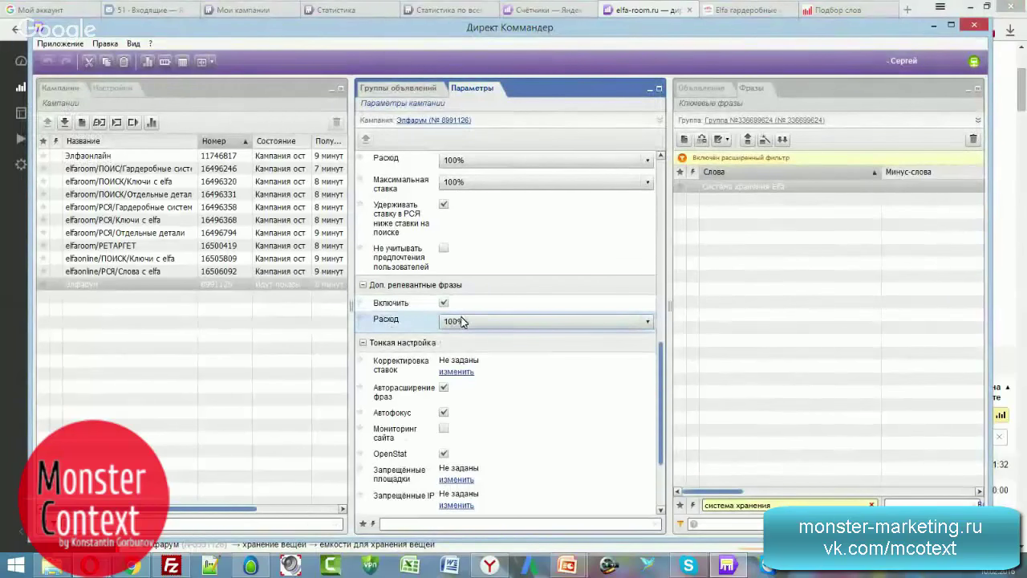
Step: Inspect the Элфарум campaign's negative keywords, display strategy, Тематические площадки and Доп. релевантные фразы settings
scroll(461, 321, up, 5)
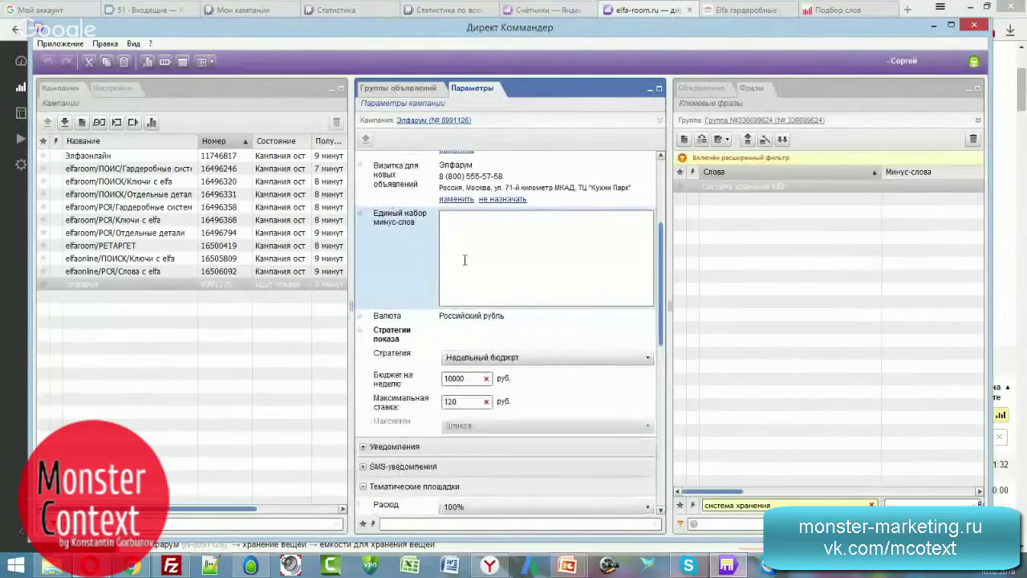
scroll(460, 266, down, 5)
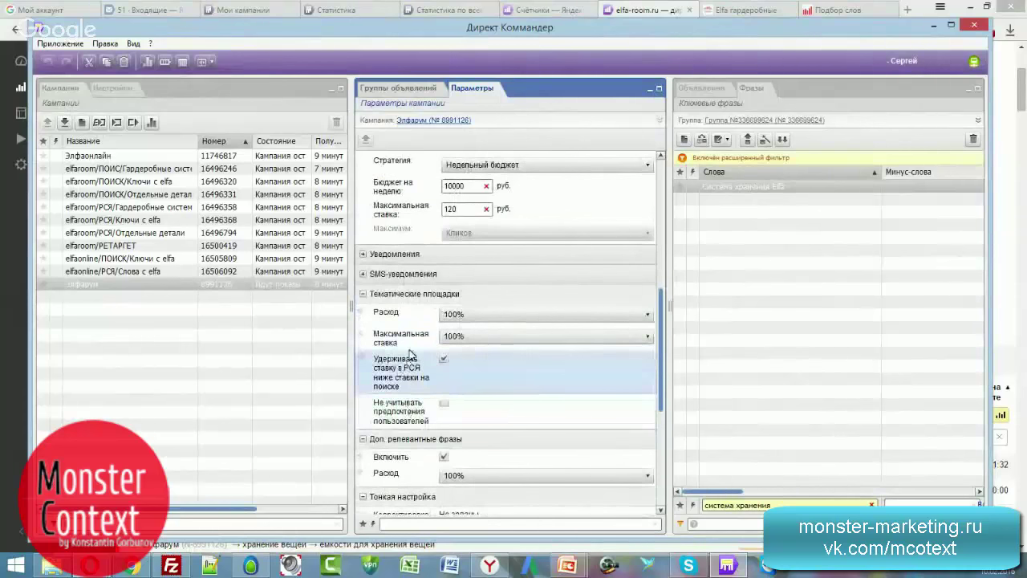
scroll(417, 340, down, 3)
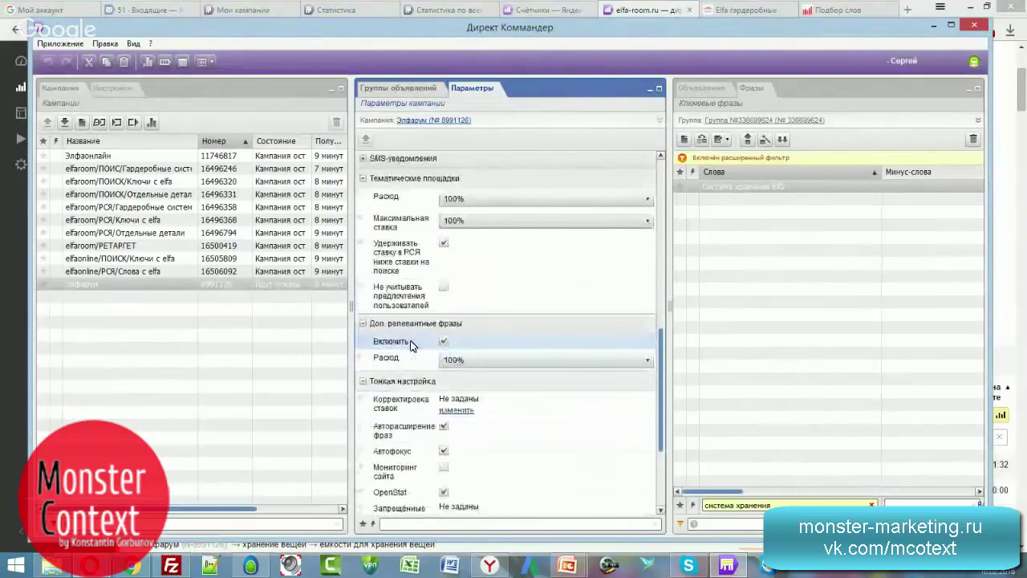
Step: Switch to the elfa-room.ru Metrica report, examine the «хранение вещей» through «шкаф для одежды» search phrases, and return to Direct Commander
click(671, 14)
scroll(369, 304, down, 3)
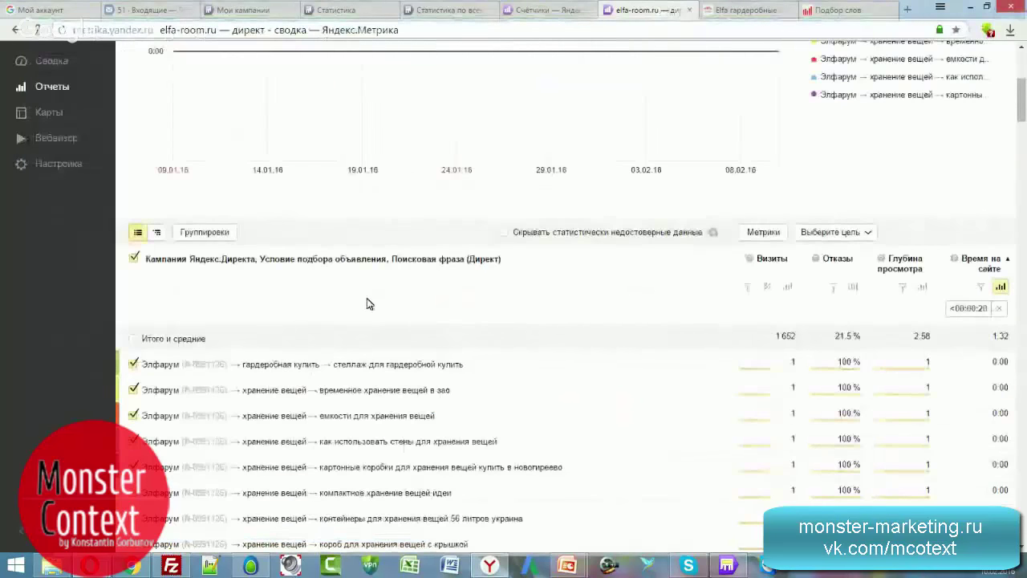
scroll(367, 303, down, 6)
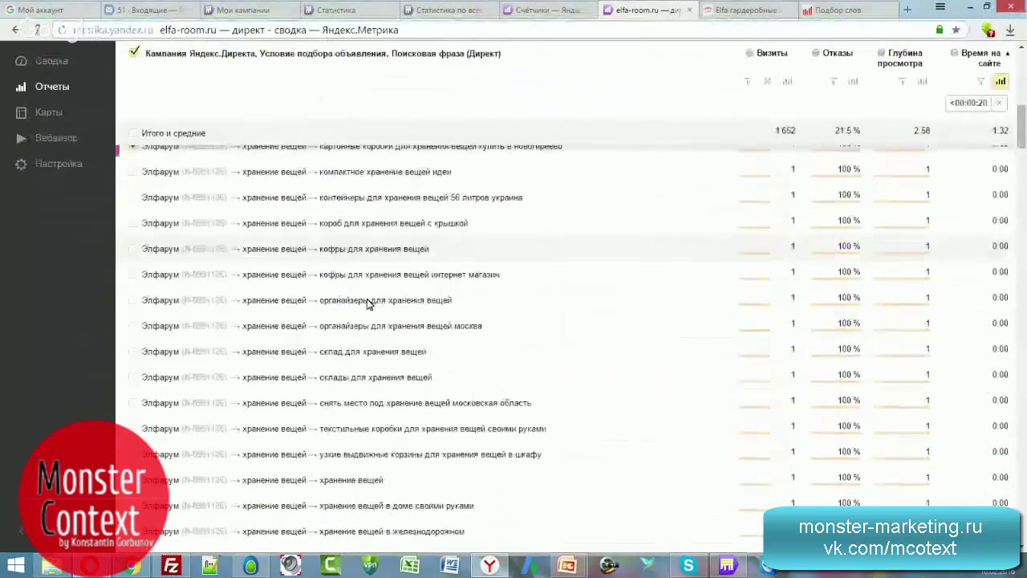
scroll(367, 305, down, 3)
scroll(367, 304, down, 3)
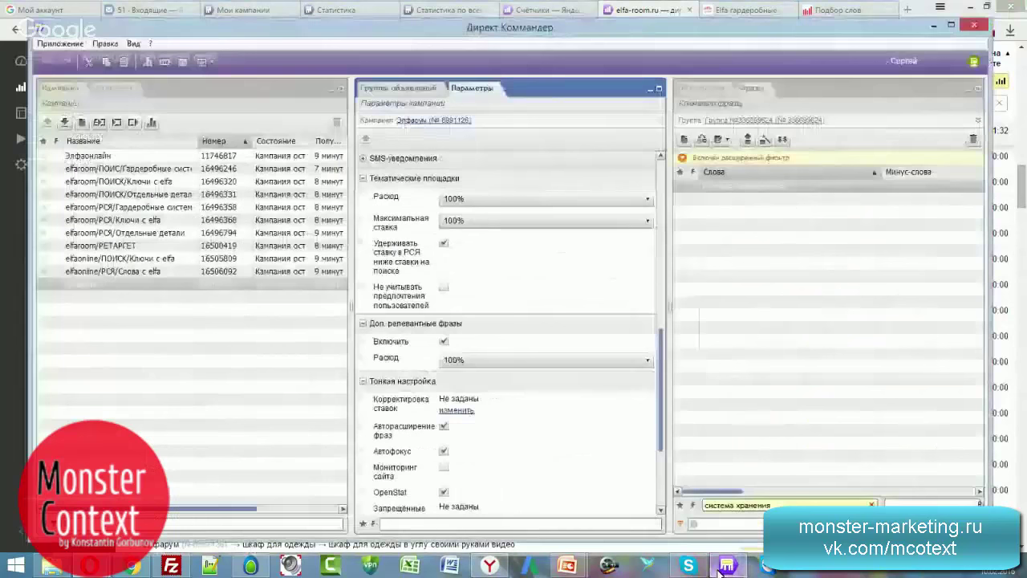
click(723, 568)
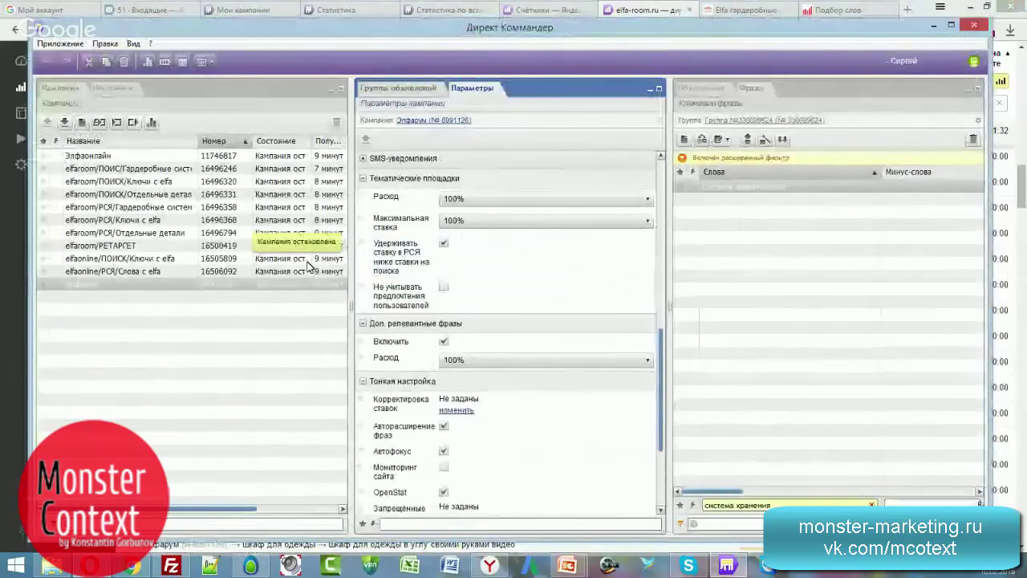
Step: Switch to the Yandex.Direct statistics for all campaigns in the browser and review the daily figures
click(695, 8)
click(550, 9)
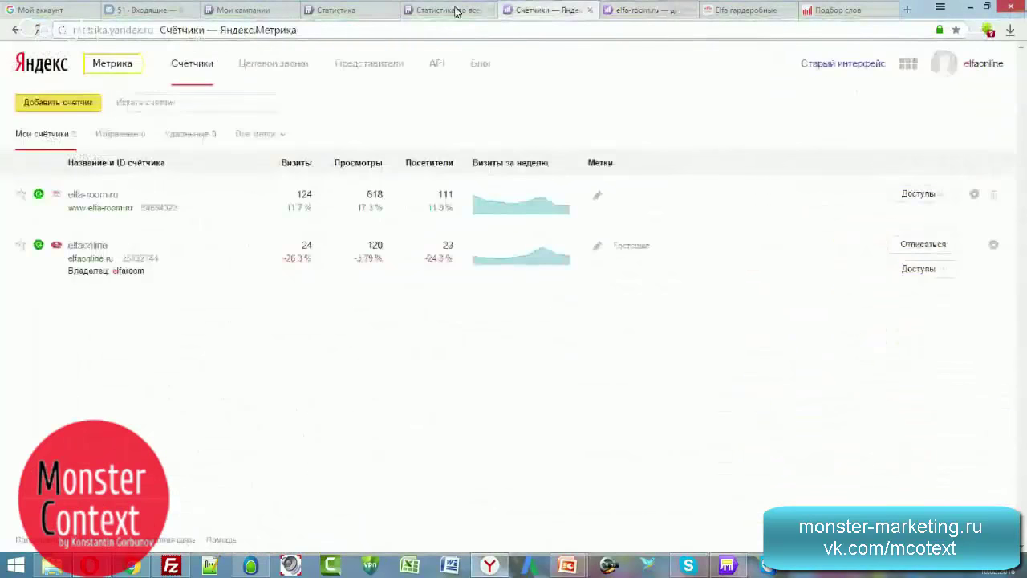
click(461, 10)
scroll(538, 273, down, 3)
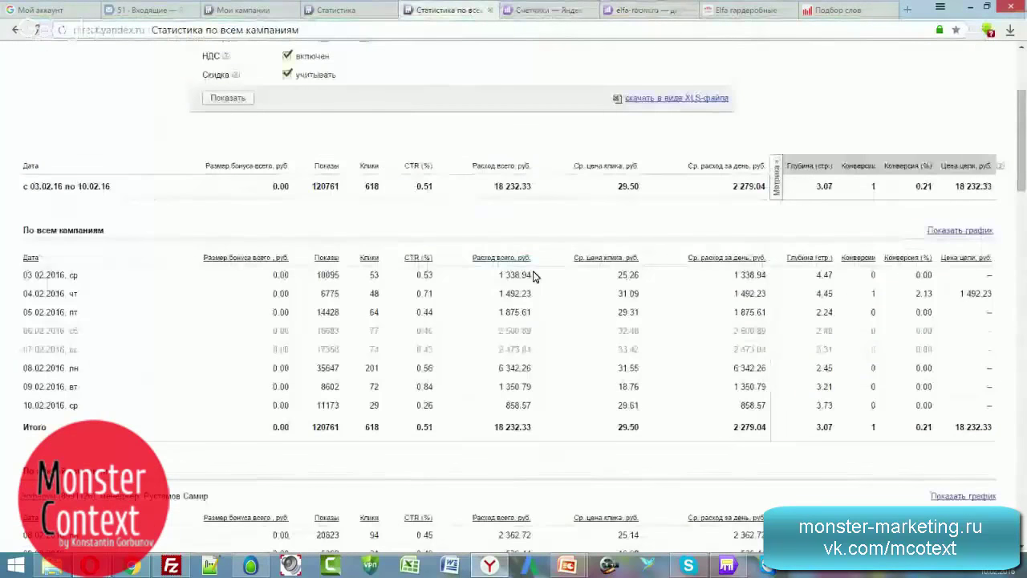
scroll(534, 273, down, 3)
scroll(534, 277, up, 3)
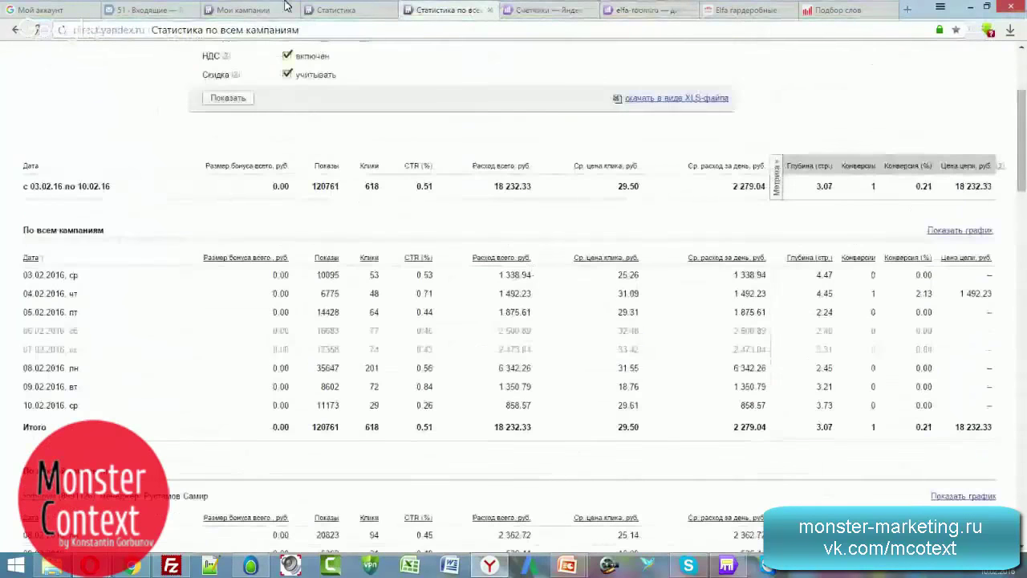
Step: Open the Элфарум campaign's daily statistics and review its impressions, clicks, CTR and spend
click(337, 10)
scroll(453, 265, down, 3)
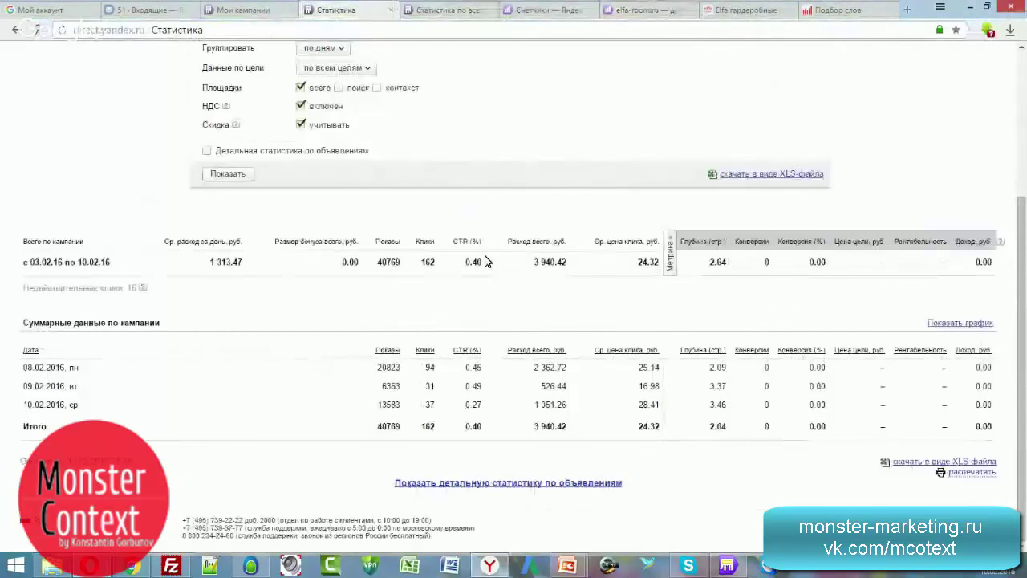
scroll(485, 261, up, 3)
scroll(484, 261, down, 3)
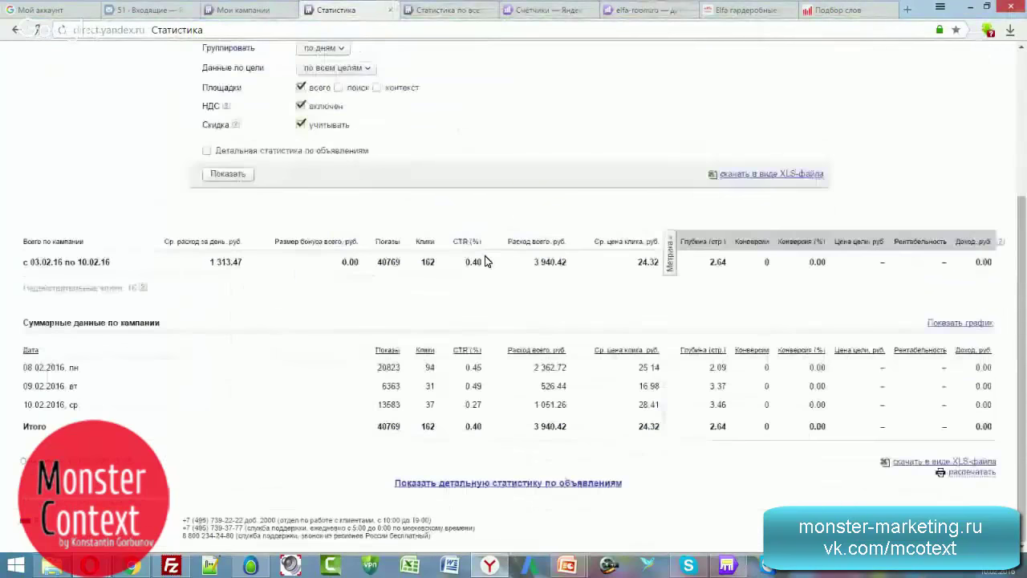
scroll(485, 261, up, 3)
scroll(485, 261, down, 2)
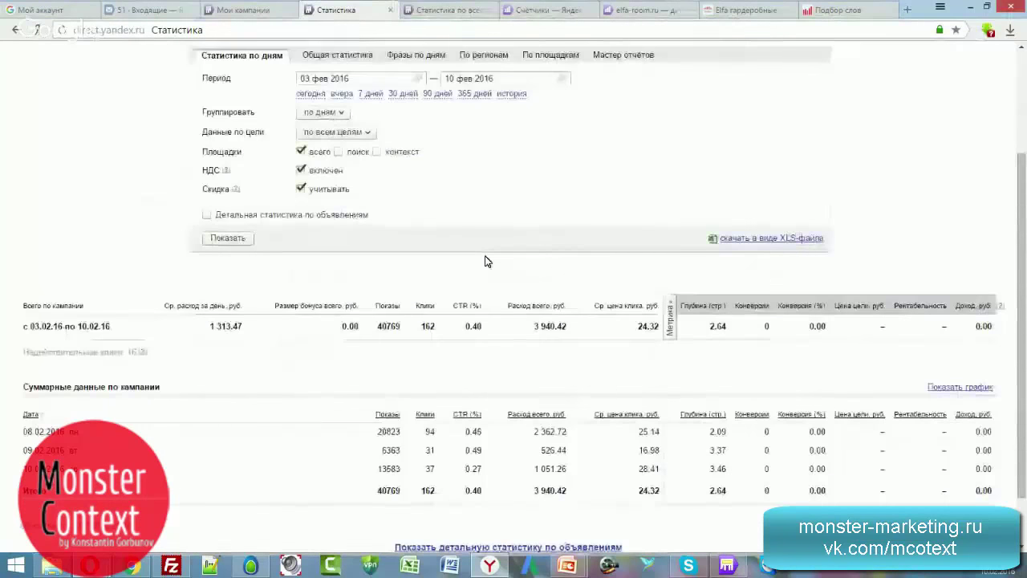
Step: Show the Элфарум statistics separately for поиск and контекст, with the всего option turned off
click(338, 151)
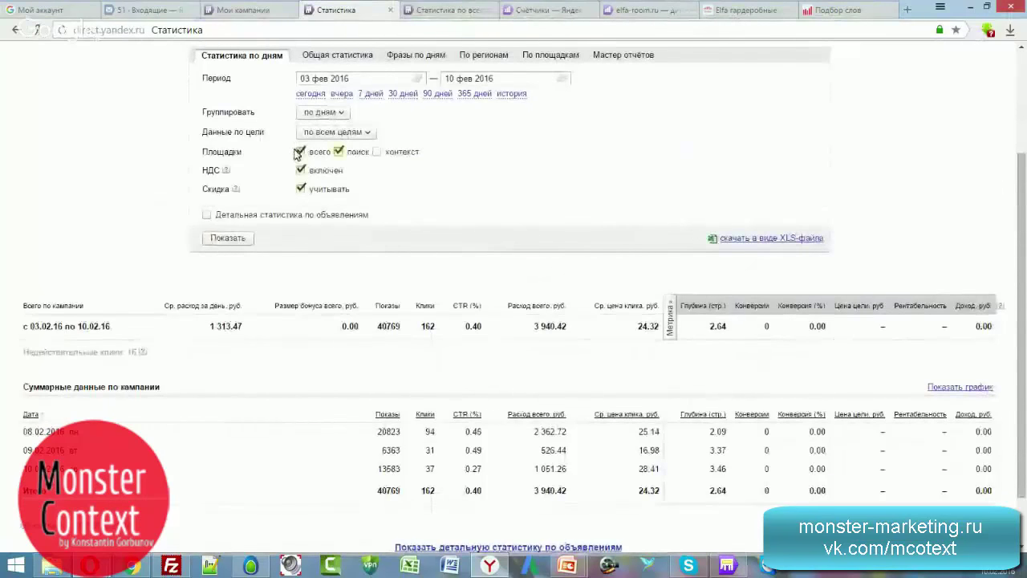
click(300, 151)
click(376, 152)
click(227, 238)
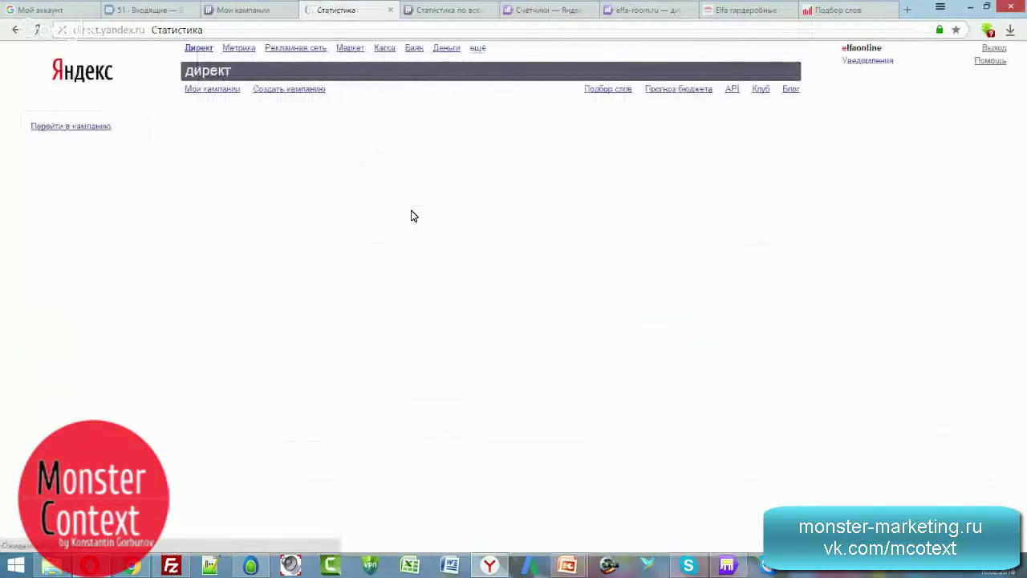
Step: Compare the Элфарум campaign's search and context figures for CTR, spend, click price and conversions
scroll(553, 329, down, 3)
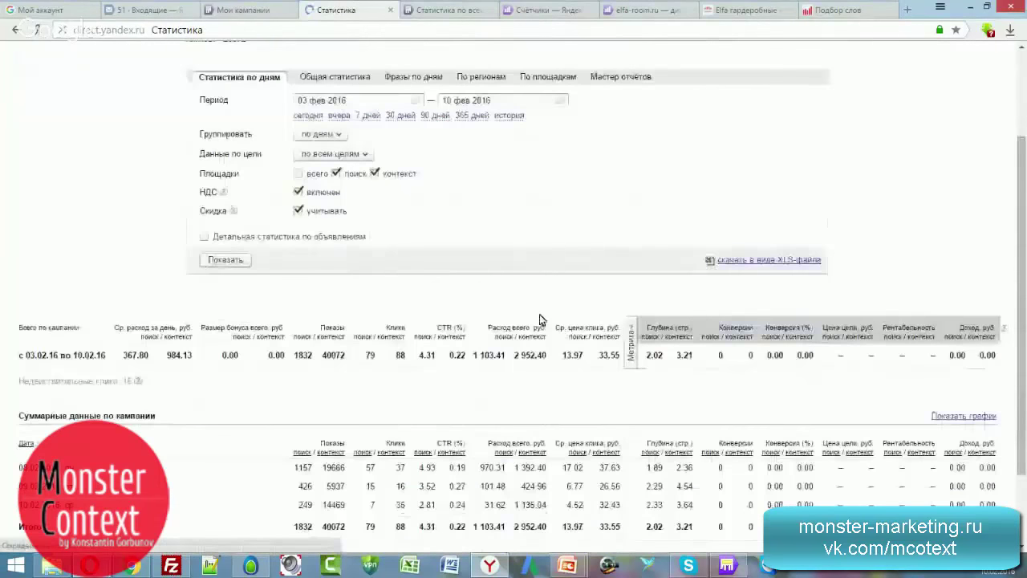
scroll(540, 319, down, 2)
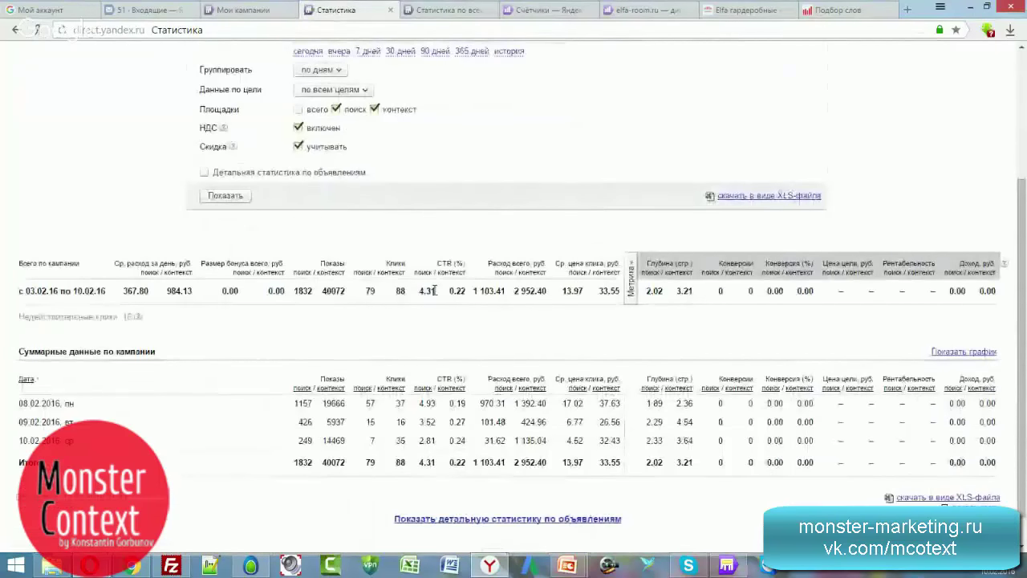
scroll(481, 295, up, 5)
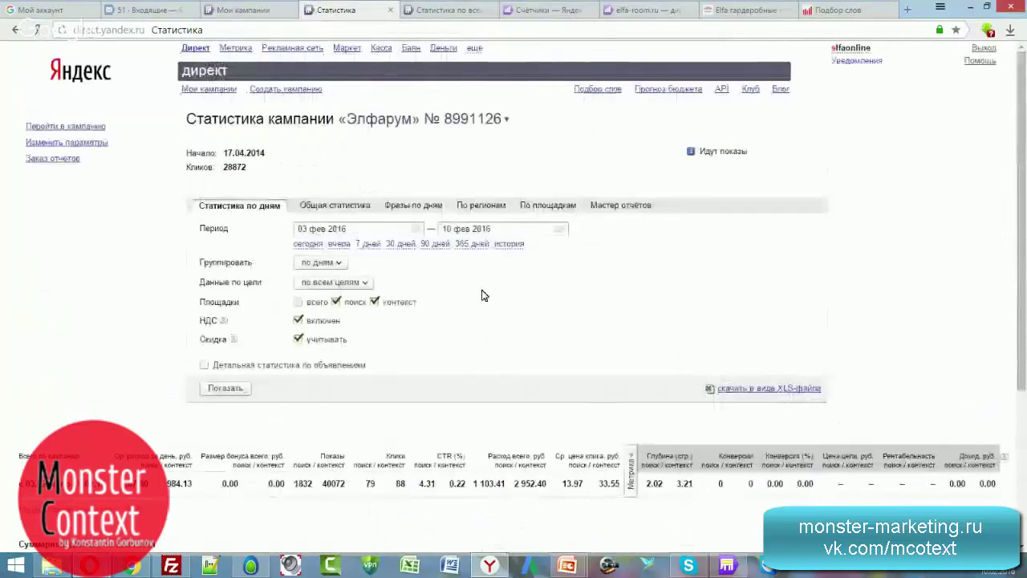
scroll(484, 295, down, 5)
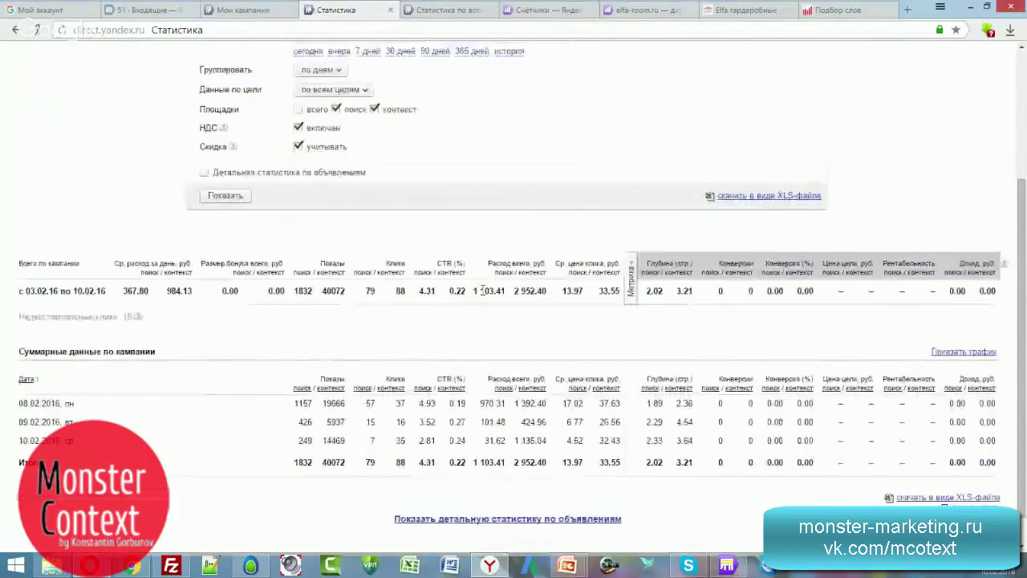
scroll(483, 291, up, 5)
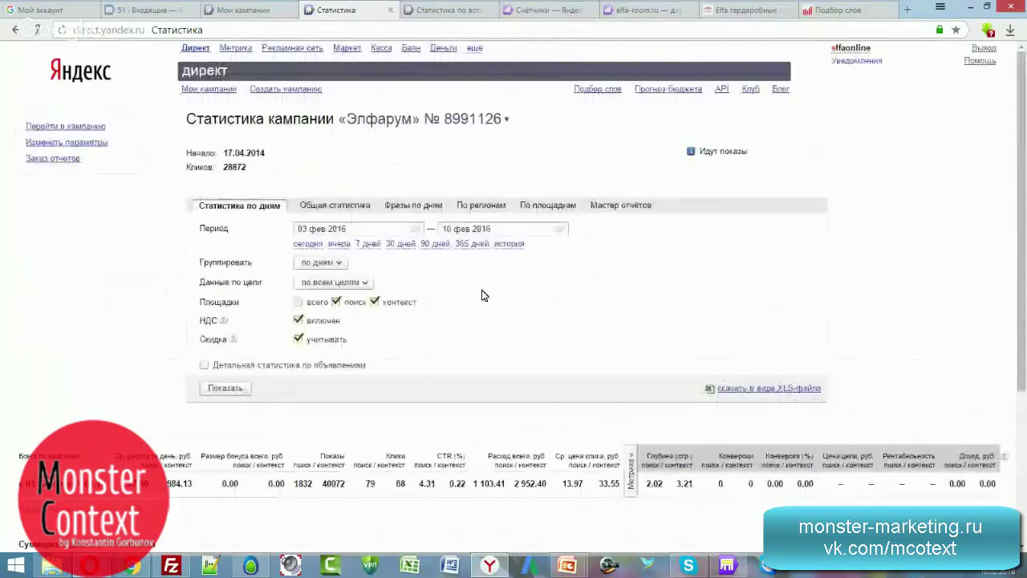
scroll(484, 296, down, 6)
mouse_move(513, 255)
mouse_down()
mouse_move(546, 255)
mouse_move(473, 255)
mouse_move(505, 254)
mouse_up()
click(515, 254)
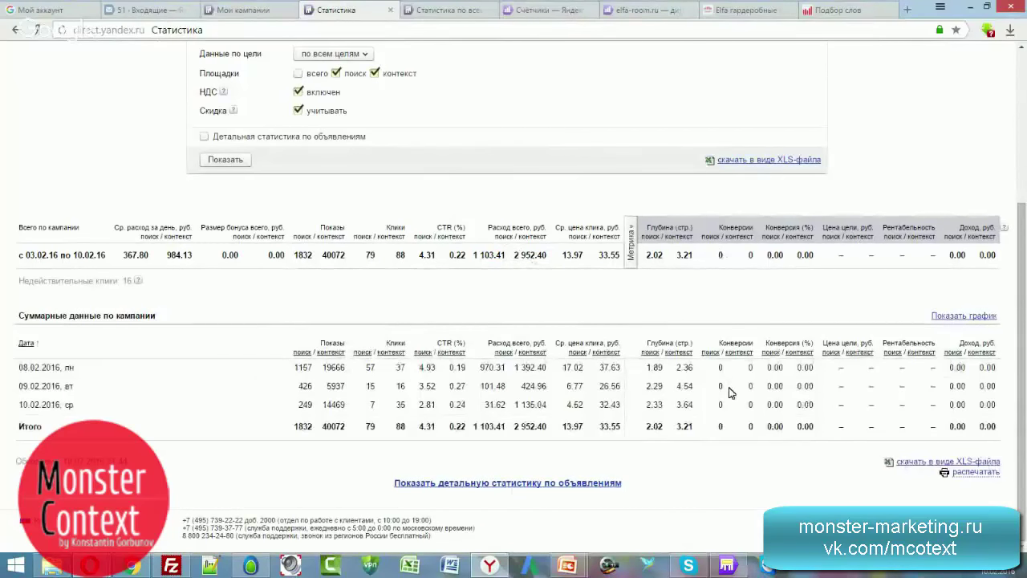
Step: In the elfa-room.ru Metrica report, remove the time-on-site filter and choose the goal «Цель №0 Вызов замерщика»
click(544, 14)
click(649, 11)
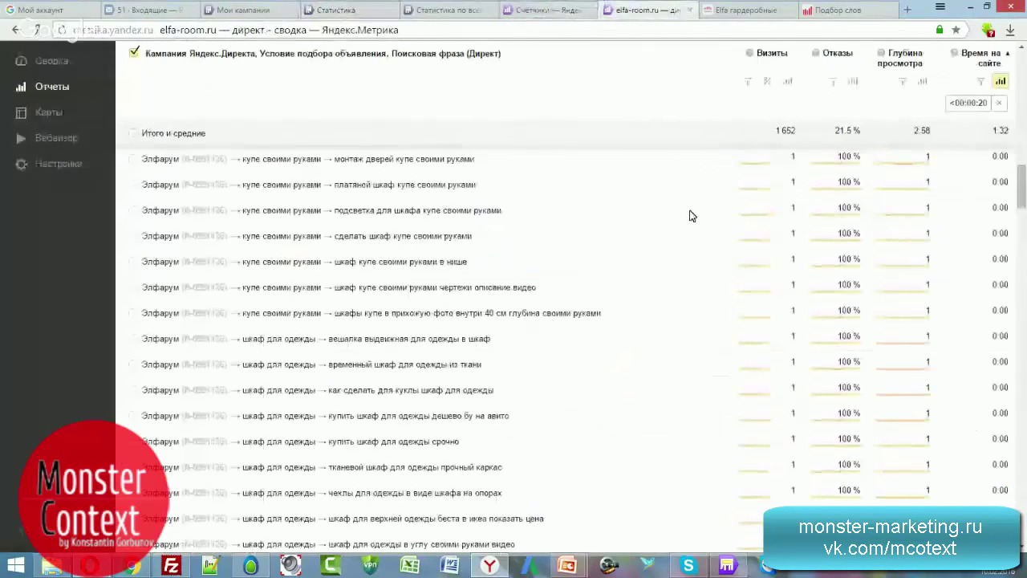
scroll(693, 217, up, 10)
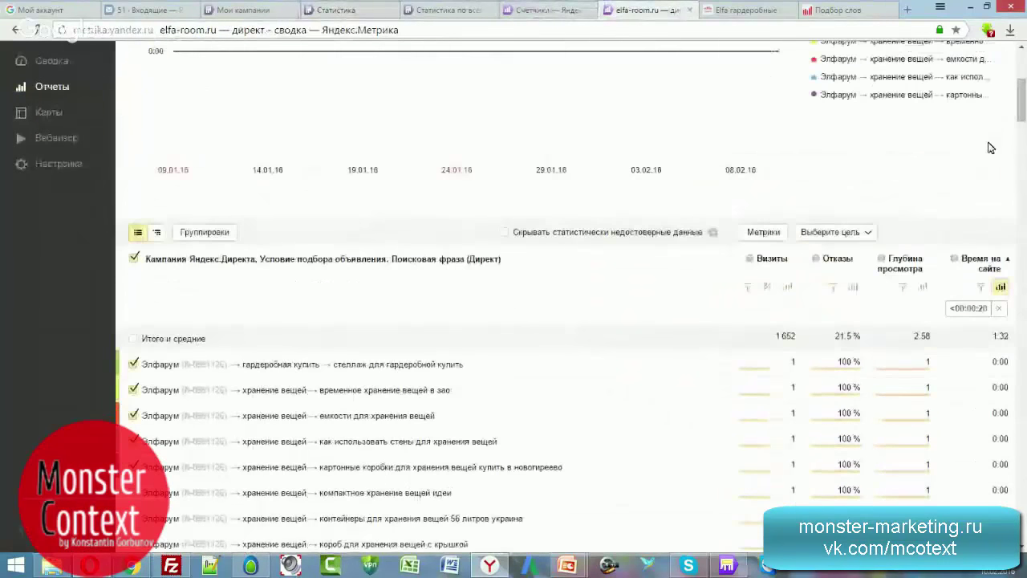
click(999, 308)
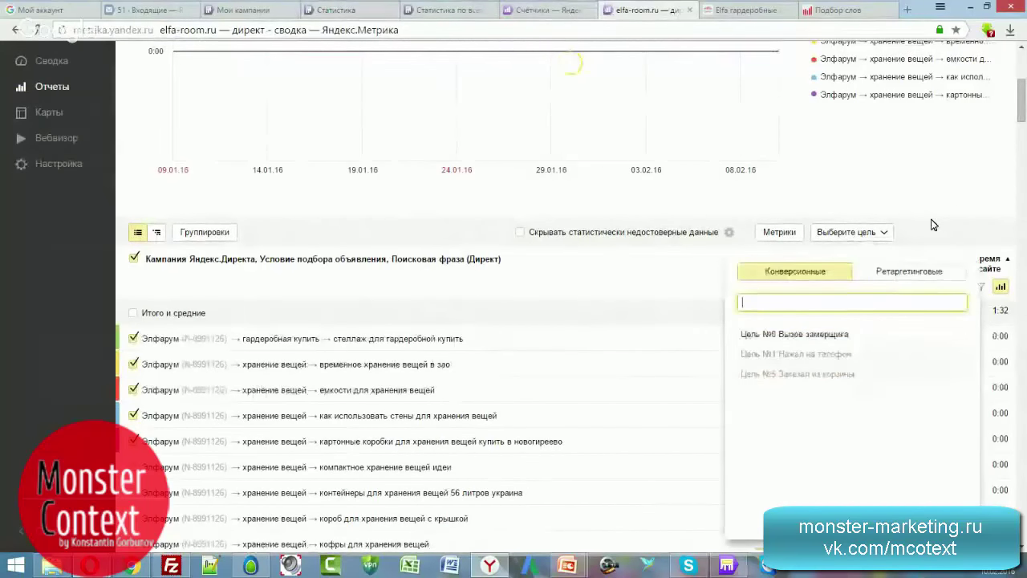
click(828, 338)
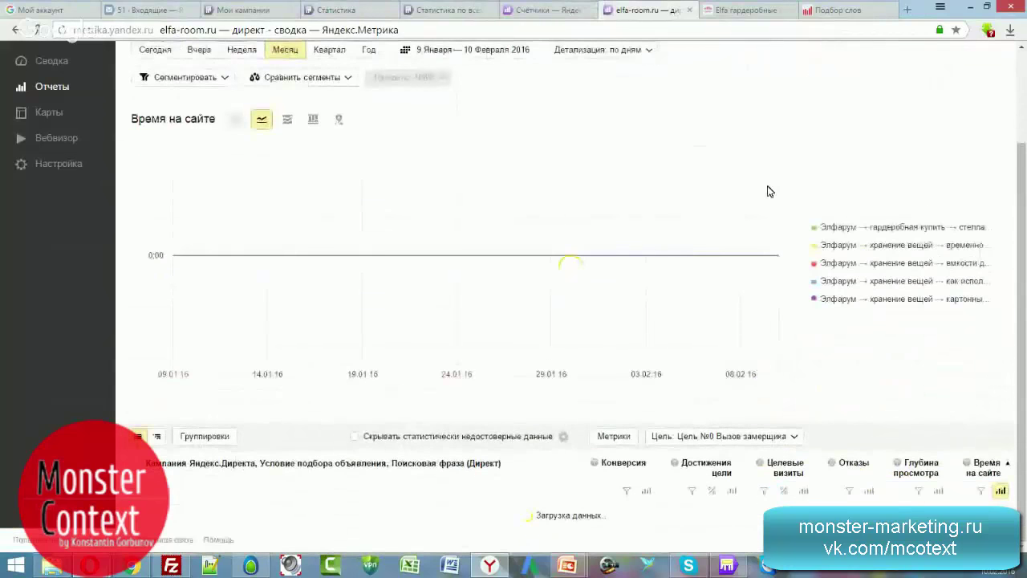
Step: Deselect the Элфарум phrase «стеллаж для гардеробной купить» in the report table
scroll(857, 193, down, 3)
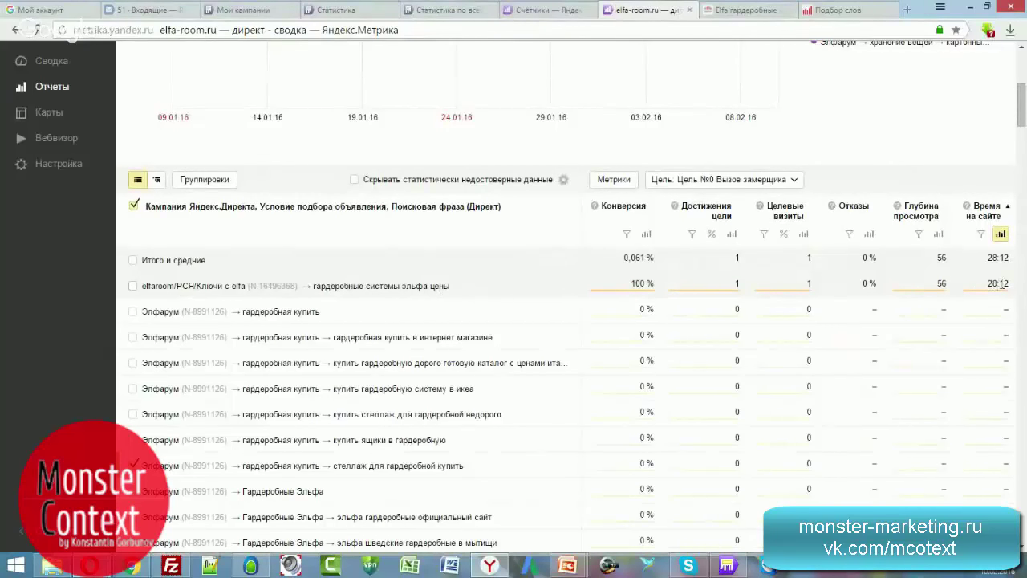
scroll(500, 351, down, 4)
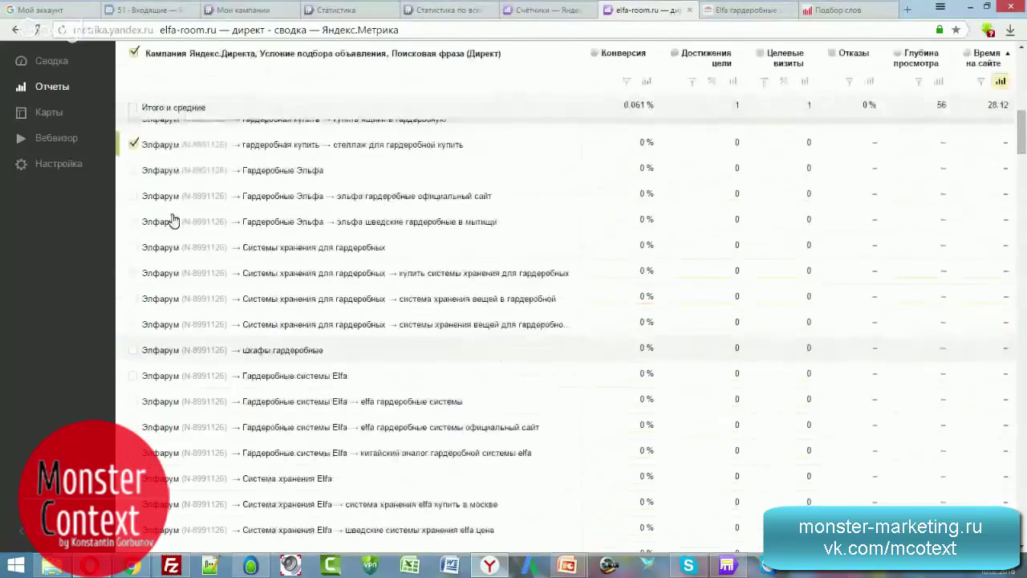
click(133, 143)
Step: Examine the goal conversions of the report's phrases through the «хранение вещей» group, returning to the first rows
scroll(394, 224, down, 1)
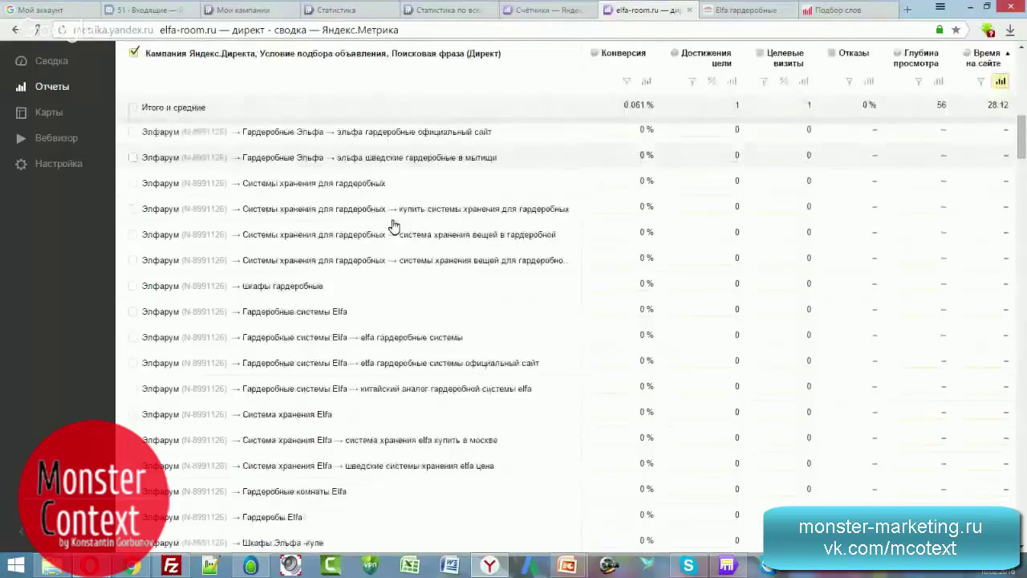
scroll(394, 227, down, 4)
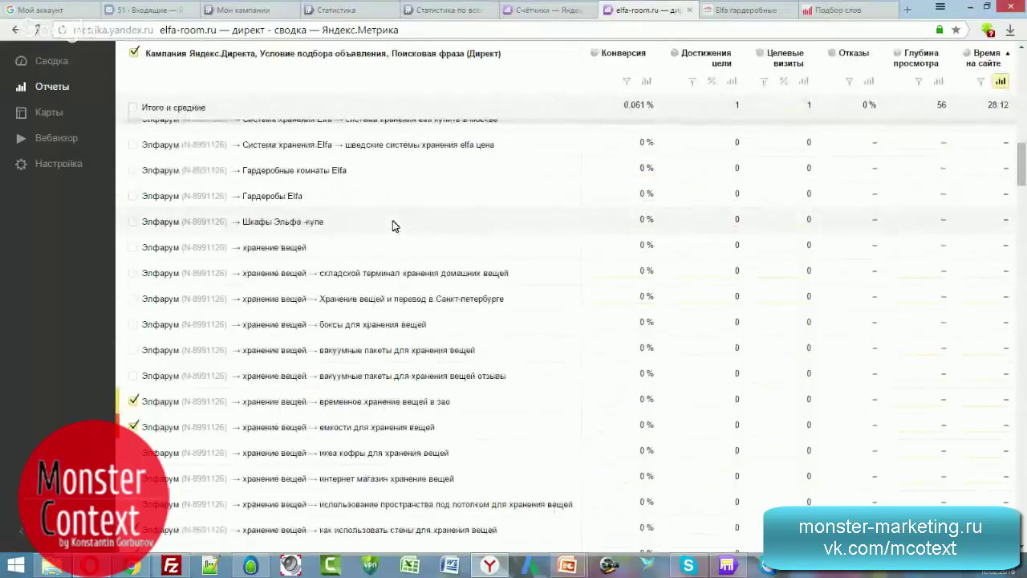
scroll(394, 225, down, 2)
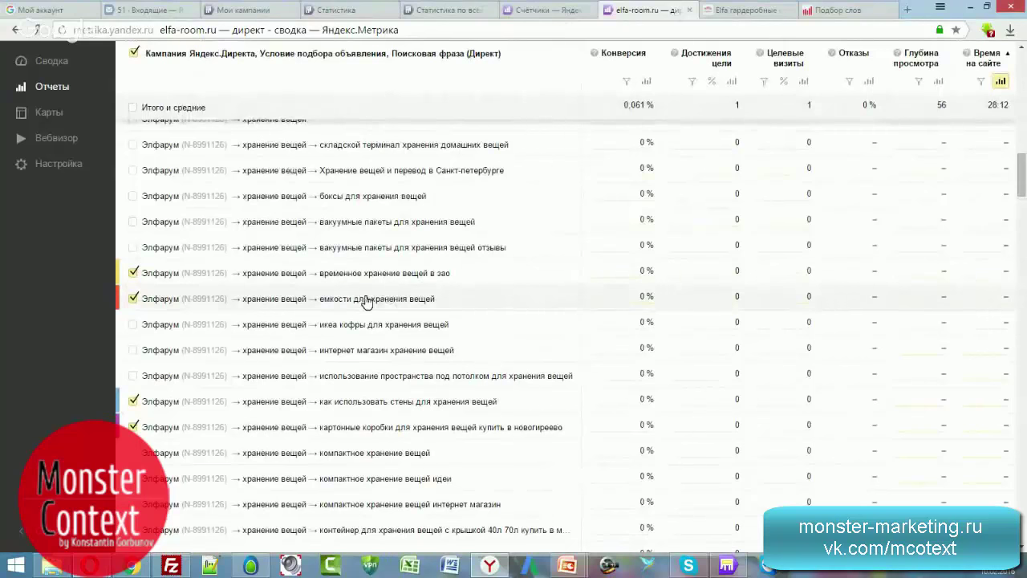
scroll(367, 301, up, 15)
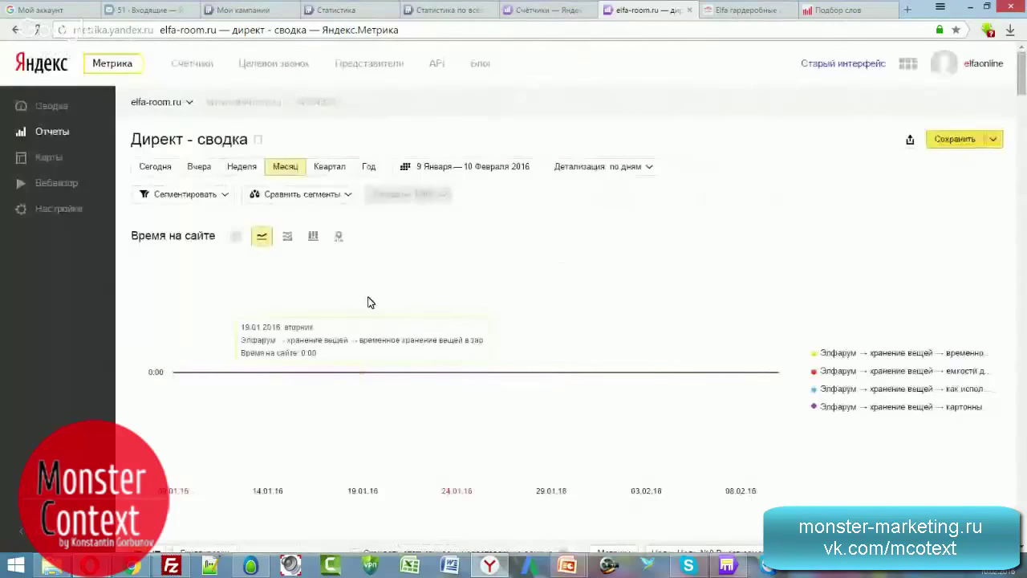
scroll(420, 344, down, 5)
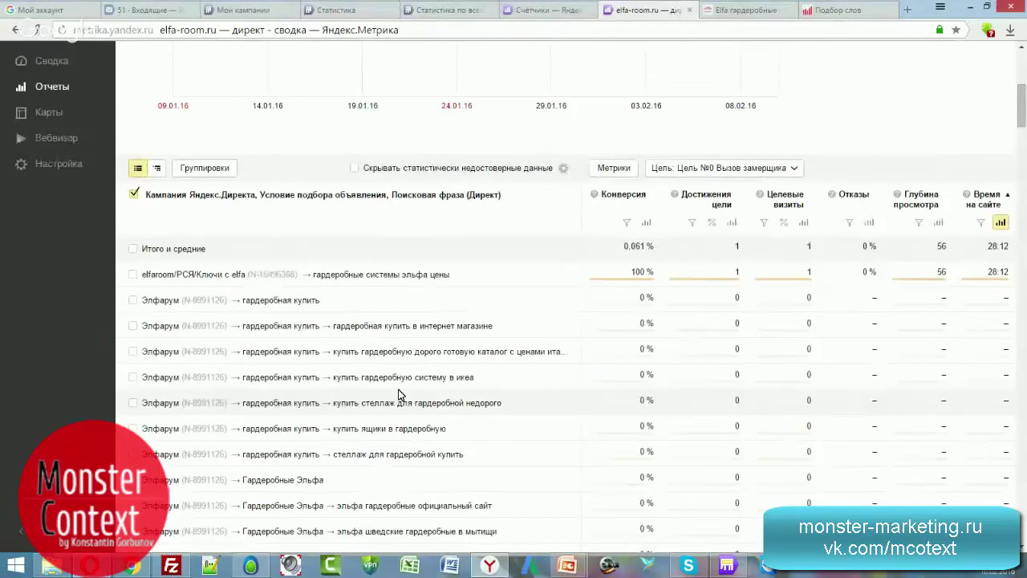
Step: Switch to Direct Commander and review the parameters of the two elfaonline campaigns and elfaroom/ПОИС/Гардеробные системы
click(560, 17)
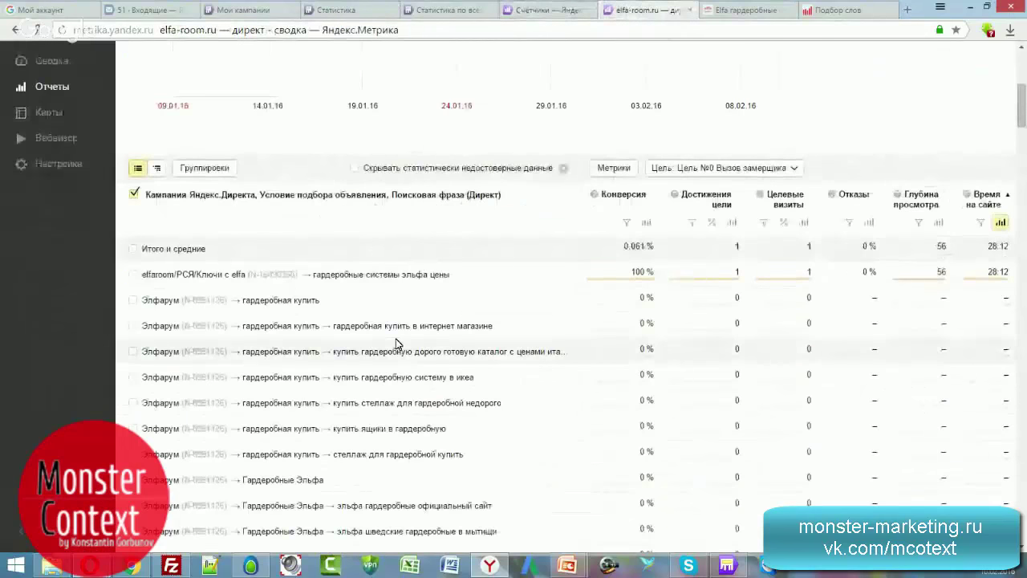
scroll(395, 344, up, 3)
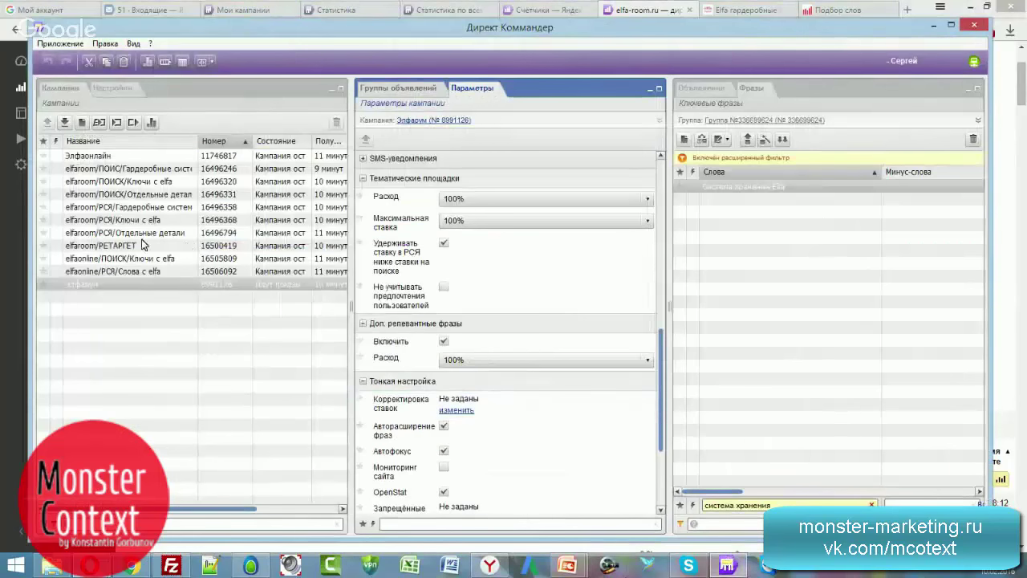
click(115, 258)
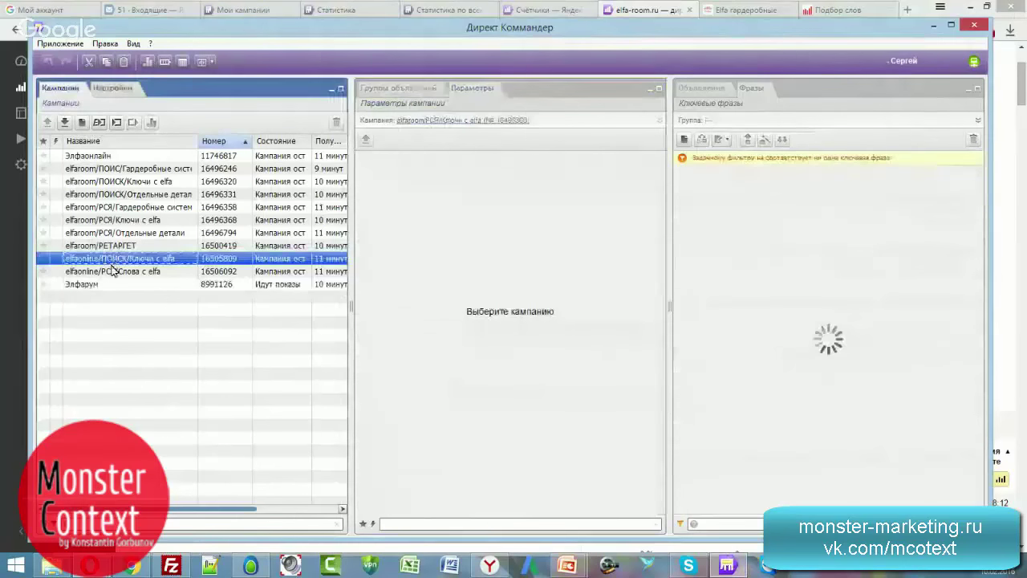
click(113, 274)
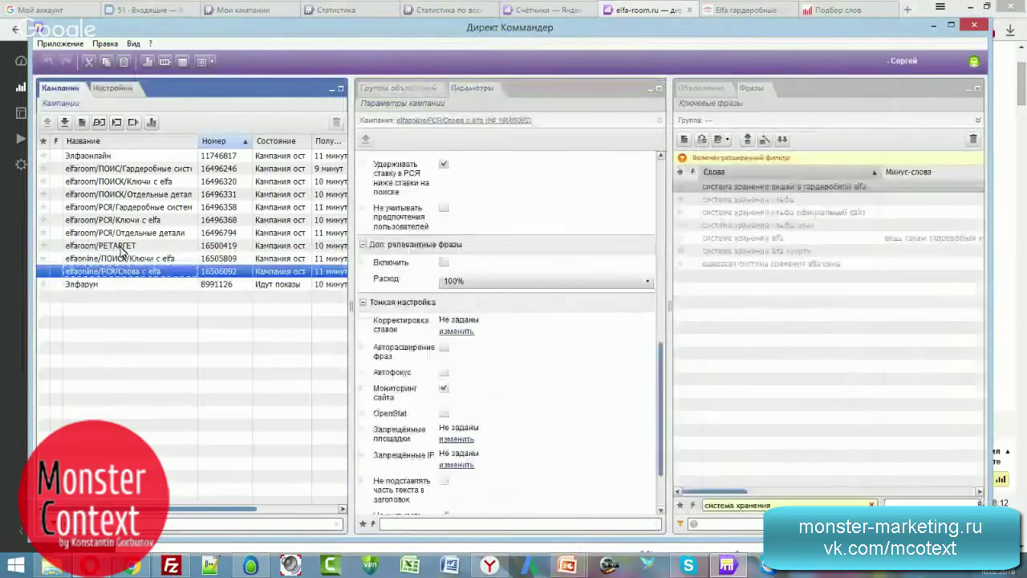
shift+click(120, 248)
click(114, 170)
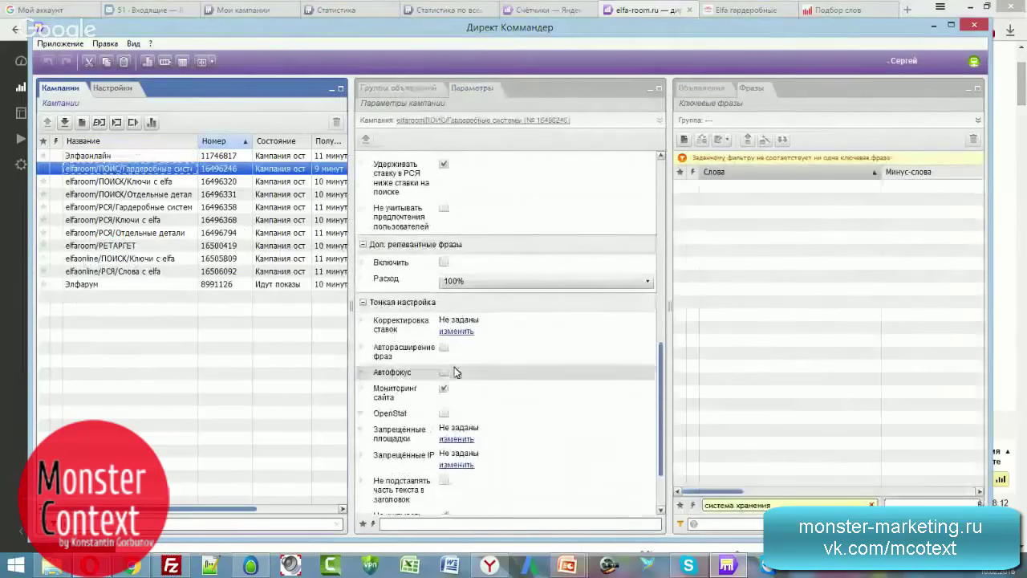
scroll(488, 366, up, 2)
scroll(488, 361, up, 8)
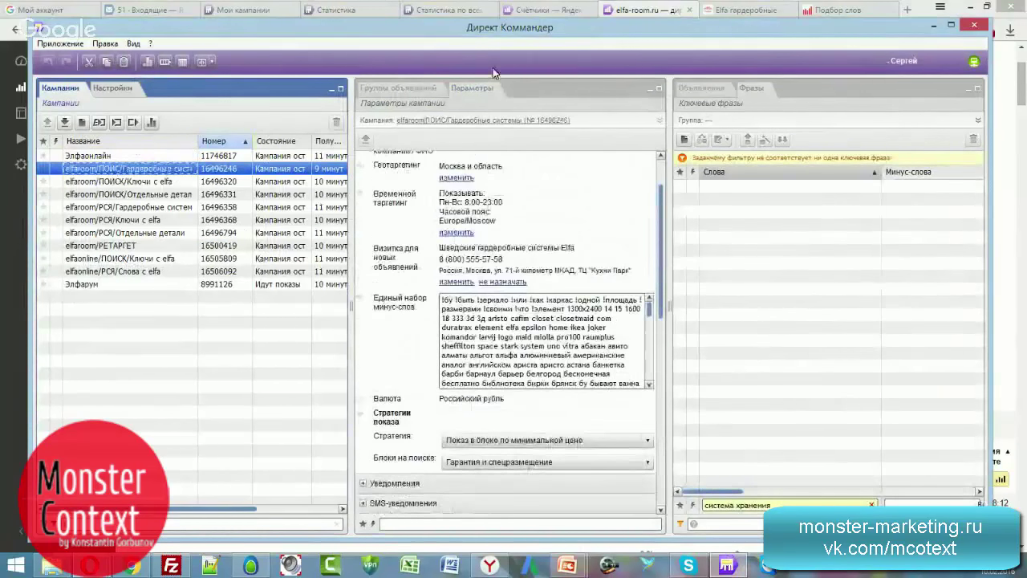
Step: Select every ad group of the three elfaroom search campaigns and elfaonline/ПОИСК/Ключи с elfa, and clear the «система хранения» phrase filter
click(404, 89)
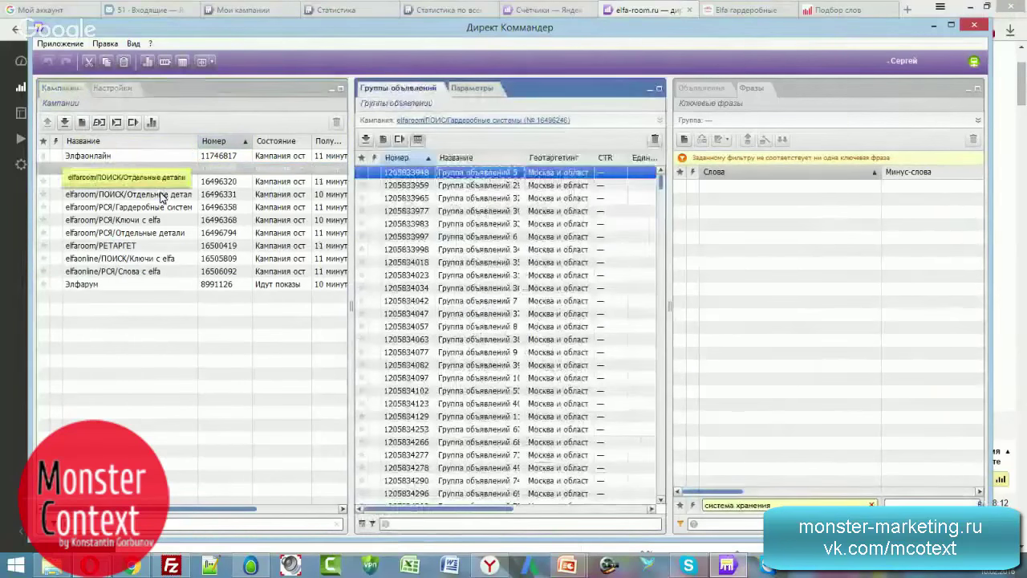
shift+click(128, 196)
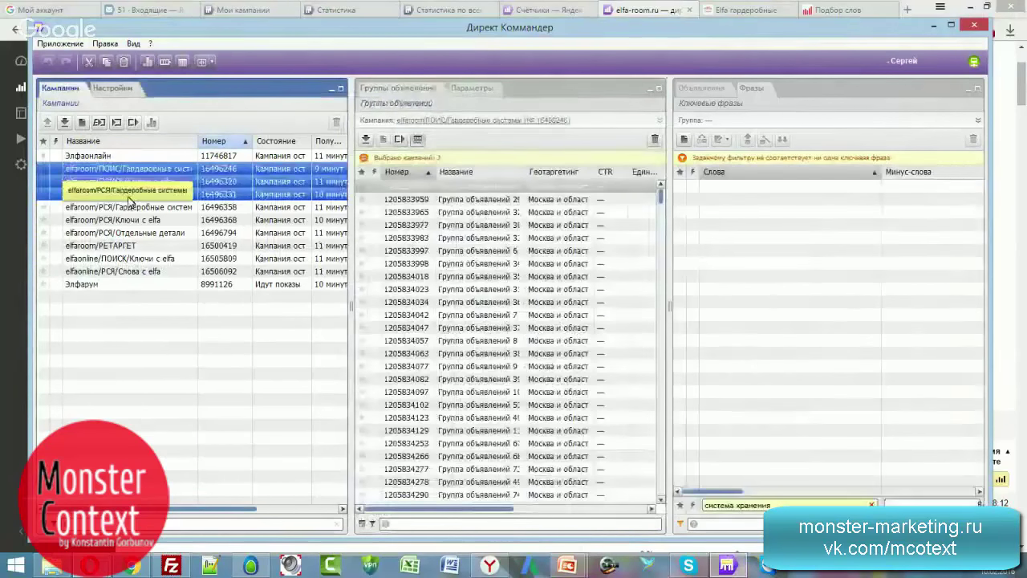
ctrl+click(122, 260)
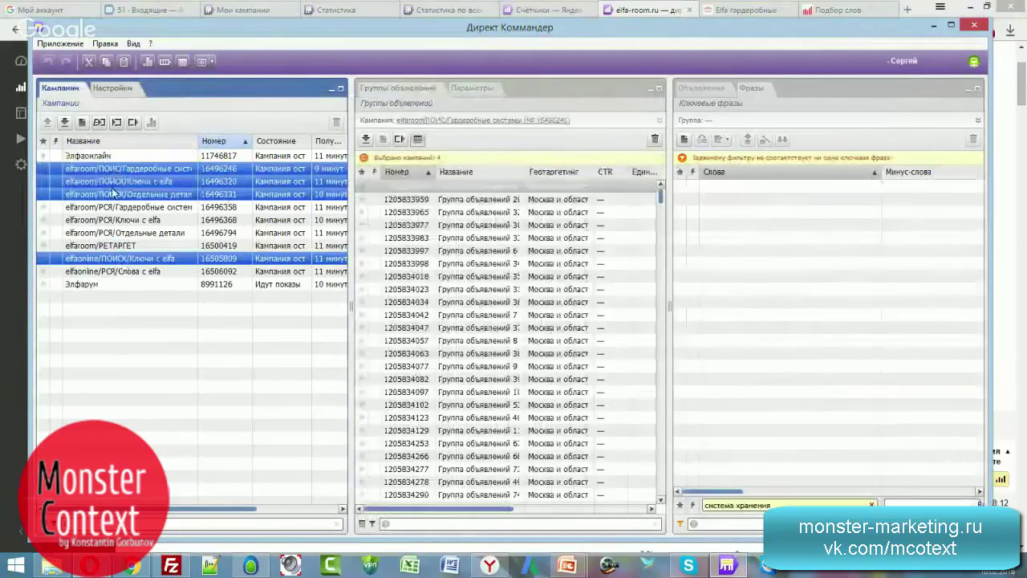
click(405, 261)
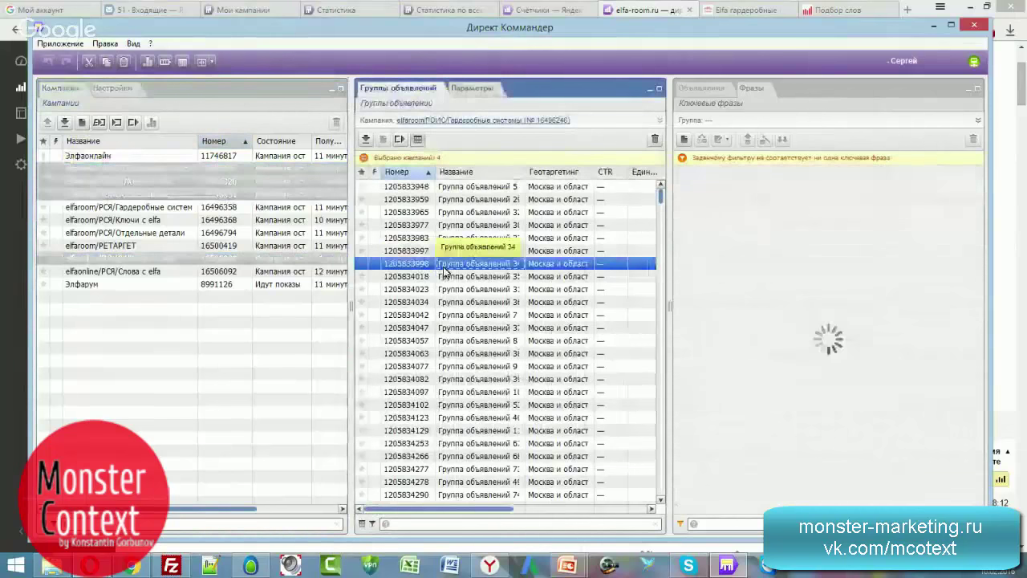
key(ctrl+a)
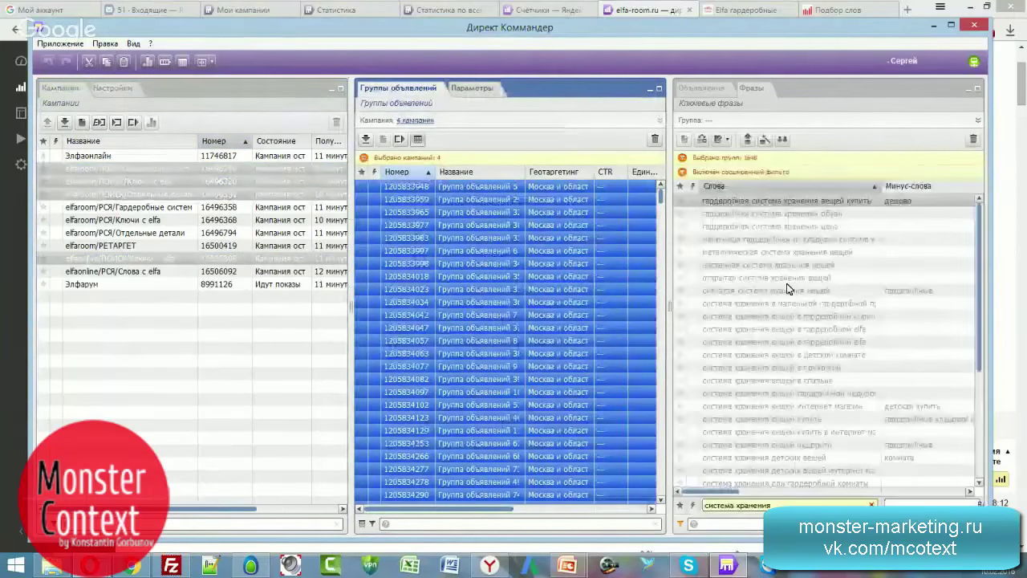
click(872, 504)
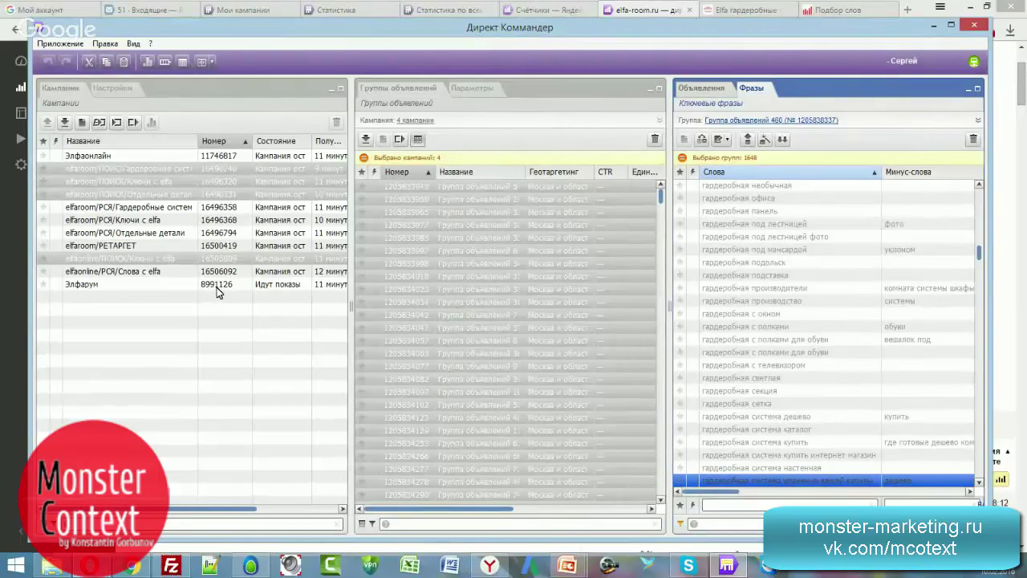
Step: Inspect the unfiltered key phrases of the search campaigns from the beginning of the list
click(777, 290)
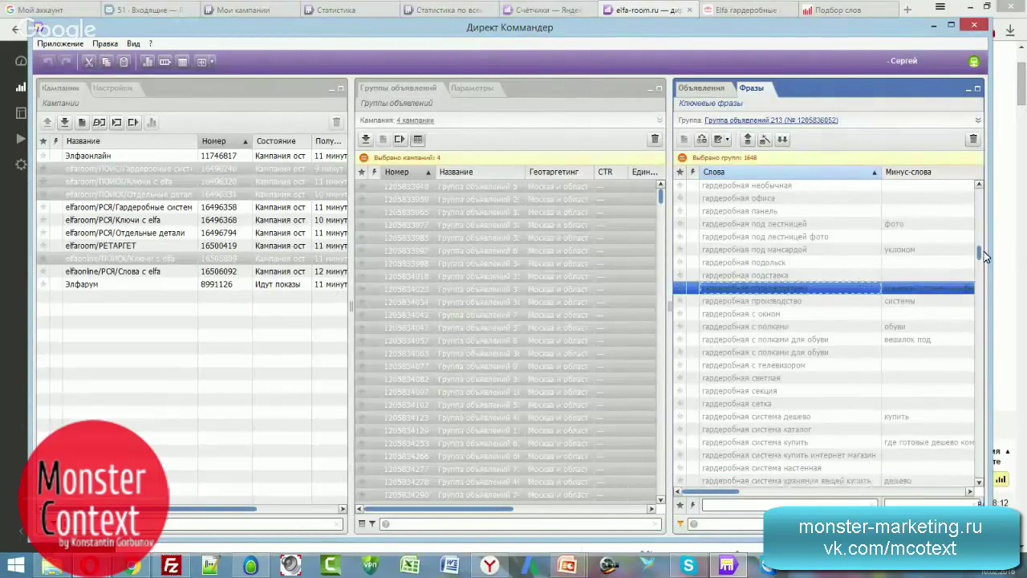
drag(983, 254, 981, 194)
click(762, 213)
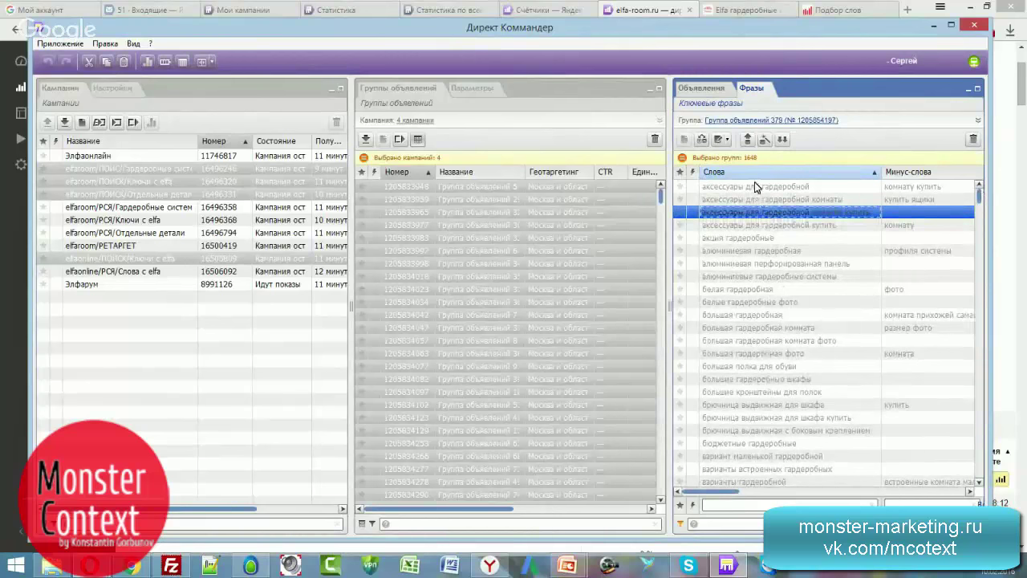
click(754, 304)
Step: Check the campaign parameters shared by the four search campaigns and those of the individual elfaroom search campaigns
click(495, 95)
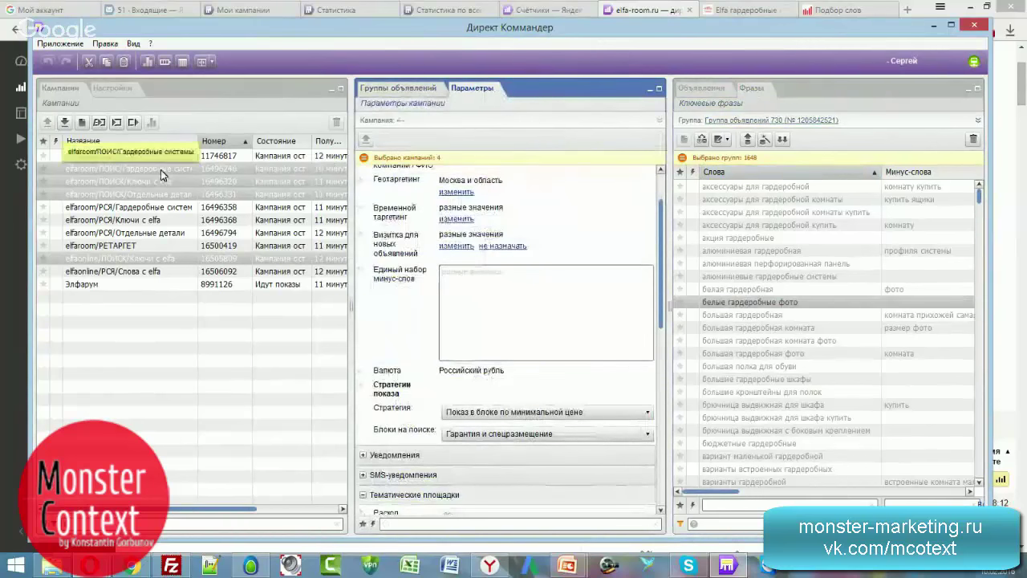
click(157, 169)
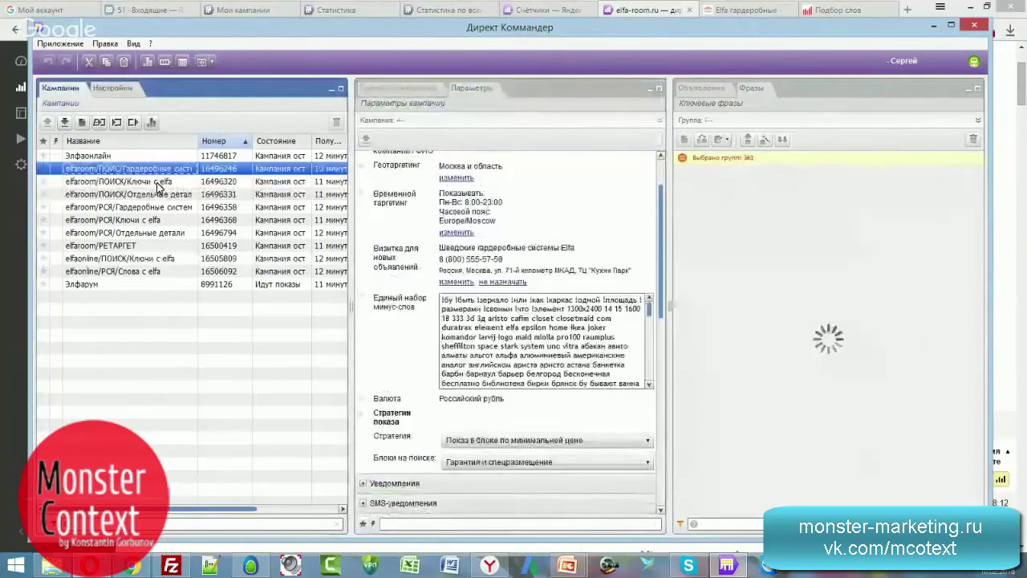
click(158, 182)
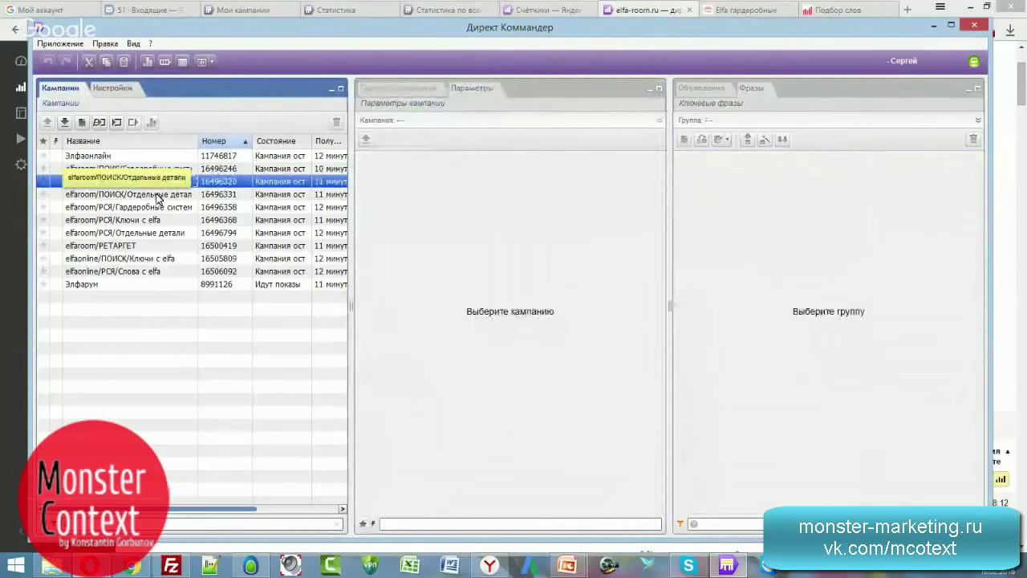
click(159, 195)
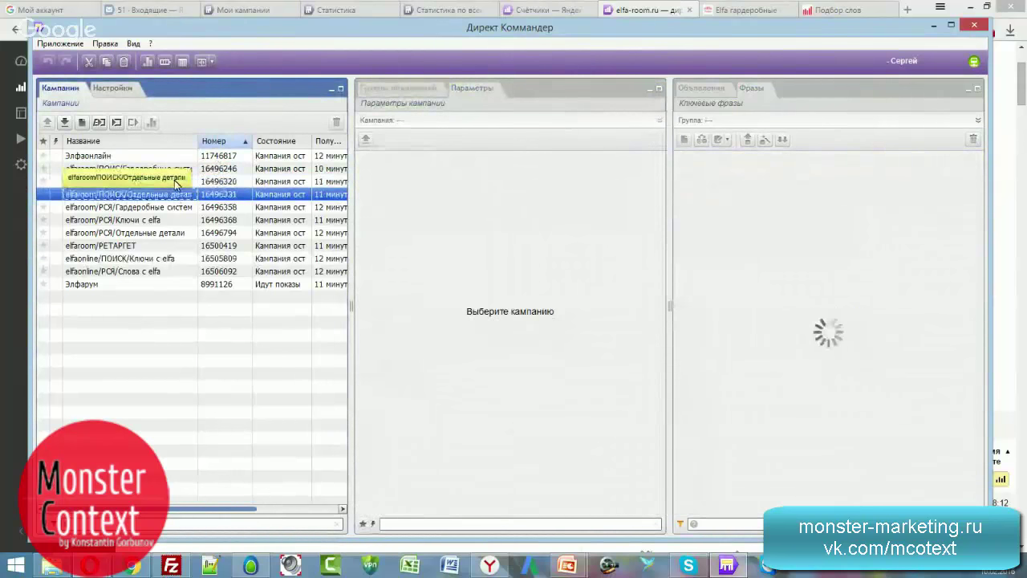
click(175, 183)
click(178, 195)
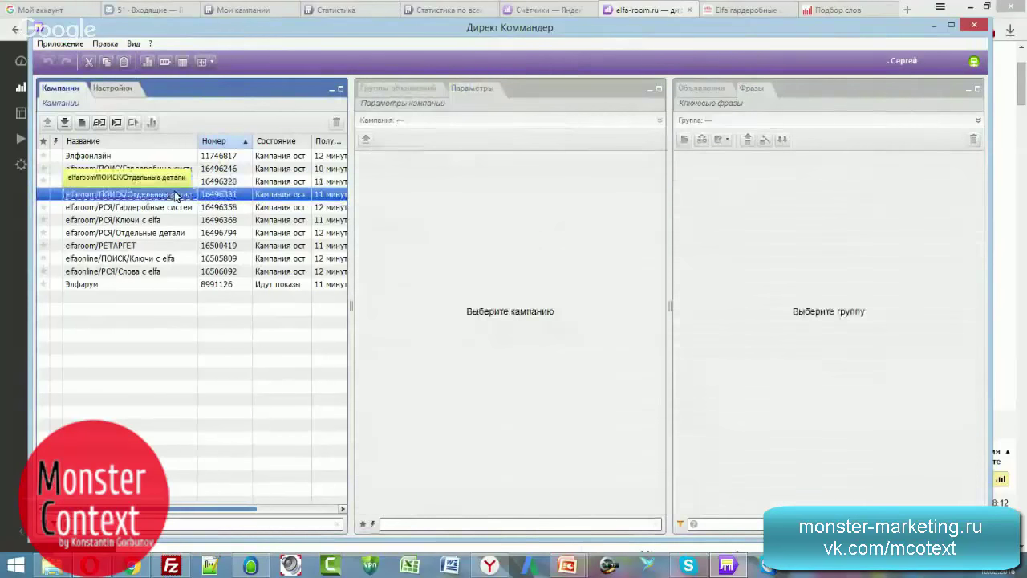
Step: Reselect elfaonline/ПОИСК/Ключи с elfa together with the three elfaroom search campaigns, and select all their ad groups
click(152, 260)
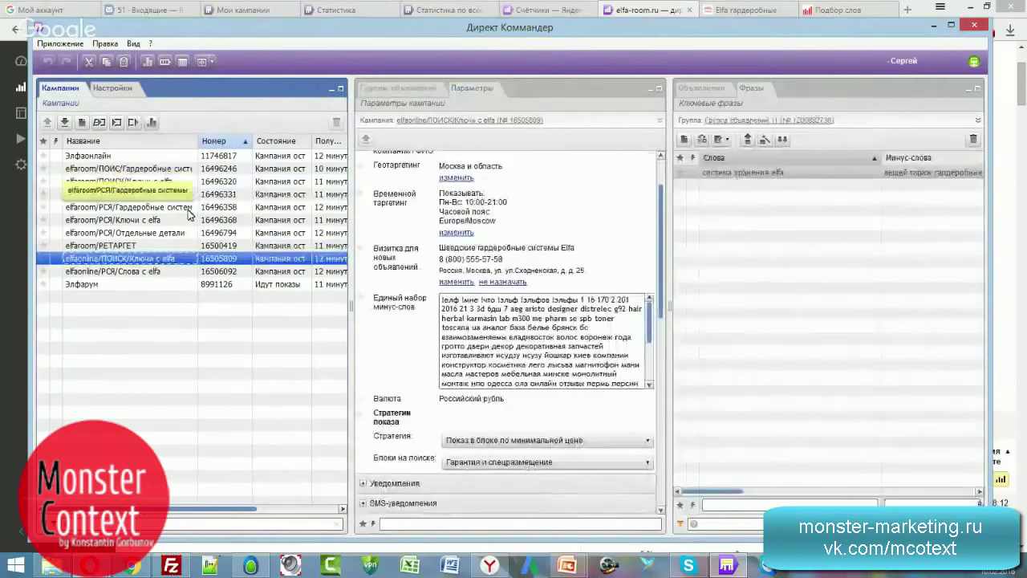
ctrl+click(130, 194)
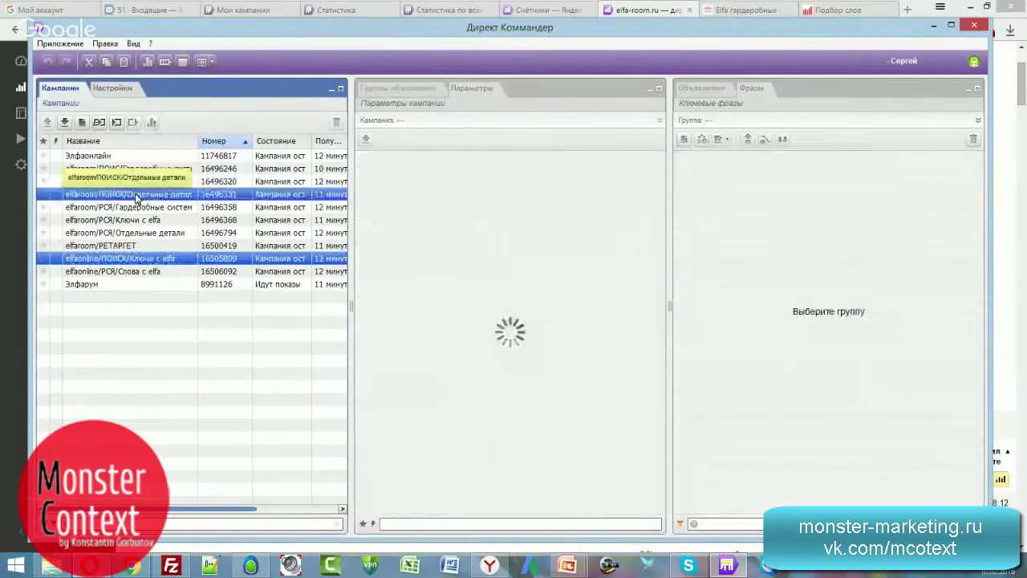
ctrl+click(133, 181)
ctrl+click(133, 168)
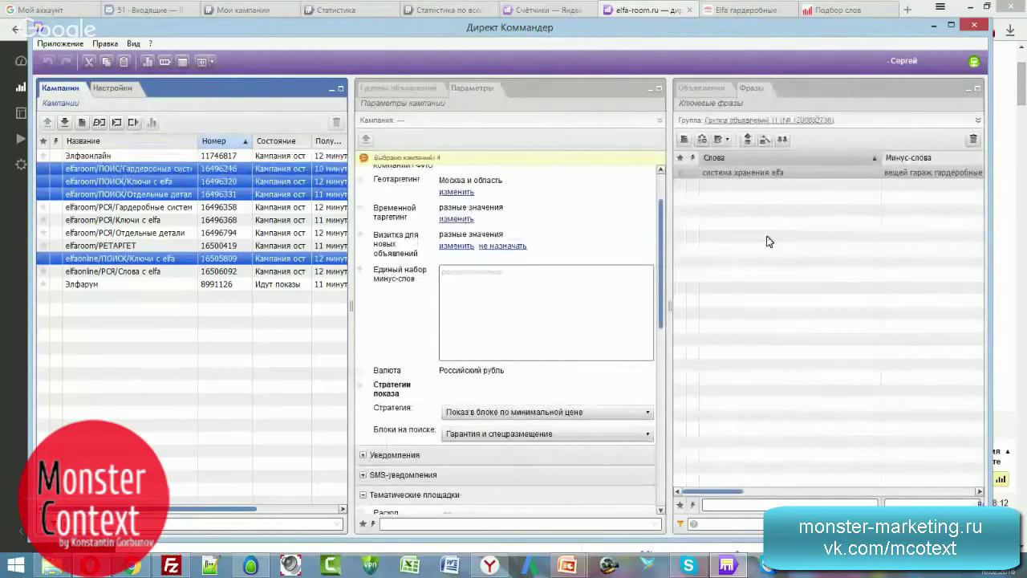
click(535, 285)
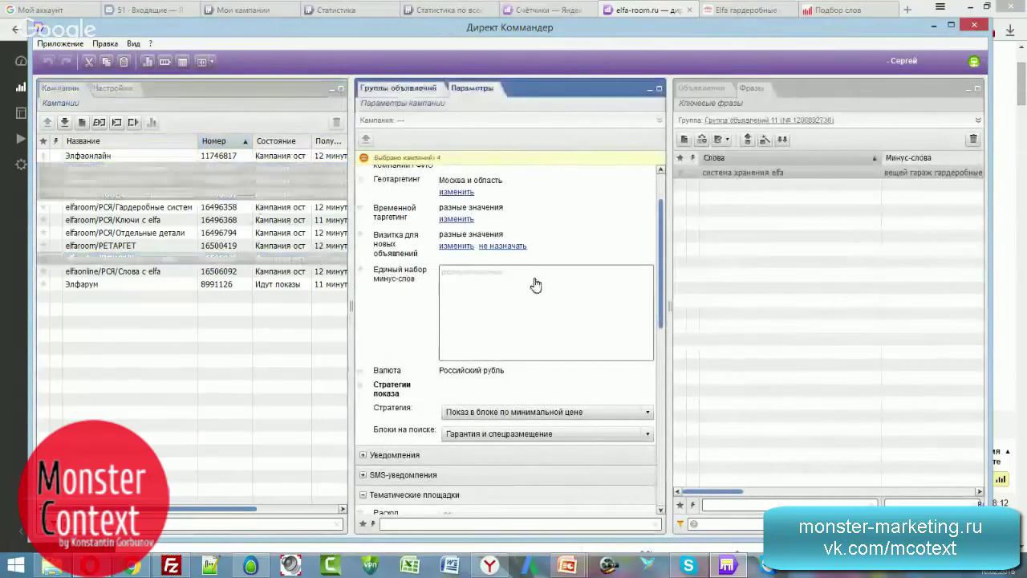
click(517, 277)
key(ctrl+a)
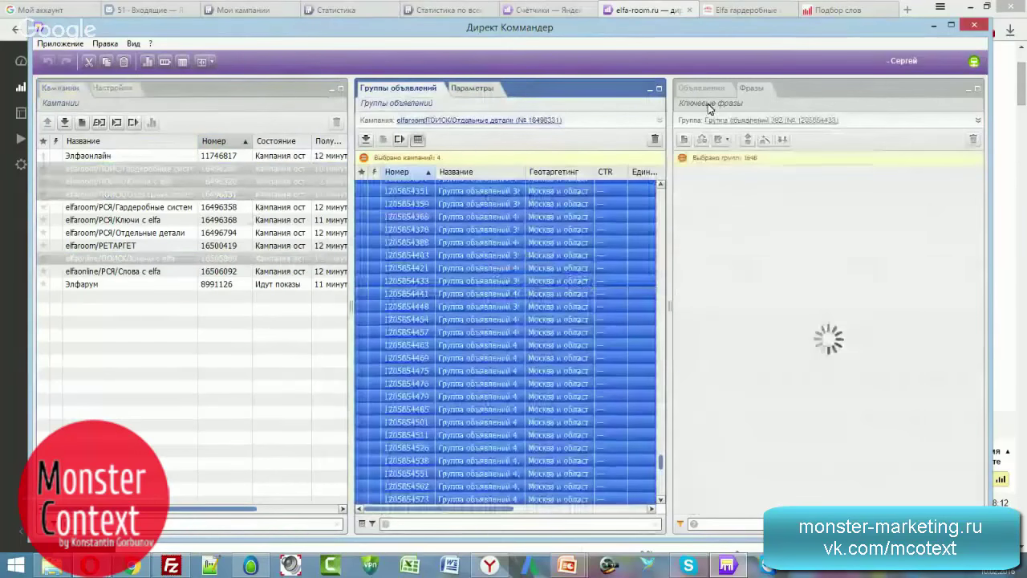
Step: Examine the wording and minus words of the combined search phrases, including the «большая гардеробная» variants with «фото»
click(797, 341)
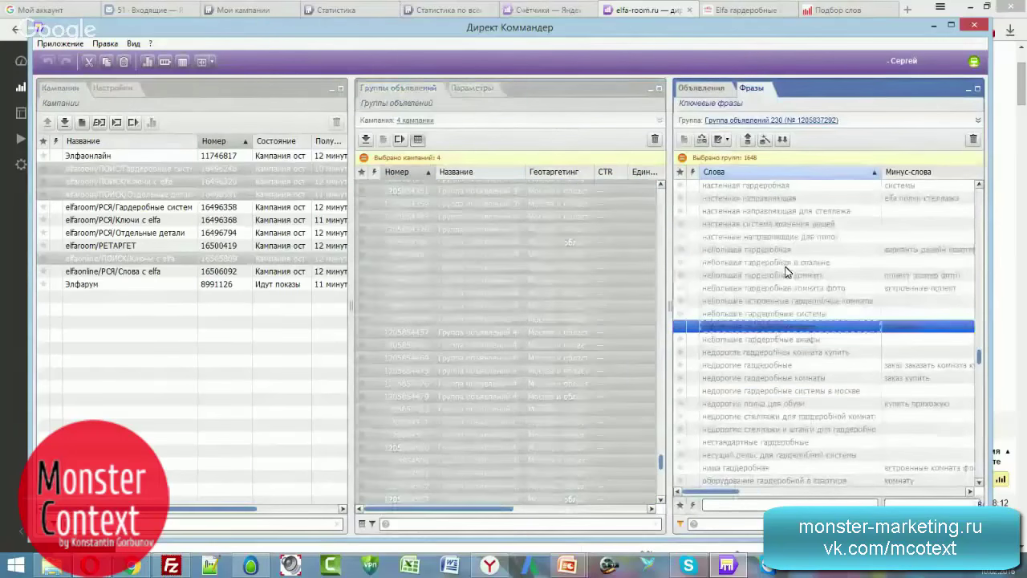
scroll(784, 272, up, 2)
scroll(787, 271, down, 15)
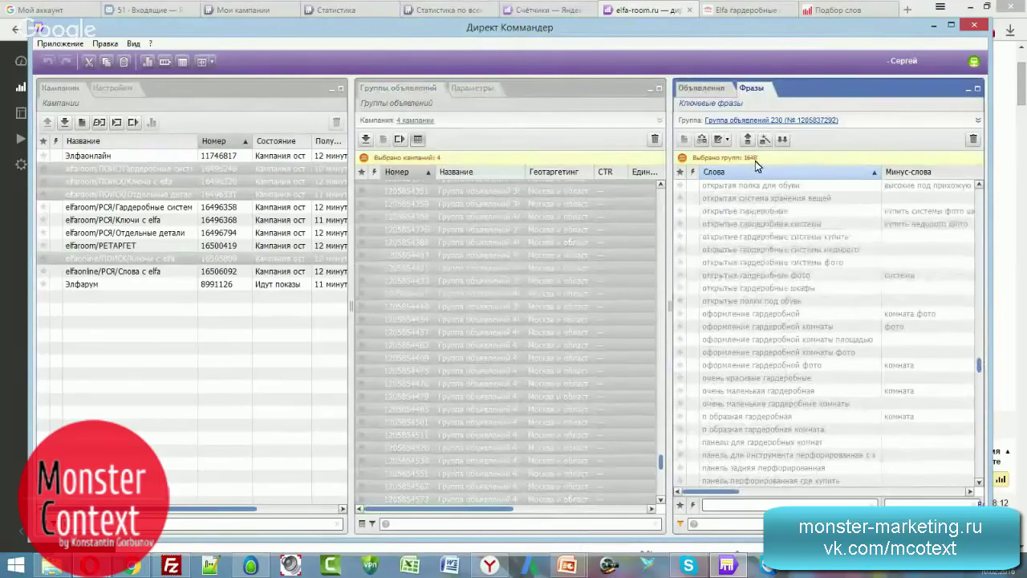
drag(979, 367, 974, 193)
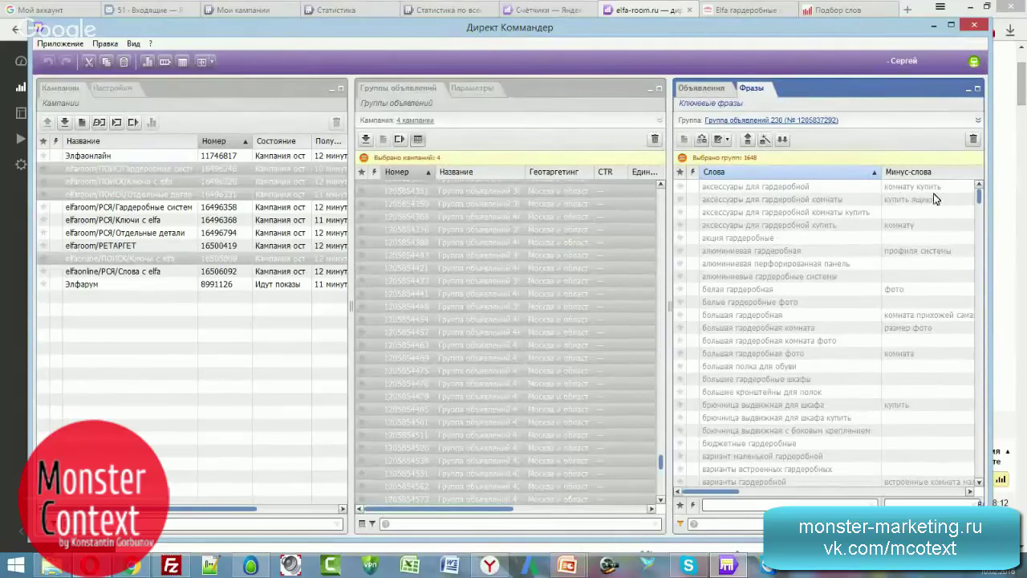
click(804, 288)
click(804, 302)
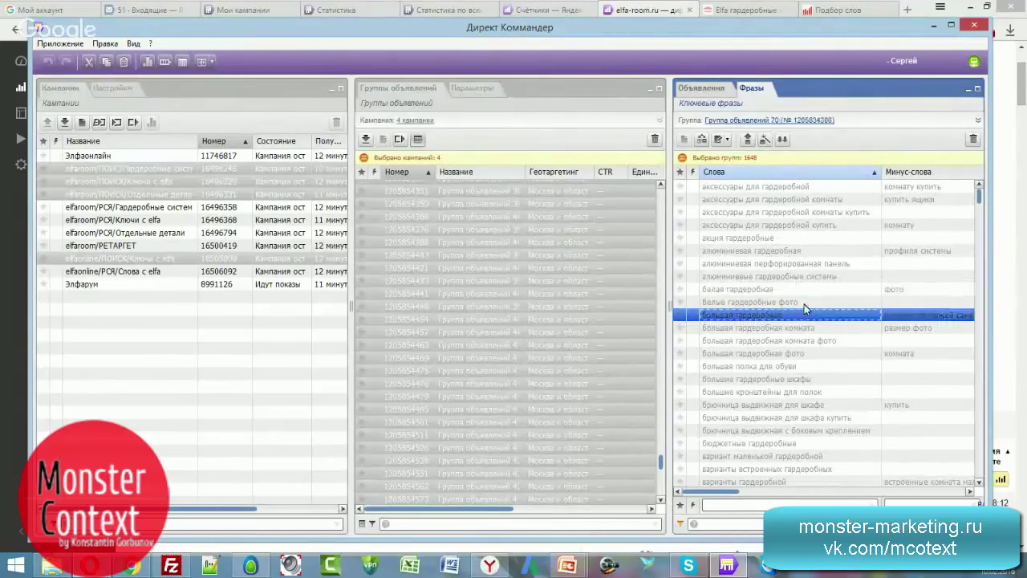
click(810, 354)
drag(822, 351, 831, 330)
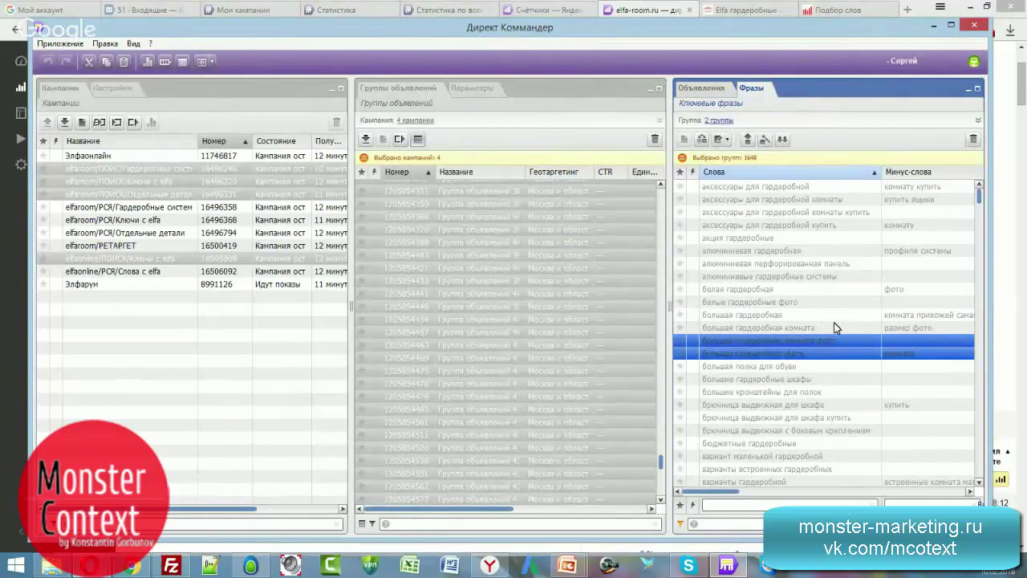
scroll(833, 329, down, 5)
scroll(834, 328, down, 3)
Step: Filter the key phrases by the word «фото» and select all the matching phrases
click(760, 502)
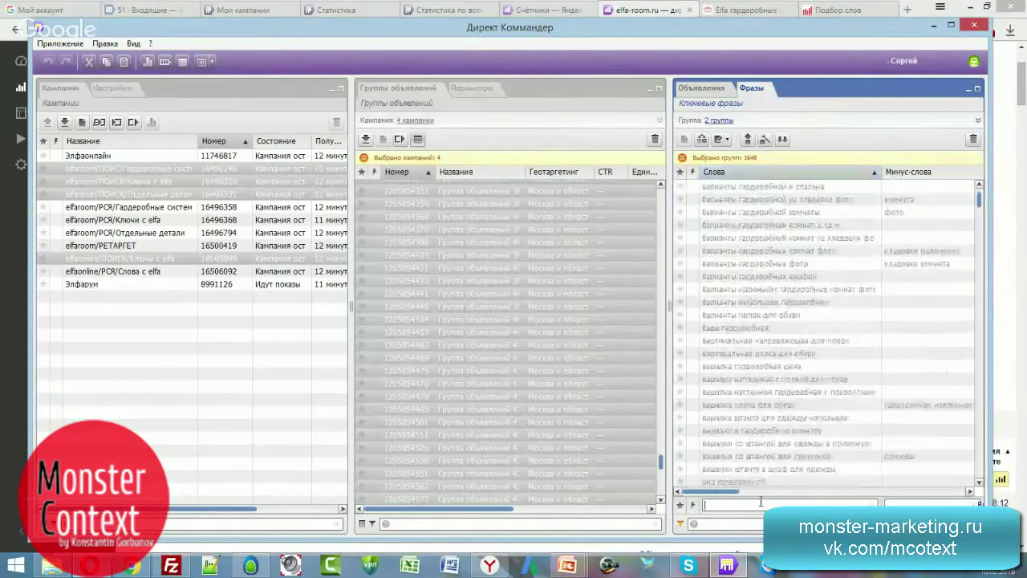
text(фото)
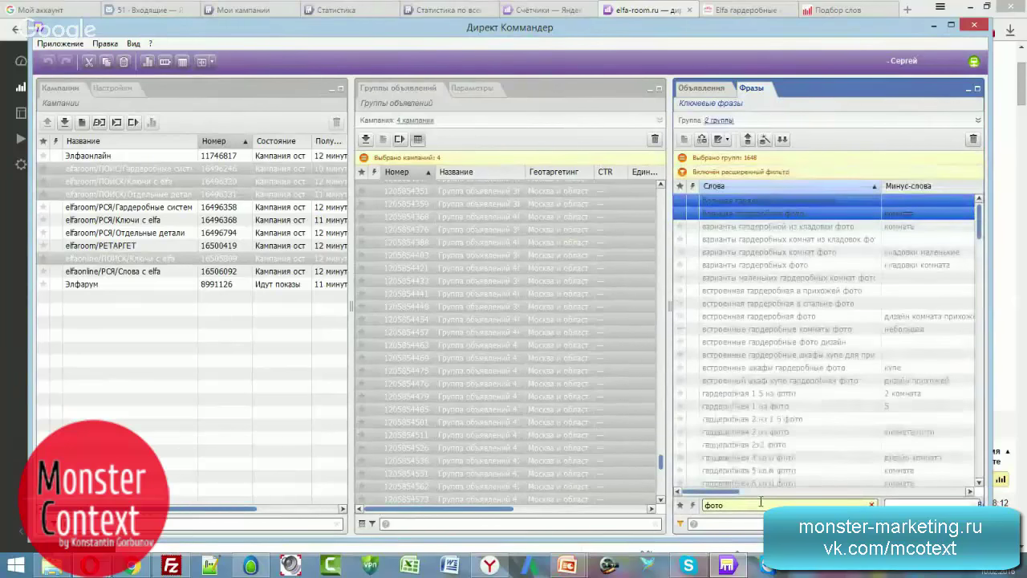
click(766, 367)
key(ctrl+a)
drag(979, 221, 999, 426)
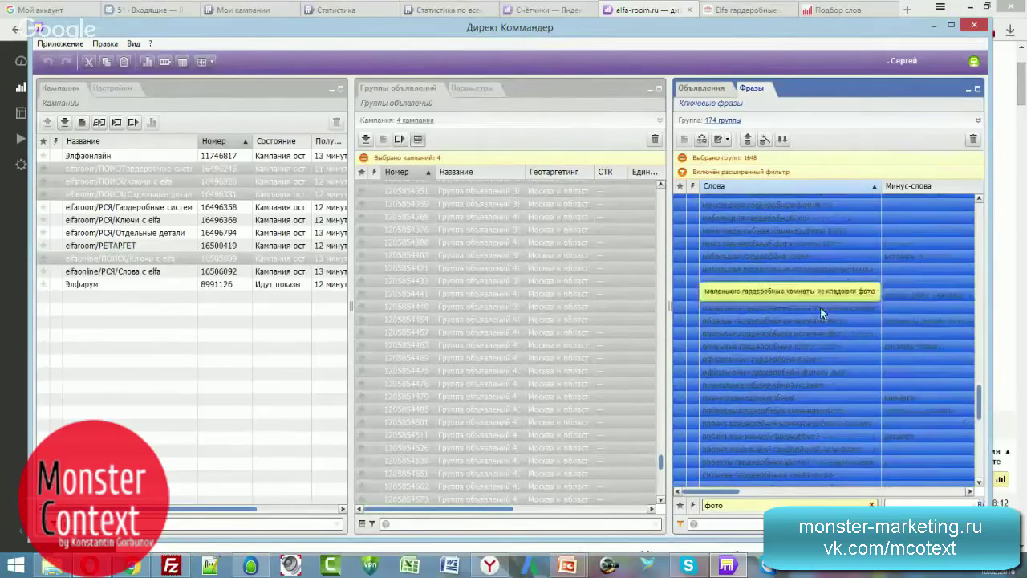
Step: Review the individual «фото» phrases, from the «дизайн гардеробной» ones through the «маленькие гардеробные комнаты» ones
scroll(791, 300, up, 5)
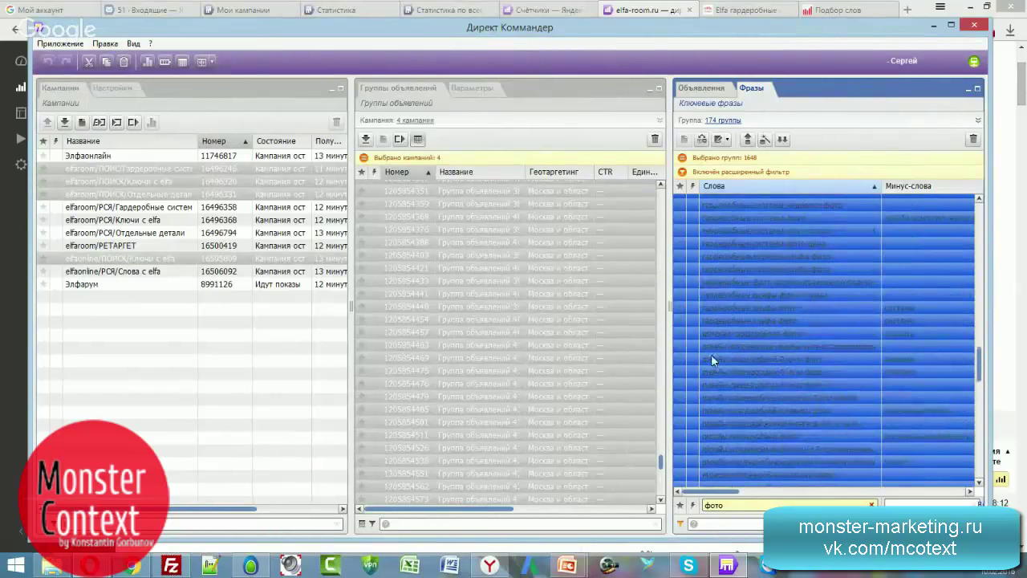
click(821, 362)
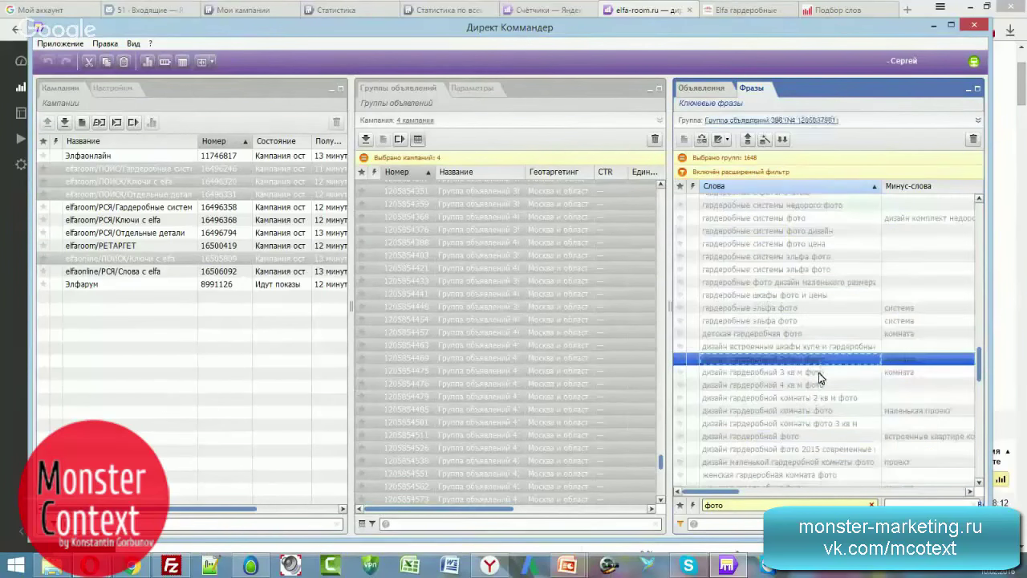
scroll(977, 350, down, 4)
scroll(978, 350, down, 3)
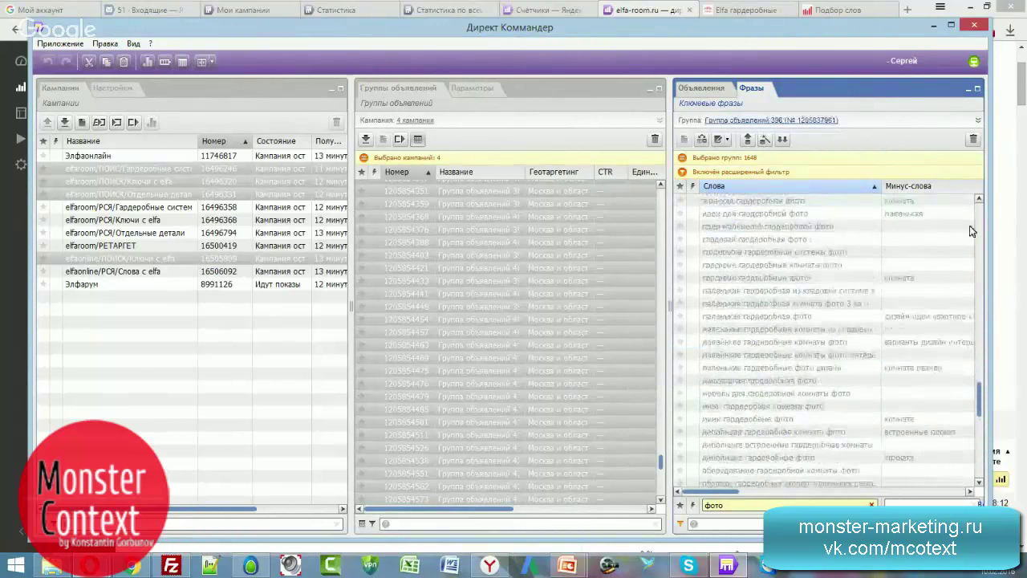
Step: Clear the «фото» filter and select one of the «фото» phrases near the start of the full key phrase list
click(980, 217)
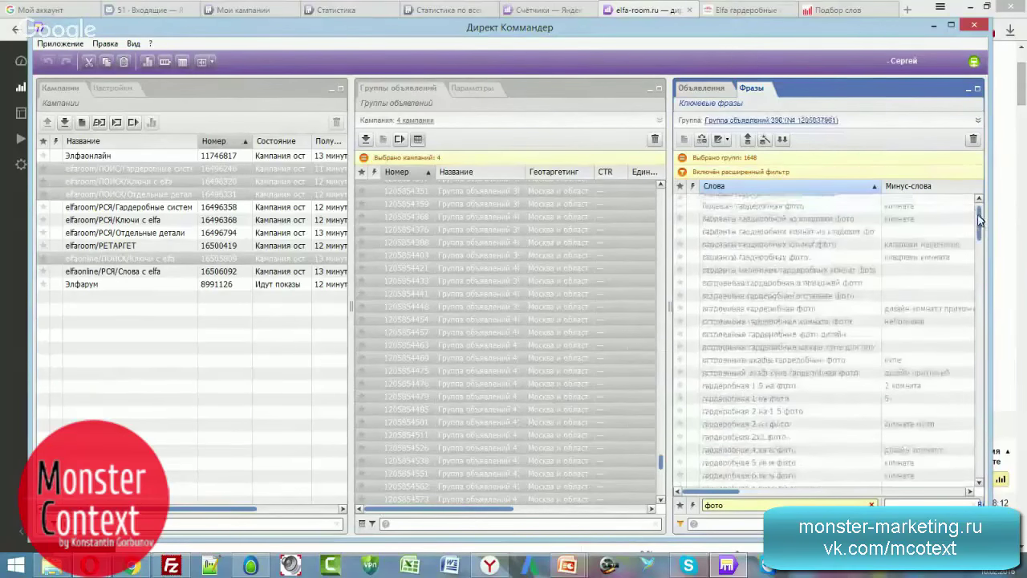
click(772, 228)
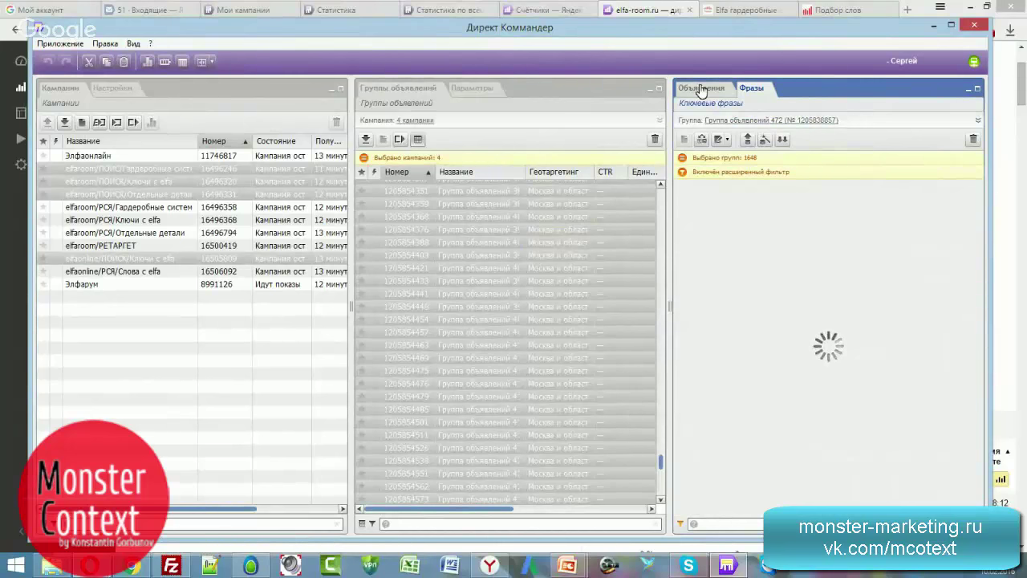
click(791, 303)
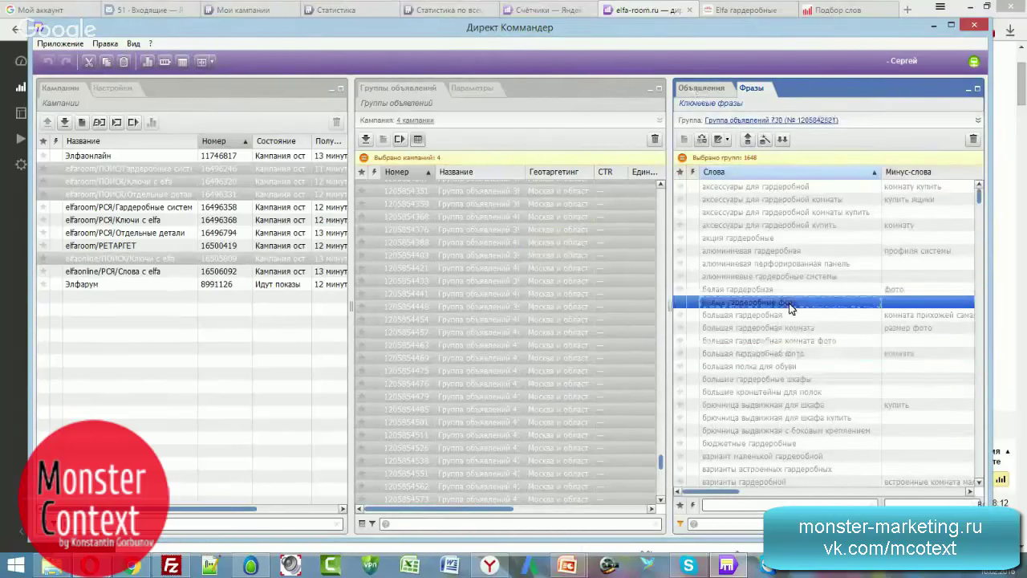
Step: Show the ads of the selected groups, widen the Ссылка column and copy one ad's elfa-room.ru/shop link
click(704, 98)
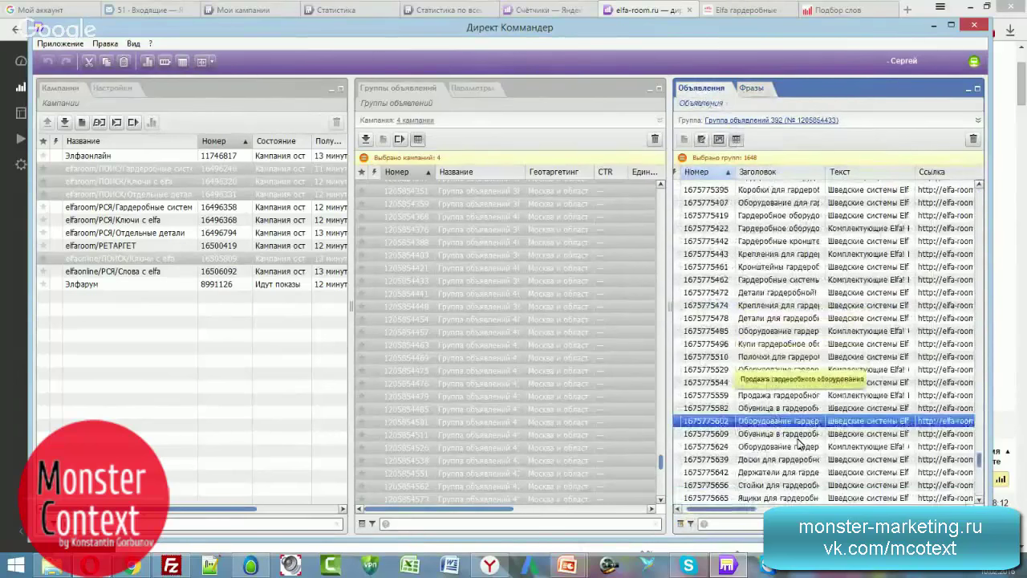
drag(742, 509, 834, 509)
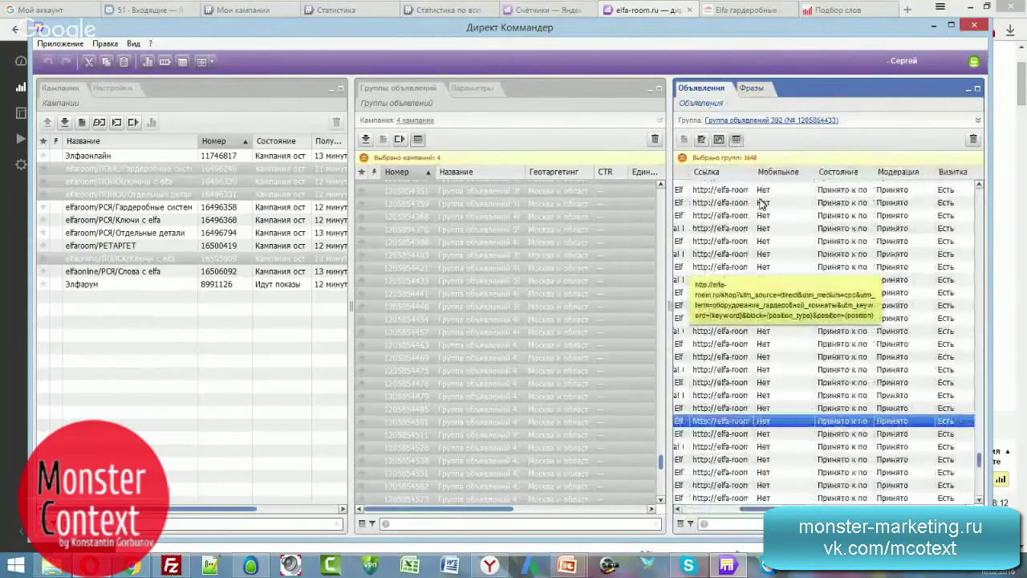
drag(752, 170, 866, 171)
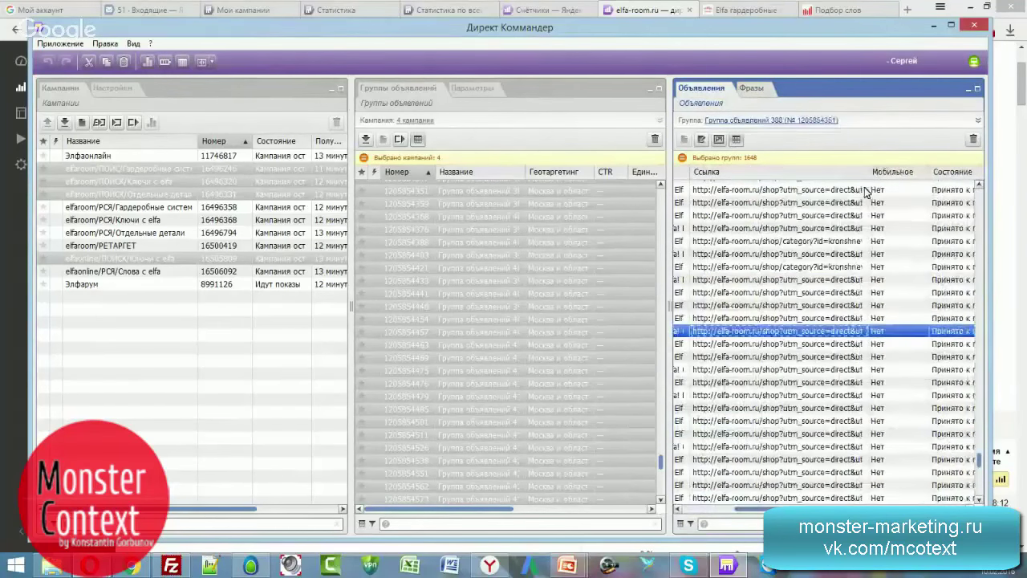
click(761, 331)
key(ctrl+c)
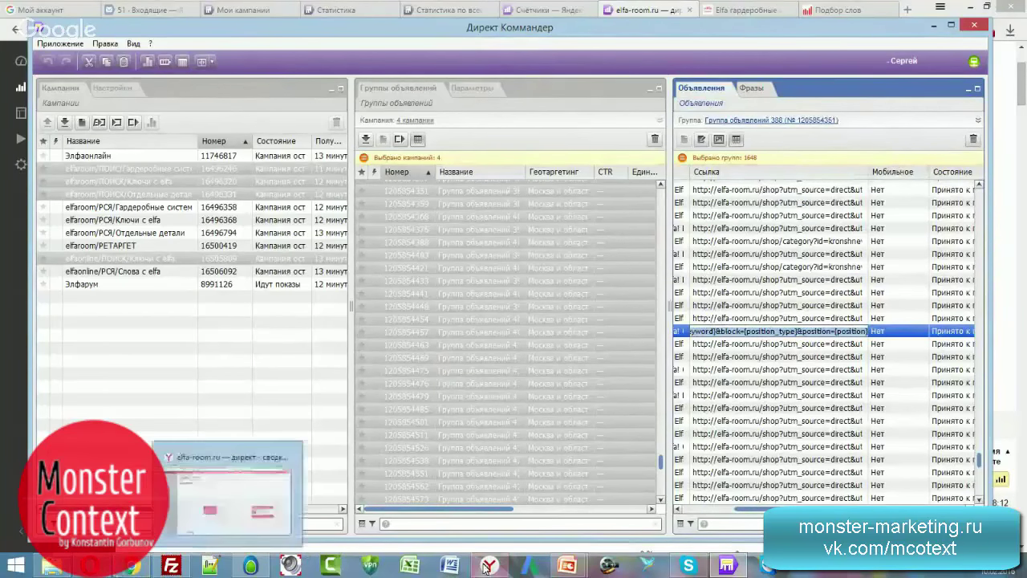
Step: Switch to Yandex Browser and load the copied ad link in a new tab
click(217, 462)
click(902, 16)
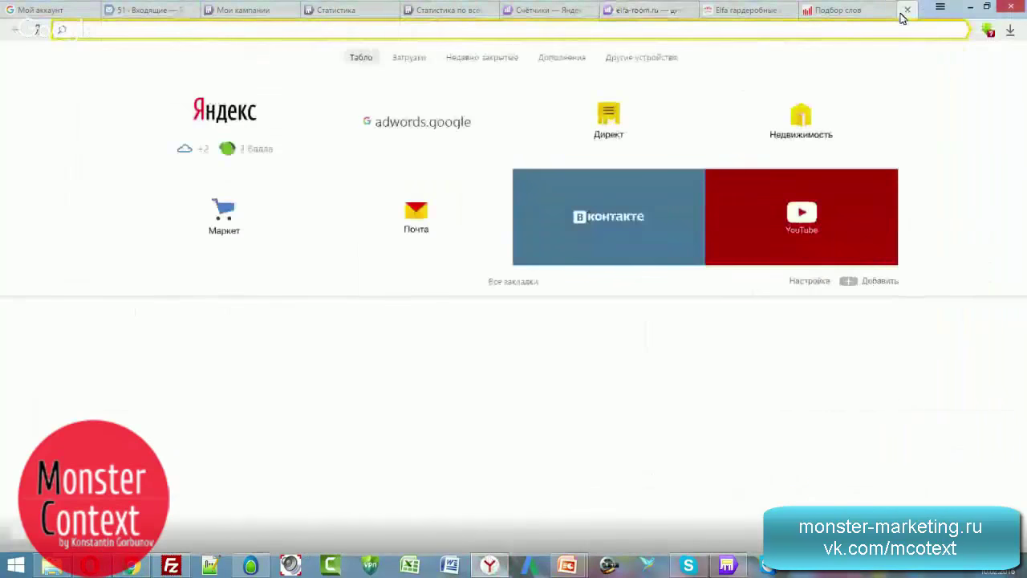
key(ctrl+v)
key(Return)
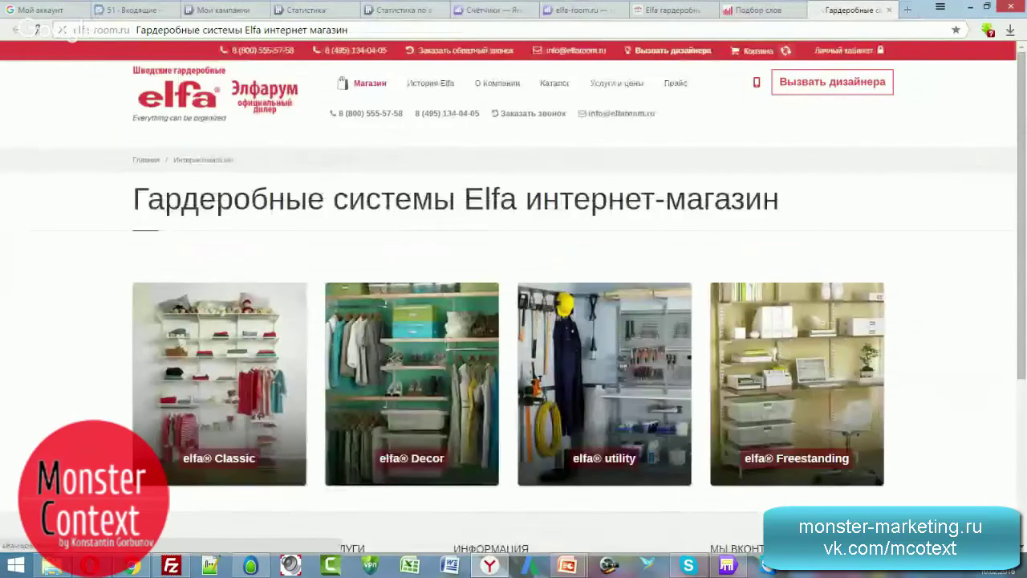
Step: Back in Direct Commander, exclude elfaonline/ПОИСК/Ключи с elfa from the selection and select all ad groups of the three elfaroom search campaigns
key(alt+Tab)
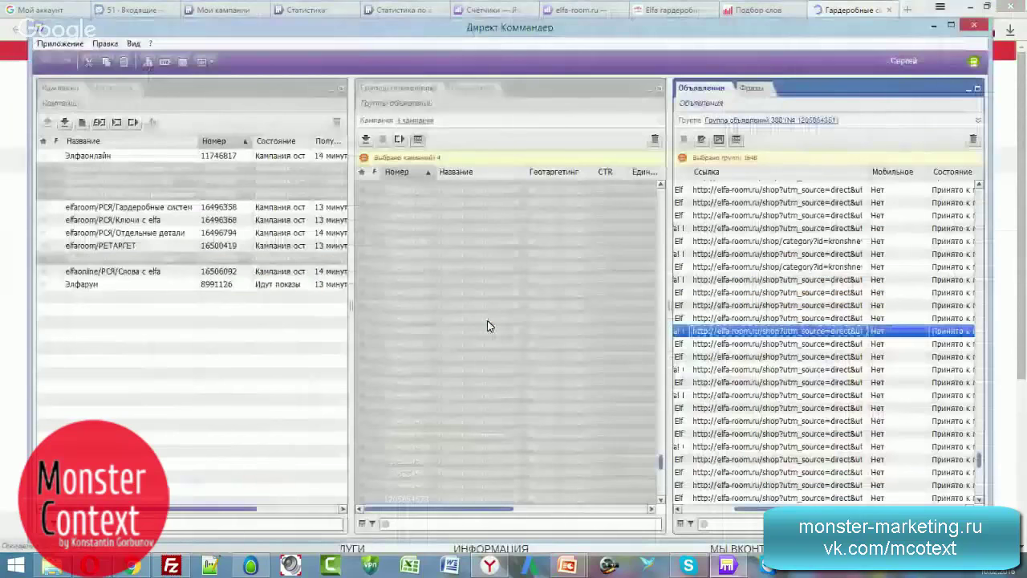
ctrl+click(66, 259)
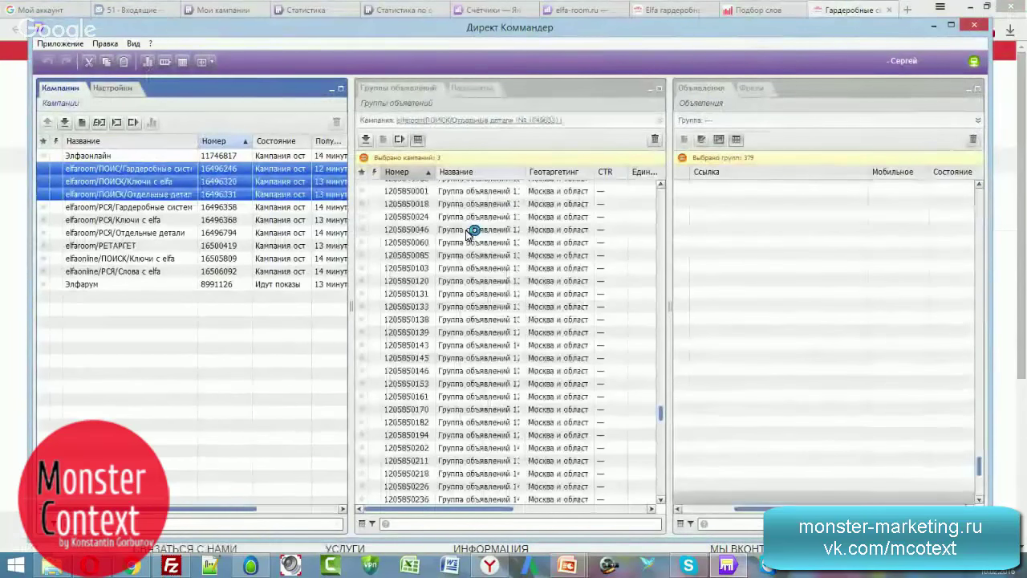
click(469, 232)
key(ctrl+a)
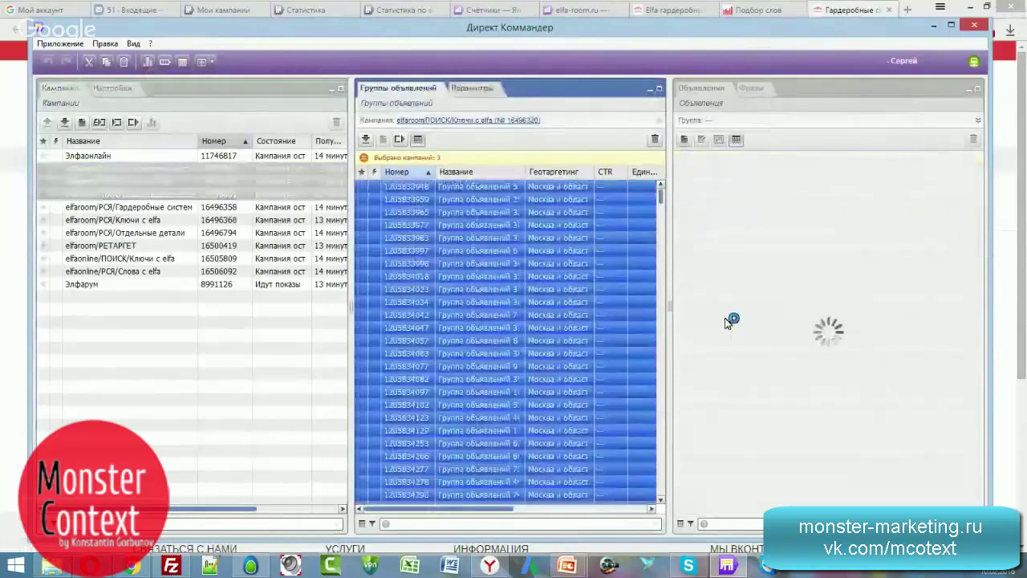
Step: Return to the browser and examine the layout and product categories of the elfa-room.ru online shop landing page
click(818, 10)
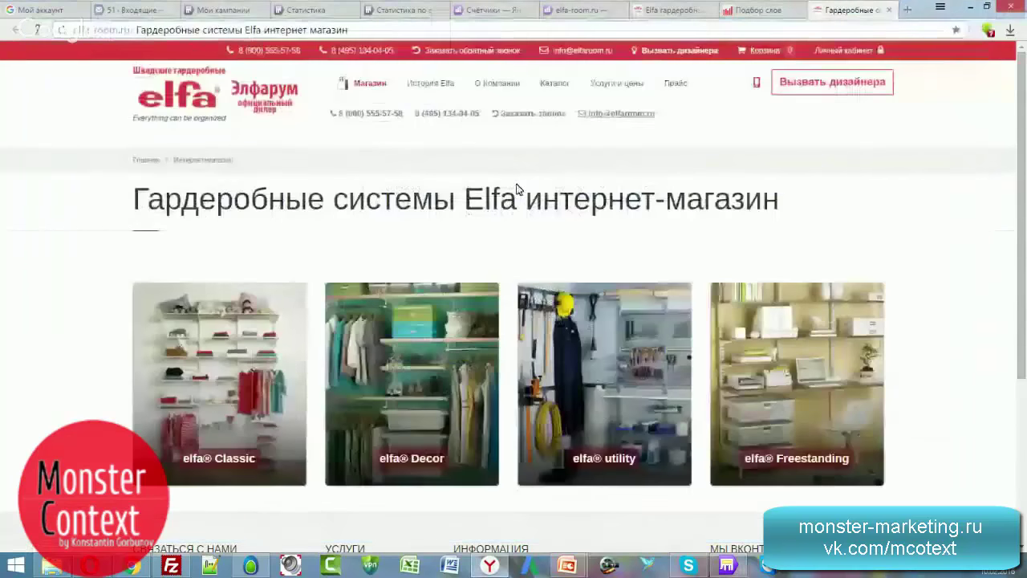
scroll(513, 232, down, 1)
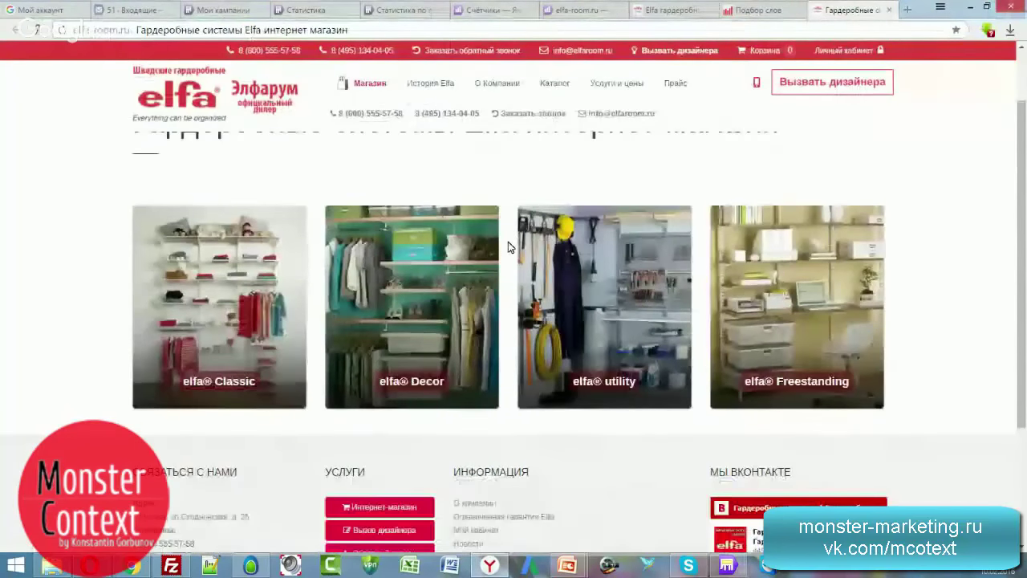
scroll(507, 246, down, 1)
scroll(507, 246, up, 2)
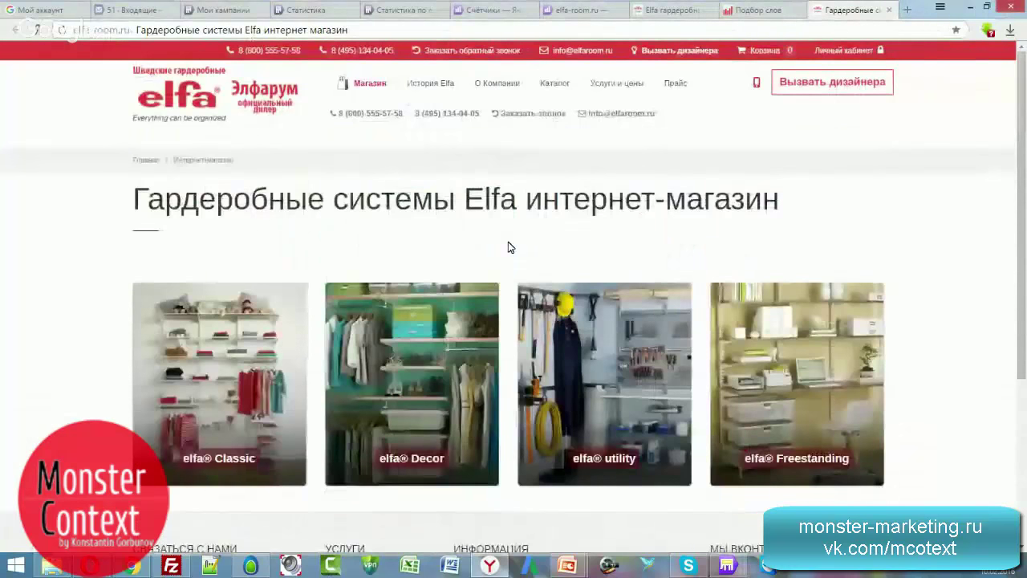
scroll(507, 246, down, 1)
scroll(508, 242, up, 1)
scroll(509, 246, down, 1)
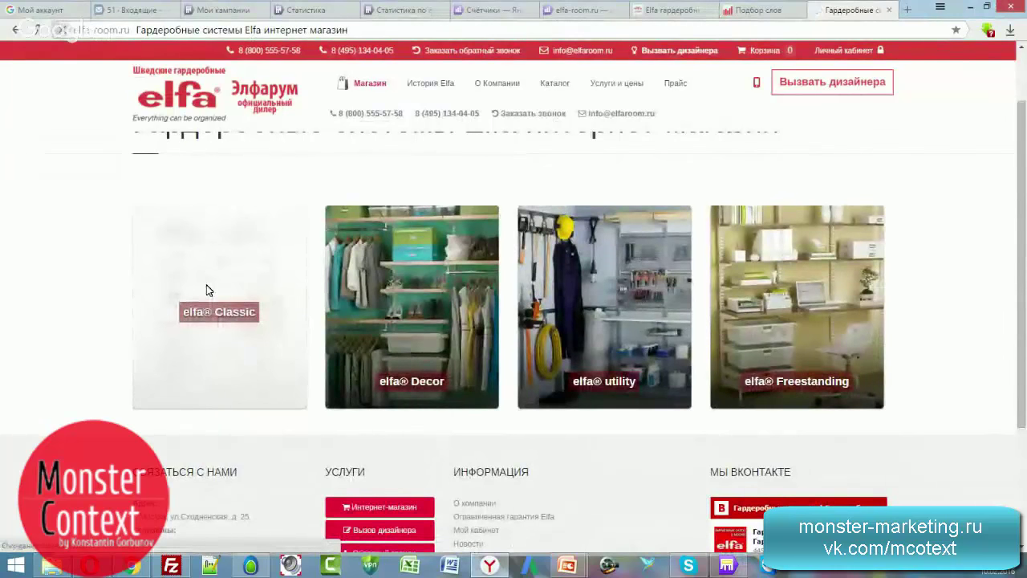
Step: Open the elfa Classic category, review its product subcategories and go back to the online shop overview
click(207, 290)
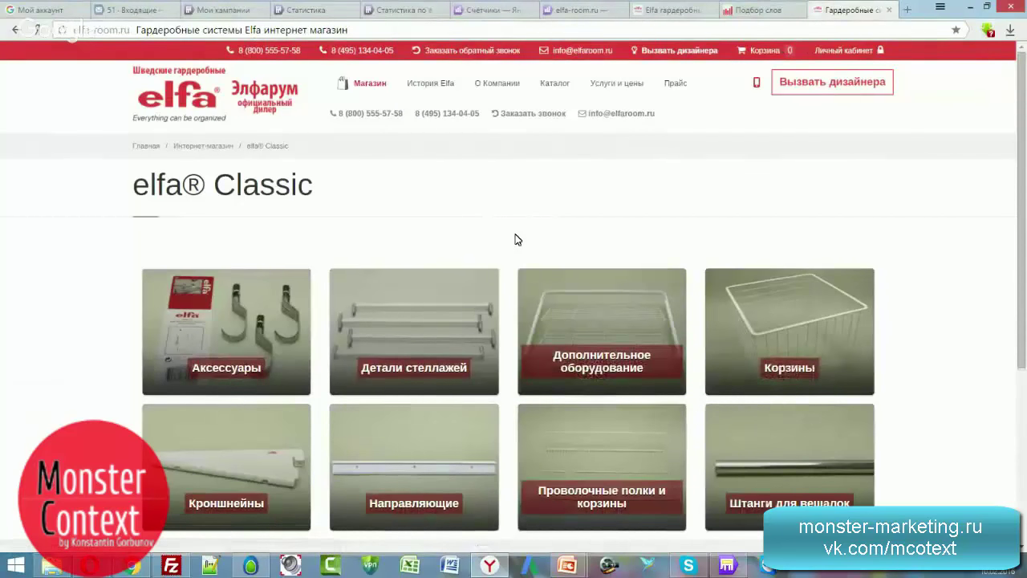
scroll(514, 249, down, 2)
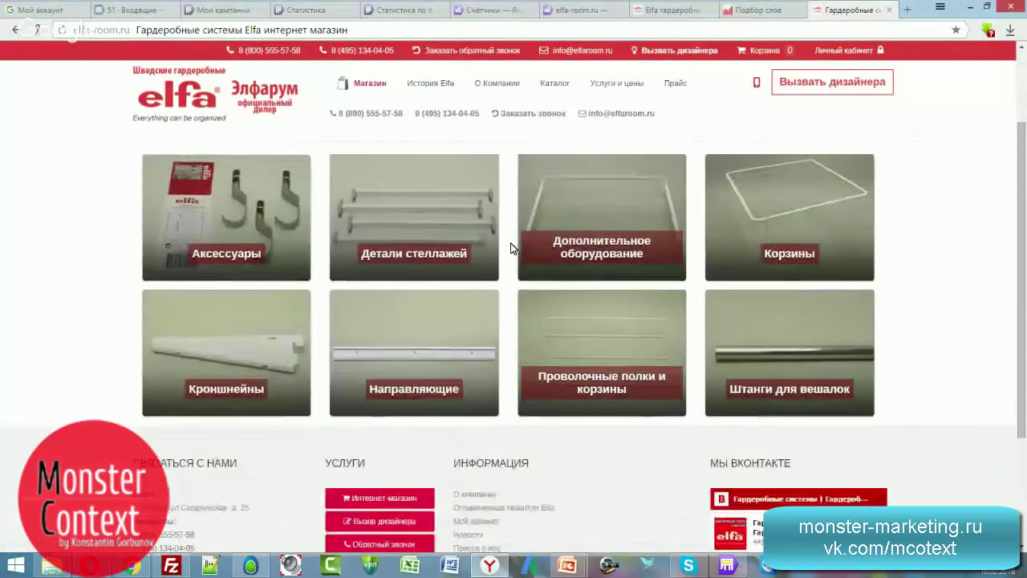
scroll(509, 252, up, 1)
scroll(508, 252, up, 1)
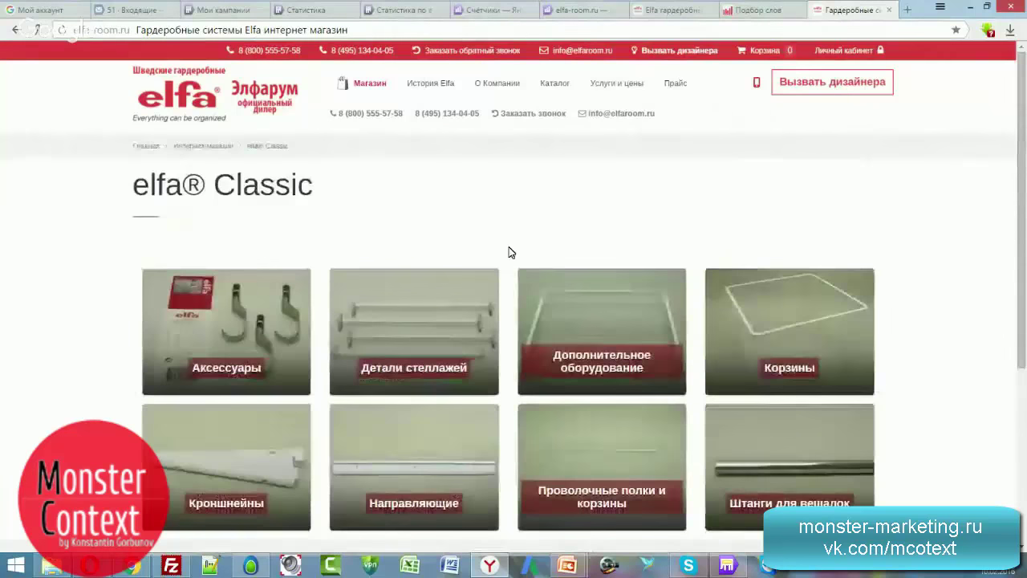
click(222, 152)
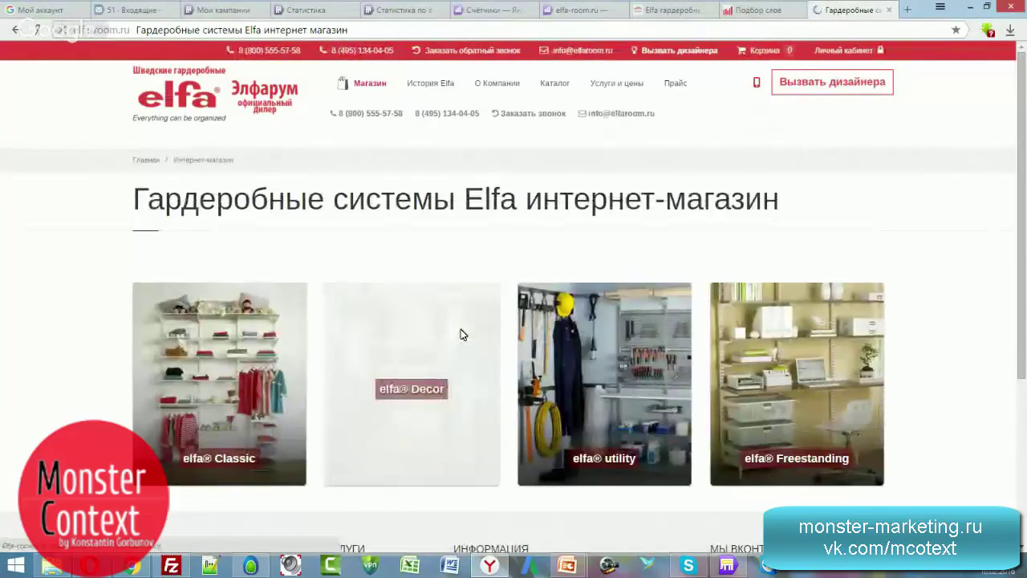
Step: Open the elfa Decor category, review its subcategories and go back to look over the online shop overview
click(462, 334)
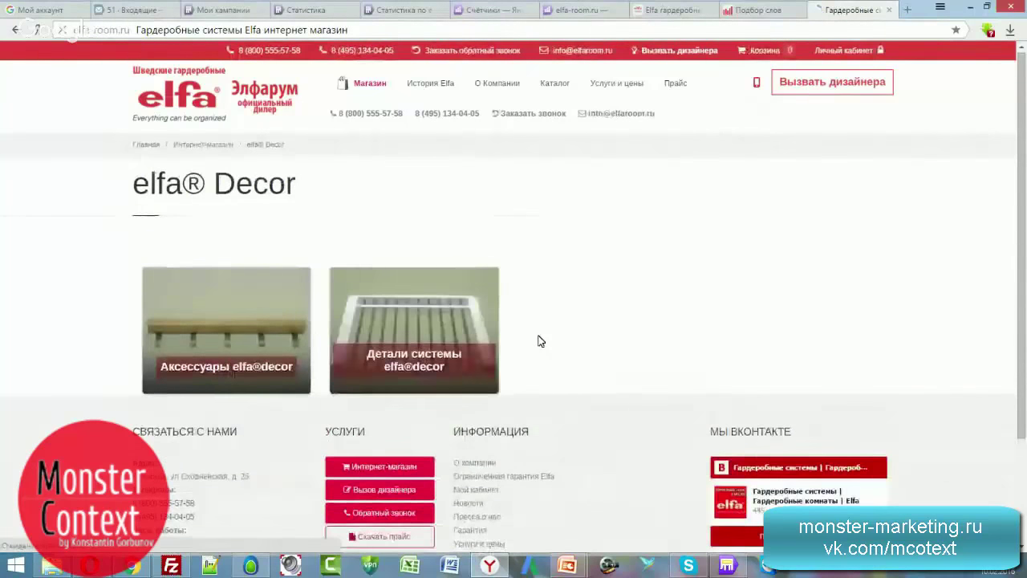
scroll(606, 336, down, 2)
scroll(606, 337, up, 1)
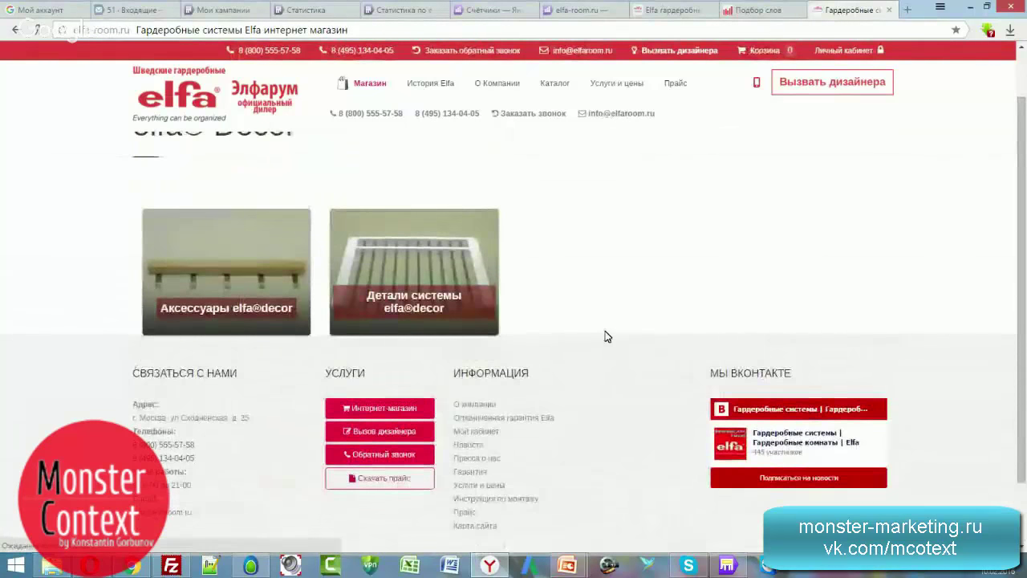
scroll(608, 336, up, 1)
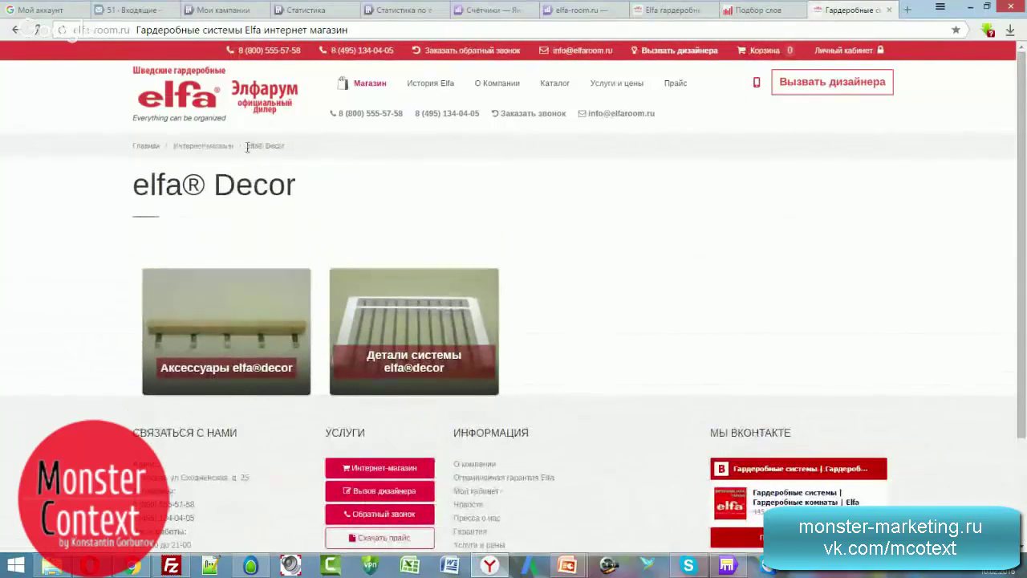
click(221, 152)
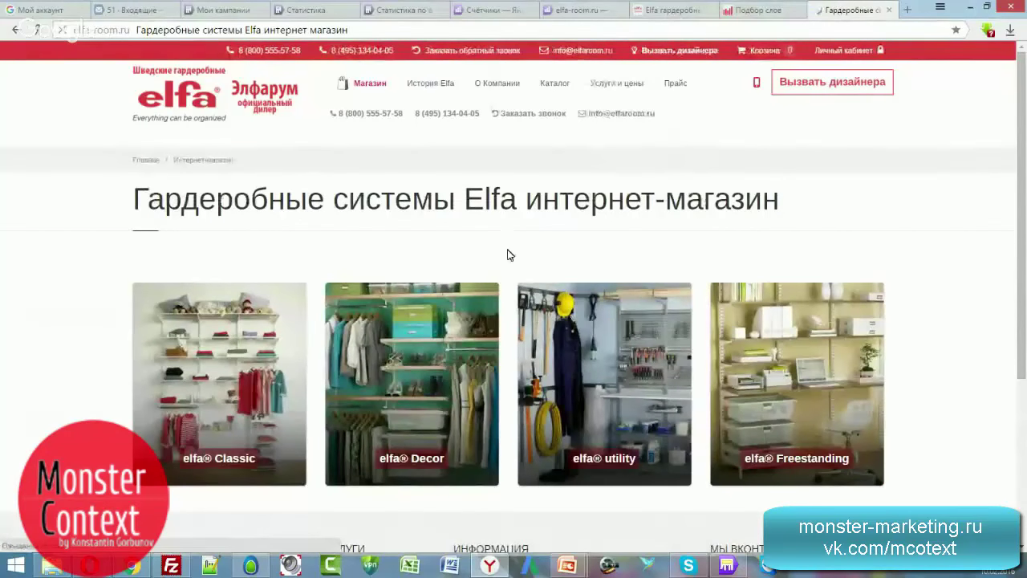
scroll(545, 256, down, 1)
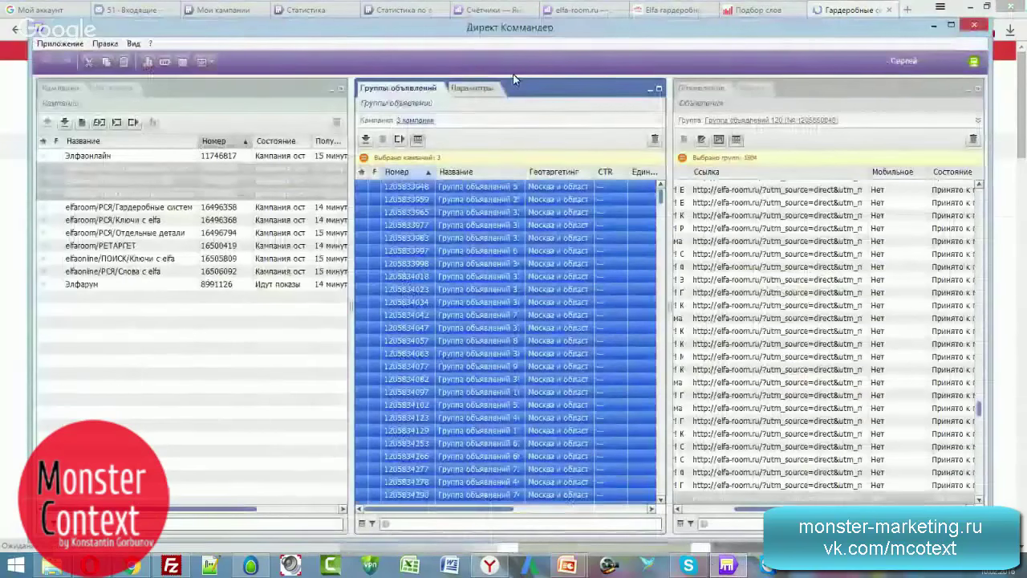
Step: List the key phrases of the selected ad groups in Direct Commander and return to the elfa utility page in the browser
click(752, 88)
click(783, 212)
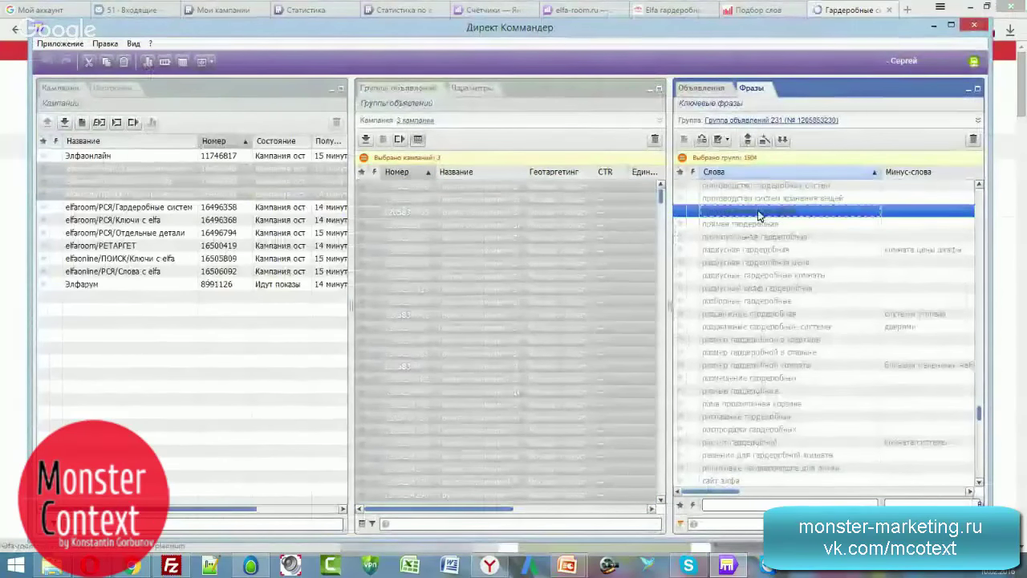
click(840, 14)
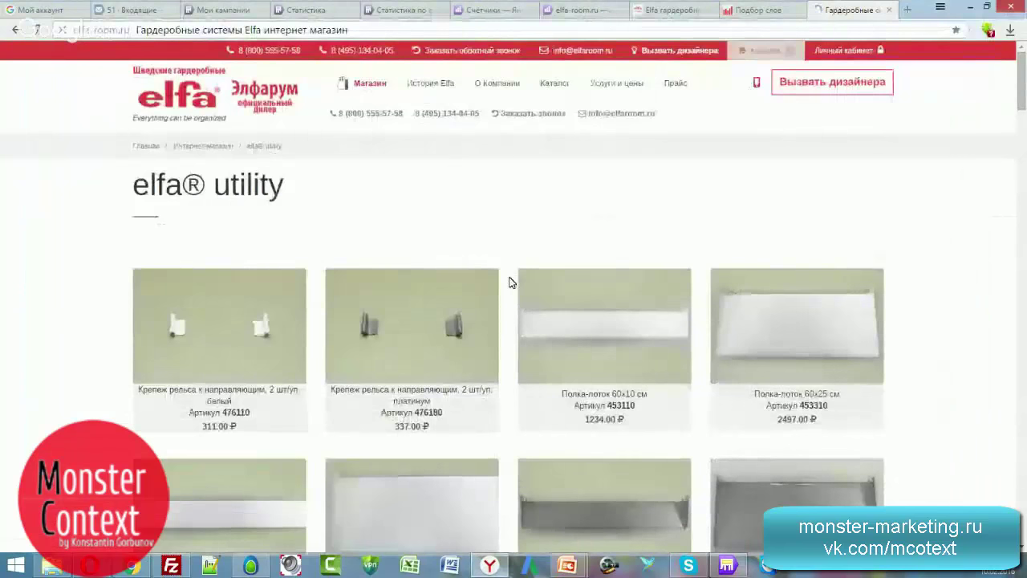
Step: Look through the elfa utility product listing, return to the shop sections and open the site's Каталог page
scroll(512, 281, down, 5)
scroll(515, 283, down, 8)
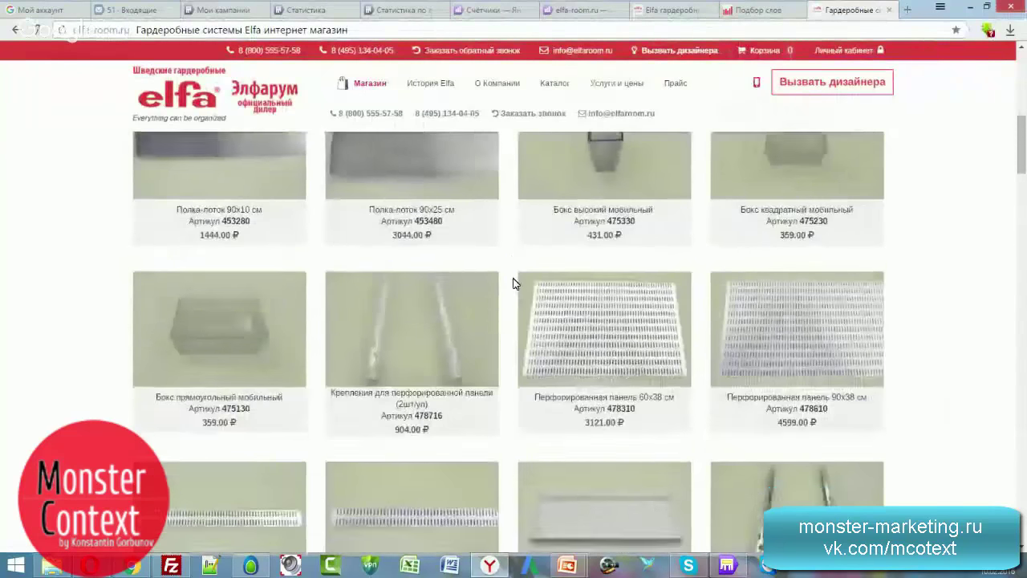
scroll(515, 283, down, 10)
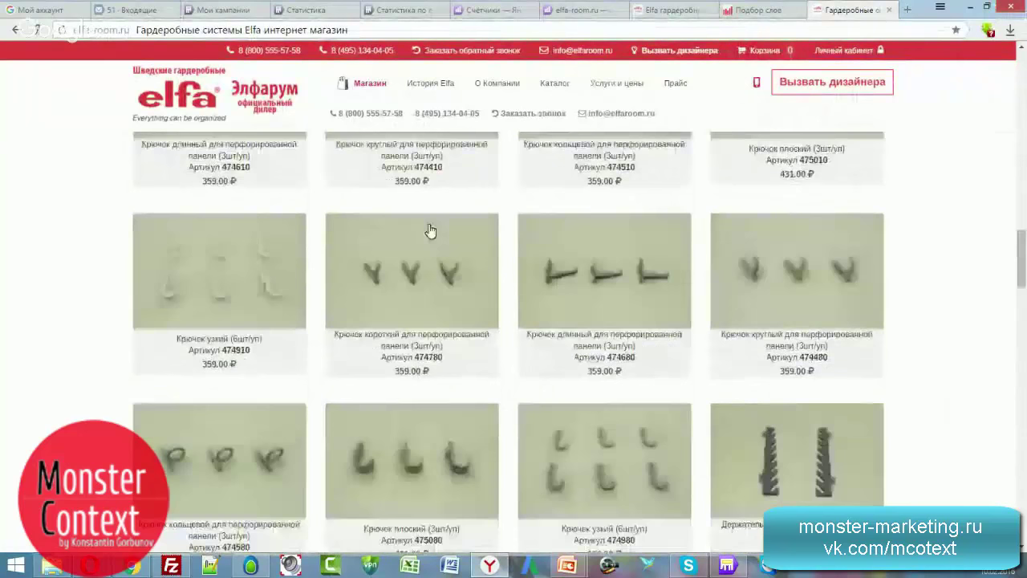
click(15, 29)
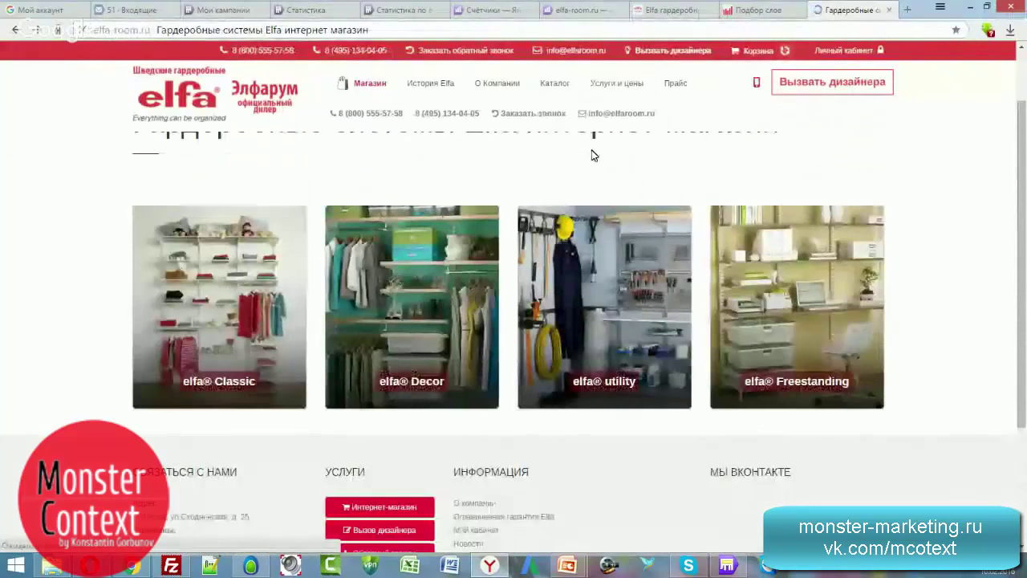
click(557, 84)
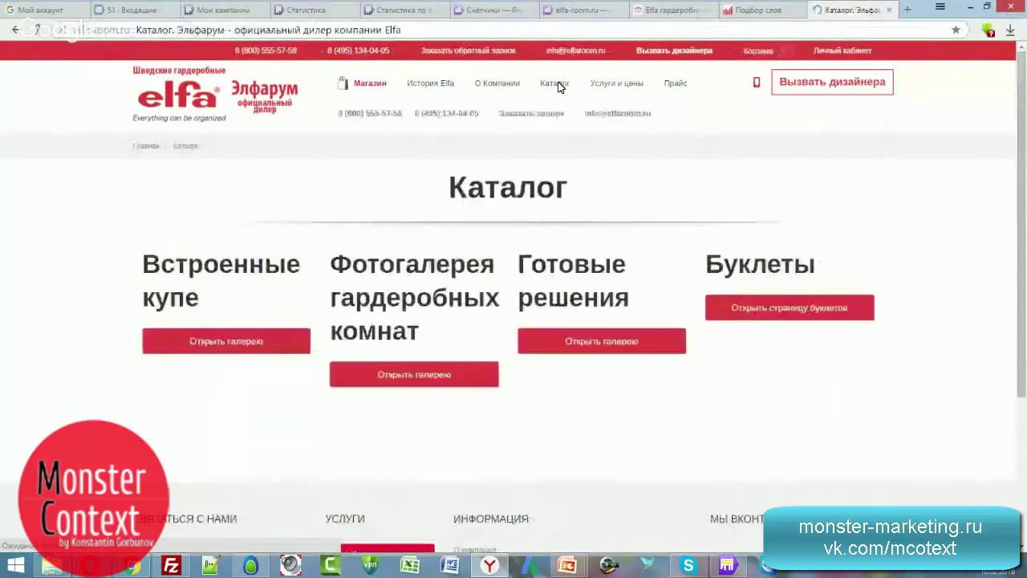
Step: Switch to Директ Коммандер and inspect the landing-page links of several ads in the Ссылка column
click(727, 566)
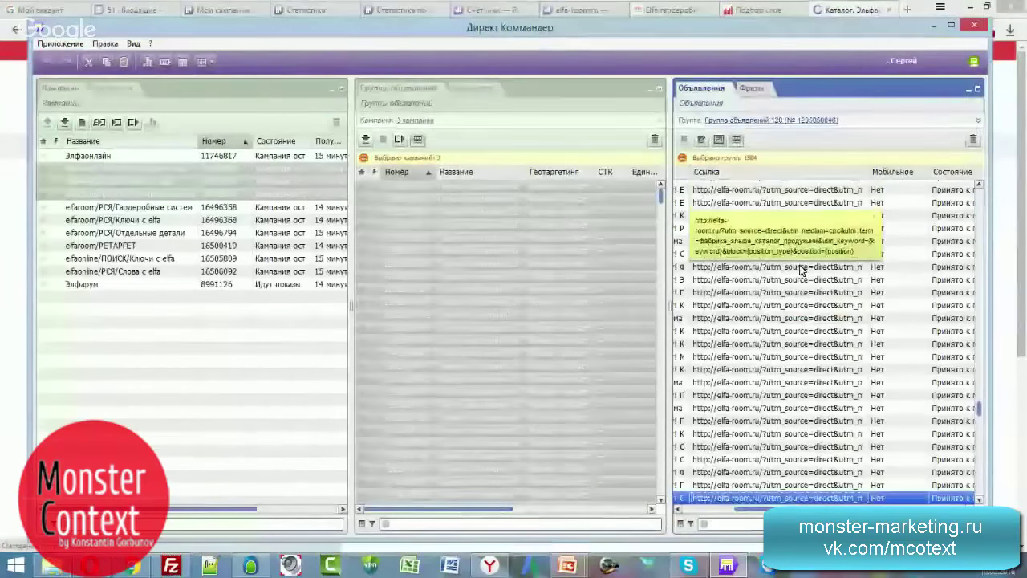
click(775, 292)
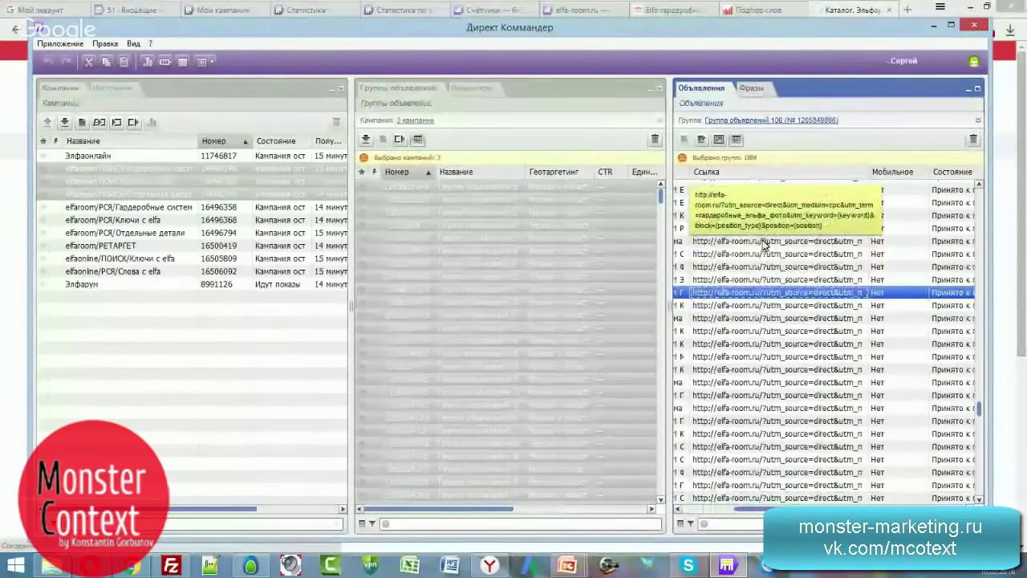
click(752, 267)
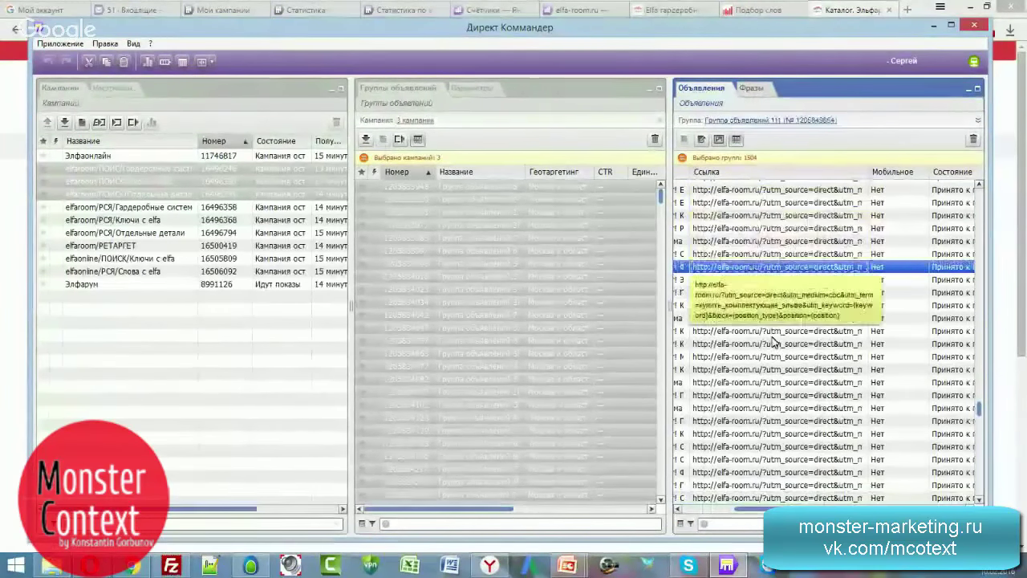
scroll(763, 305, down, 5)
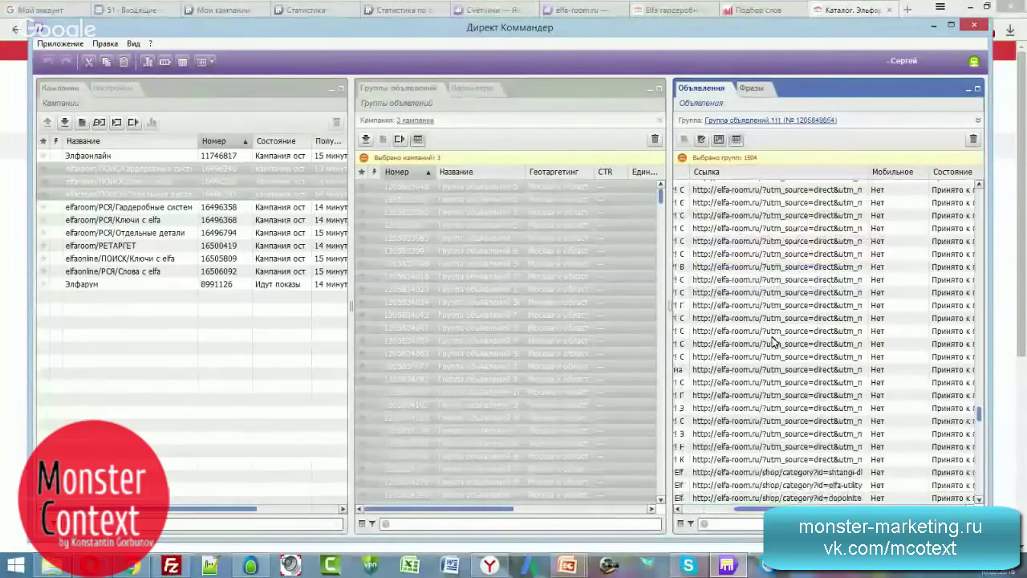
click(772, 343)
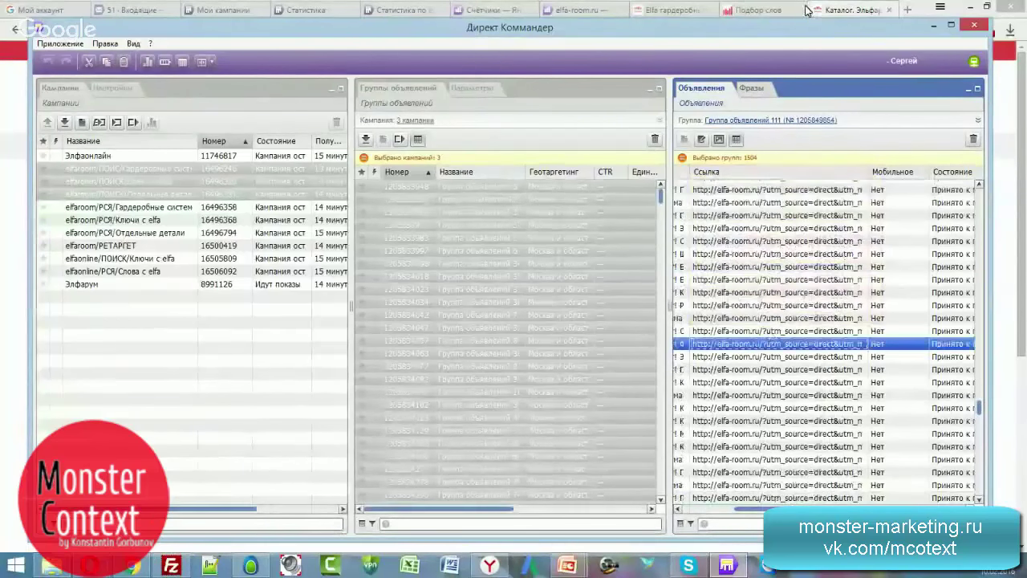
Step: Switch back to the site's Каталог page in the browser and open the Встроенные купе gallery
click(839, 10)
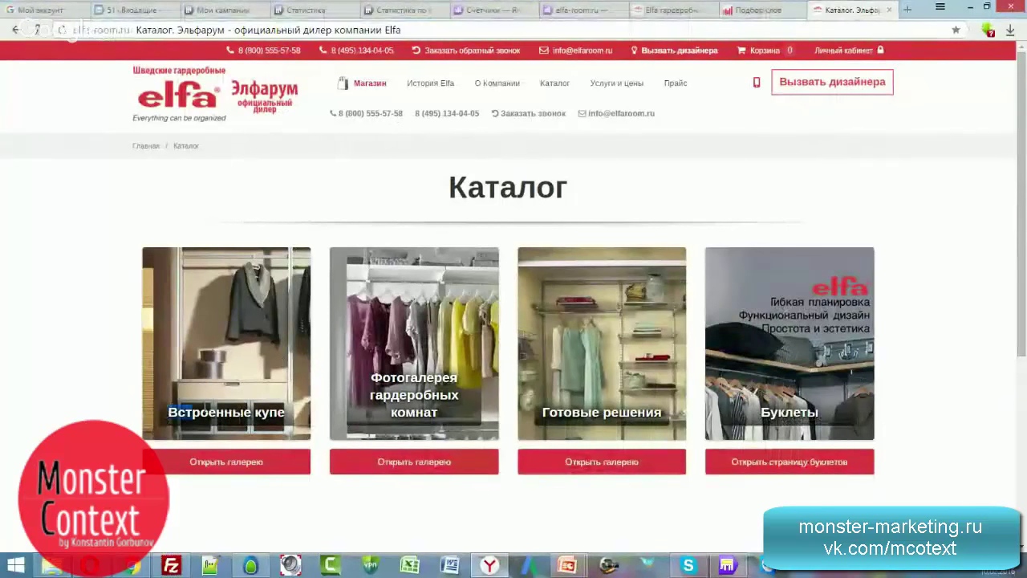
double_click(235, 426)
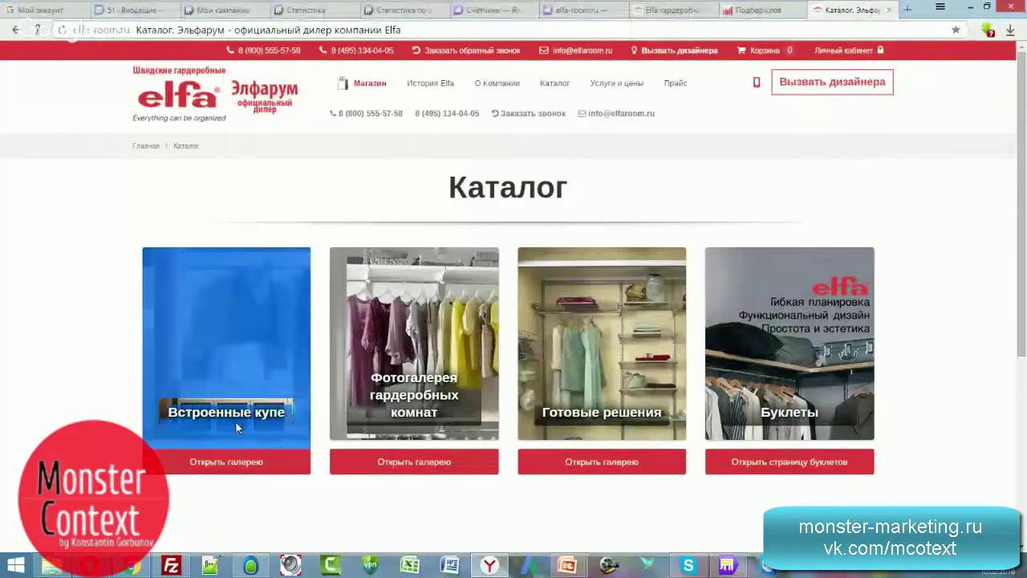
click(236, 461)
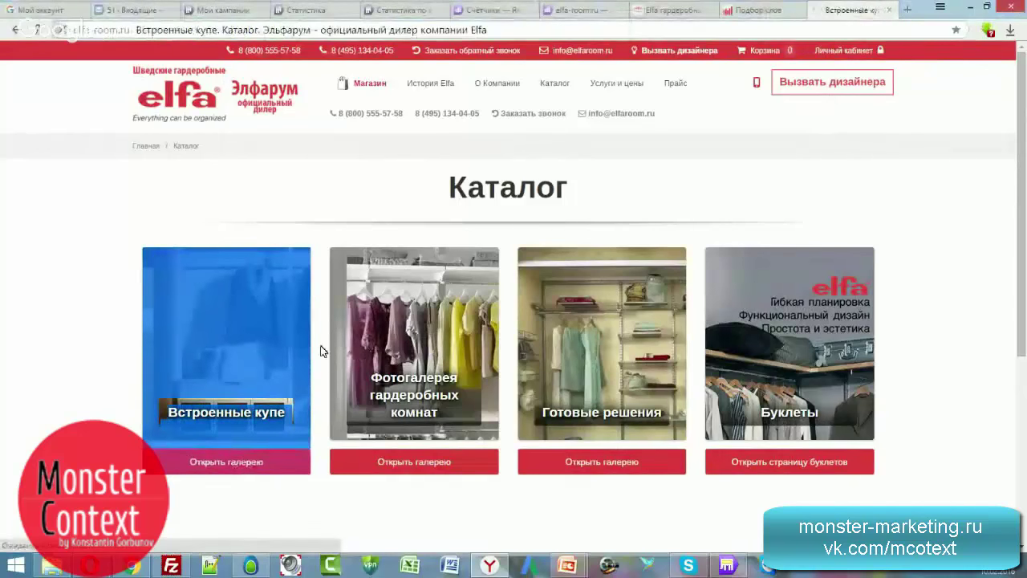
Step: Examine the description and the sliding-door photos on the Встроенные купе page
scroll(502, 333, down, 2)
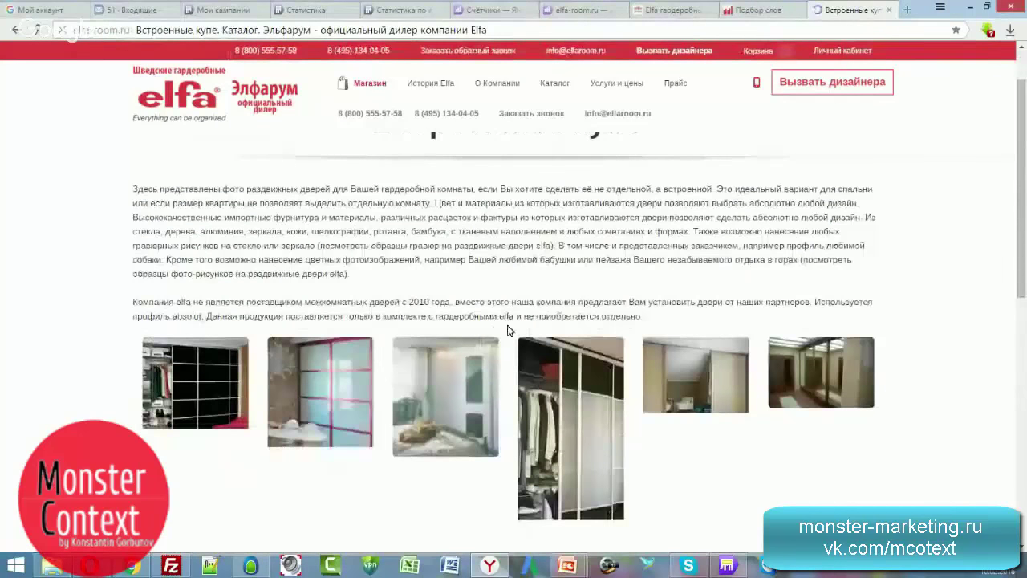
scroll(507, 330, down, 5)
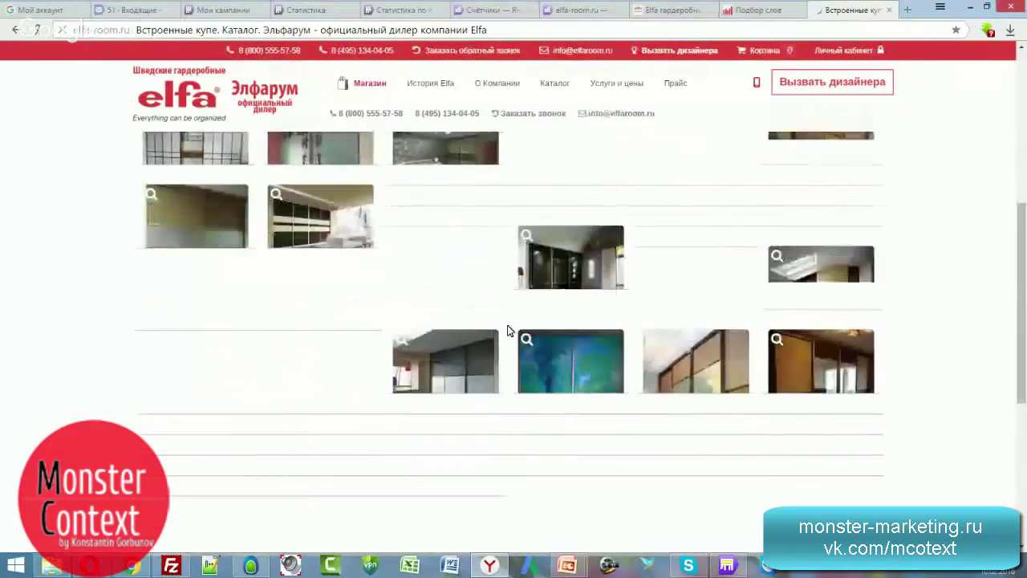
scroll(507, 329, up, 3)
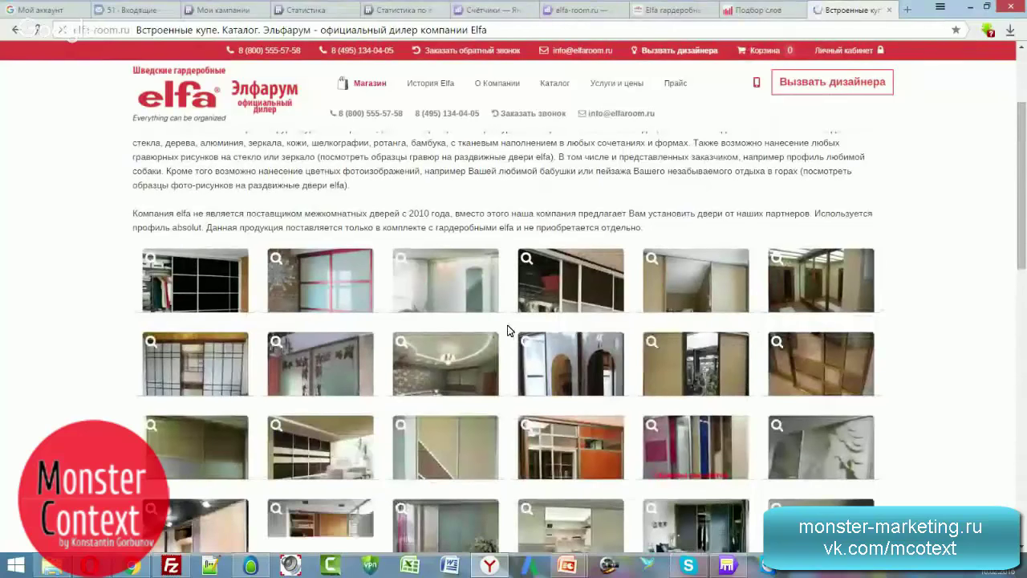
scroll(507, 330, down, 1)
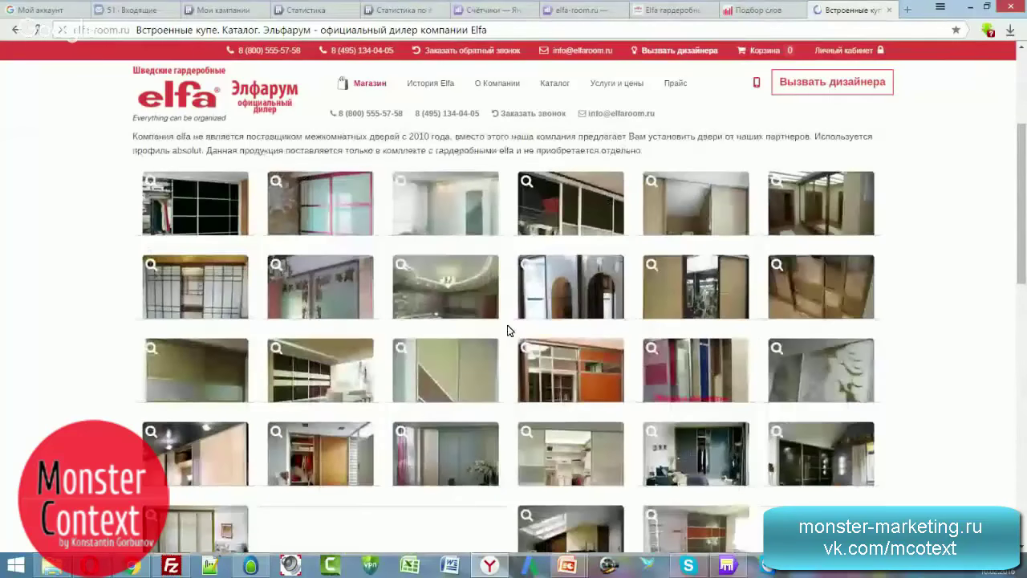
scroll(507, 329, down, 3)
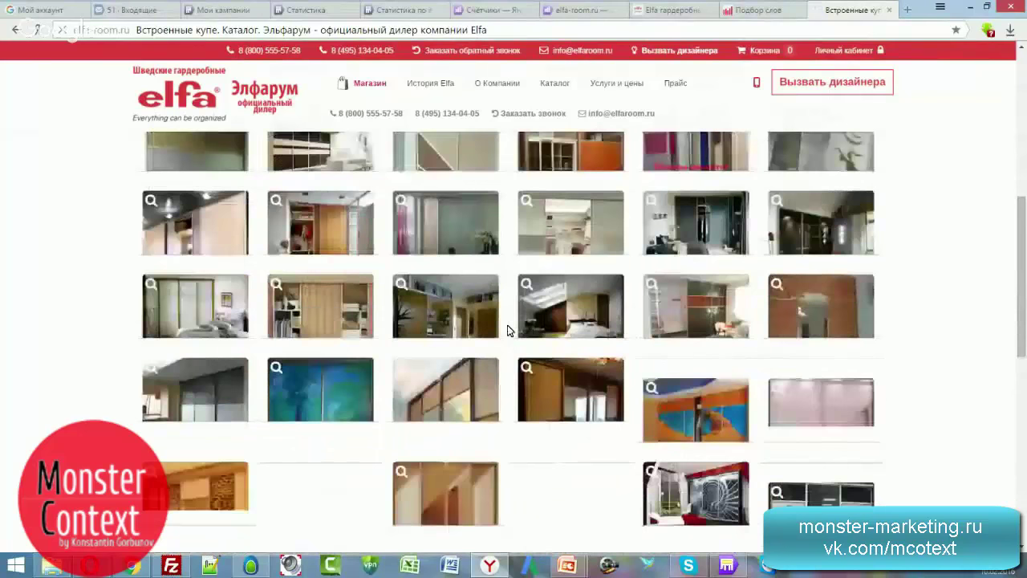
scroll(507, 330, down, 4)
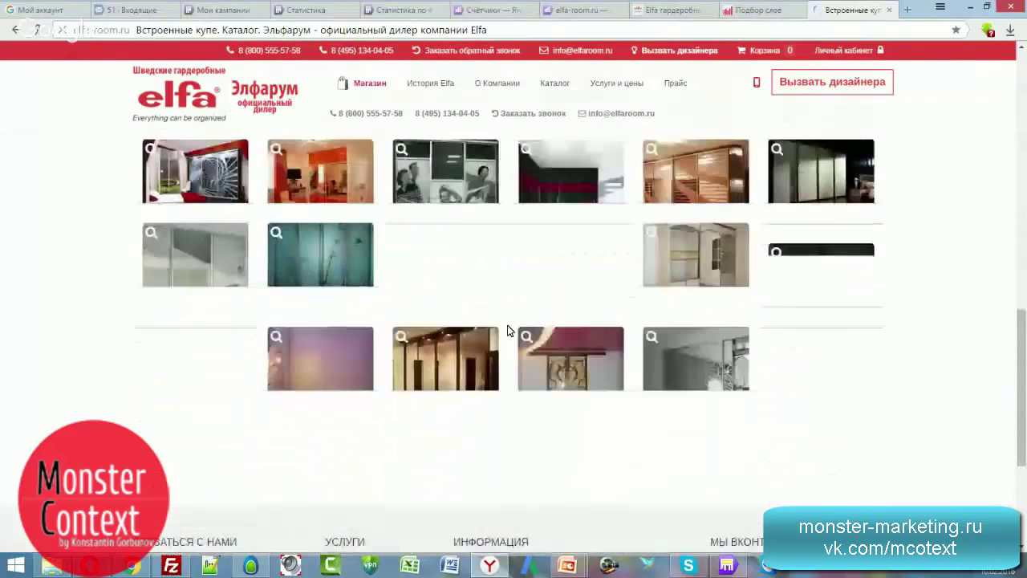
scroll(507, 330, up, 3)
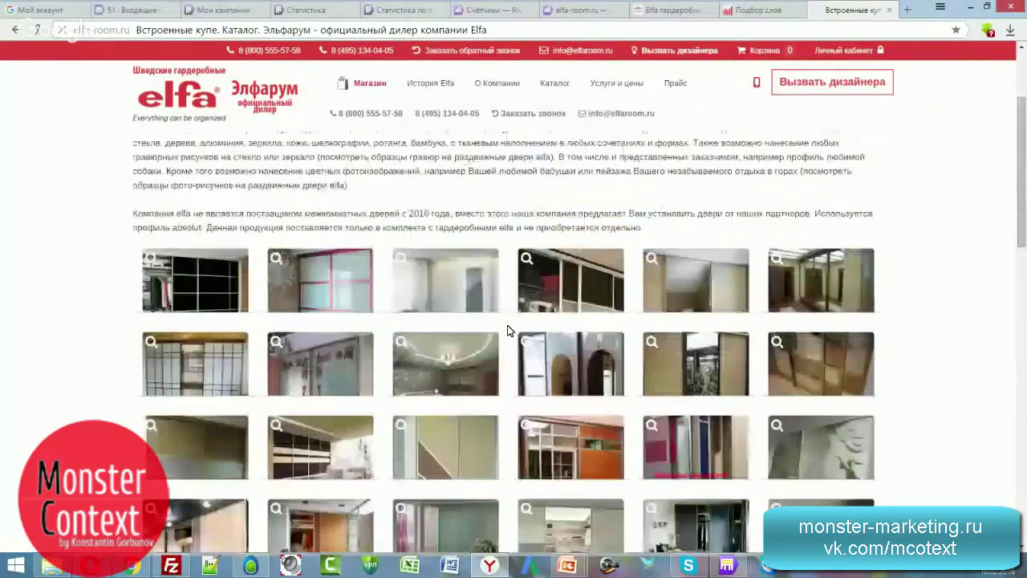
scroll(507, 330, up, 2)
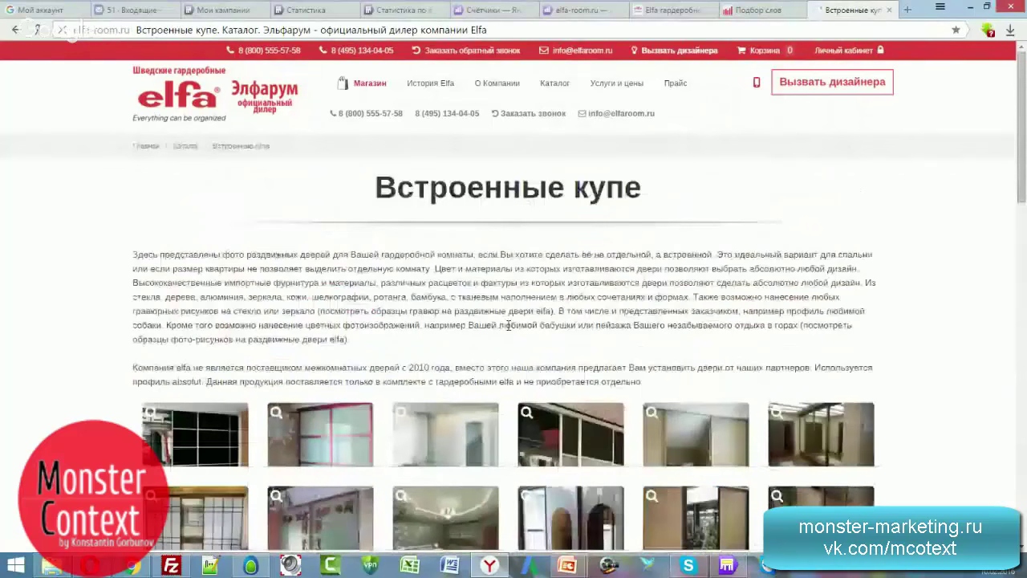
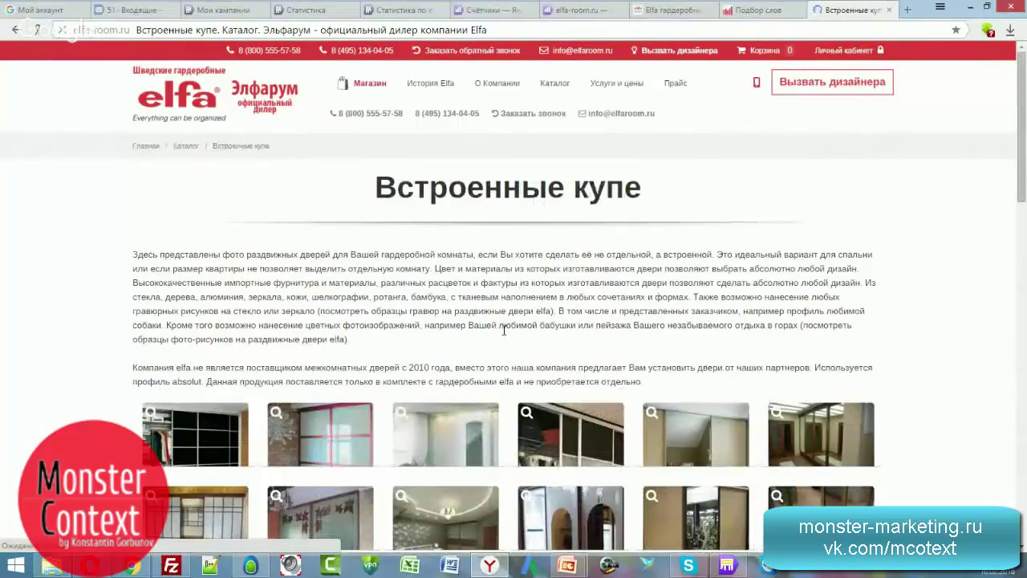
Step: Switch to Директ Коммандер, bring the ad headlines into view and select the Гардеробные Эльфа фото ad
click(727, 567)
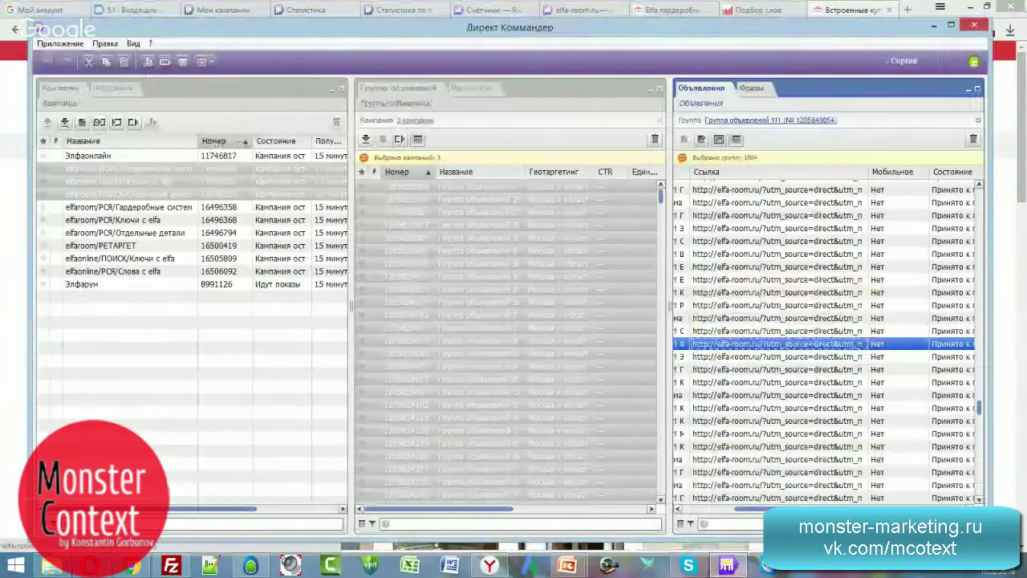
drag(775, 512, 738, 511)
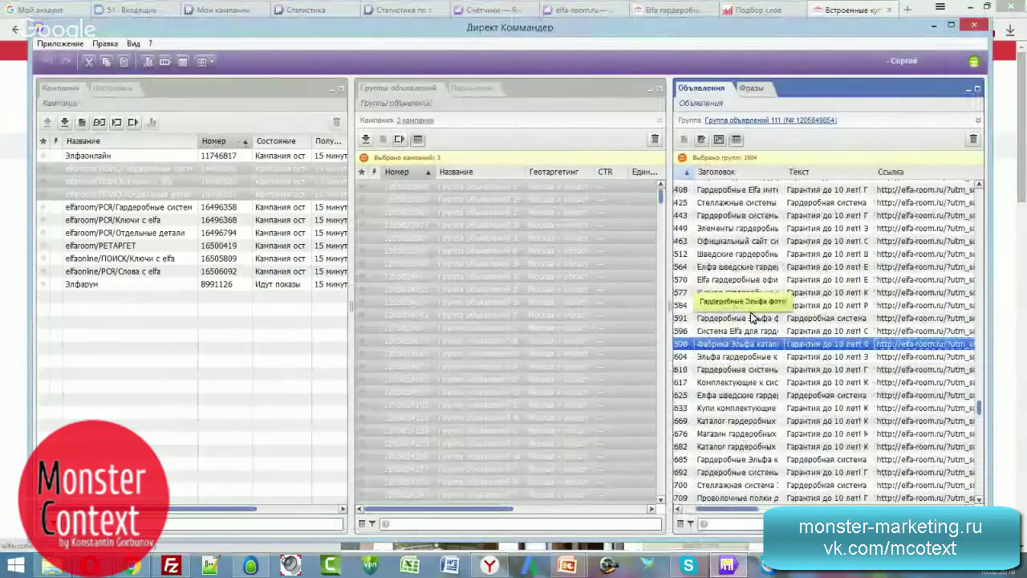
click(752, 318)
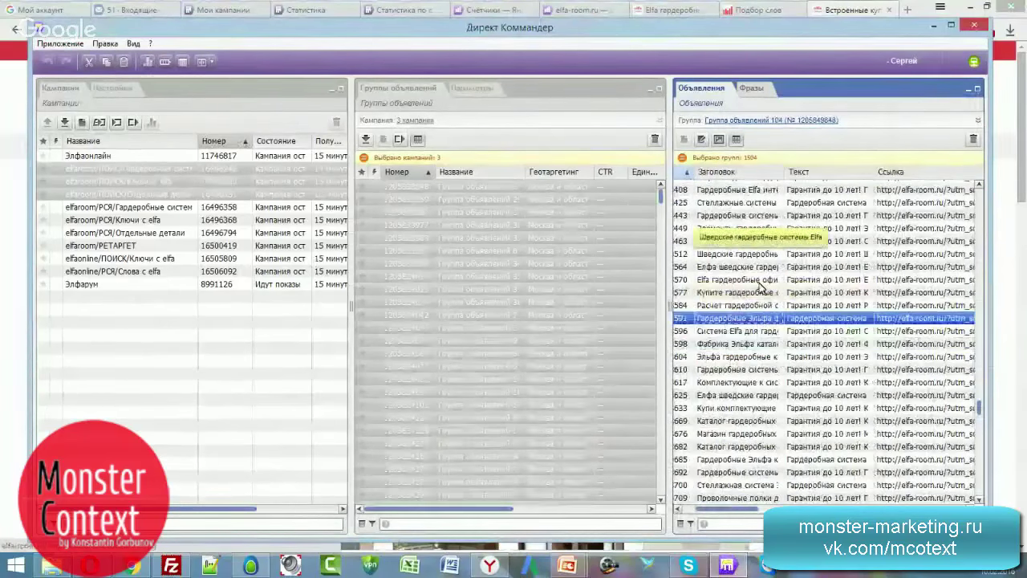
Step: Return to the site's Каталог page in the browser and open the Фотогалерея гардеробных комнат gallery
click(822, 8)
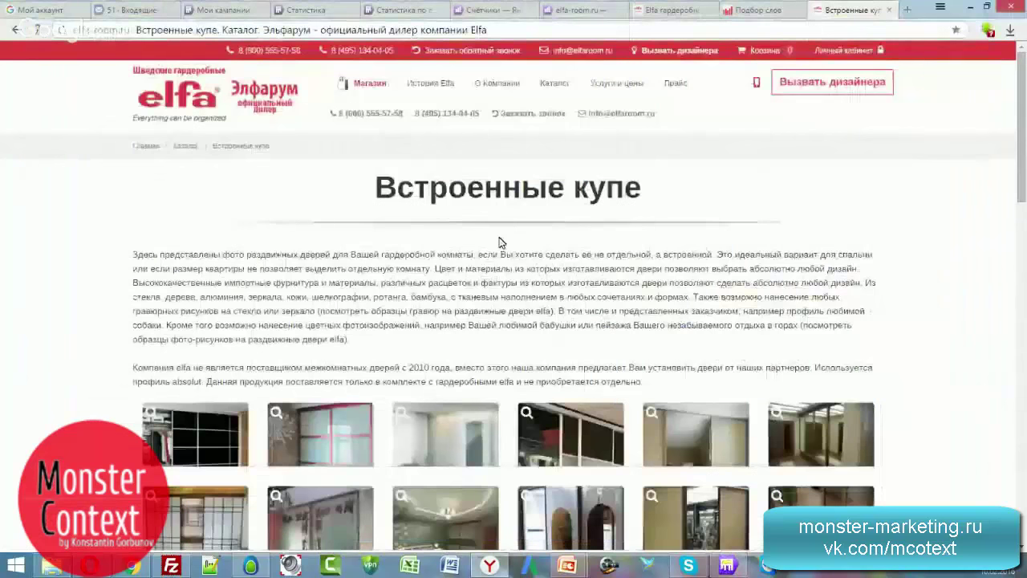
click(184, 147)
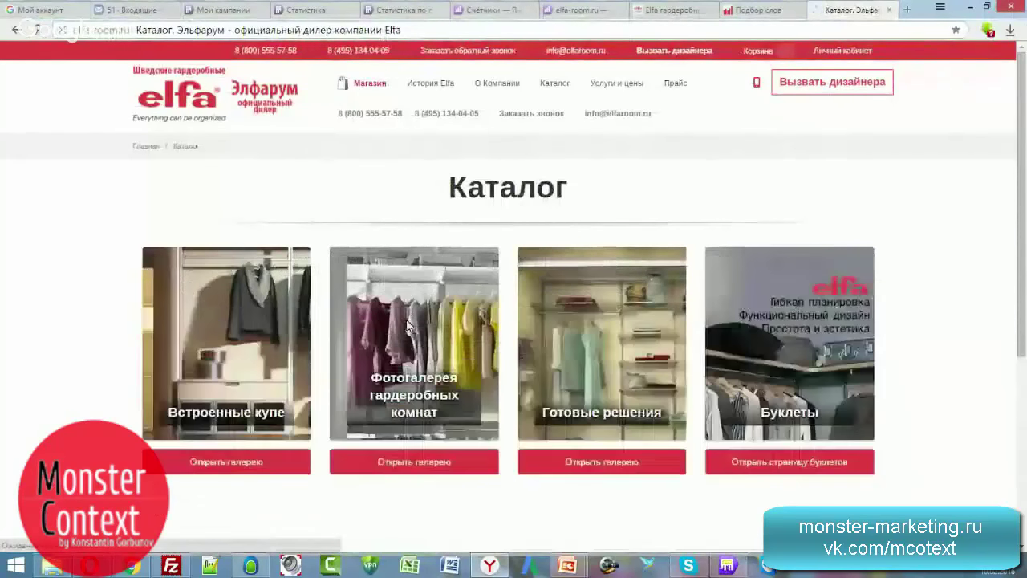
click(408, 464)
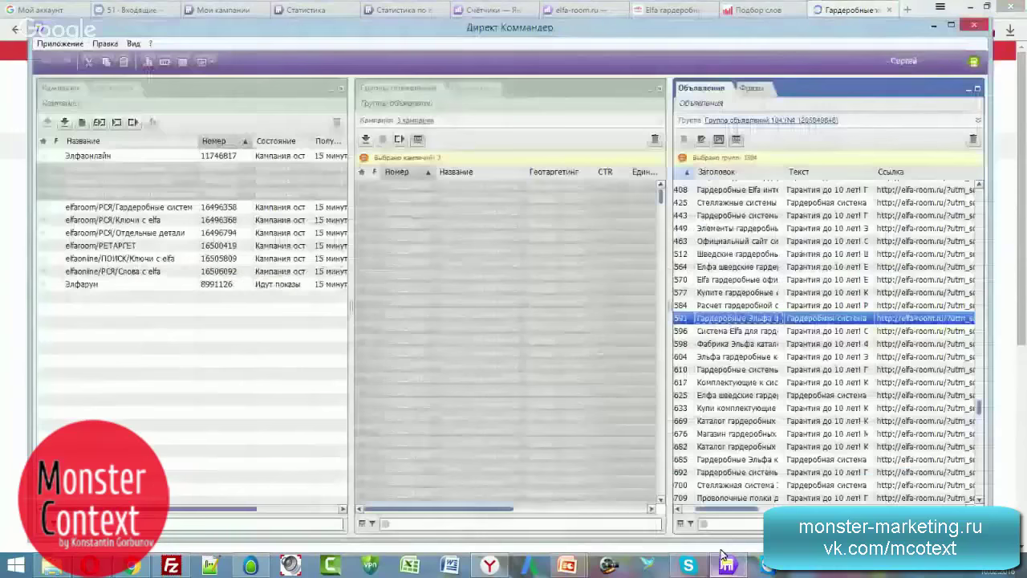
Step: Switch to Директ Коммандер and filter the ads list by headlines containing "Гардероб"
click(727, 566)
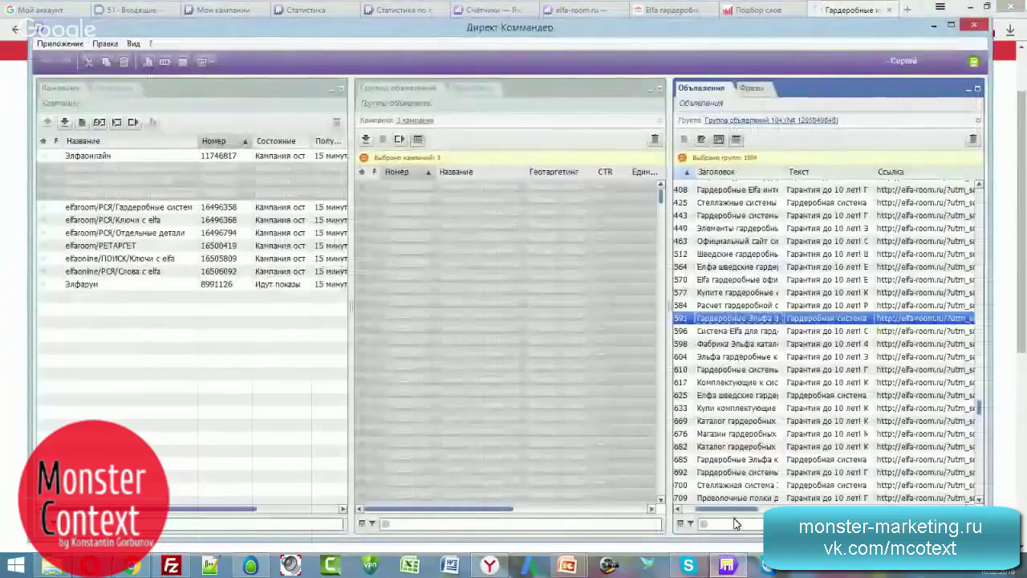
click(690, 524)
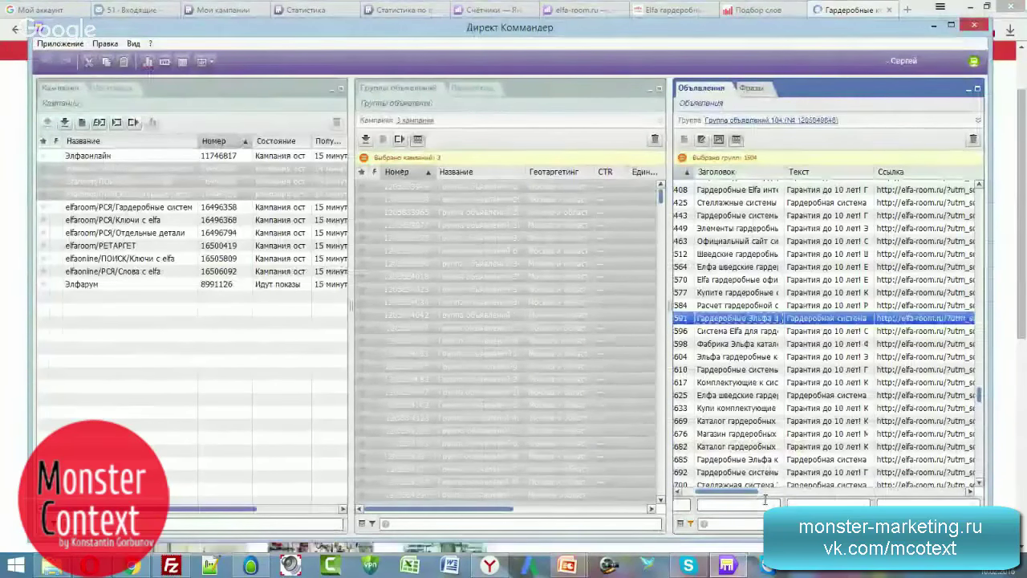
text(Гардероб)
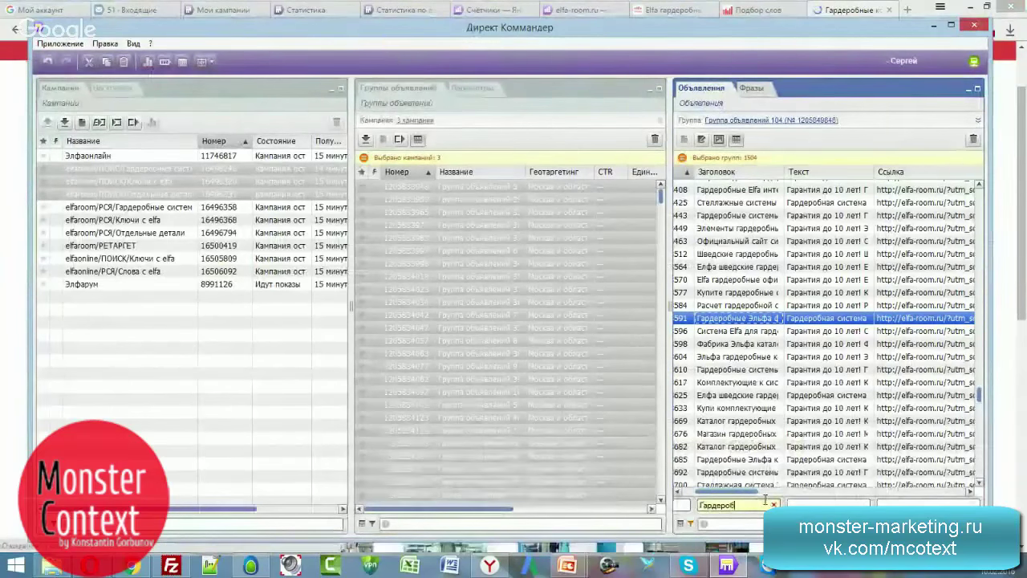
click(770, 505)
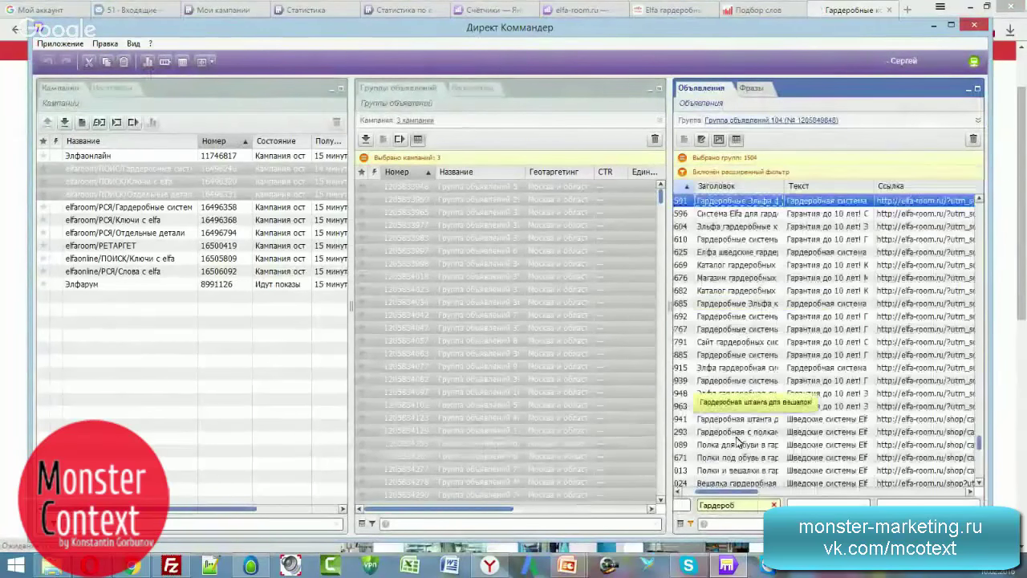
Step: Review the filtered ads, select the Вешалка гардеробная ad and inspect the ads' landing-page links
mouse_move(726, 491)
mouse_down()
mouse_move(754, 493)
mouse_move(731, 494)
mouse_up()
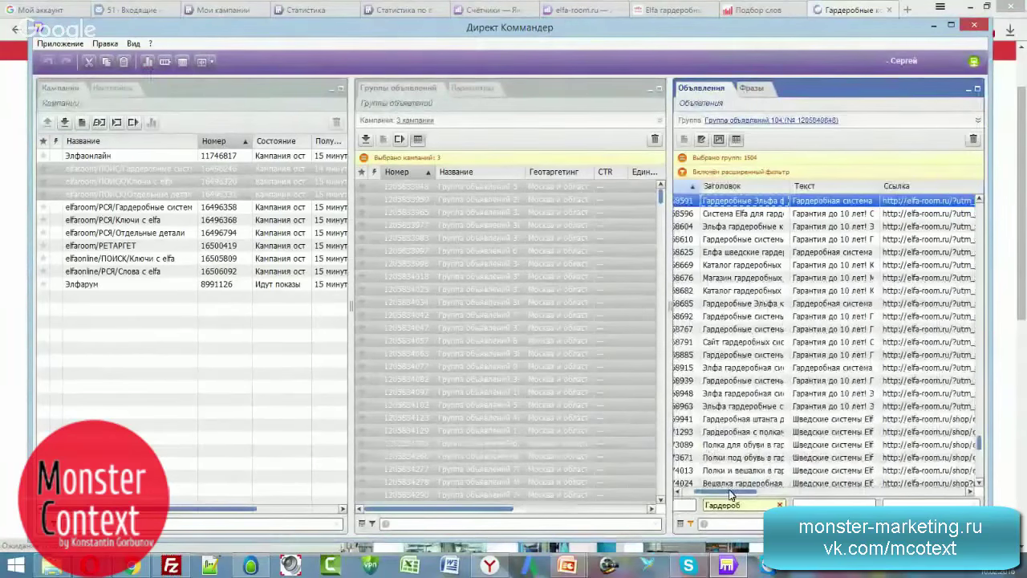
scroll(734, 385, down, 2)
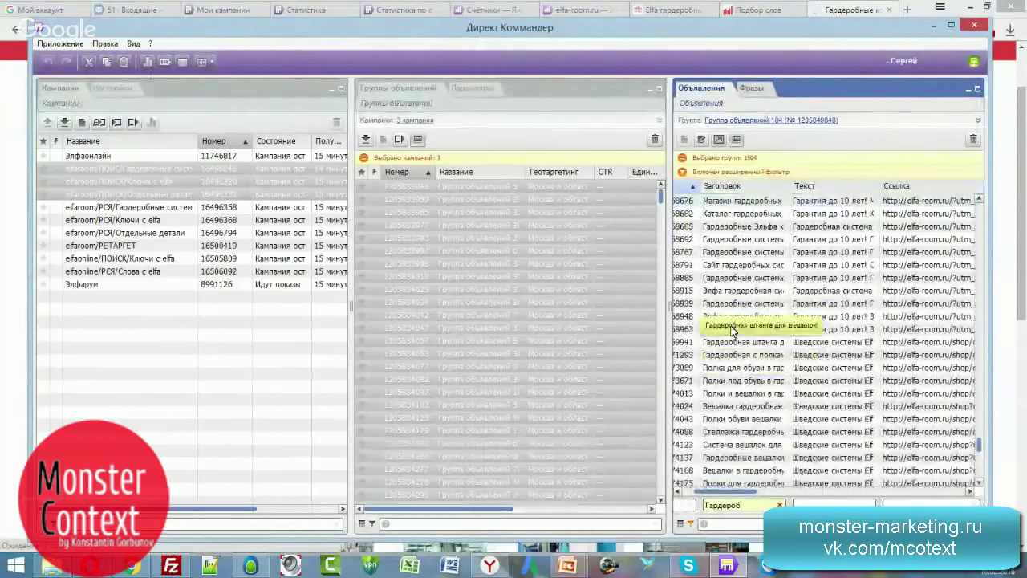
click(737, 410)
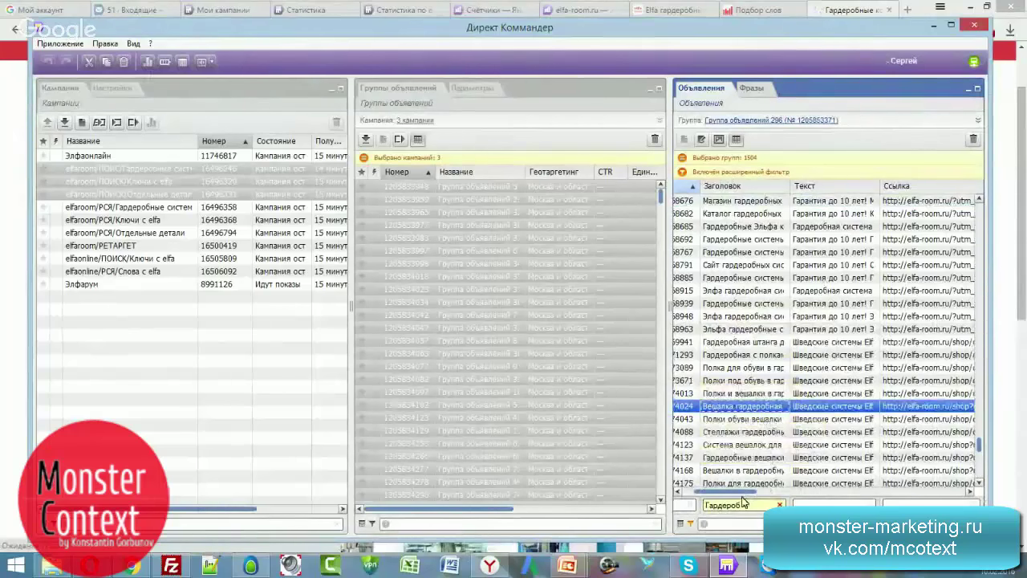
drag(741, 493, 792, 493)
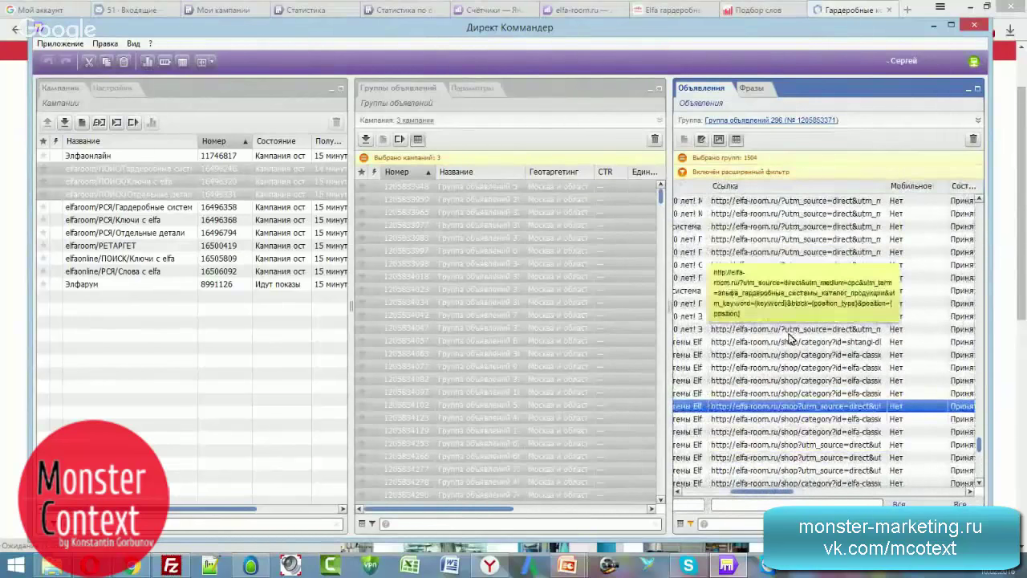
Step: Inspect the landing-page links of the ads filtered by "Гардероб", selecting several ads to compare their target URLs
click(793, 365)
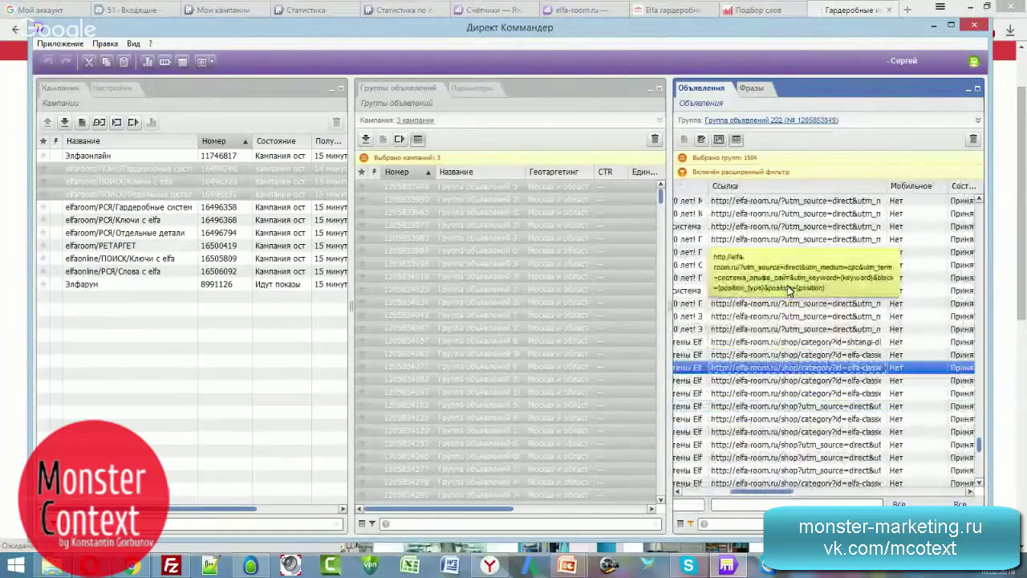
click(779, 253)
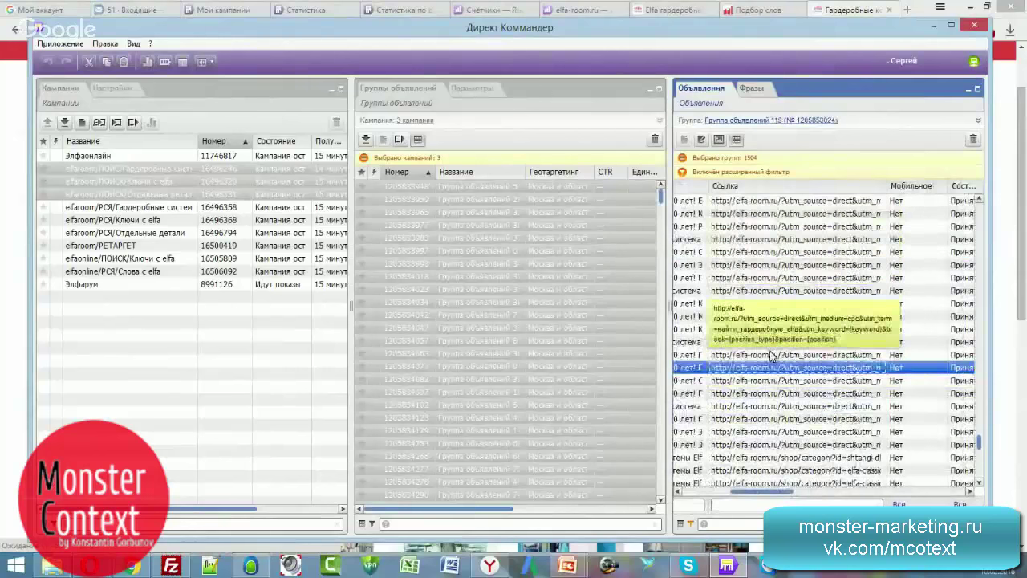
scroll(772, 356, down, 4)
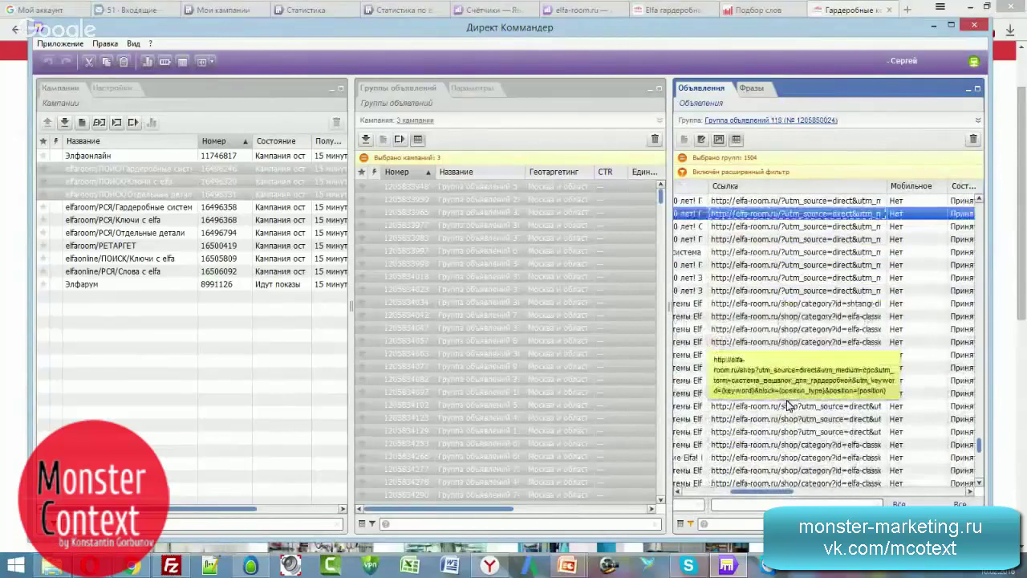
click(791, 329)
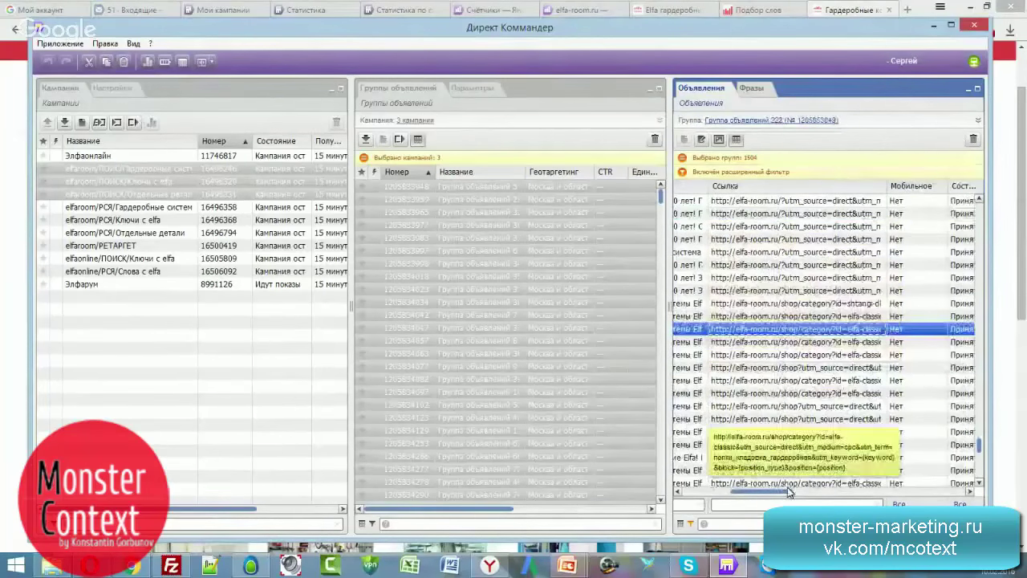
mouse_move(789, 491)
mouse_down()
mouse_move(745, 492)
mouse_move(772, 489)
mouse_up()
scroll(790, 393, down, 3)
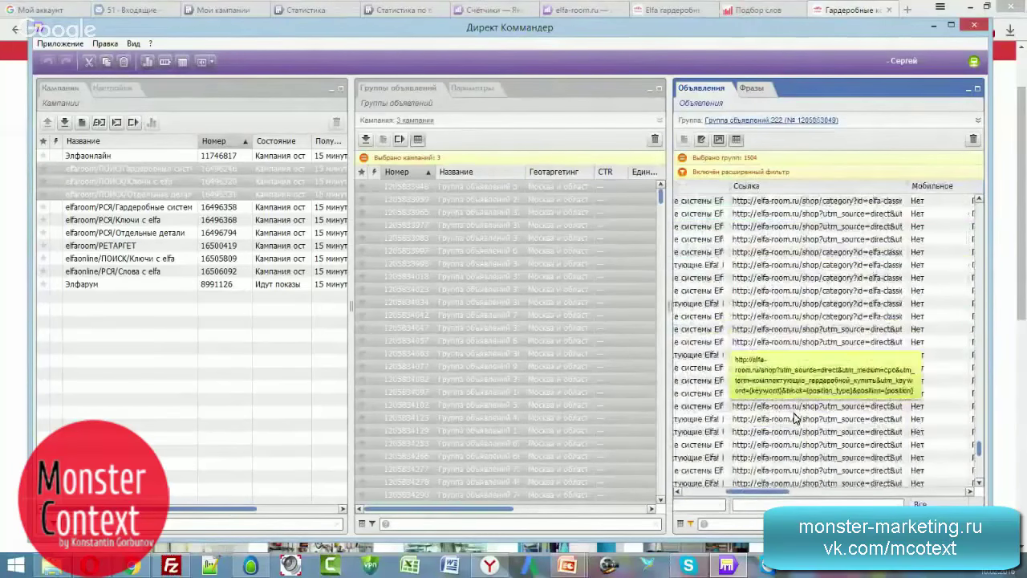
Step: Bring the headline column of the filtered ads into view and review the headlines back through the earlier ads
drag(777, 491, 750, 491)
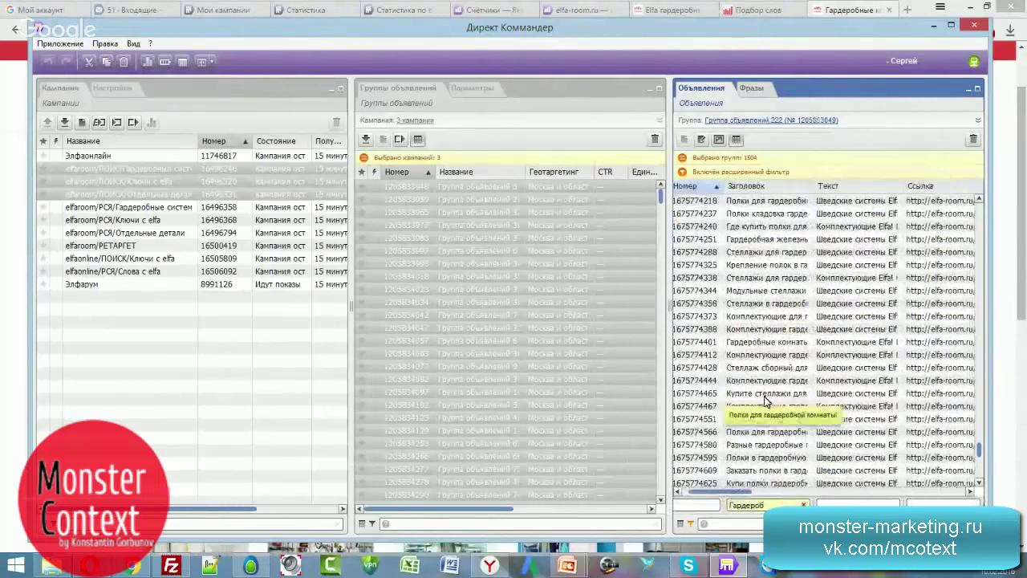
scroll(771, 393, up, 1)
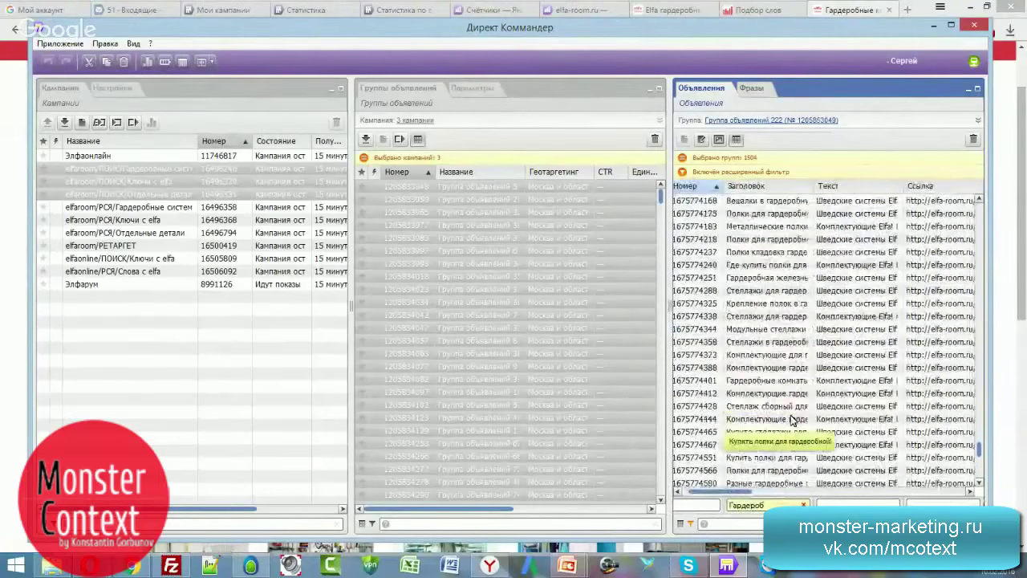
scroll(790, 419, up, 10)
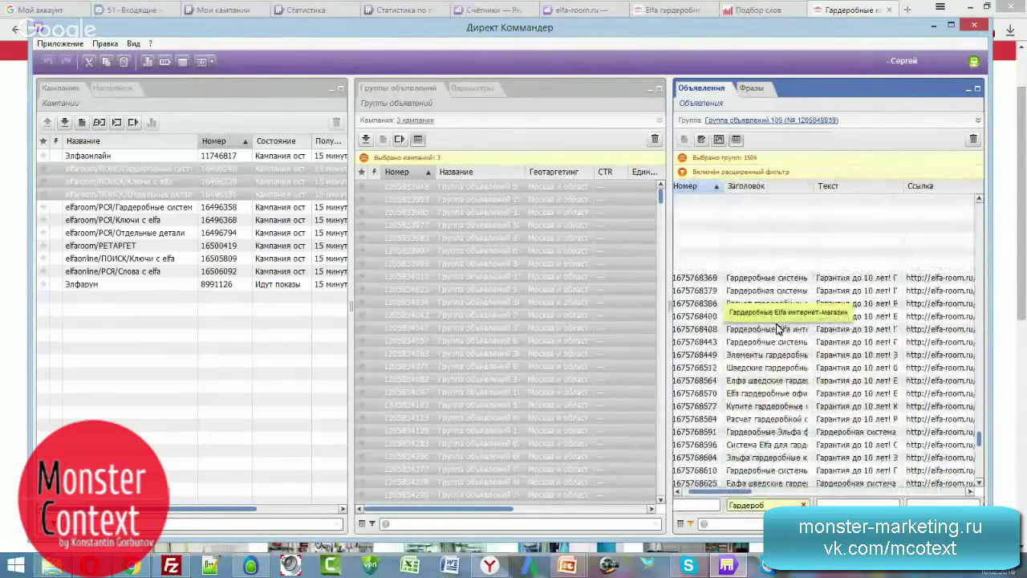
scroll(777, 327, up, 5)
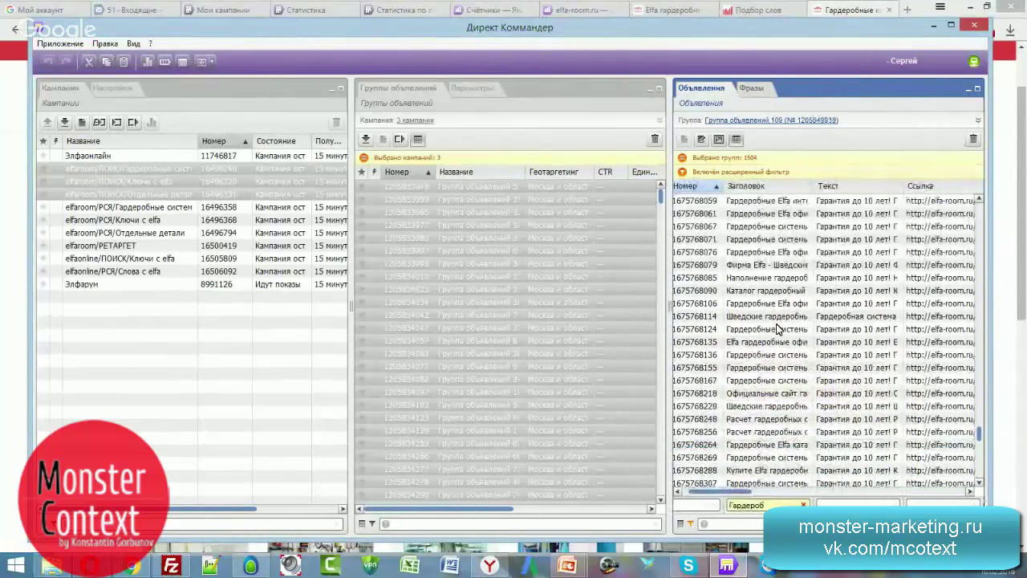
Step: Show the key phrases of the selected groups, select them all and request their prices and statistics
click(755, 88)
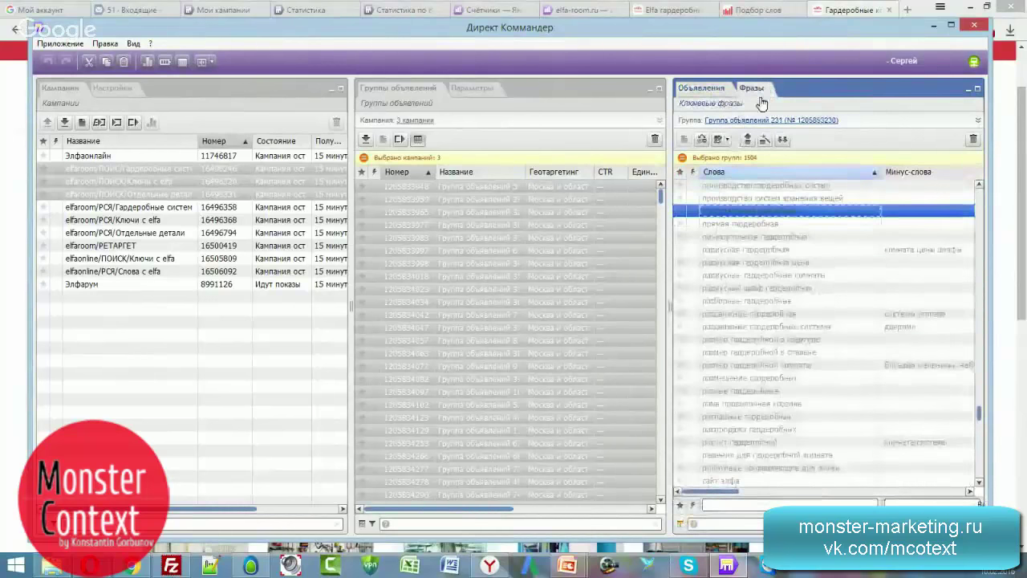
click(744, 299)
mouse_move(730, 496)
mouse_down()
mouse_move(860, 493)
mouse_move(712, 489)
mouse_up()
key(ctrl+a)
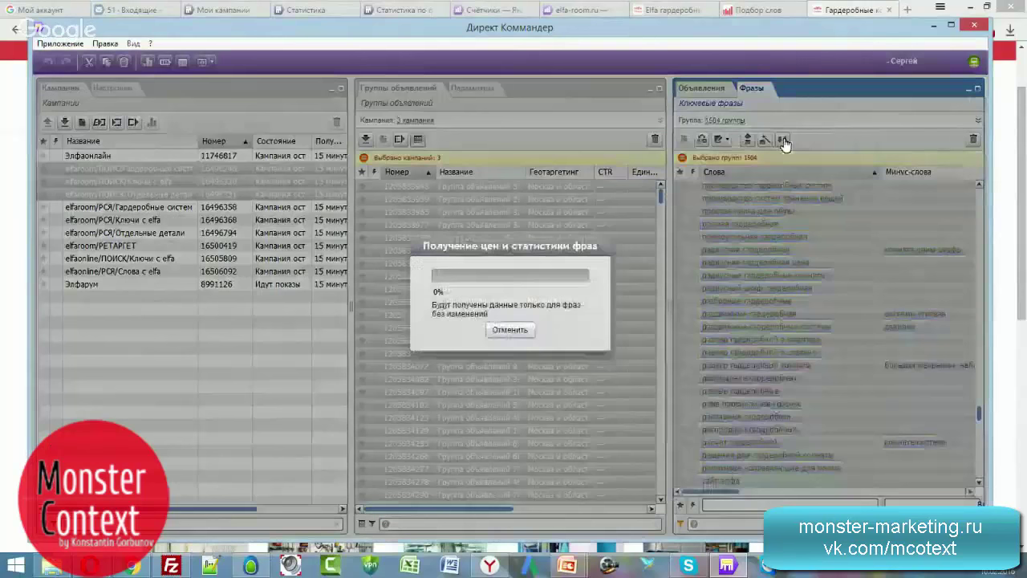
click(784, 140)
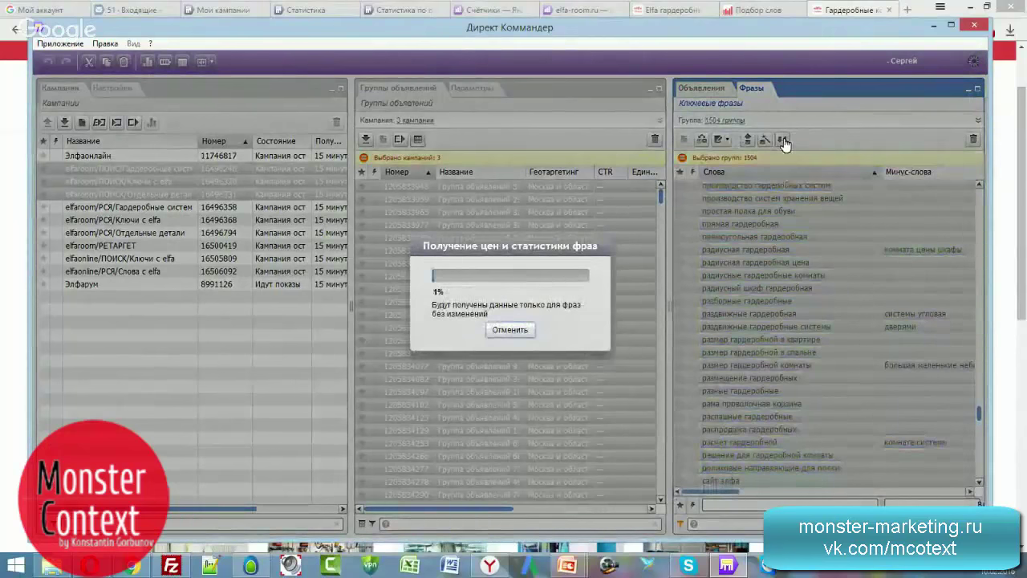
Step: Switch to the browser and examine the Гардеробные комнаты page's intro text and photo gallery as a landing page for the ads
click(823, 15)
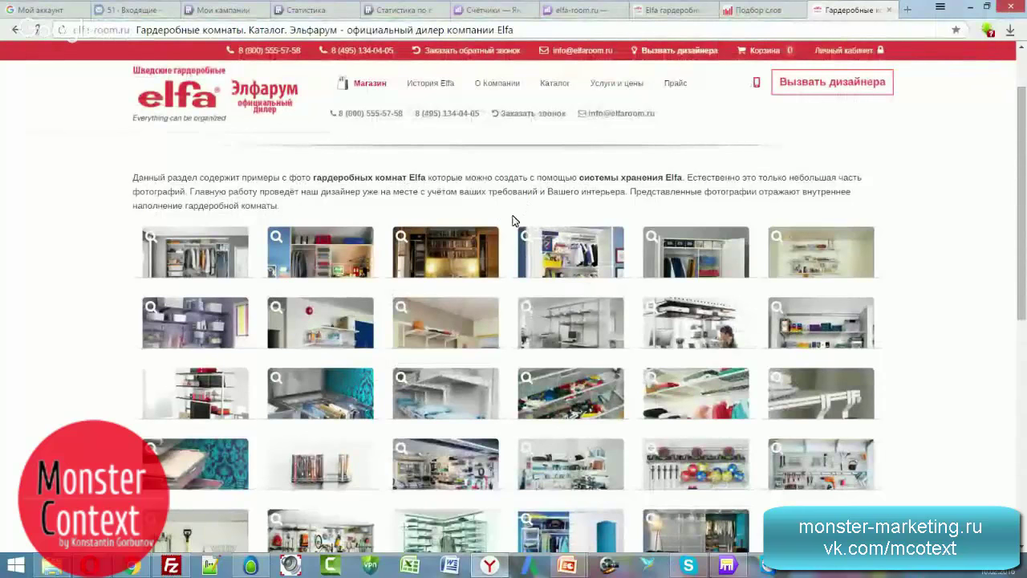
scroll(513, 217, down, 4)
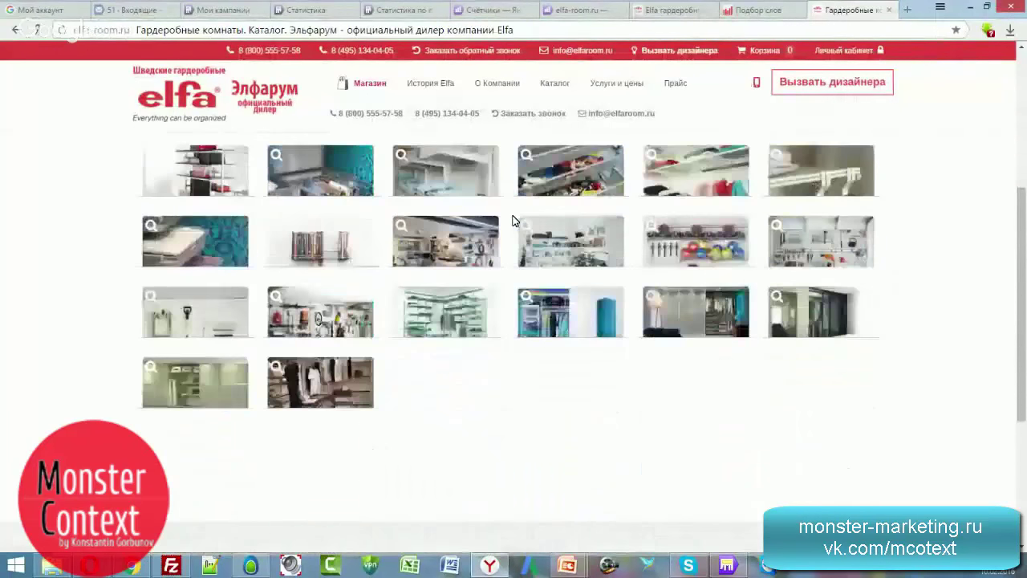
scroll(508, 241, up, 5)
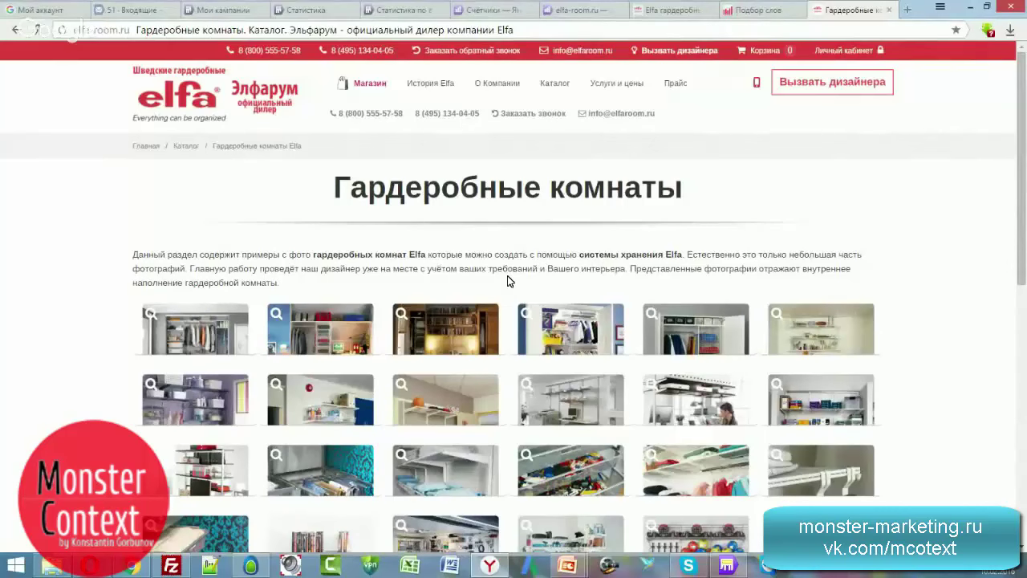
scroll(507, 280, down, 2)
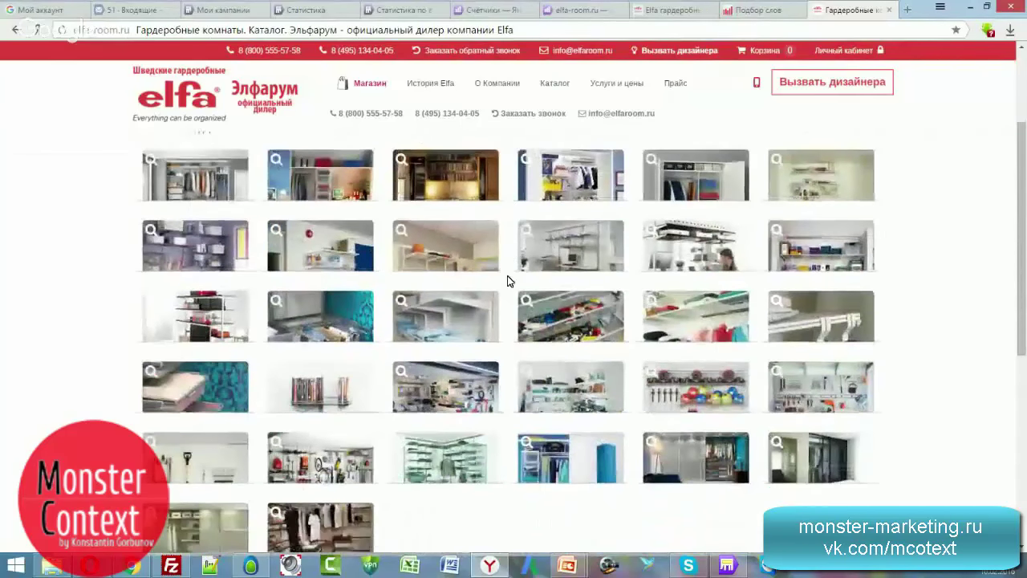
scroll(507, 280, up, 1)
scroll(507, 280, up, 1)
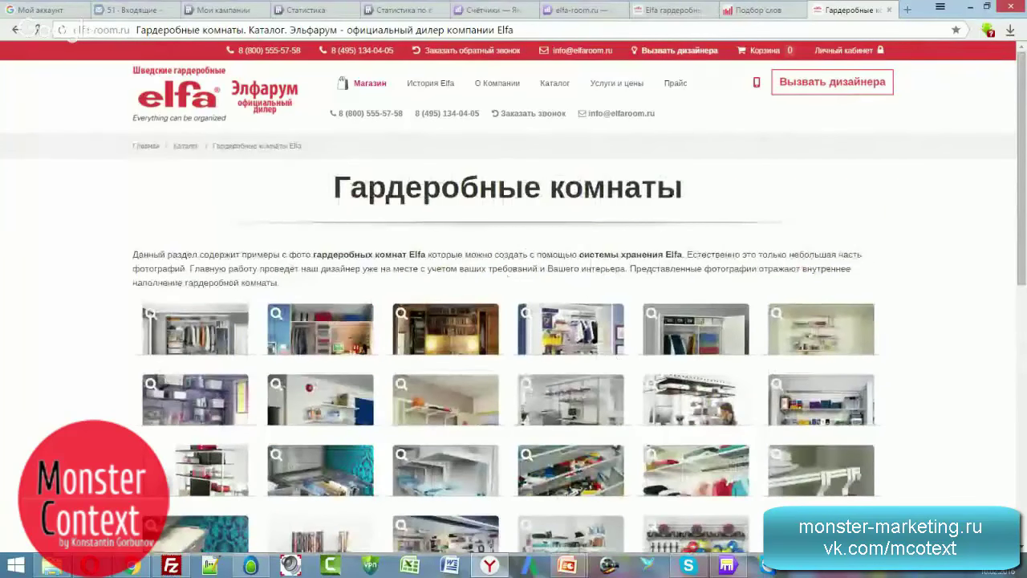
click(727, 566)
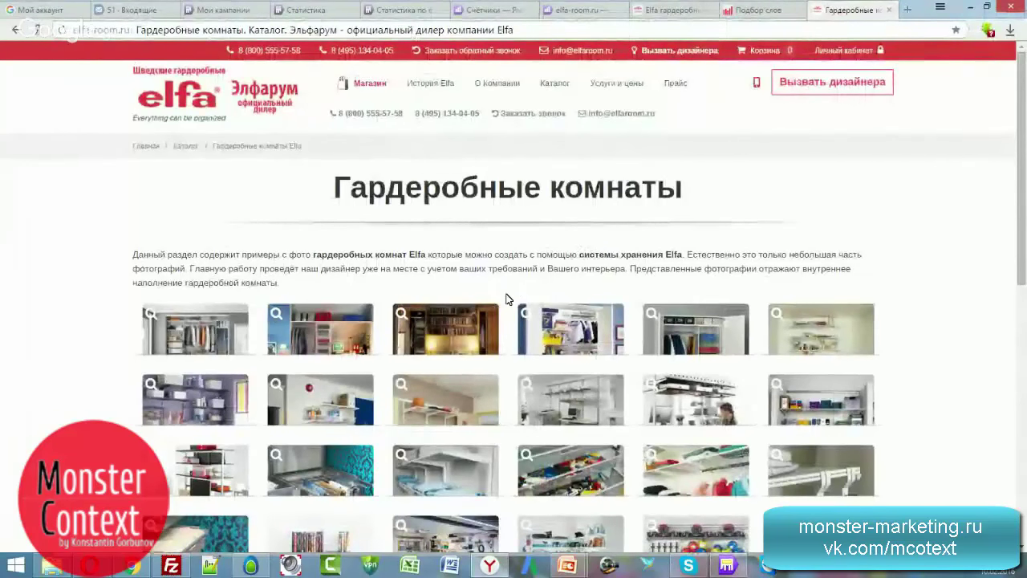
scroll(507, 299, down, 3)
scroll(510, 295, down, 3)
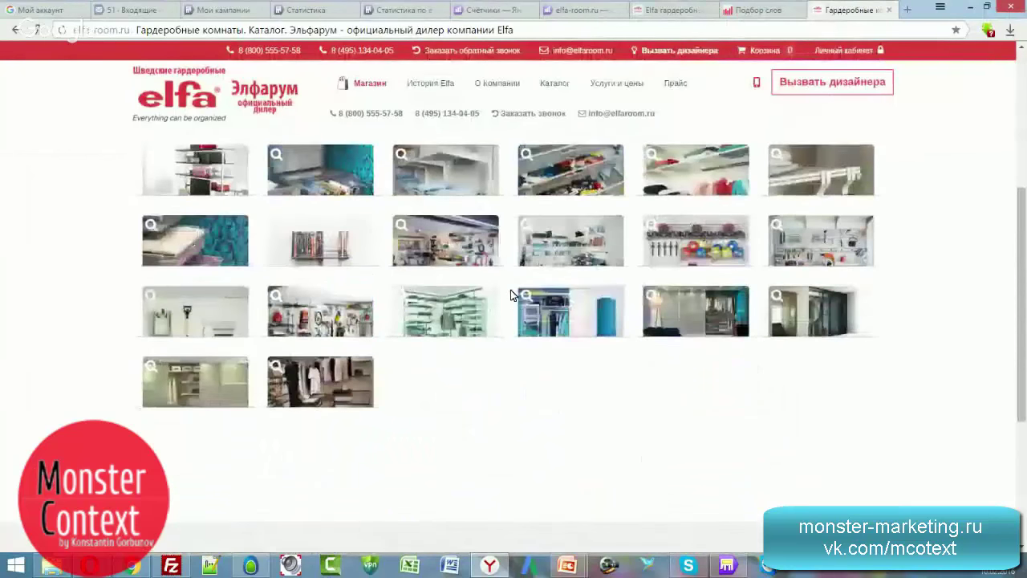
scroll(507, 296, up, 4)
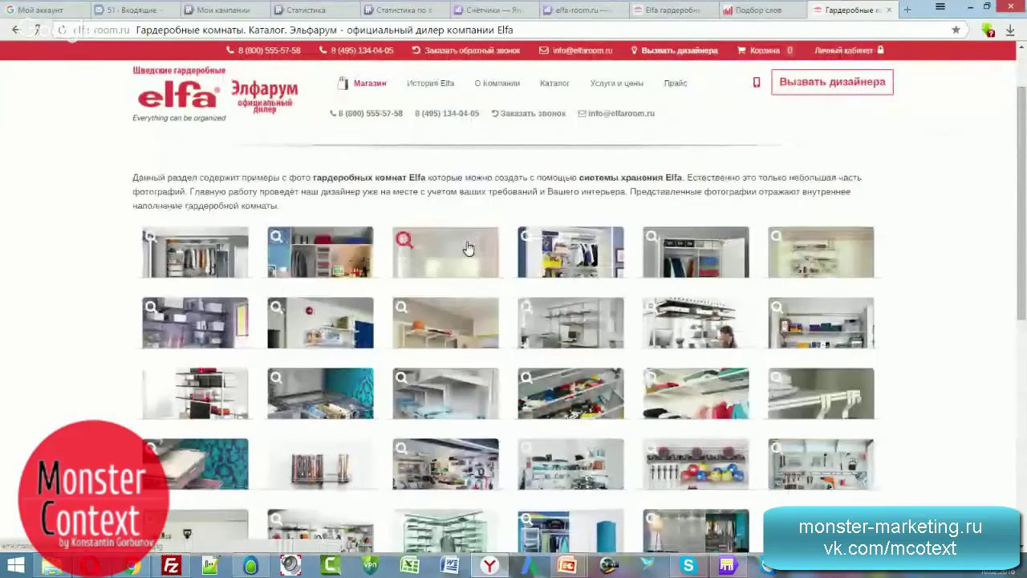
Step: Enlarge the bedroom wardrobe photo, close it, and browse the gallery's enlarged photos starting from the first one
click(432, 243)
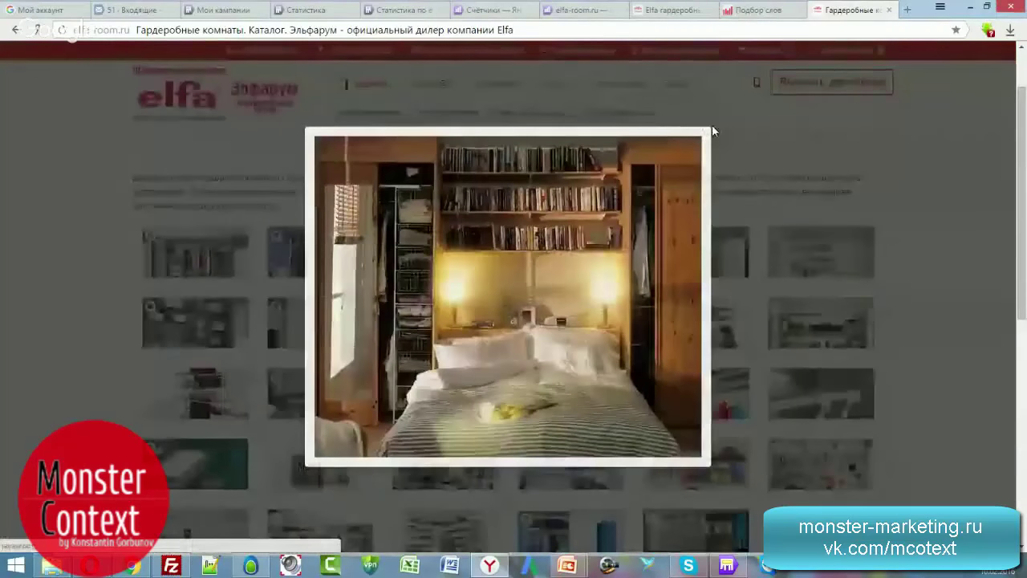
click(712, 126)
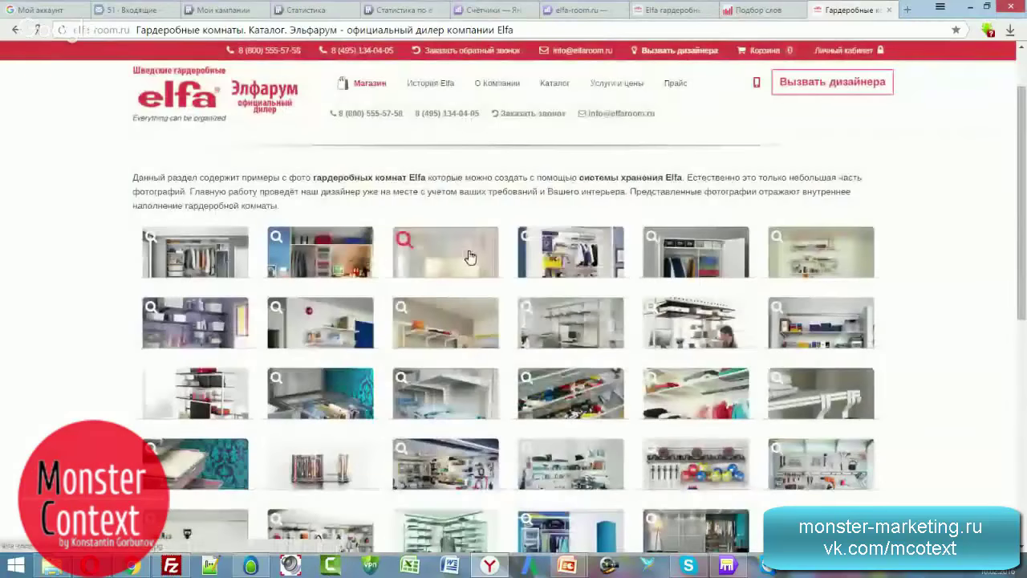
click(199, 260)
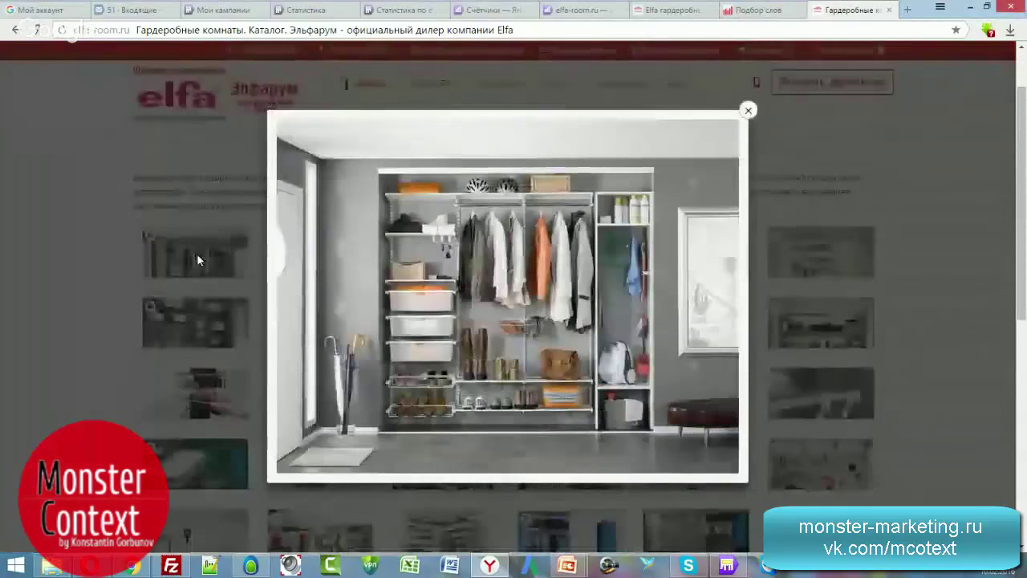
mouse_move(715, 296)
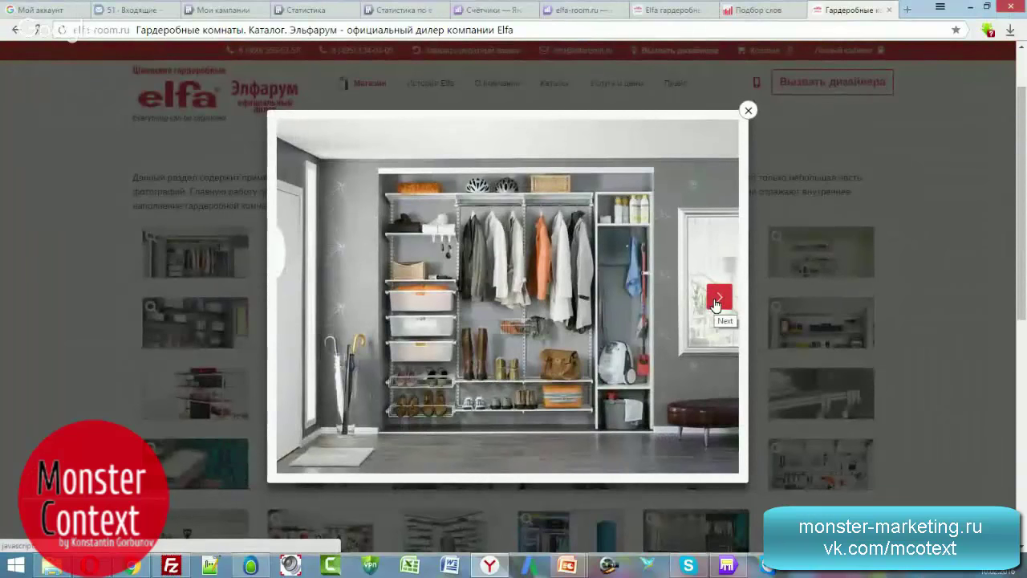
click(717, 303)
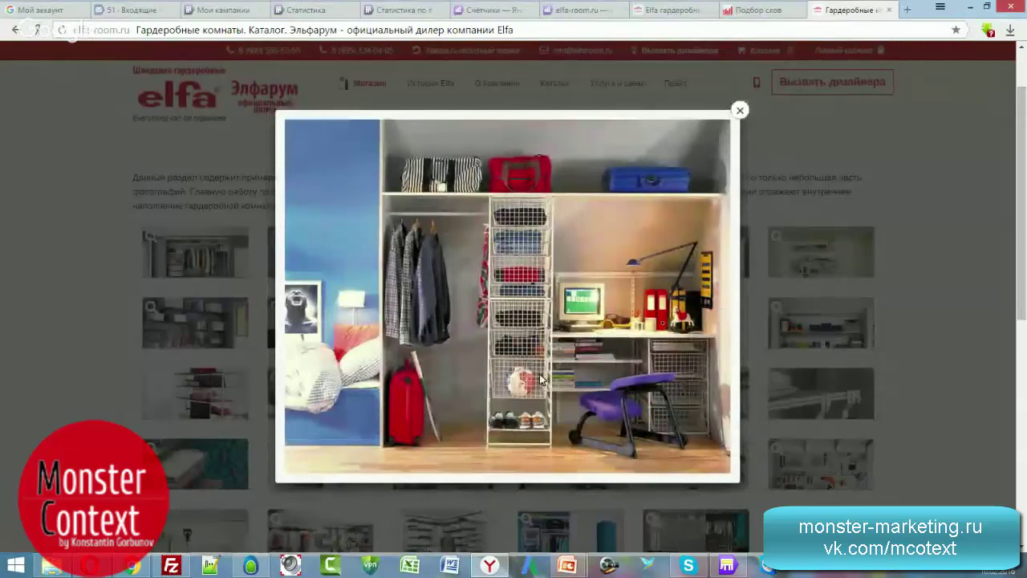
click(711, 297)
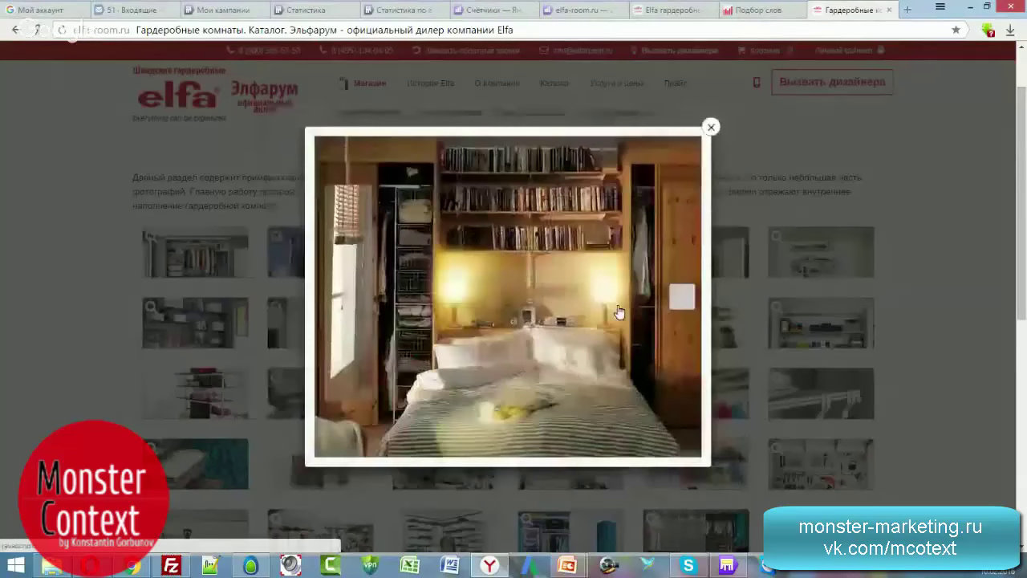
click(332, 296)
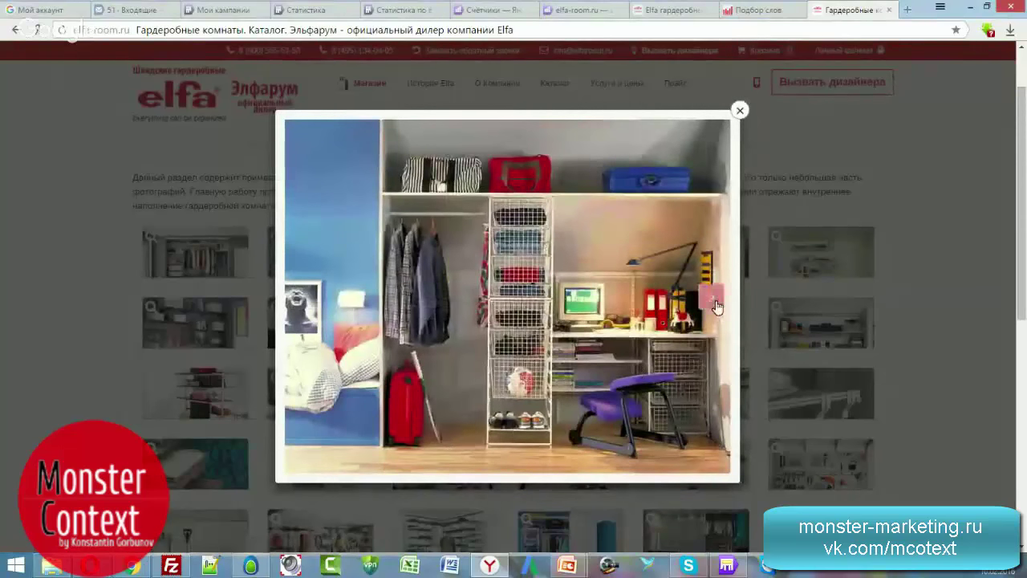
click(716, 299)
click(716, 297)
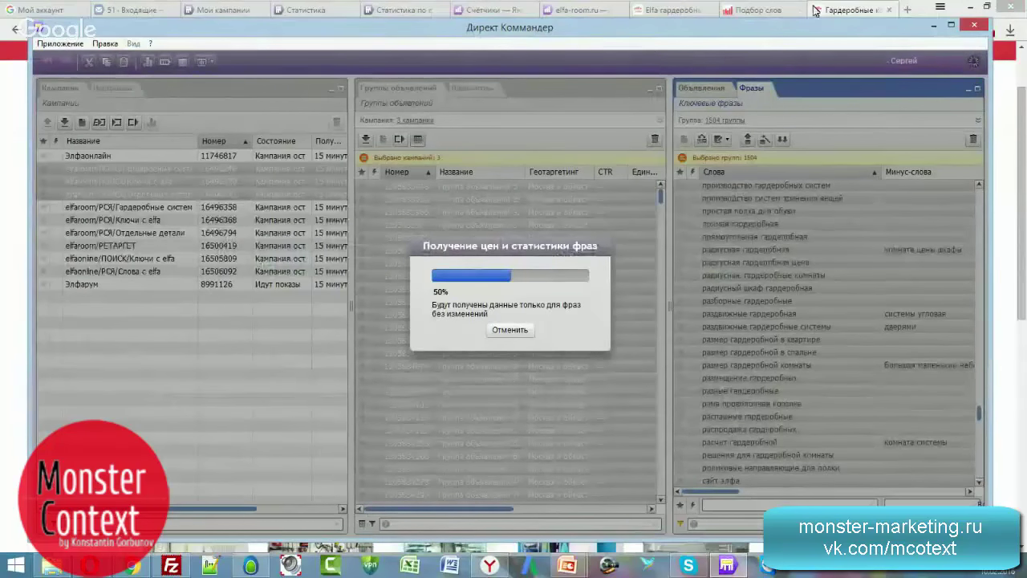
Step: Switch to the elfa-room.ru Директ - сводка report in Яндекс.Метрика and set its period to Квартал
click(600, 9)
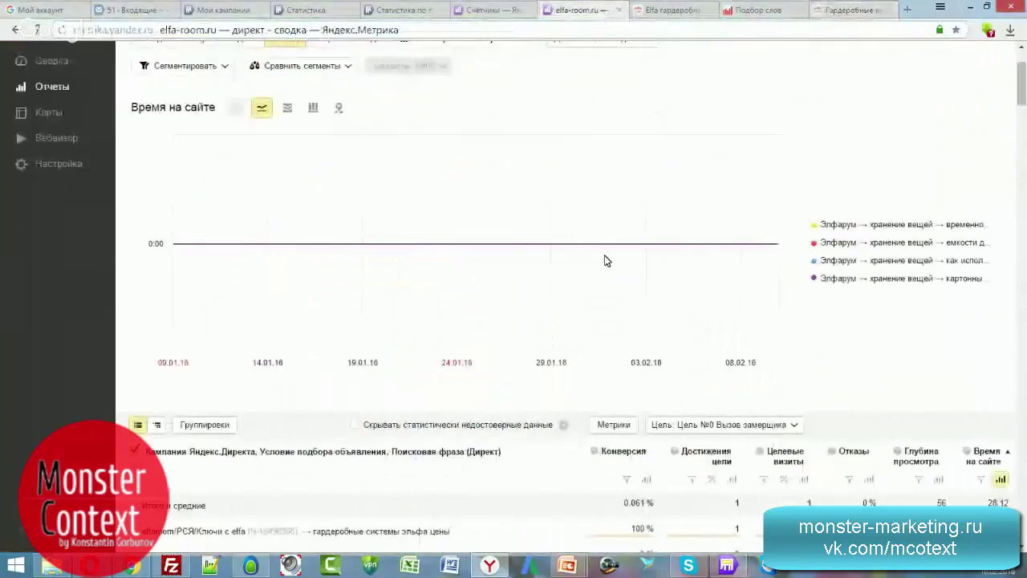
scroll(607, 260, down, 3)
scroll(607, 262, up, 4)
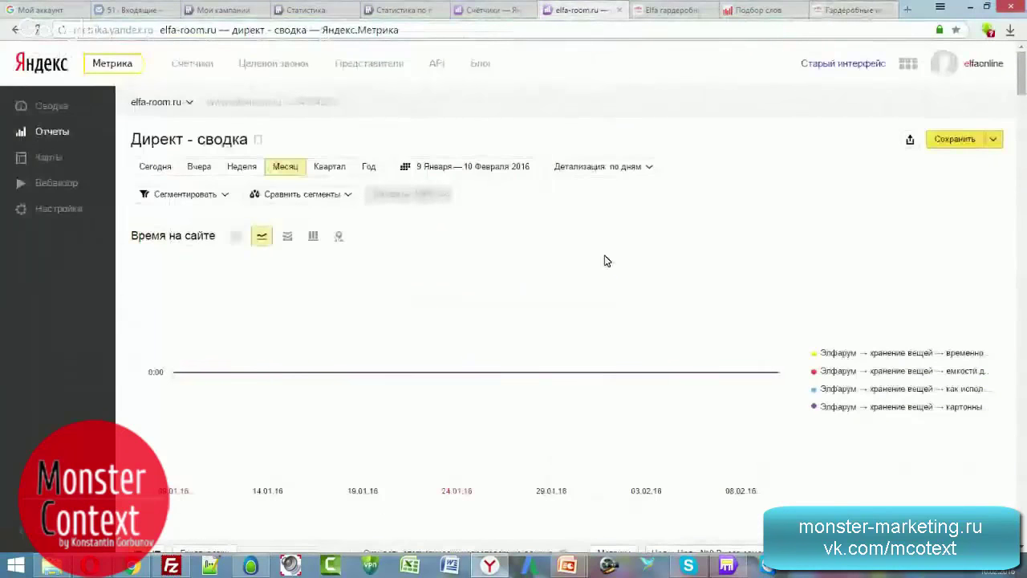
click(329, 167)
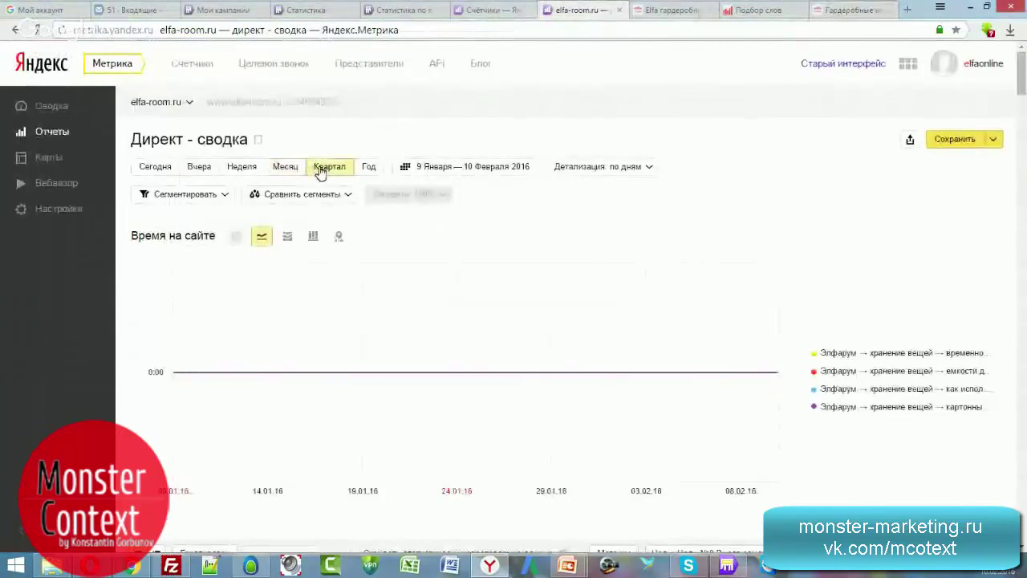
Step: Review the report's campaign and search-phrase table, and set its goal to Без указания цели
scroll(634, 260, down, 4)
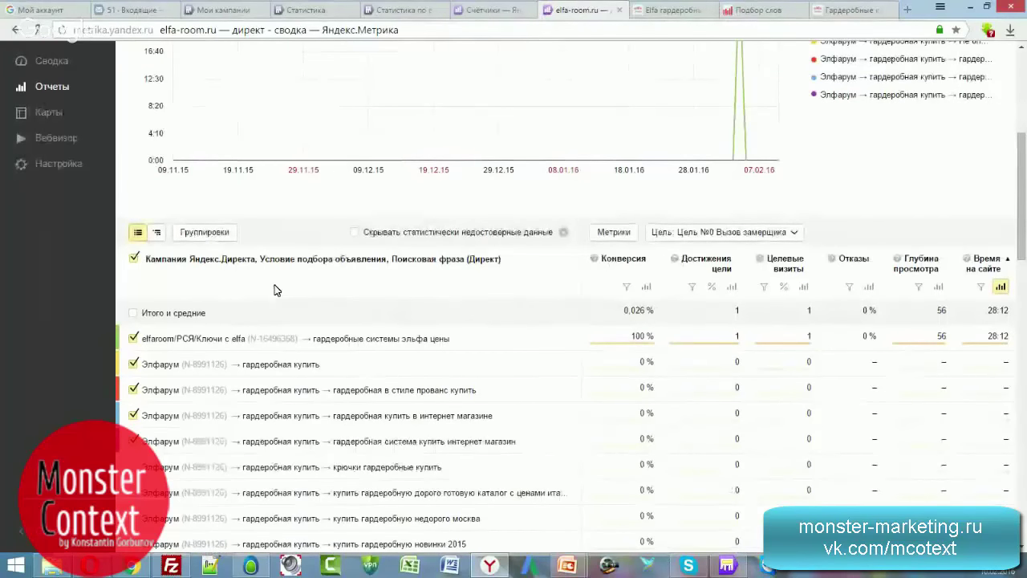
scroll(274, 290, down, 1)
scroll(273, 289, down, 3)
scroll(273, 289, up, 3)
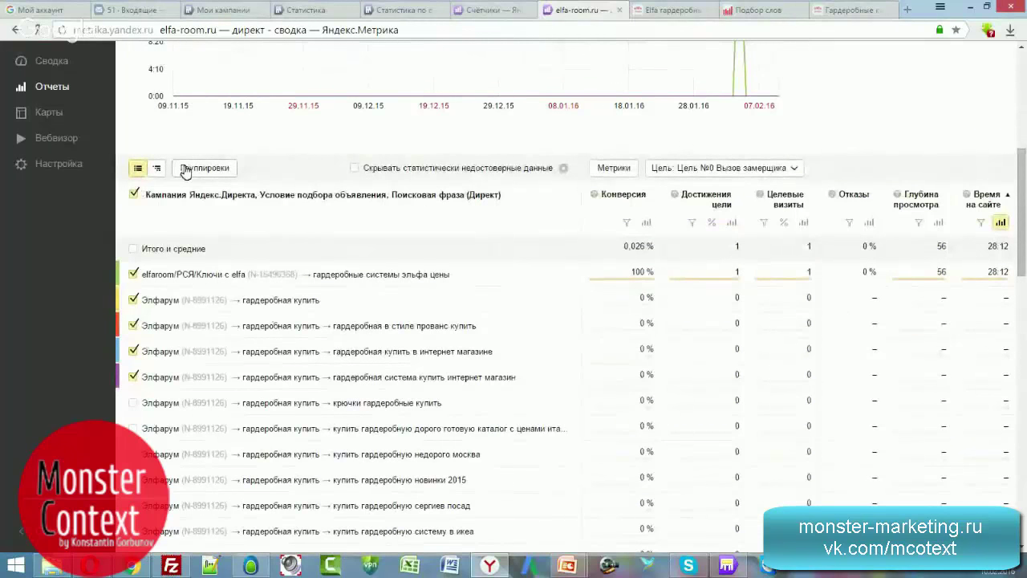
click(695, 175)
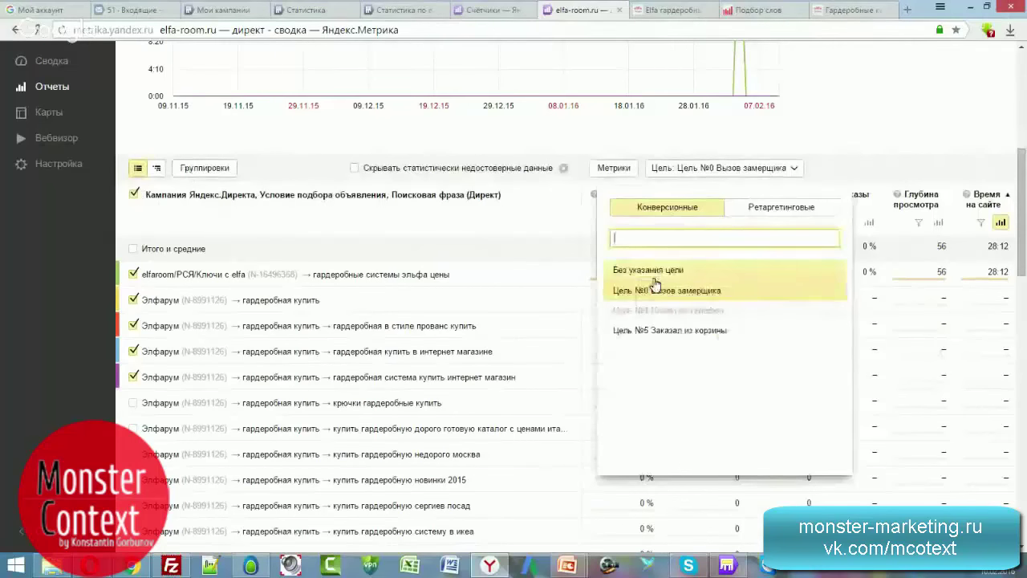
click(657, 273)
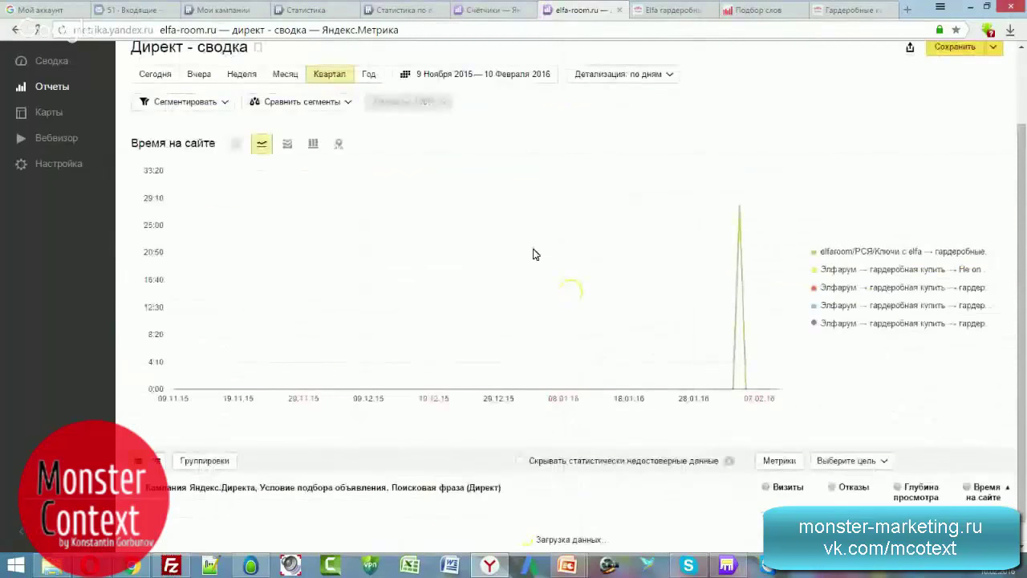
Step: Read through the report's search phrases with zero time on site and load the next 50 rows
scroll(535, 252, down, 3)
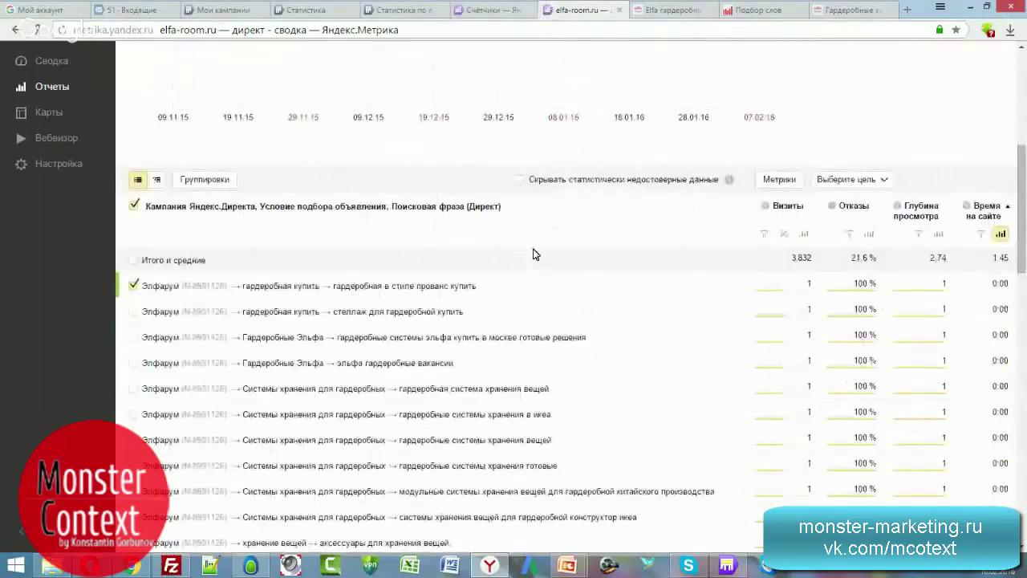
scroll(535, 254, down, 10)
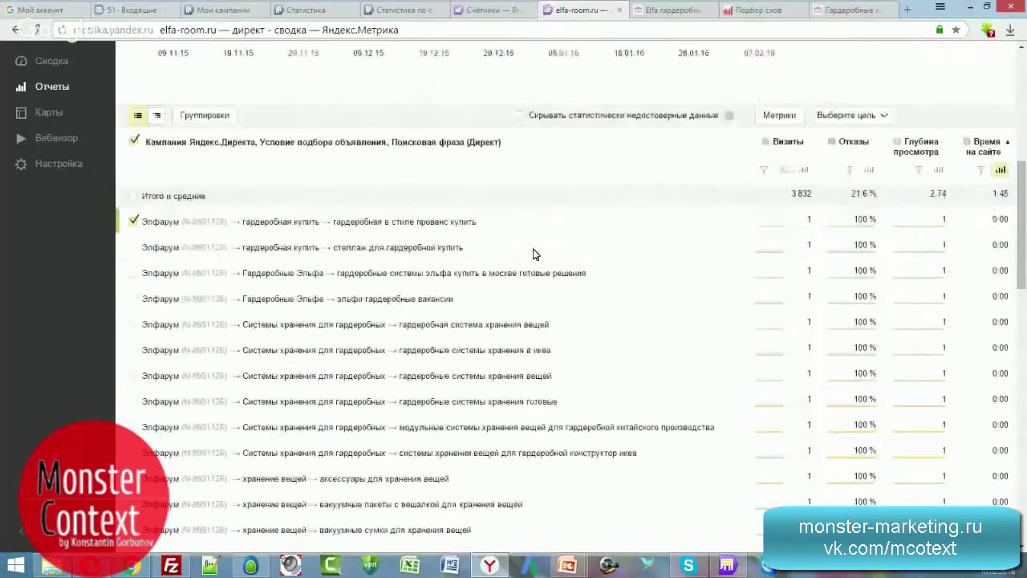
scroll(535, 255, down, 5)
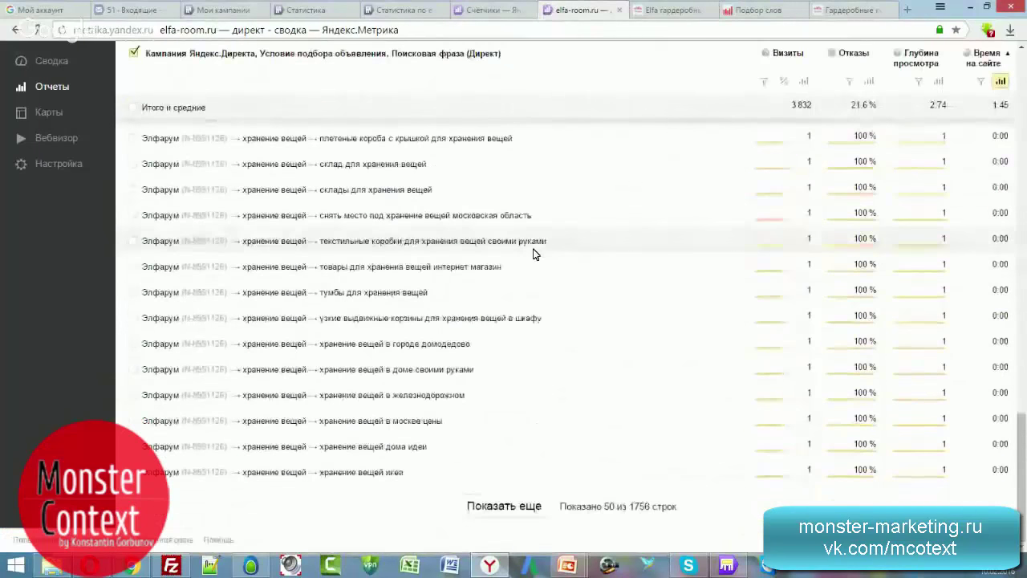
click(523, 517)
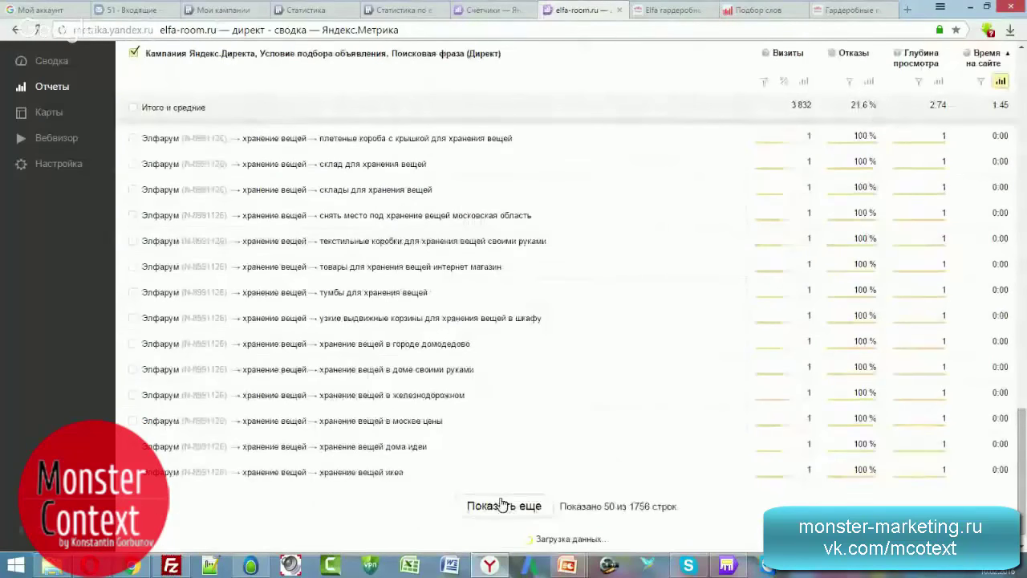
scroll(427, 520, down, 10)
scroll(504, 435, down, 4)
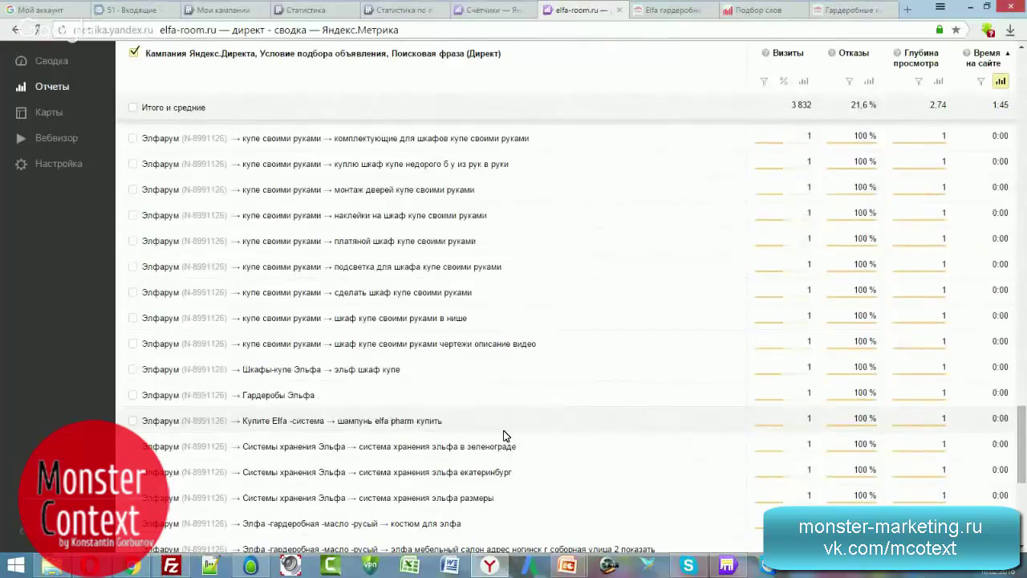
scroll(551, 394, down, 5)
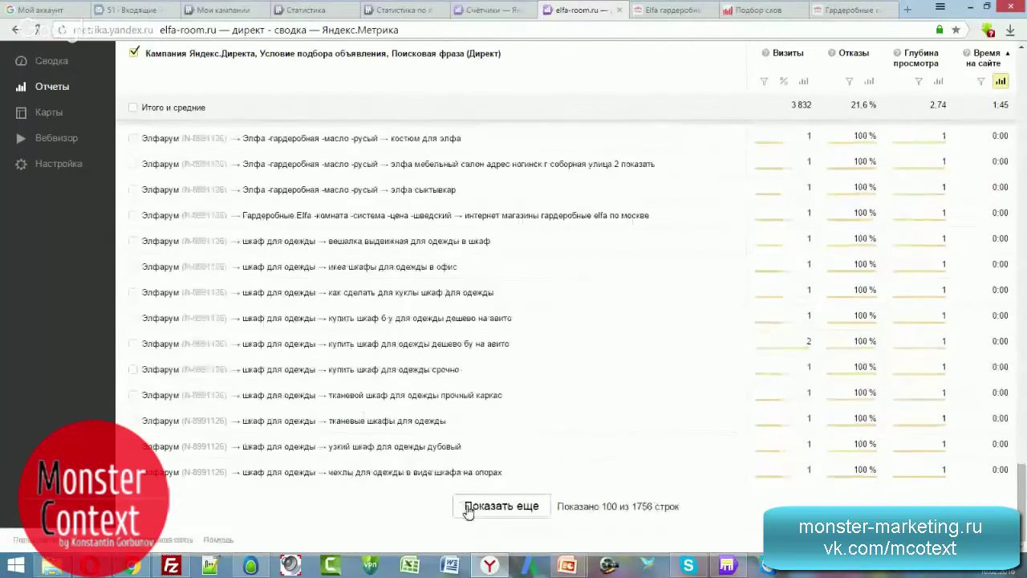
Step: Extend the report table to 200 rows and examine the additional irrelevant search phrases
click(468, 507)
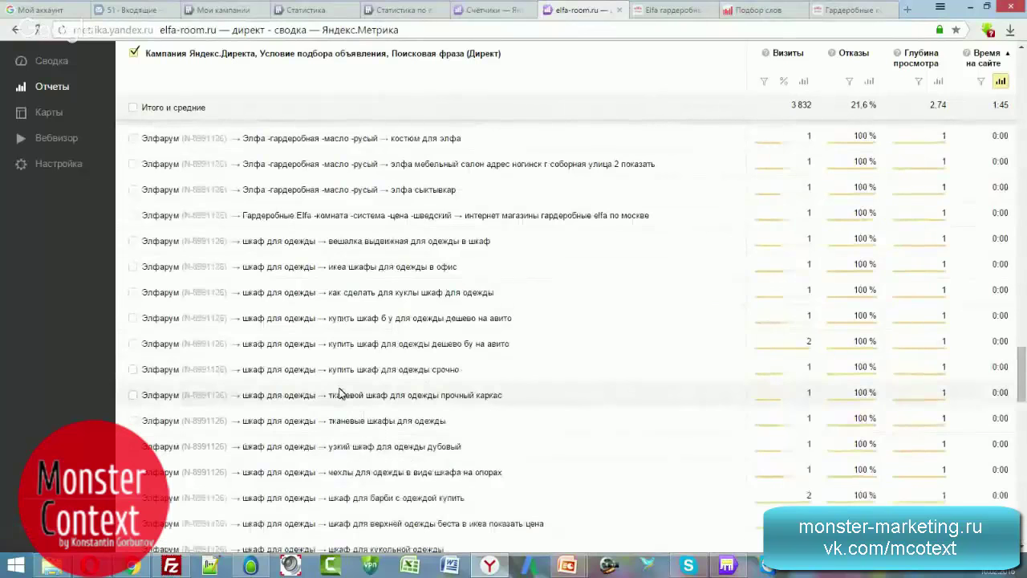
scroll(339, 394, down, 10)
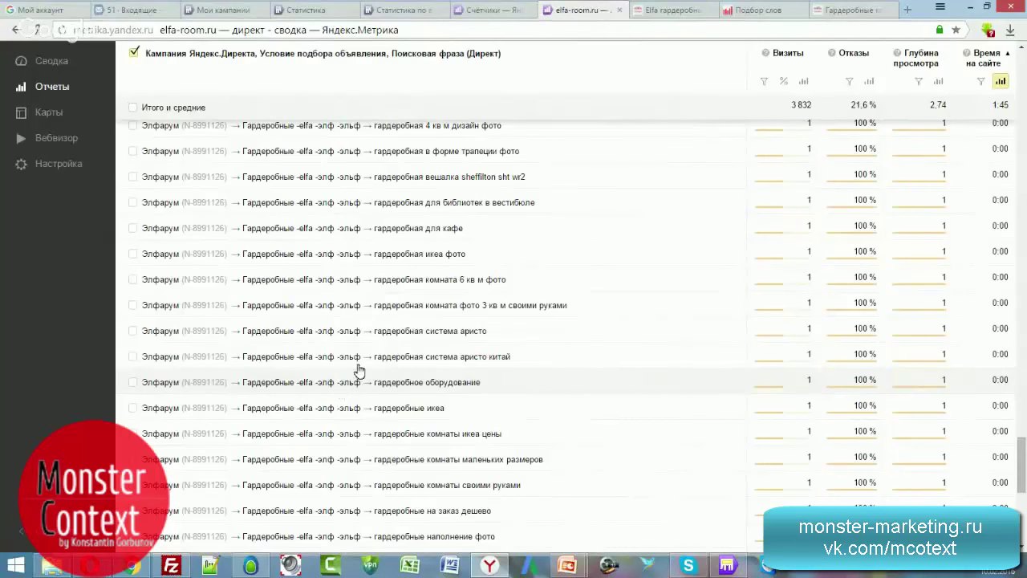
drag(1021, 464, 1024, 502)
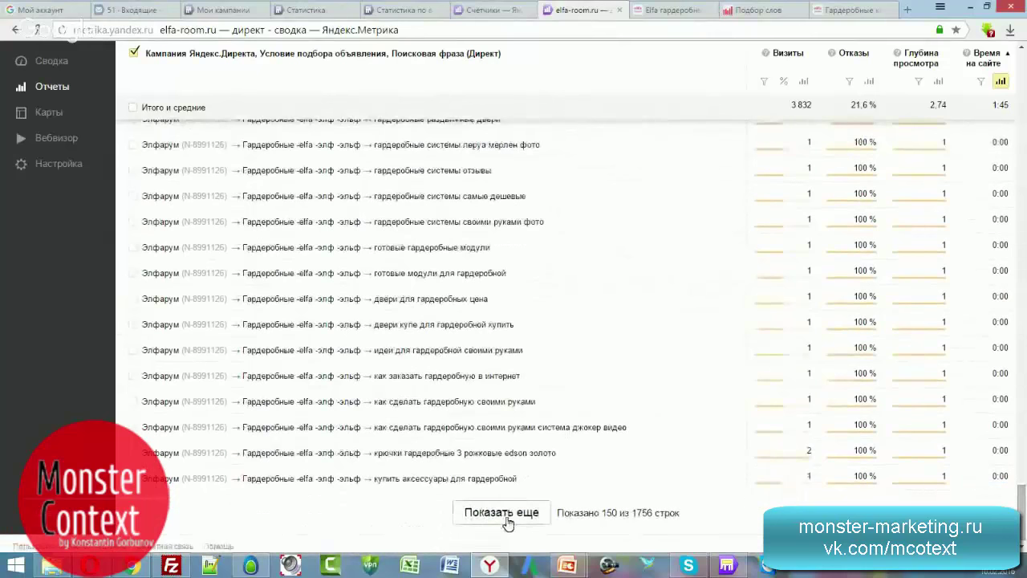
click(506, 513)
scroll(493, 452, down, 10)
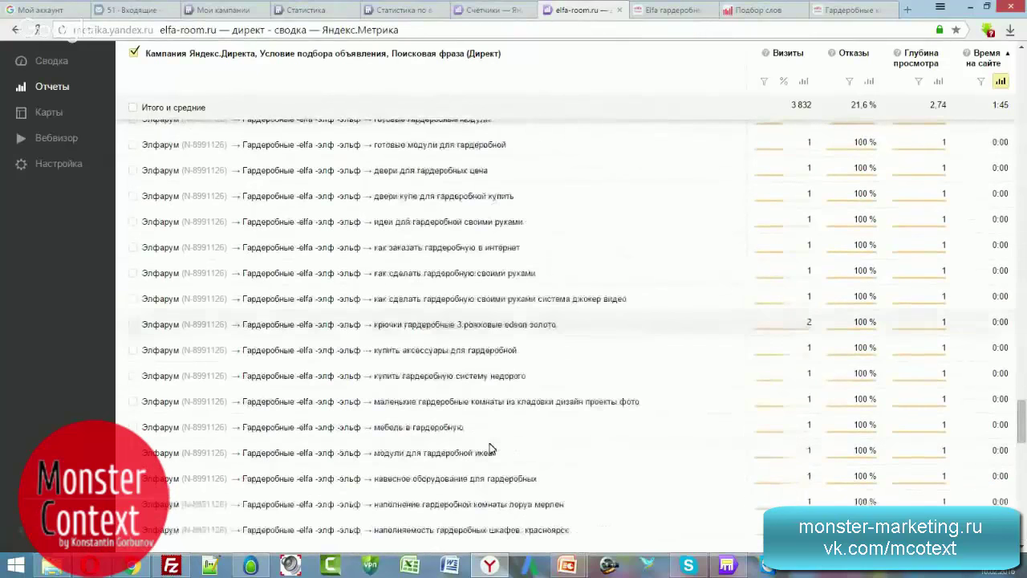
scroll(483, 402, down, 3)
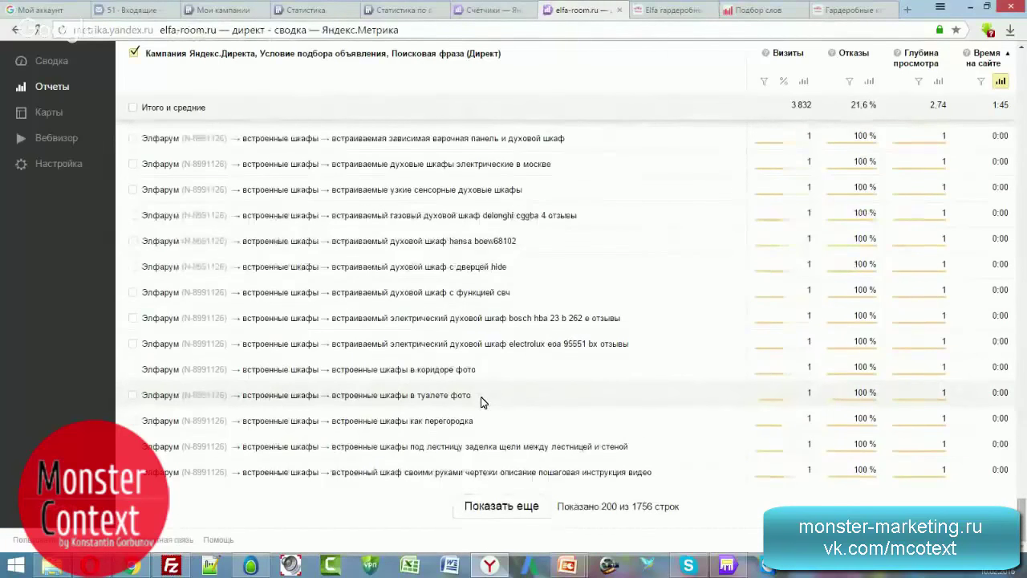
Step: Revisit the Гардеробные комнаты page, then switch to Директ Коммандер and check the columns of its groups and phrases tables
click(842, 11)
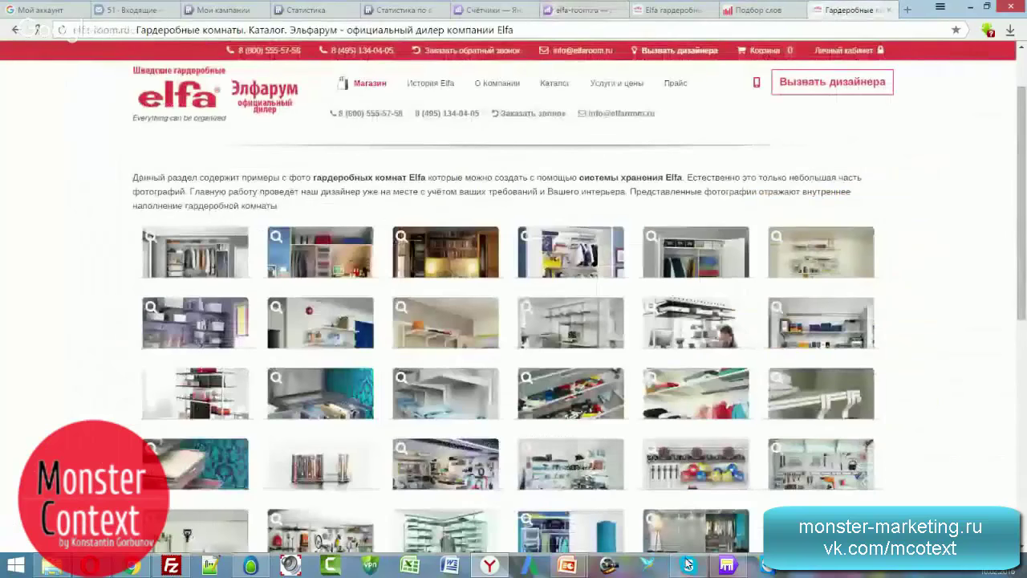
key(alt+Tab)
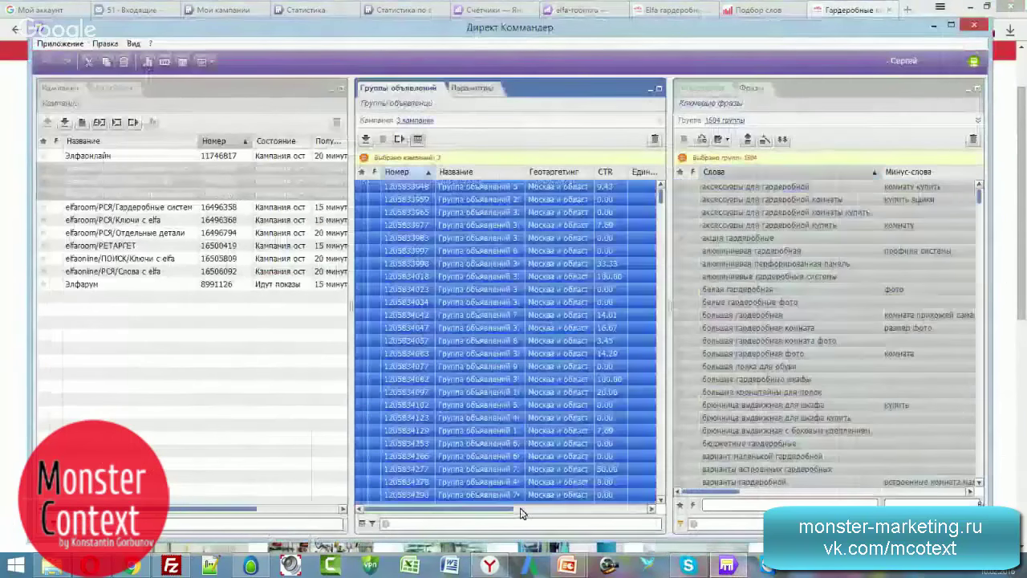
drag(498, 508, 636, 509)
drag(719, 495, 772, 493)
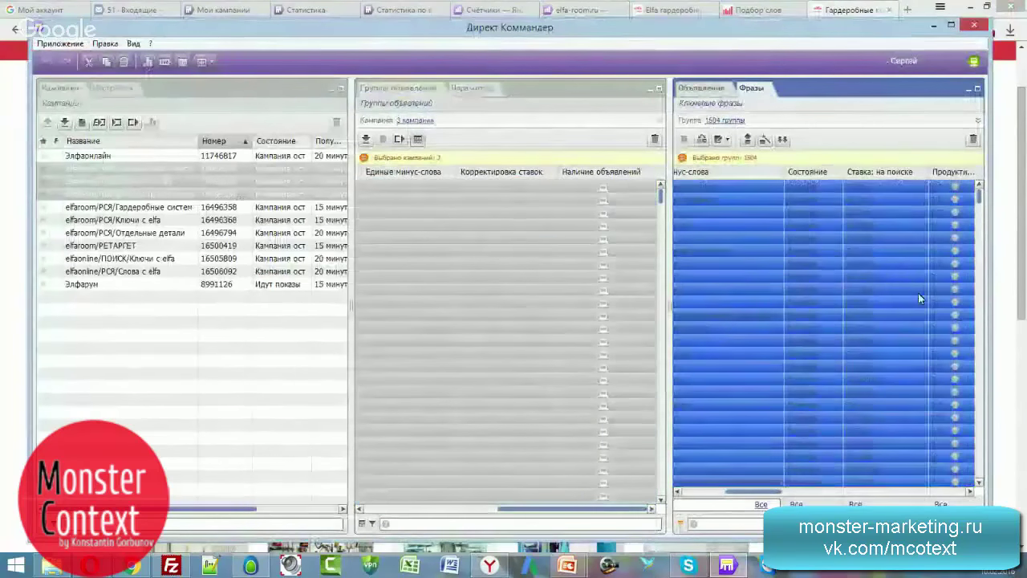
click(887, 289)
Step: Hide the Минус-слова, 1-е to 4-е в гарантии, Охват в РСЯ, Показы РСЯ and Клики РСЯ columns in the Фразы table
right_click(770, 171)
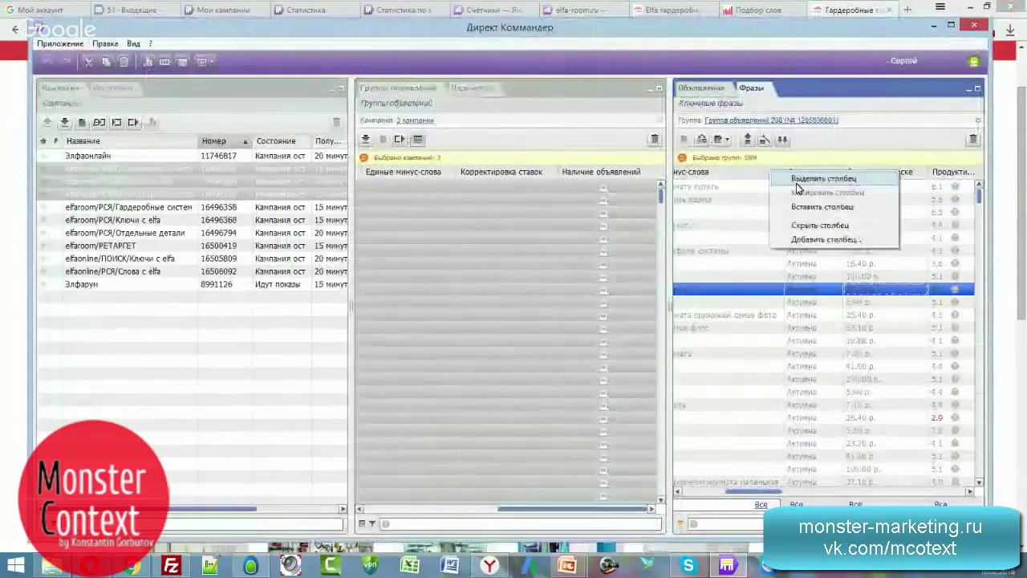
click(807, 240)
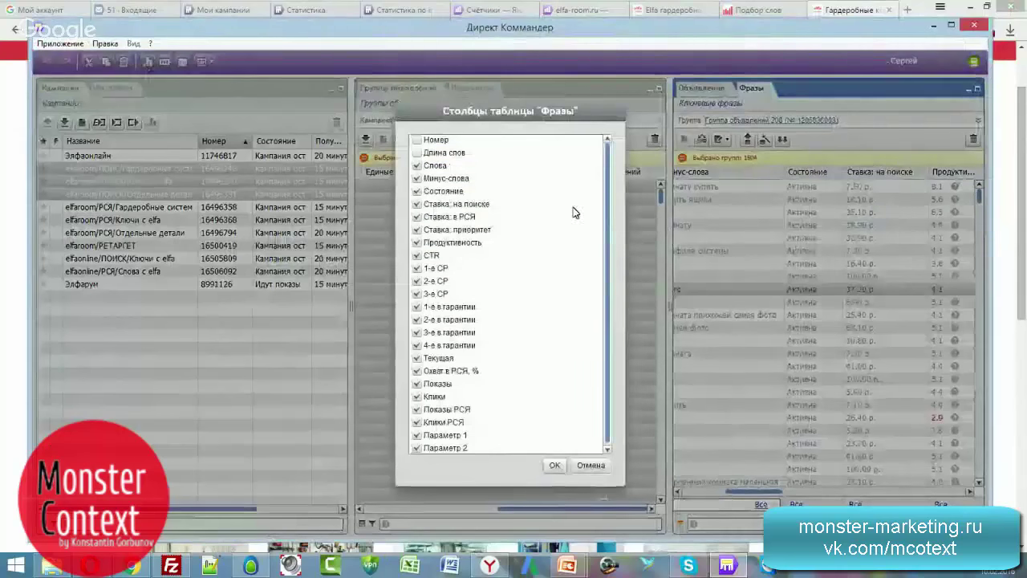
click(417, 178)
click(416, 307)
click(417, 319)
click(417, 332)
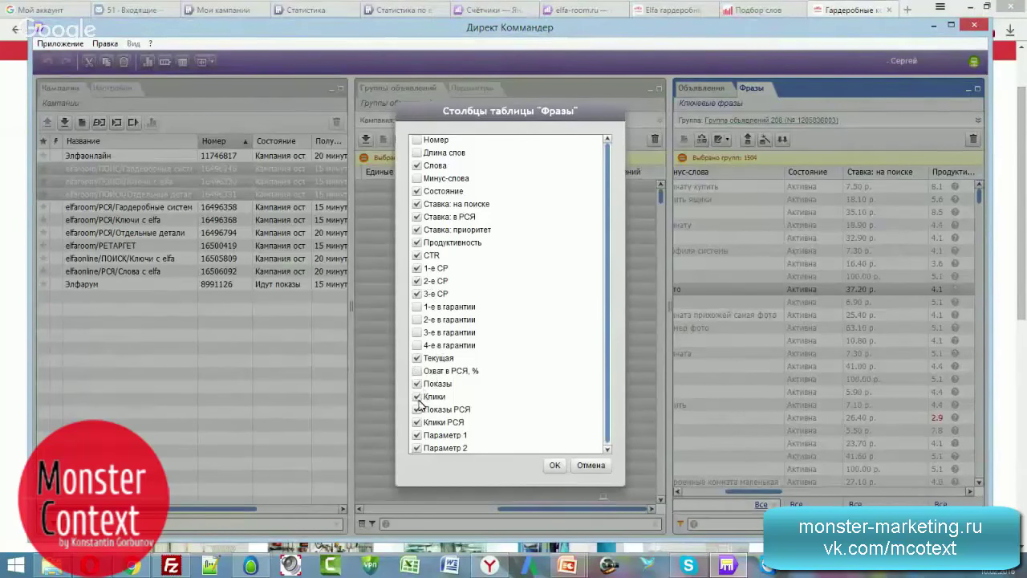
scroll(421, 413, down, 1)
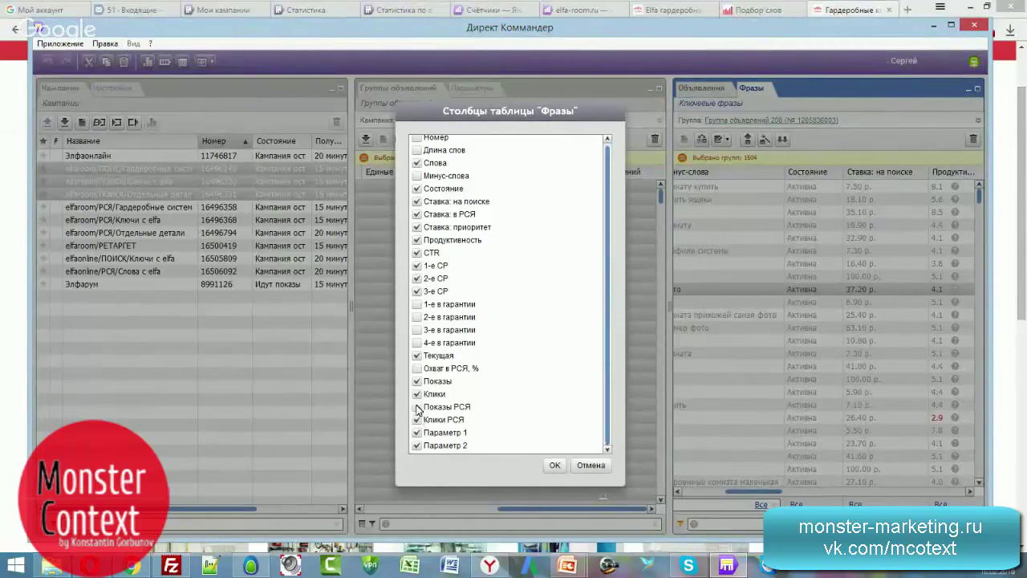
scroll(474, 349, up, 1)
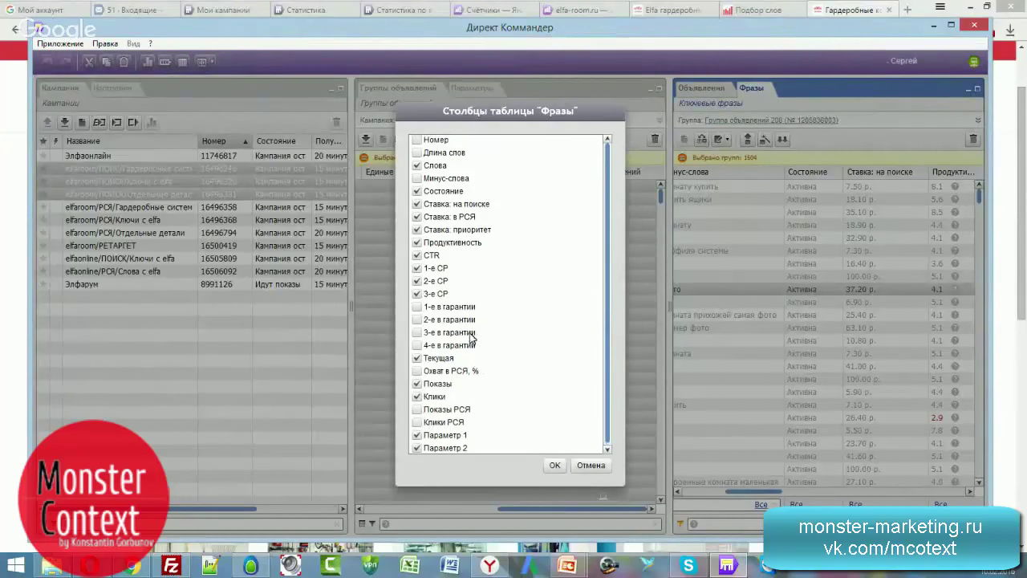
click(555, 464)
Step: Hide the Продуктивность column in the Фразы table and bring the CTR and special-placement price columns into view
right_click(794, 173)
click(851, 247)
click(416, 243)
click(555, 465)
drag(826, 491, 867, 497)
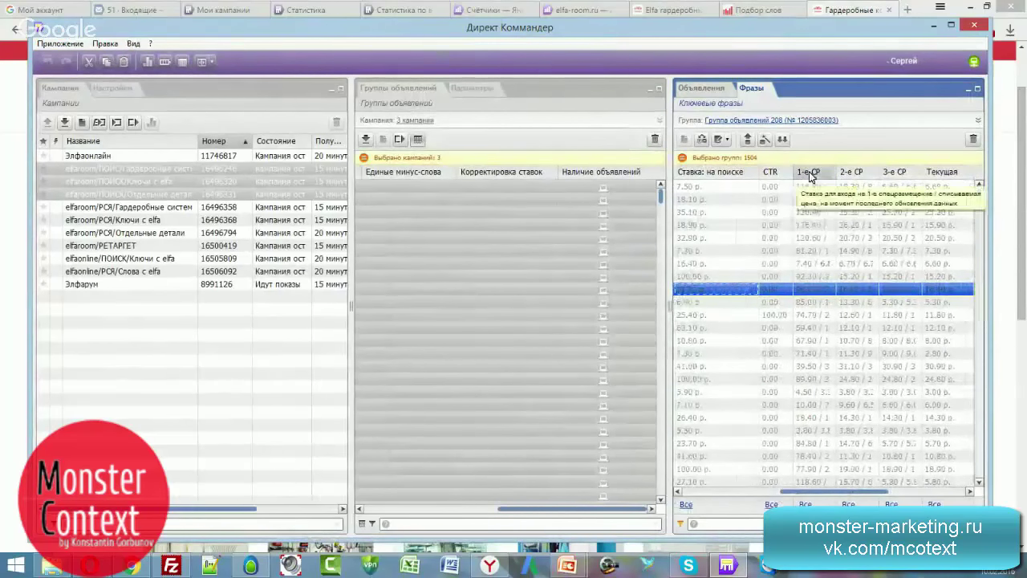
Step: Sort the phrases by CTR, trying both directions and finishing in descending order
click(773, 173)
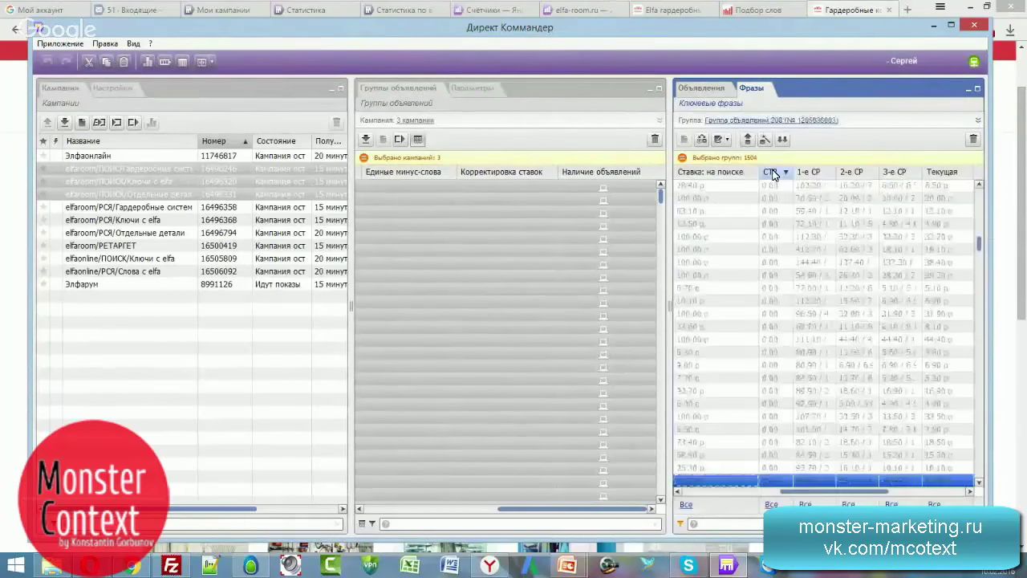
click(773, 174)
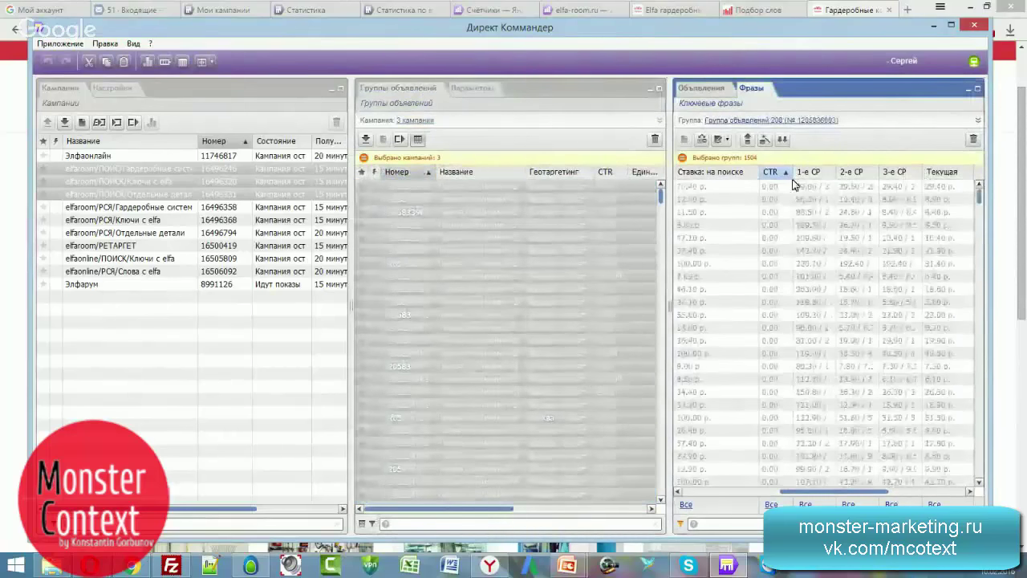
click(773, 173)
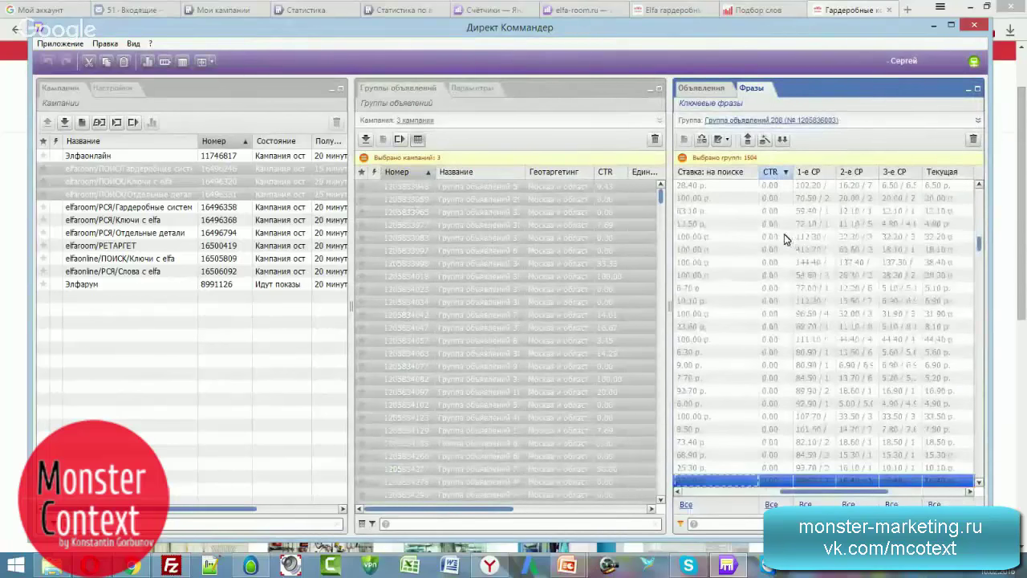
Step: Compare the phrases' search bids and CTR with the 1-е, 2-е and 3-е СР prices
click(784, 236)
drag(807, 495, 784, 489)
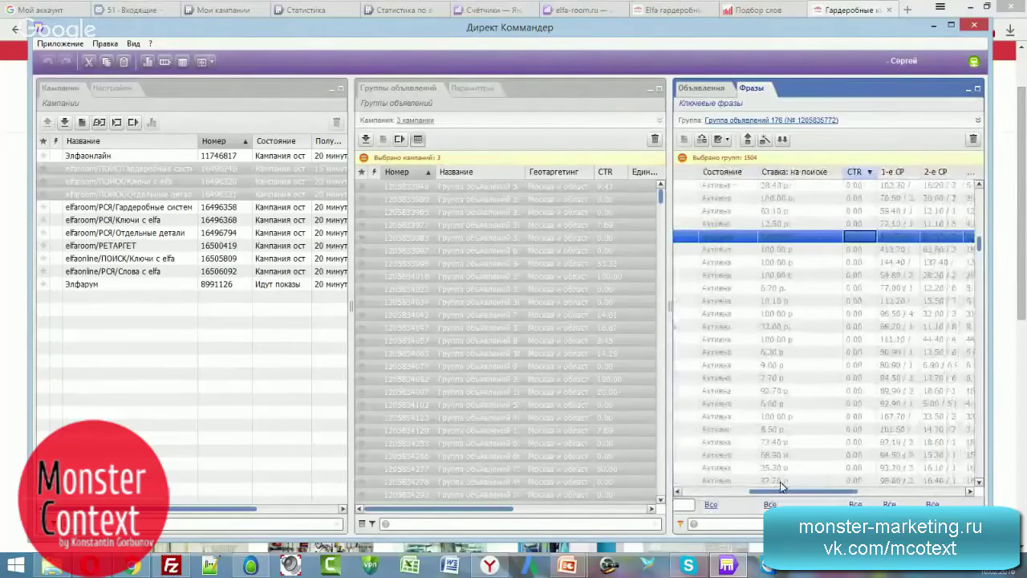
click(856, 195)
click(860, 189)
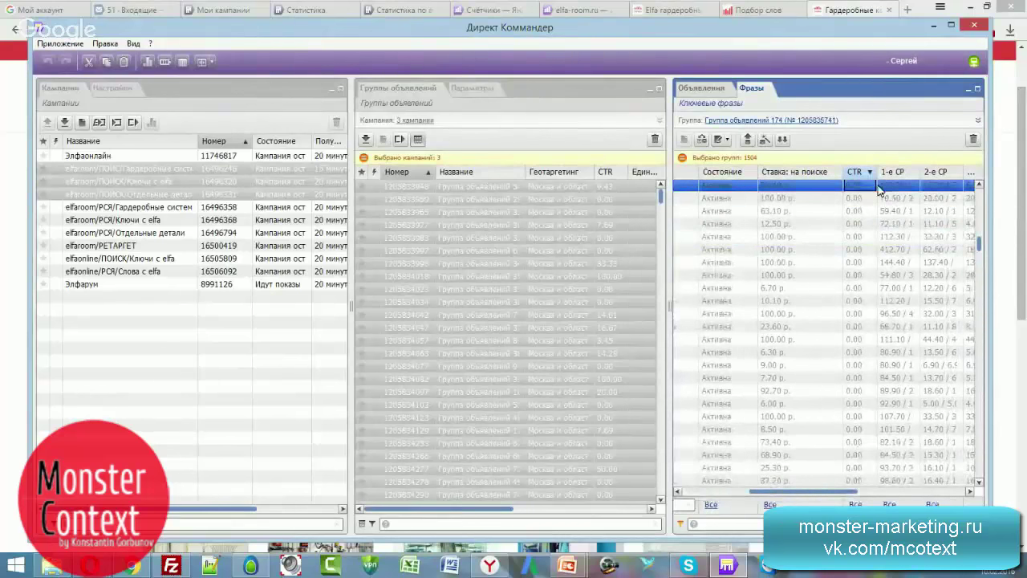
drag(841, 492, 863, 493)
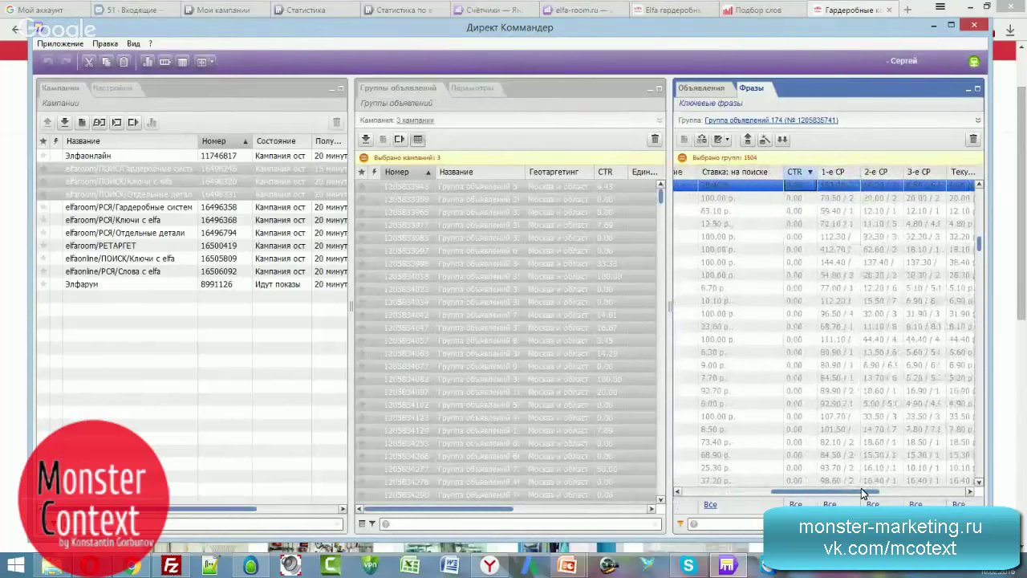
scroll(850, 297, down, 5)
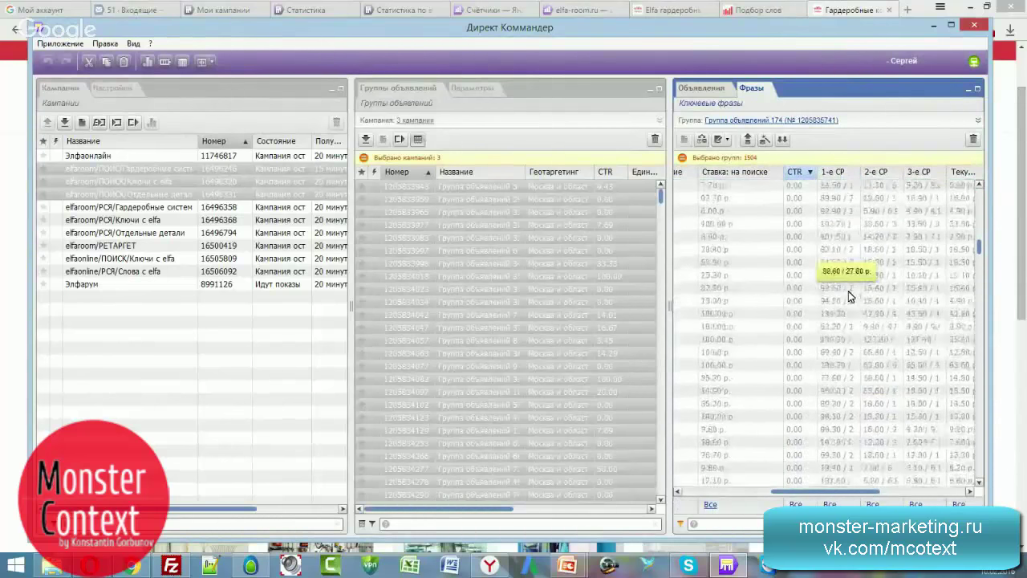
Step: Review the wording of the phrases in the Слова column and sort them by it in descending order
drag(819, 493, 720, 498)
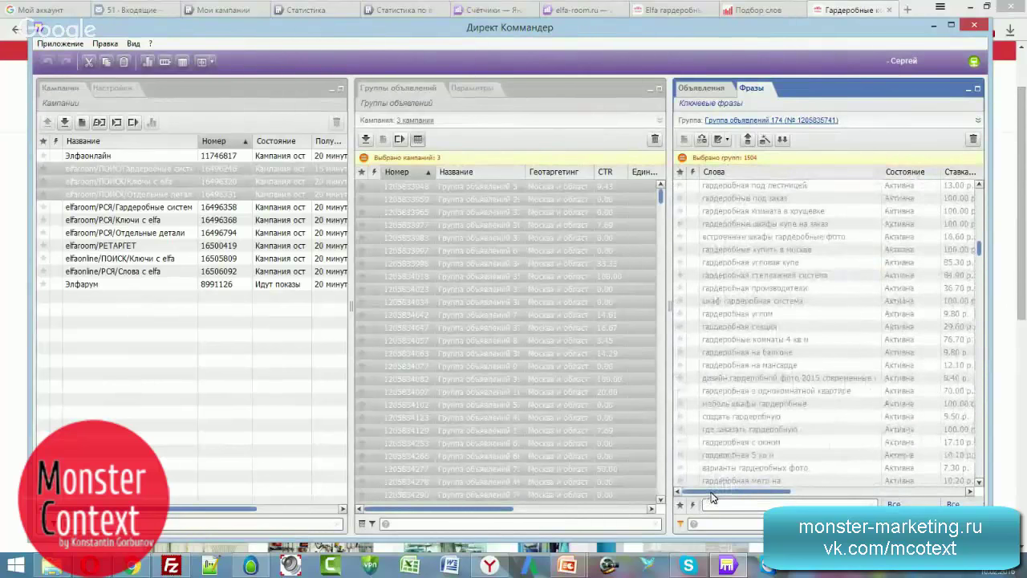
drag(730, 496, 749, 497)
drag(770, 491, 706, 491)
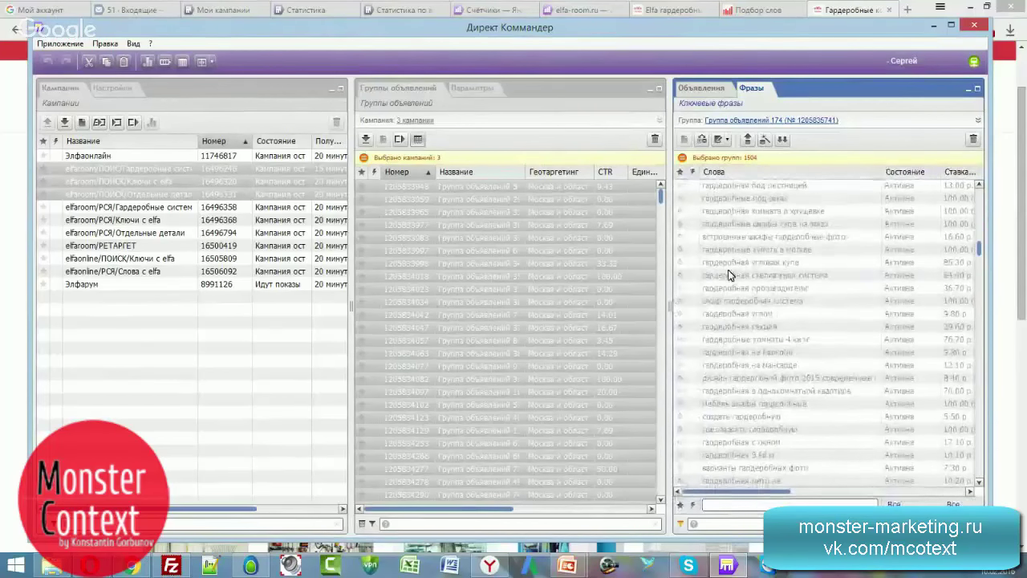
scroll(742, 261, down, 3)
click(747, 173)
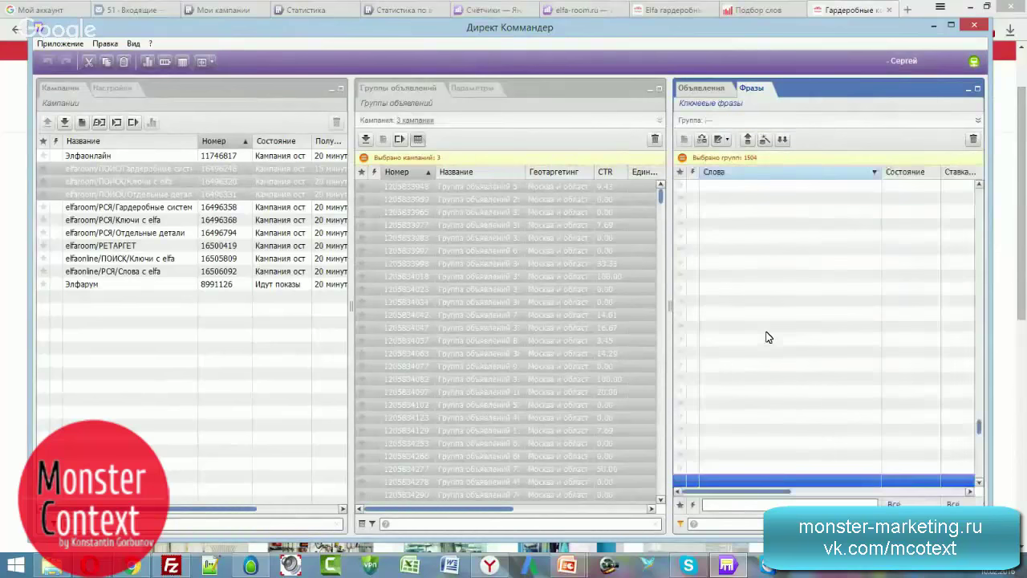
Step: Filter the Слова column by "фото", review the matching phrases and clear the filter
click(742, 505)
text(d)
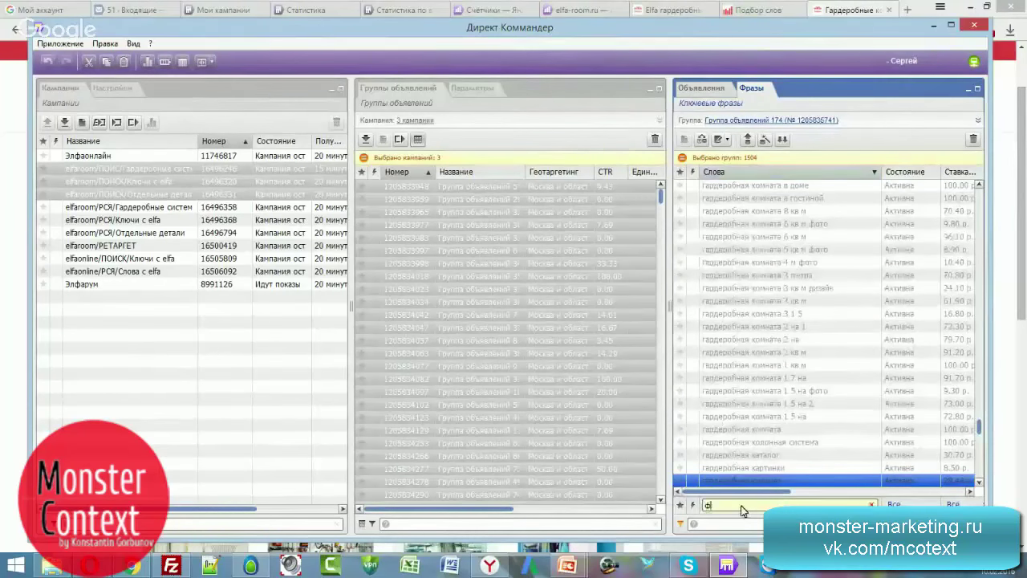
text(ото)
key(Return)
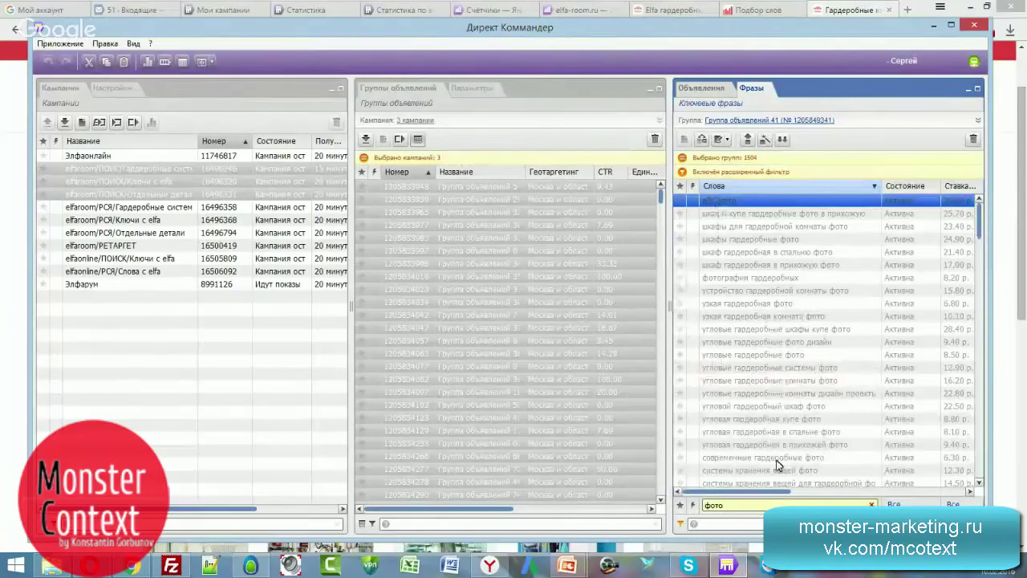
click(783, 421)
scroll(810, 433, down, 7)
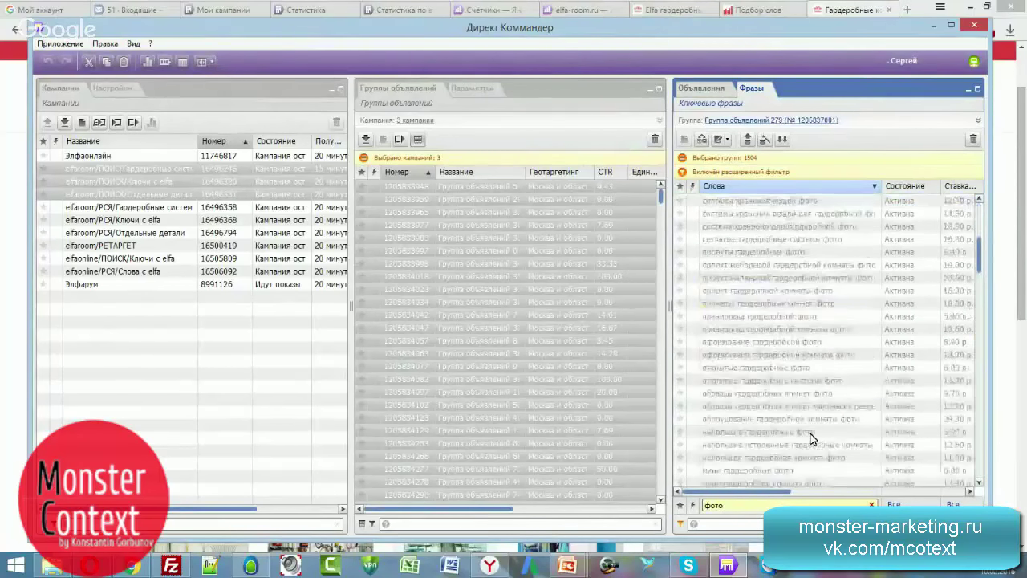
drag(981, 261, 979, 211)
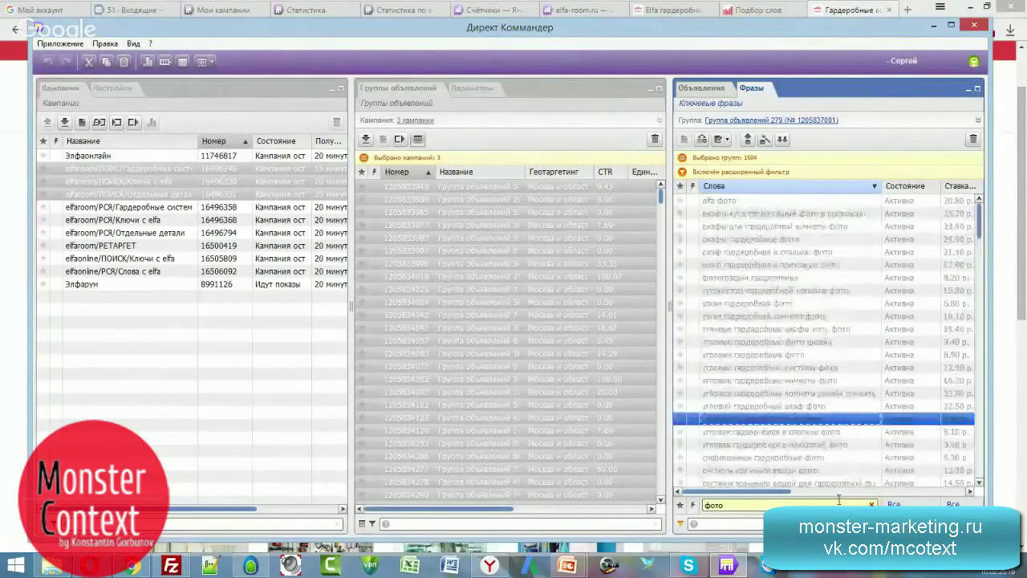
click(870, 504)
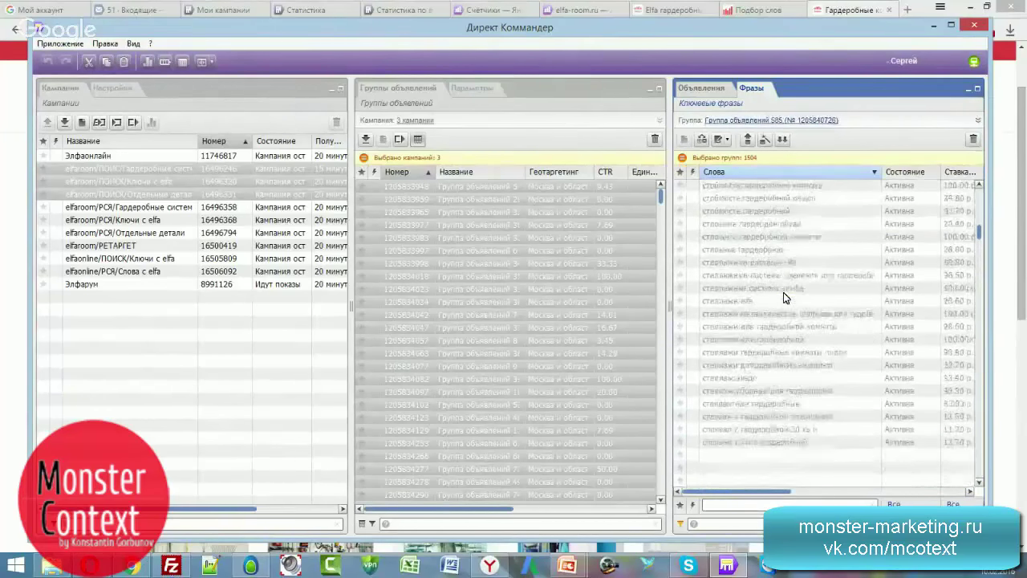
Step: Examine the wording of the phrases in the Слова column in descending alphabetical order
scroll(782, 295, down, 2)
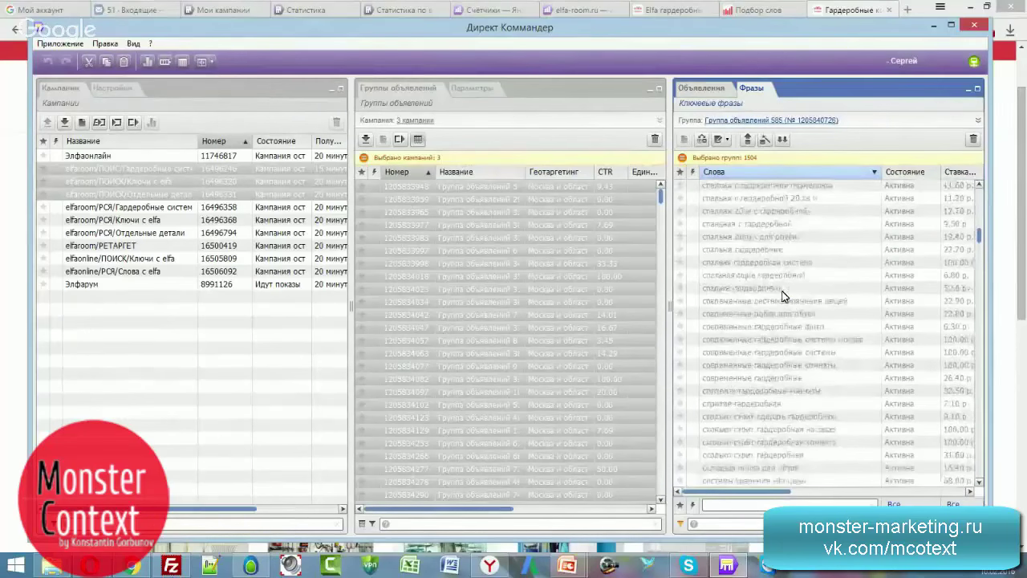
click(764, 251)
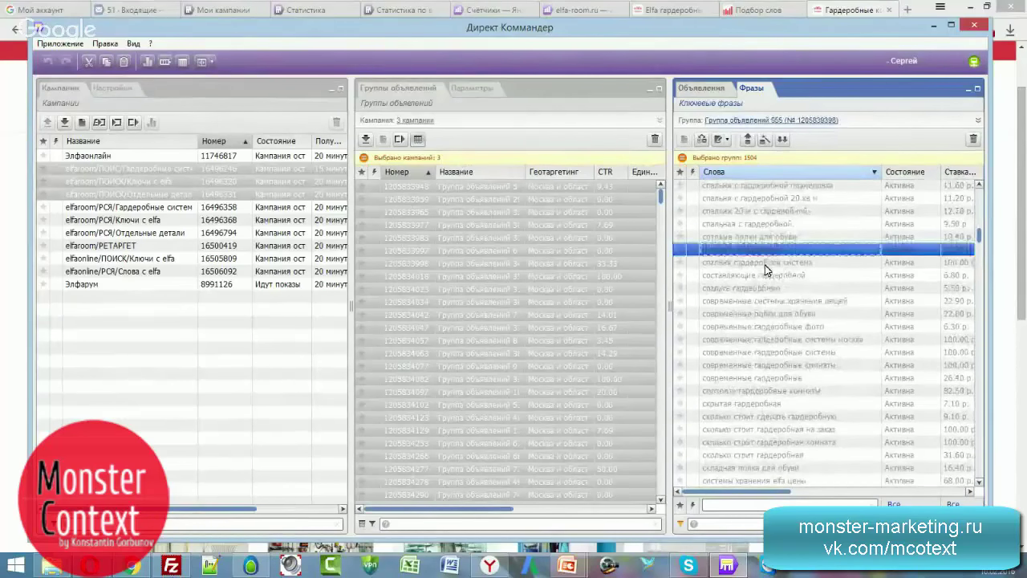
drag(769, 494, 753, 250)
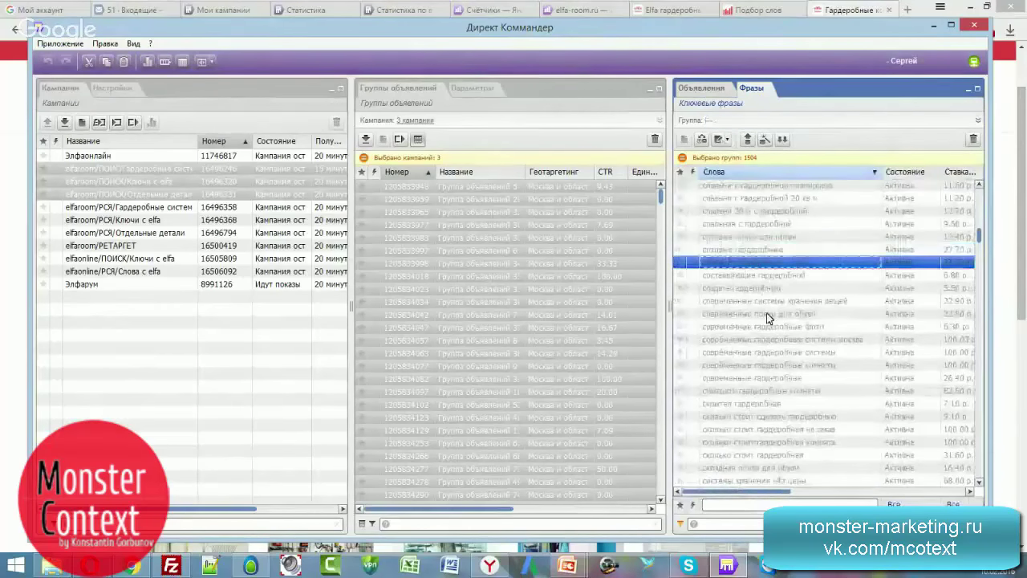
scroll(770, 363, down, 3)
scroll(769, 362, down, 5)
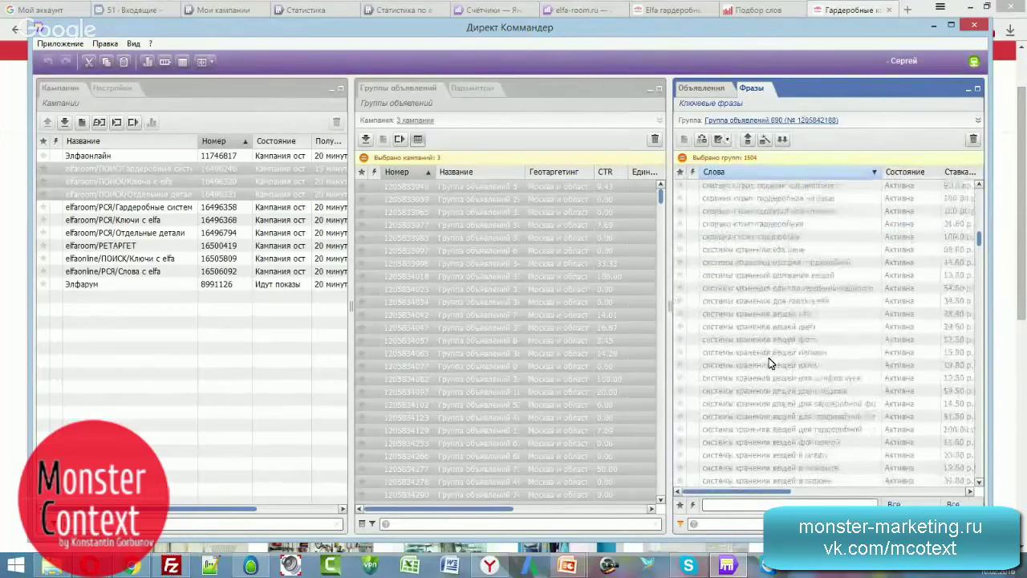
scroll(769, 363, down, 5)
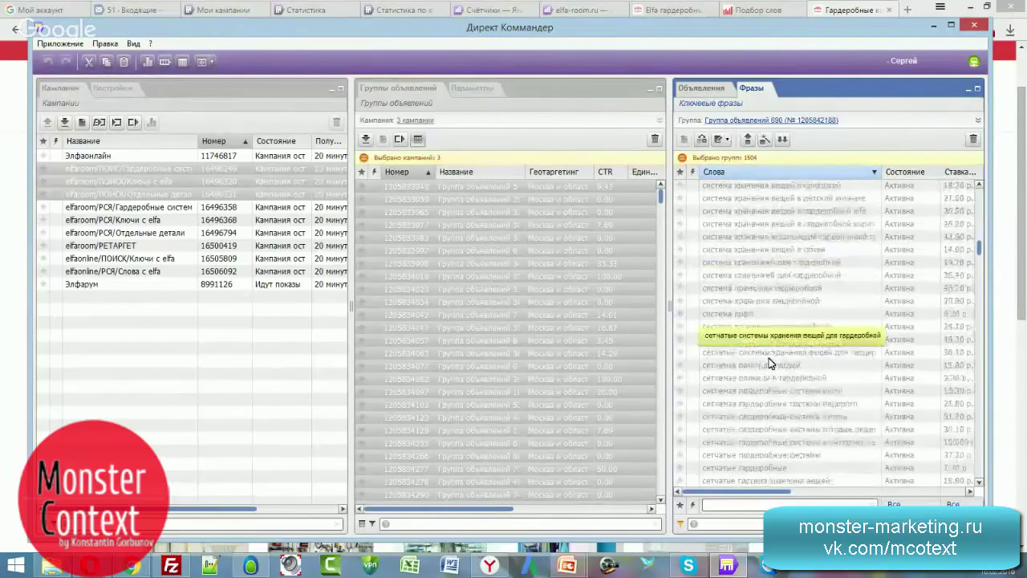
scroll(769, 363, down, 5)
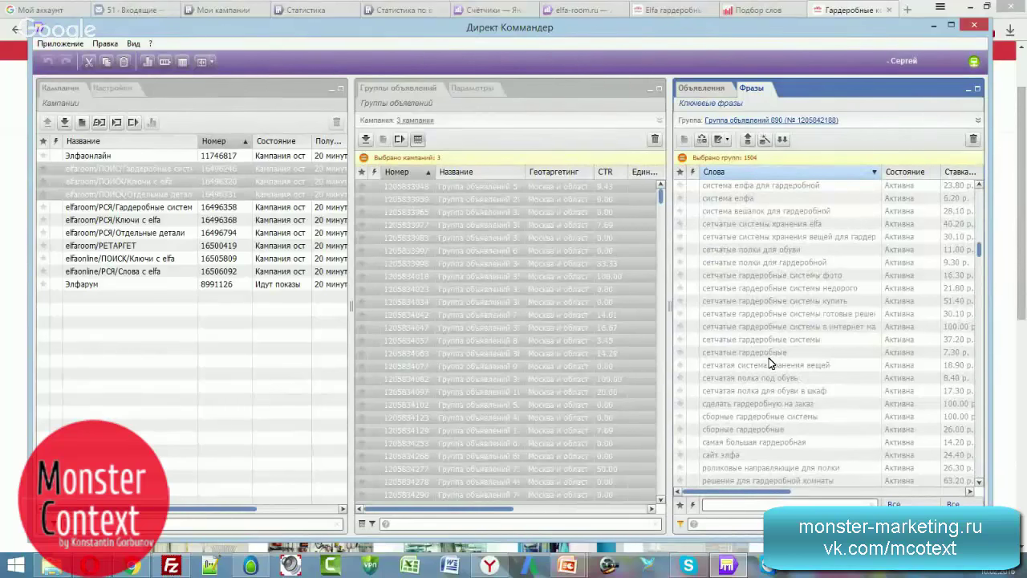
scroll(792, 367, down, 8)
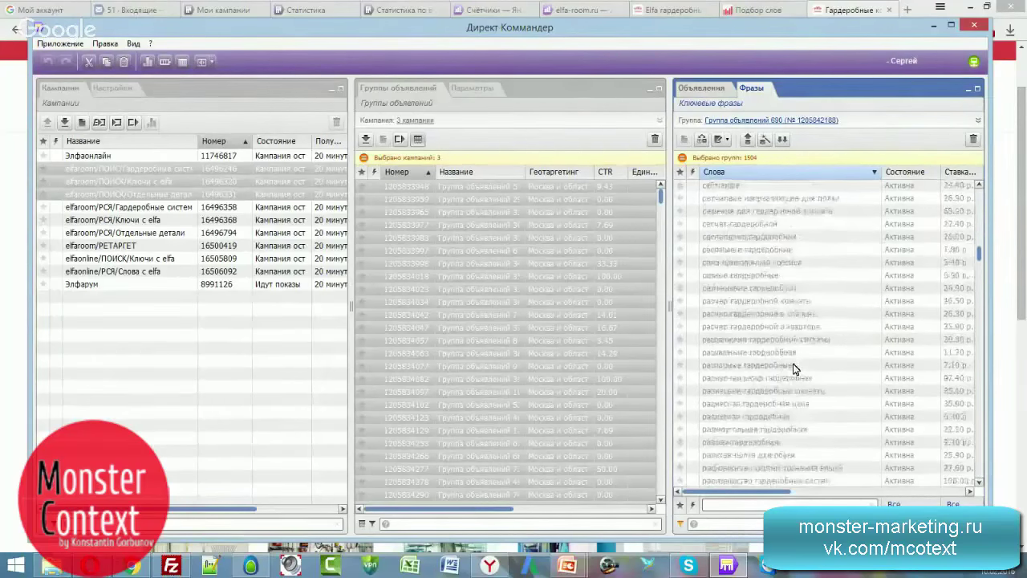
scroll(795, 367, down, 5)
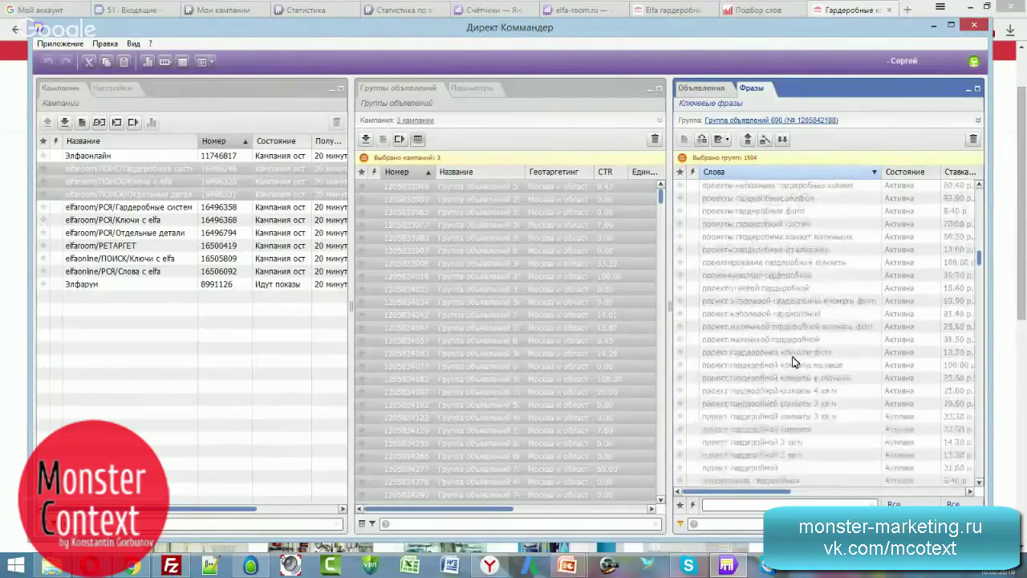
scroll(794, 363, down, 5)
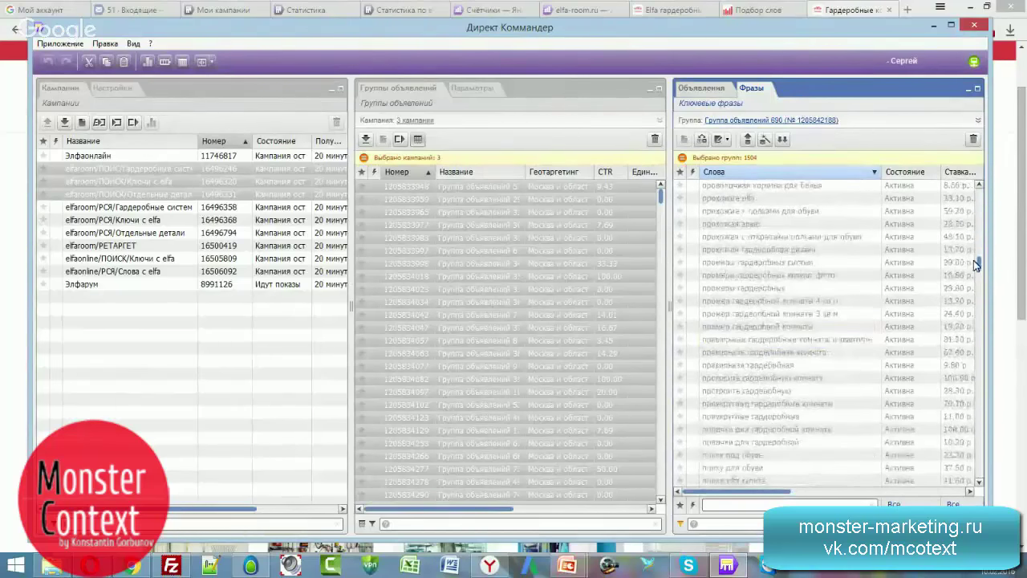
drag(979, 260, 983, 297)
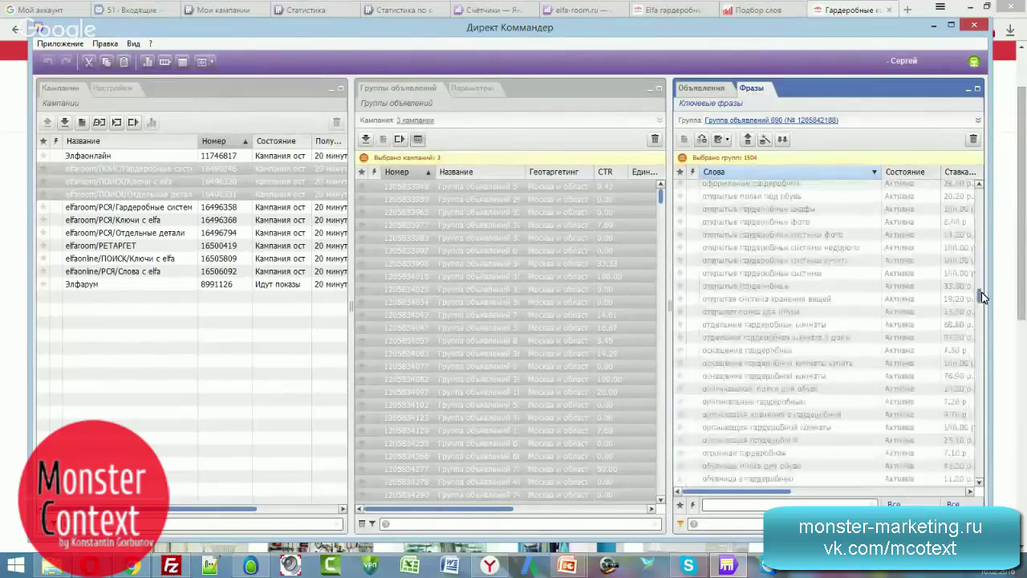
Step: Show only the phrases containing "фото", look through their wording, and remove the filter
text(фото)
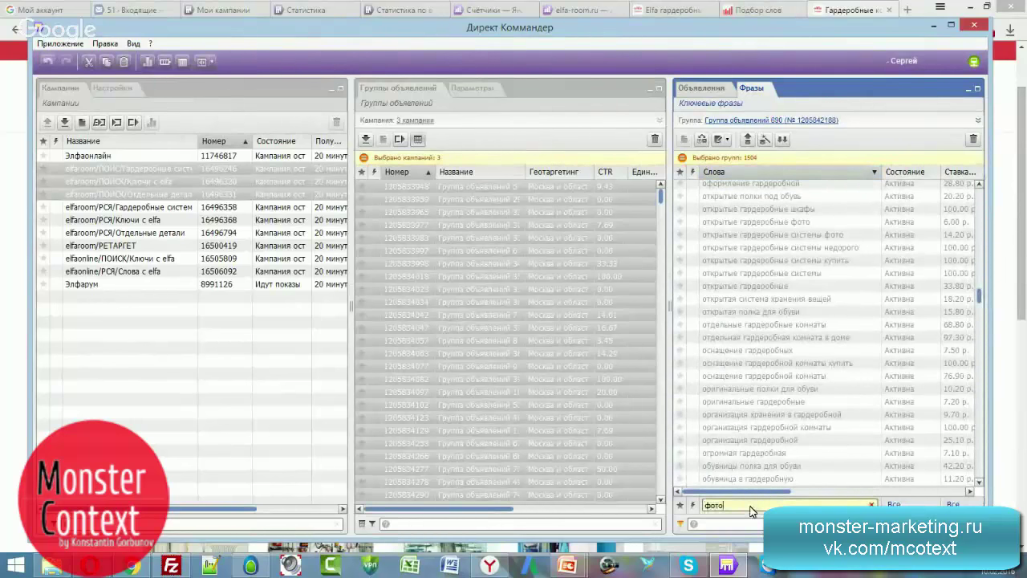
key(Return)
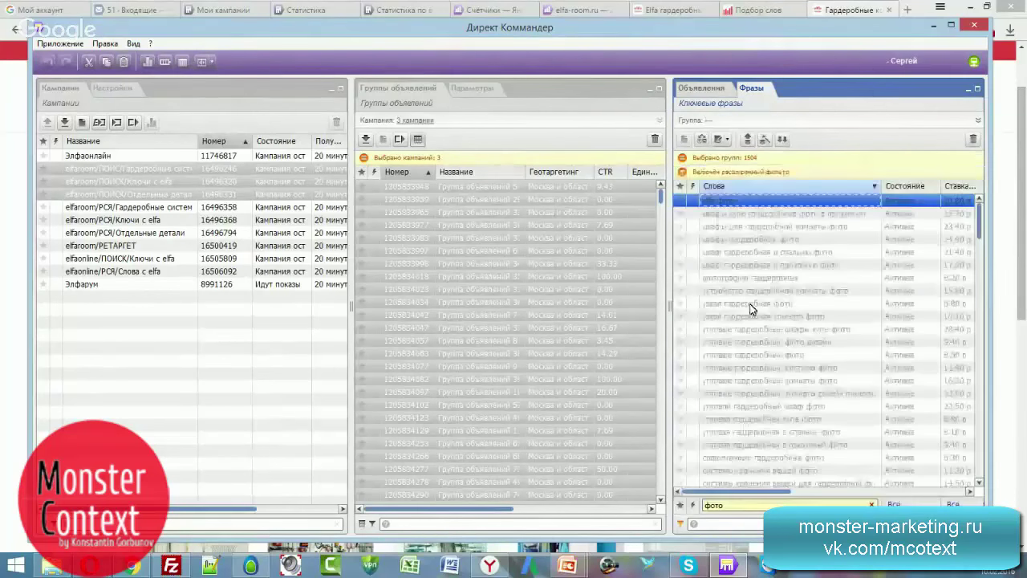
click(782, 319)
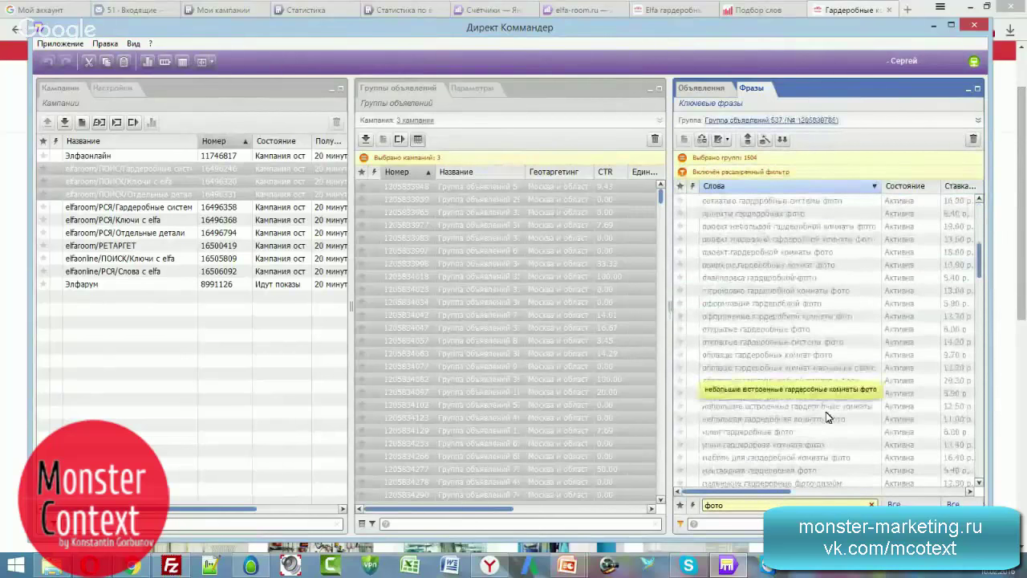
double_click(713, 505)
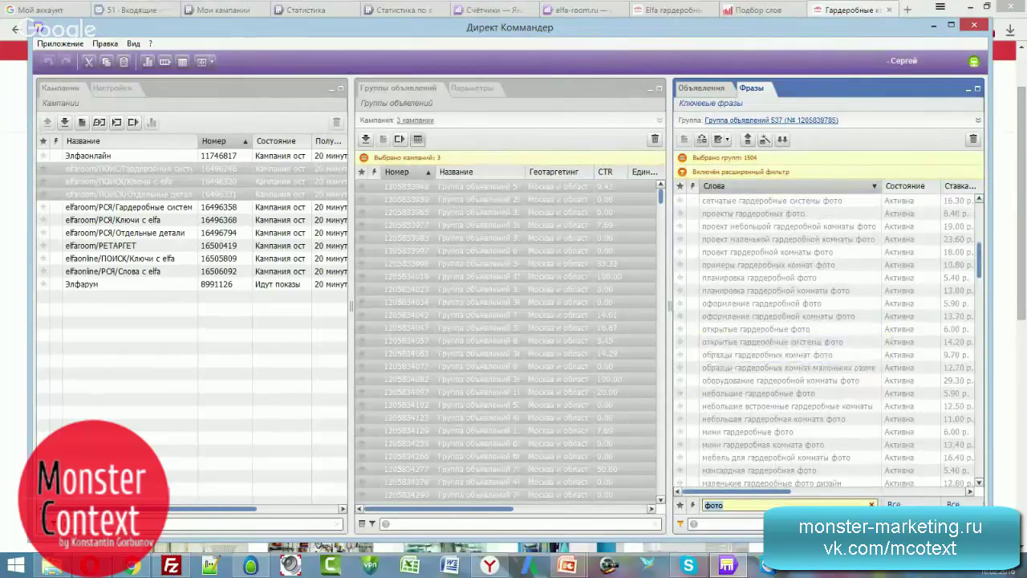
click(871, 505)
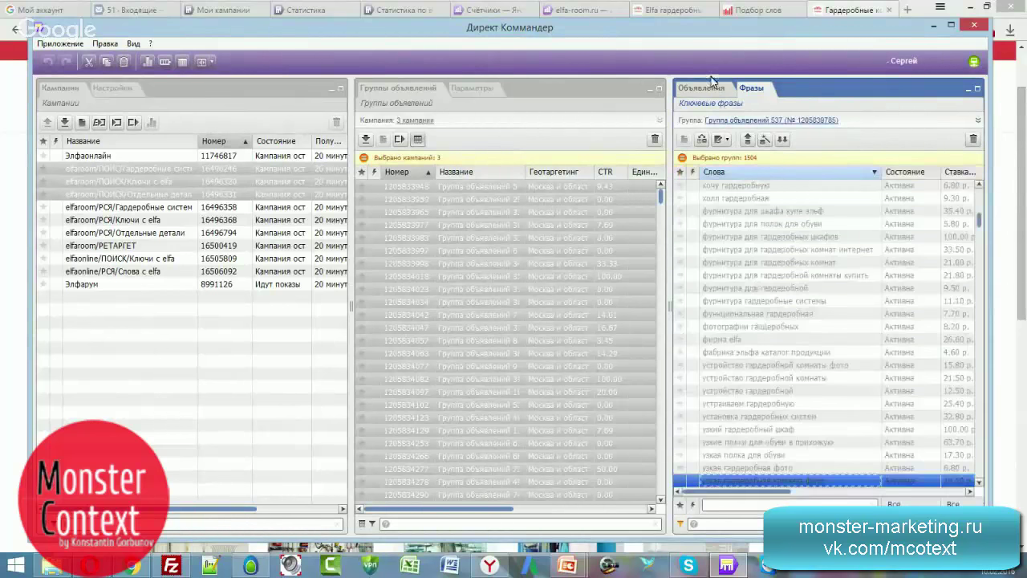
Step: Open the ads of the selected groups and check their quick-link texts and the UTM-tagged quick-link addresses
click(700, 88)
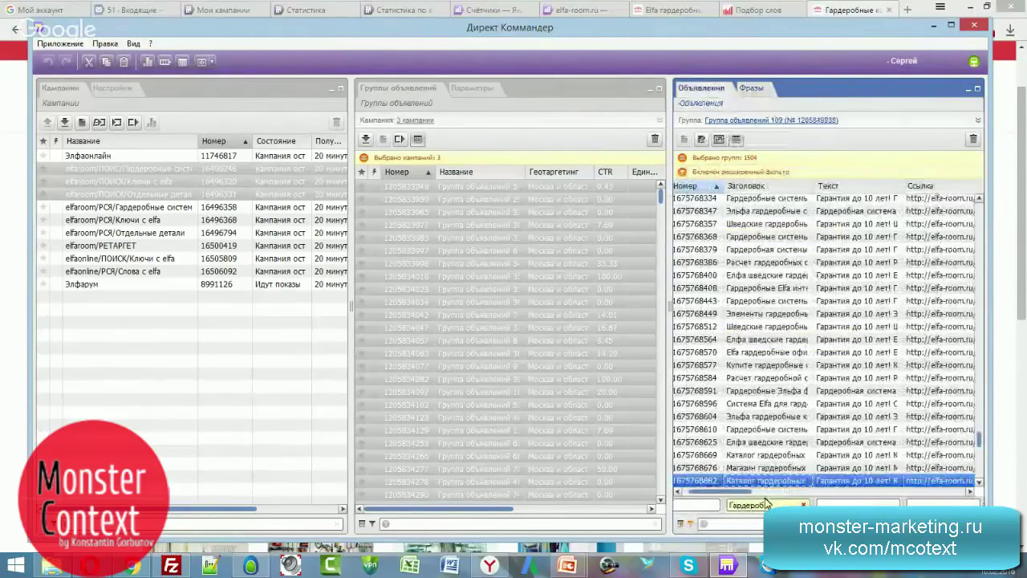
drag(719, 489, 898, 478)
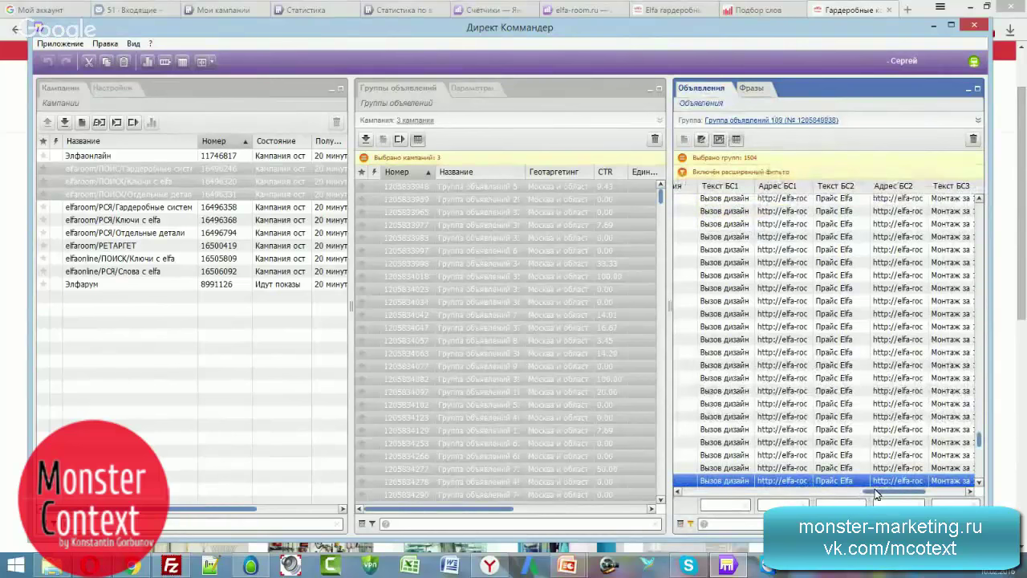
drag(876, 494, 886, 492)
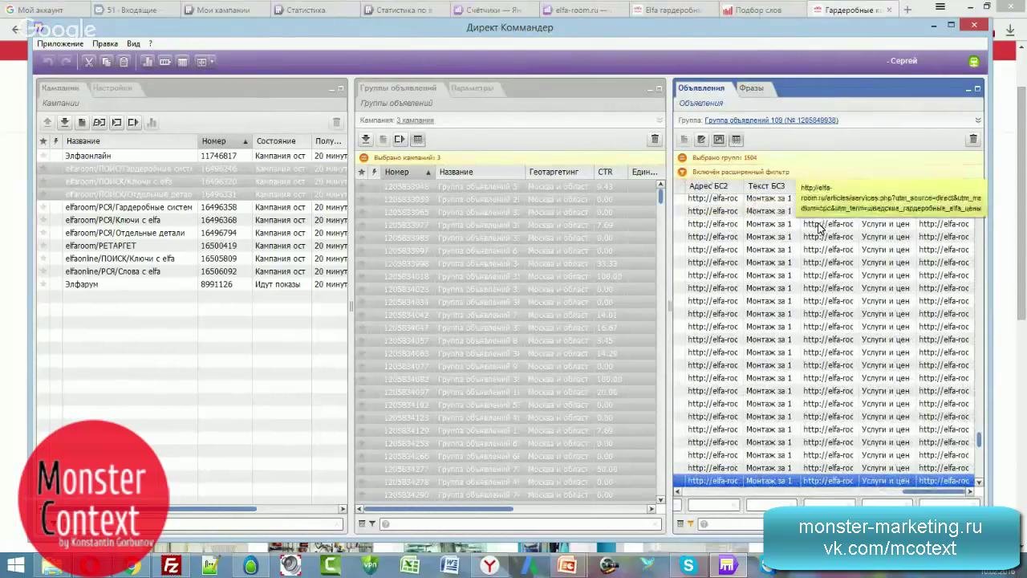
click(819, 225)
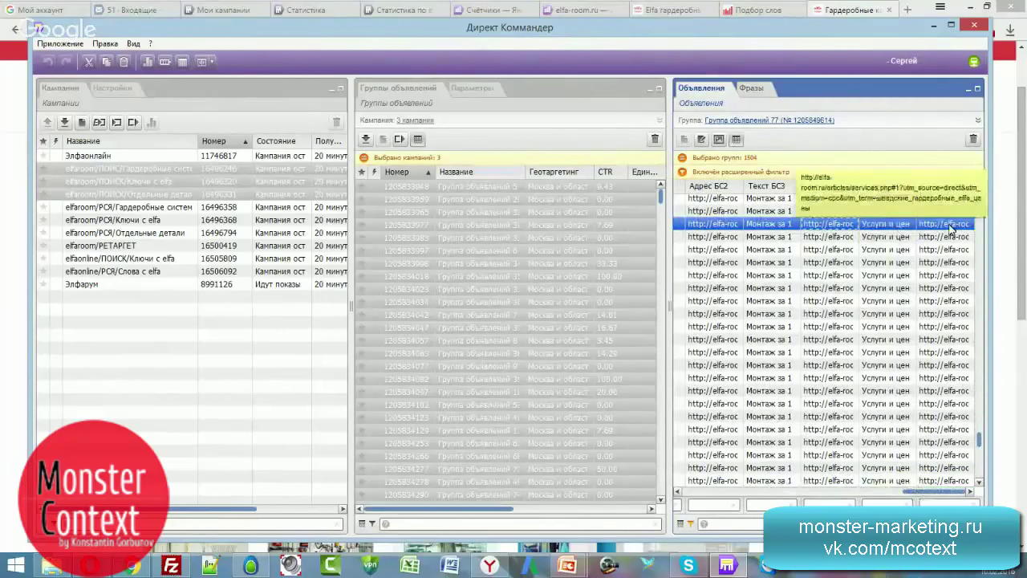
drag(914, 491, 688, 491)
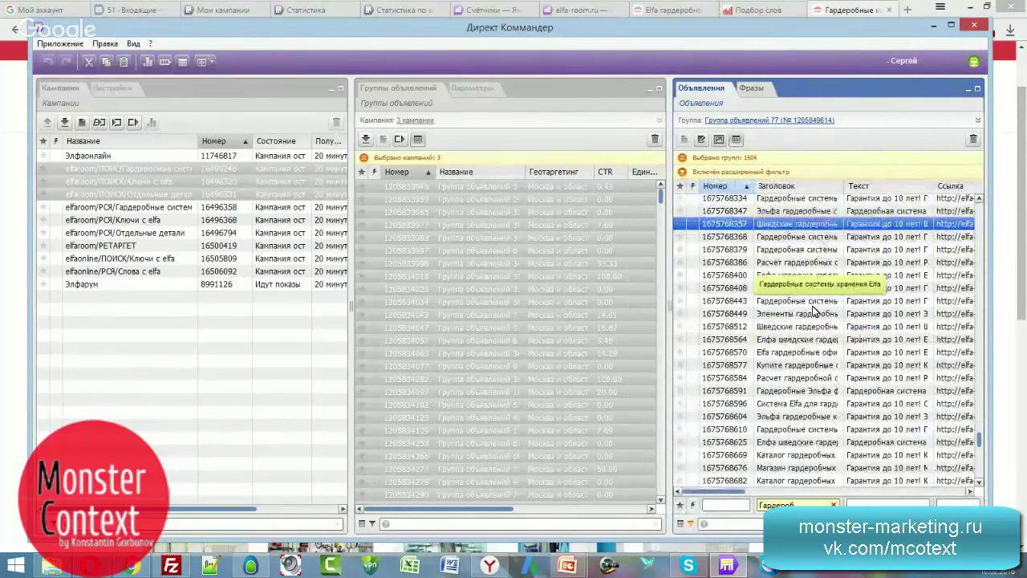
Step: Look through the filtered ad headlines and clear the "Гардероб" filter from the Заголовок column
scroll(813, 312, down, 3)
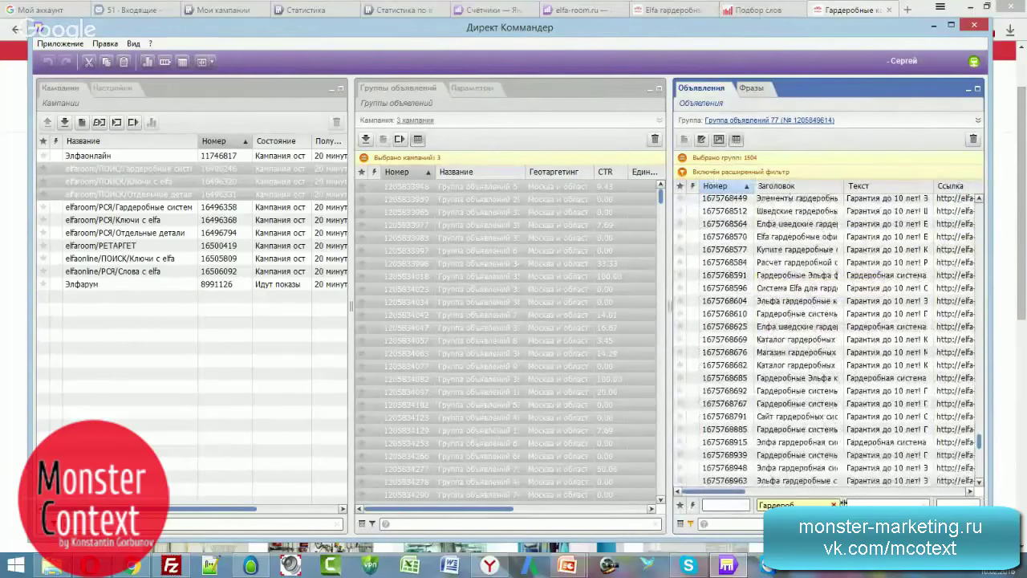
click(834, 504)
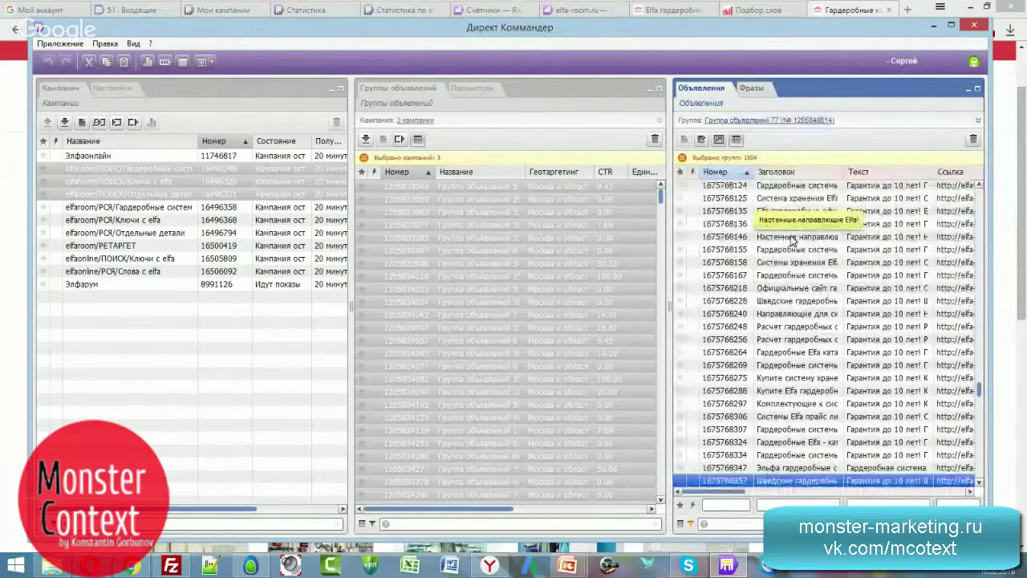
click(792, 237)
Step: Return to the key phrases and sort them by CTR in descending order
click(752, 88)
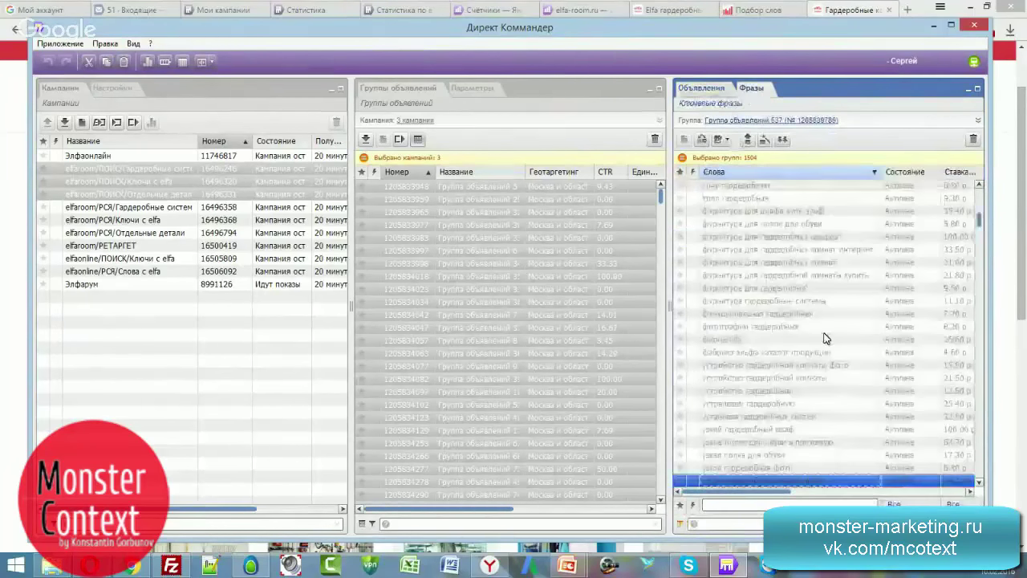
click(798, 276)
drag(776, 493, 842, 493)
scroll(986, 222, down, 3)
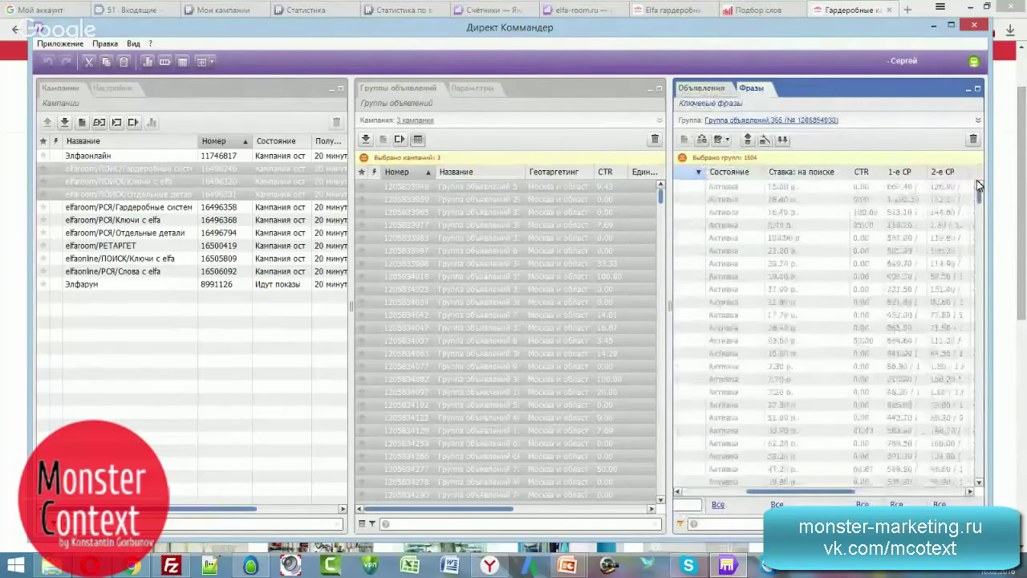
click(793, 176)
click(861, 173)
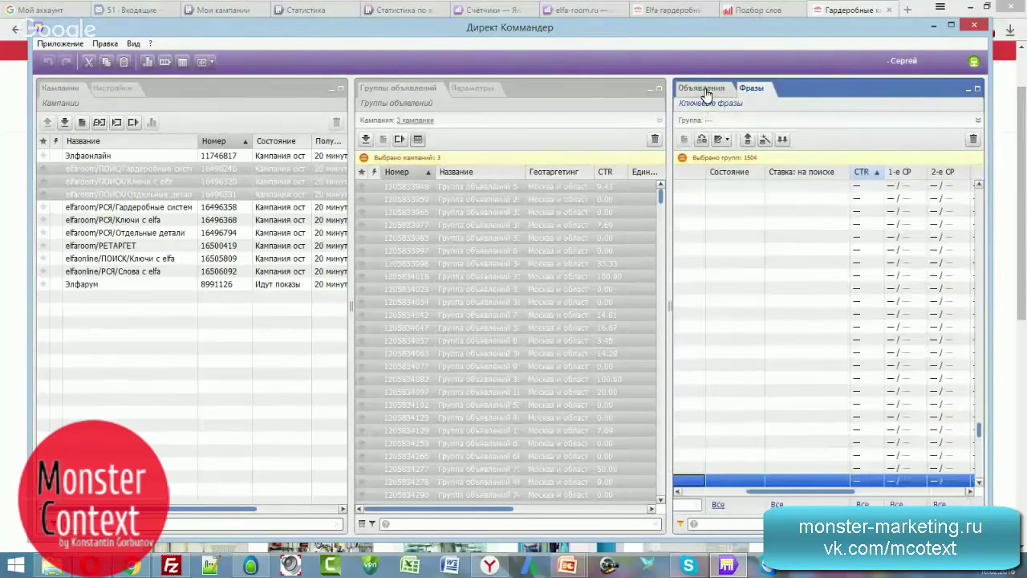
click(865, 173)
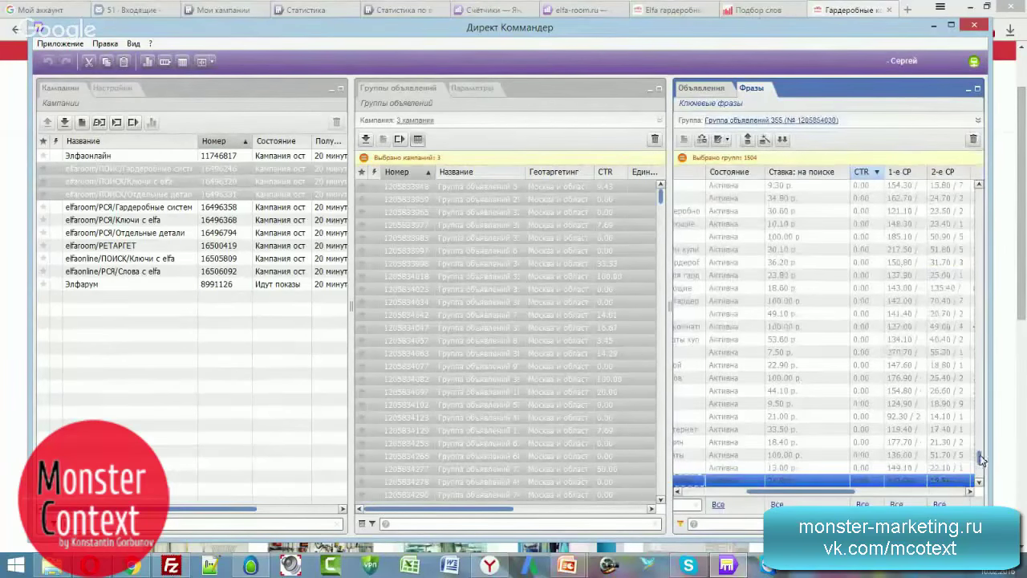
Step: Examine the search bids and СР prices of the phrases from the highest CTR down to the zero-CTR ones
drag(981, 458, 975, 201)
click(837, 305)
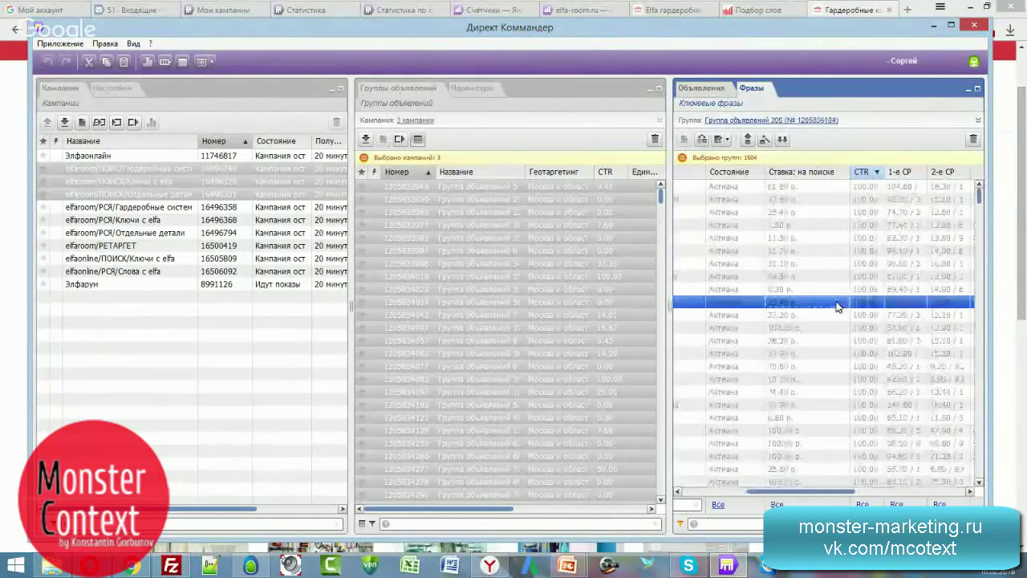
scroll(813, 289, down, 10)
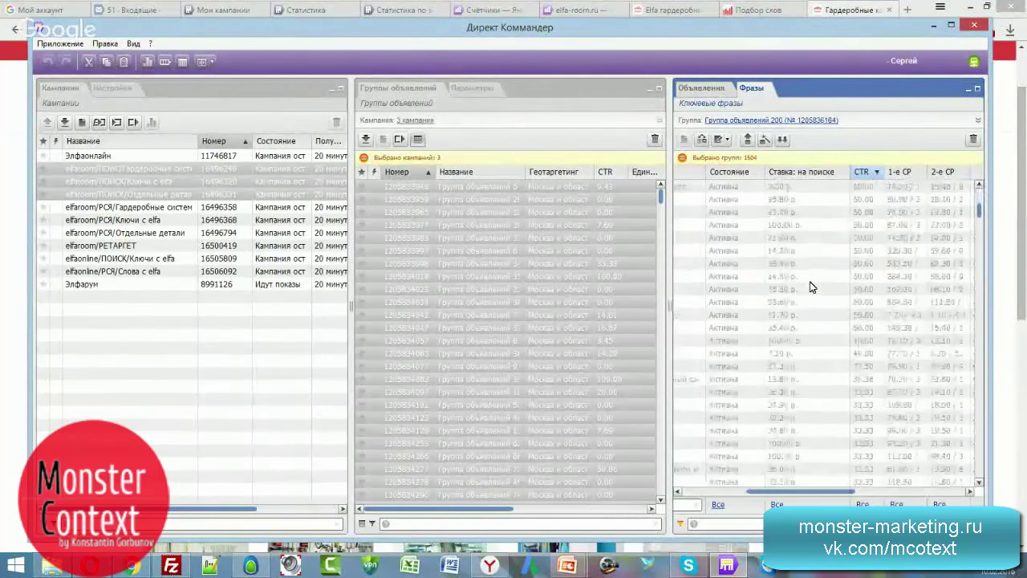
scroll(812, 286, down, 10)
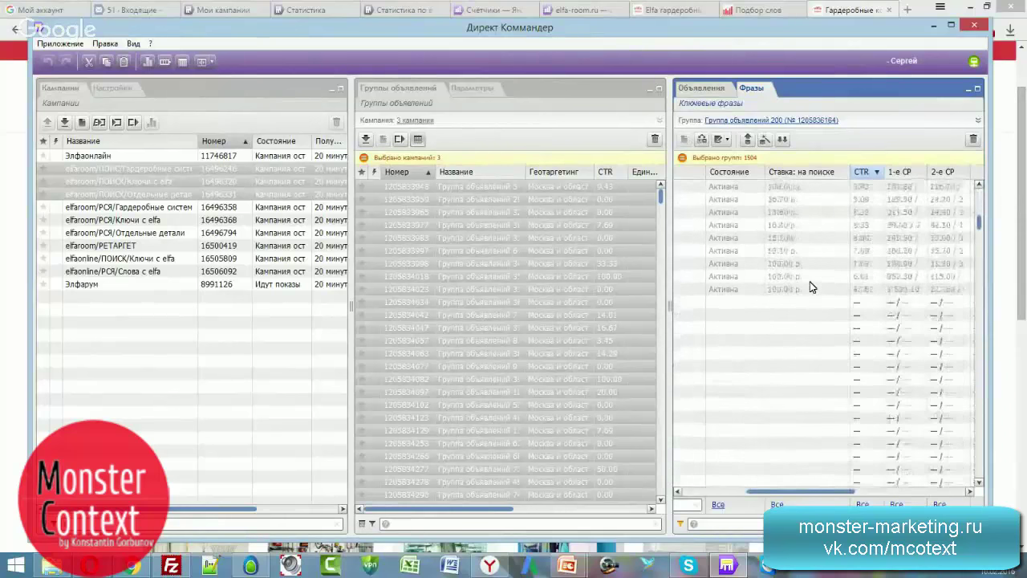
click(809, 265)
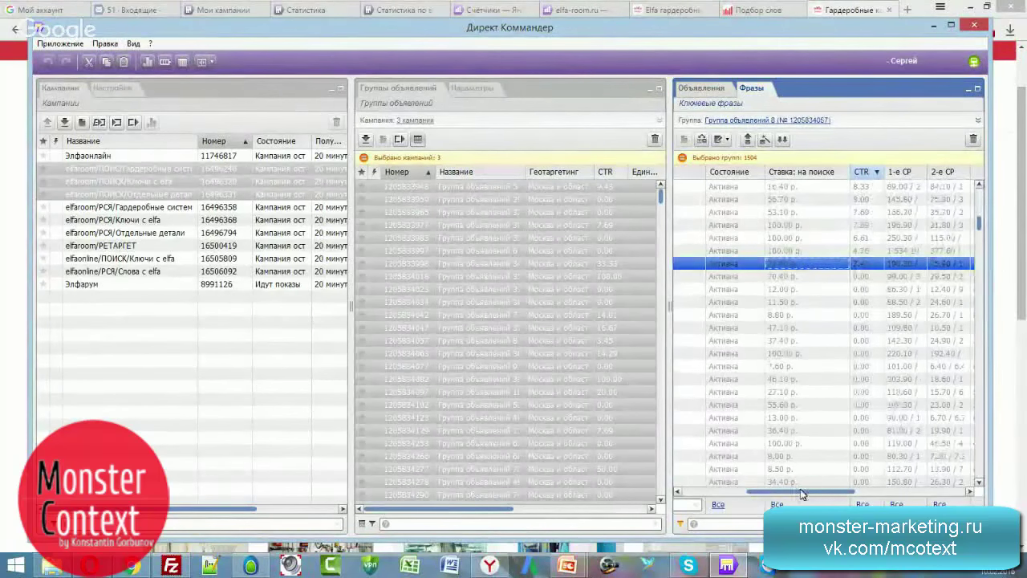
Step: Compare the wording of the low- and zero-CTR phrases with their search bids
mouse_move(806, 492)
mouse_down()
mouse_move(827, 492)
mouse_move(736, 484)
mouse_move(807, 481)
mouse_up()
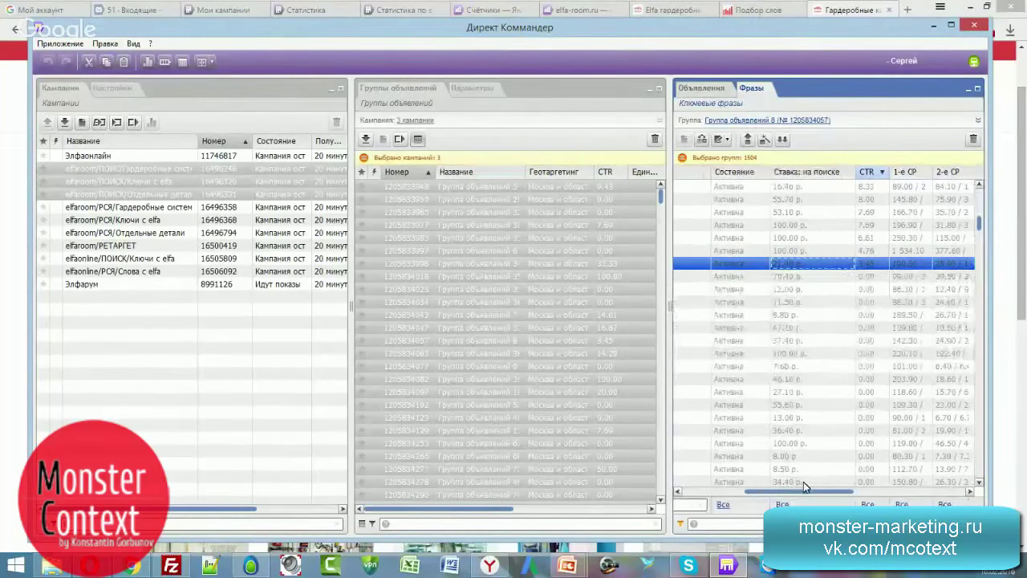
drag(804, 481, 750, 482)
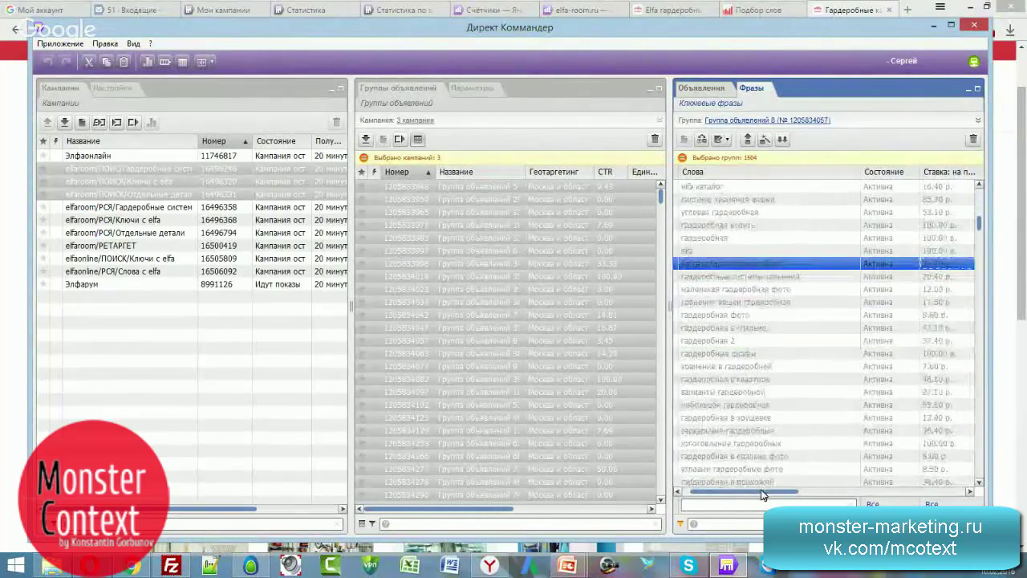
drag(762, 495, 735, 488)
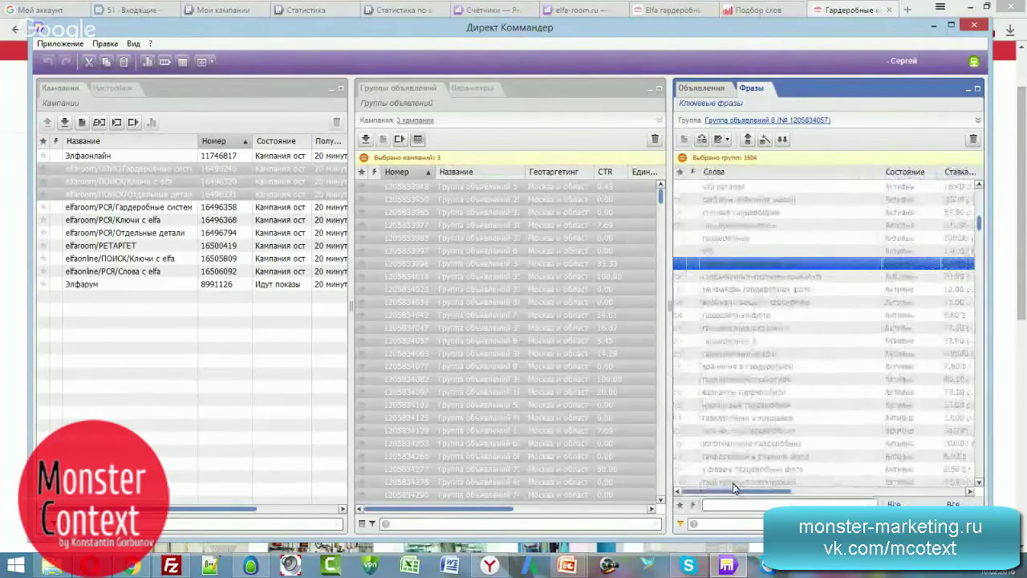
click(794, 316)
drag(779, 496, 803, 479)
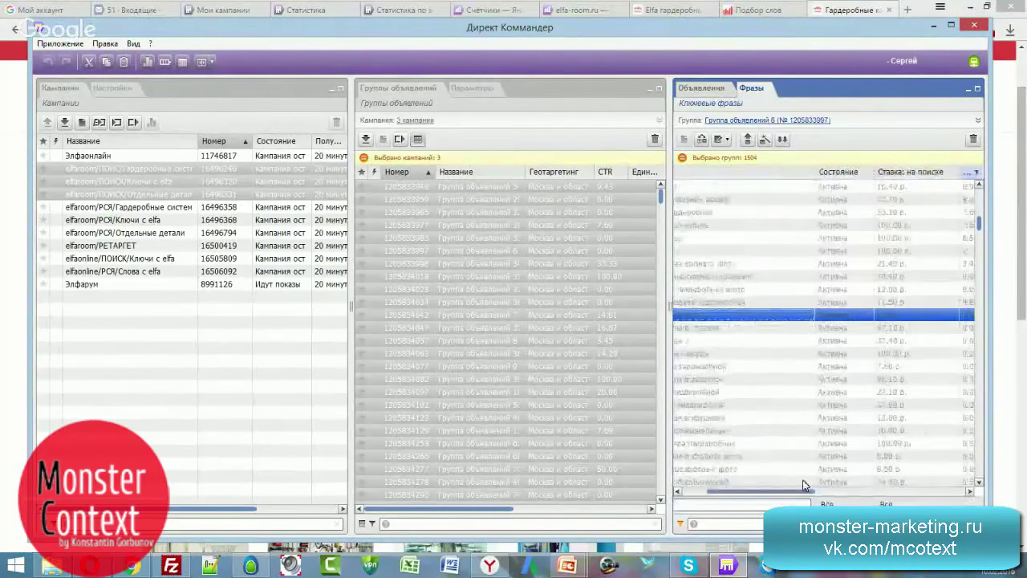
scroll(810, 413, down, 3)
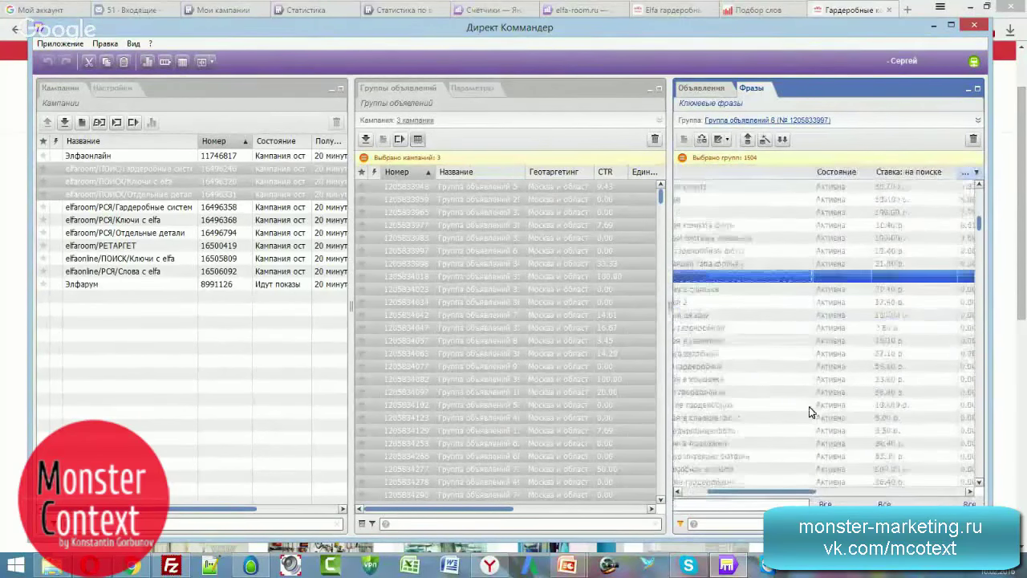
Step: Read the wording of the гардеробная phrases further down the key phrase list
drag(771, 491, 742, 492)
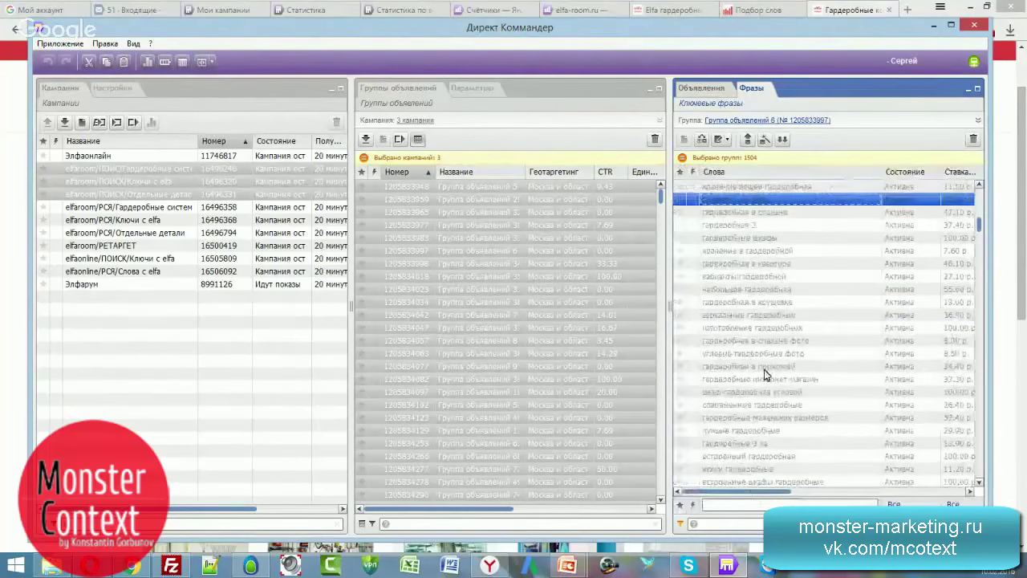
scroll(764, 370, down, 6)
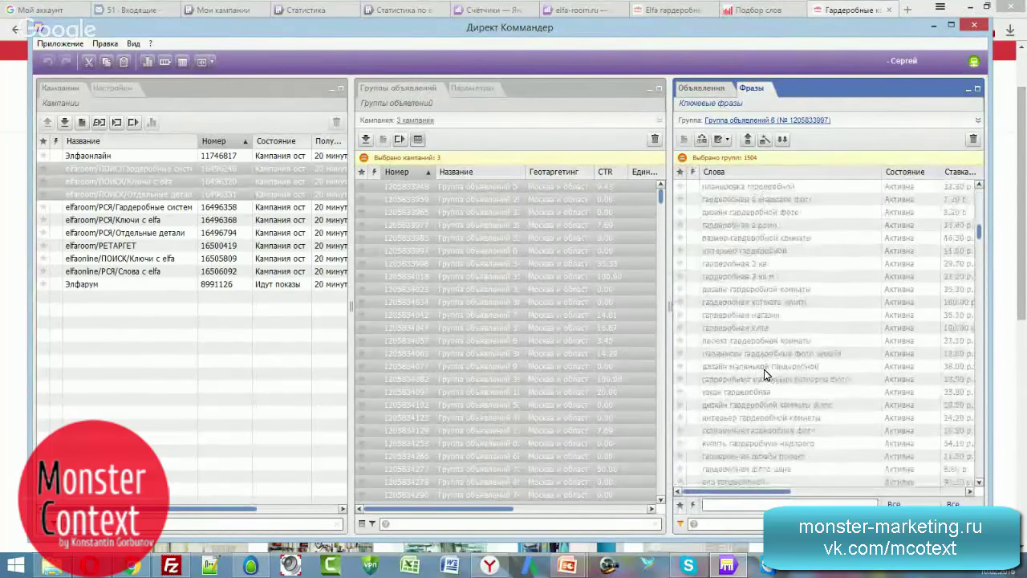
drag(737, 491, 757, 402)
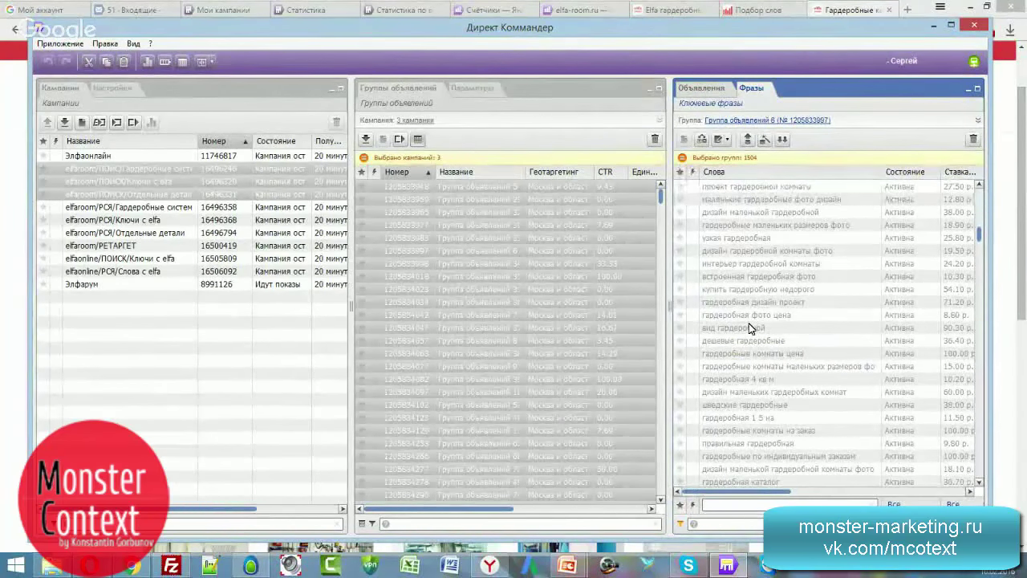
Step: Display the key phrases of all ad groups in only the elfaroom/ПОИС/Гардеробные системы campaign
click(184, 170)
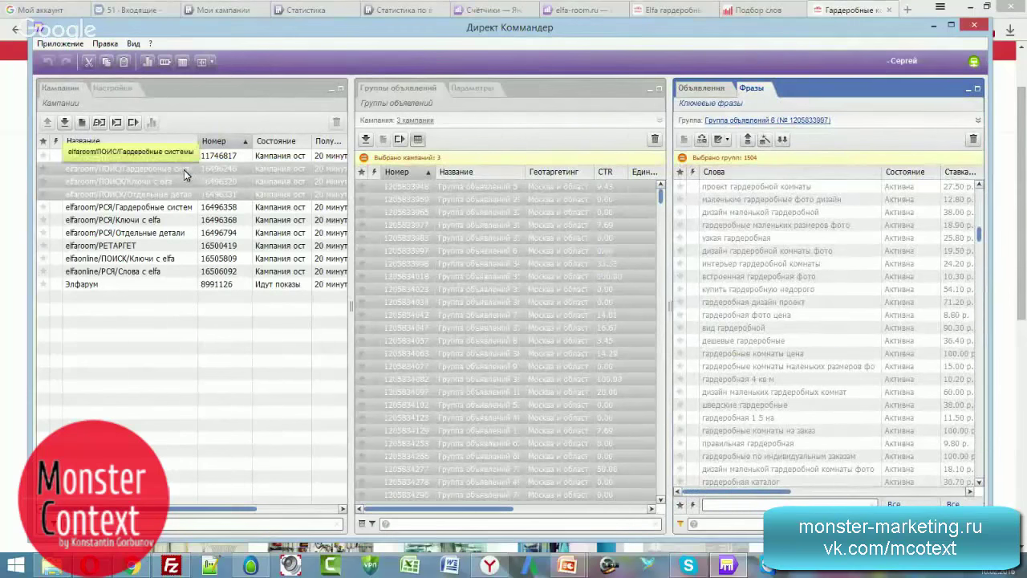
click(178, 183)
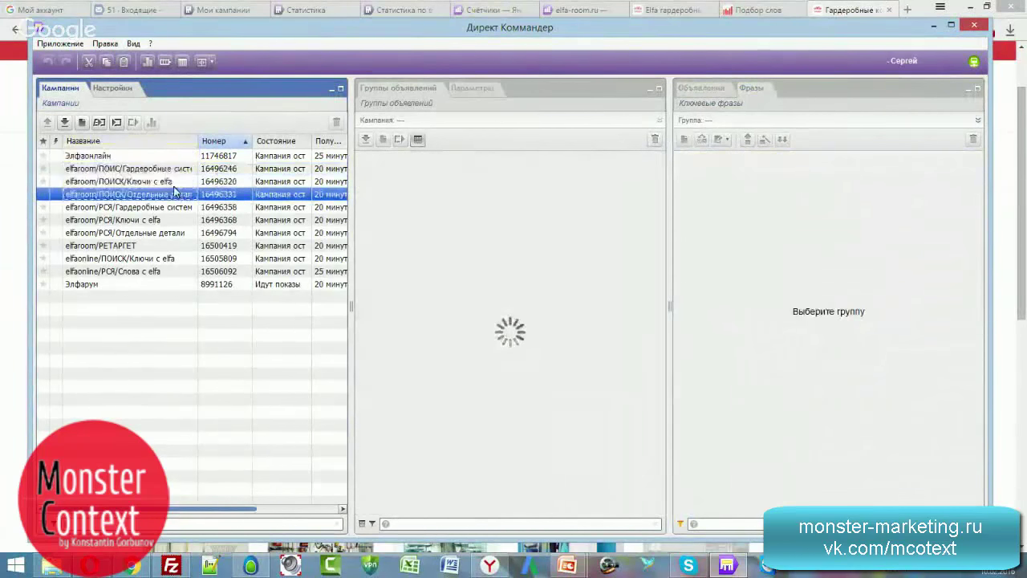
click(163, 170)
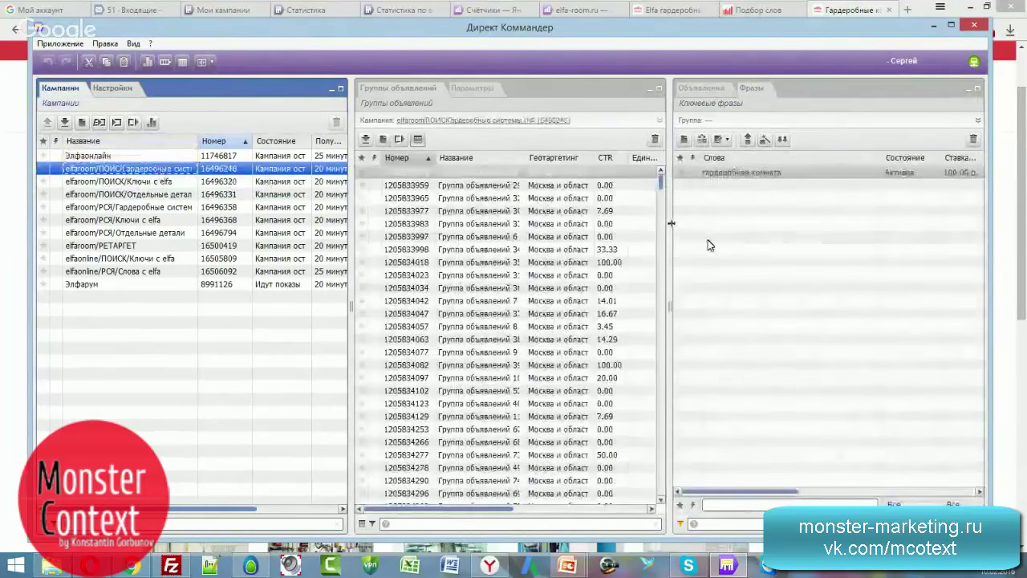
click(488, 197)
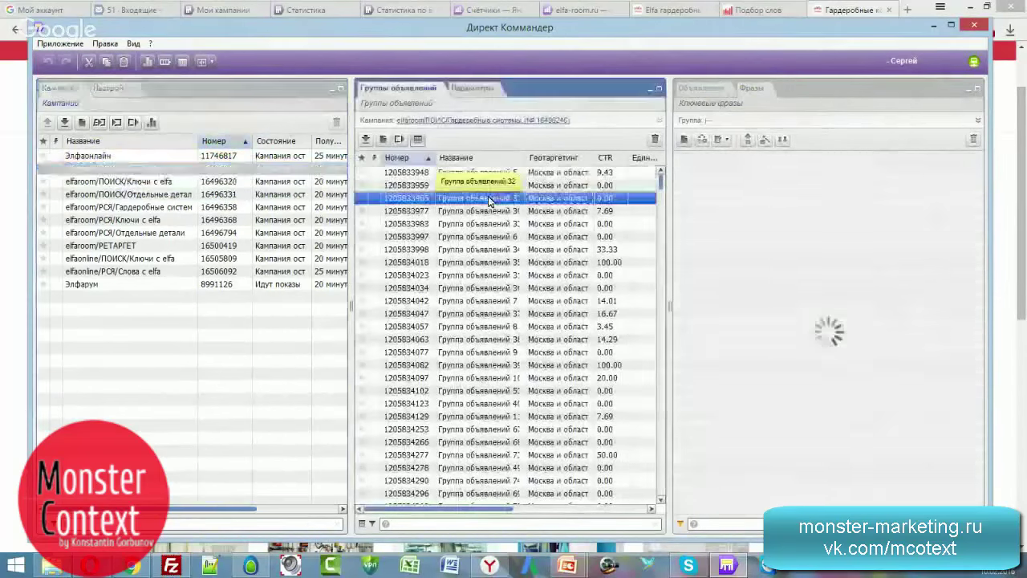
key(ctrl+a)
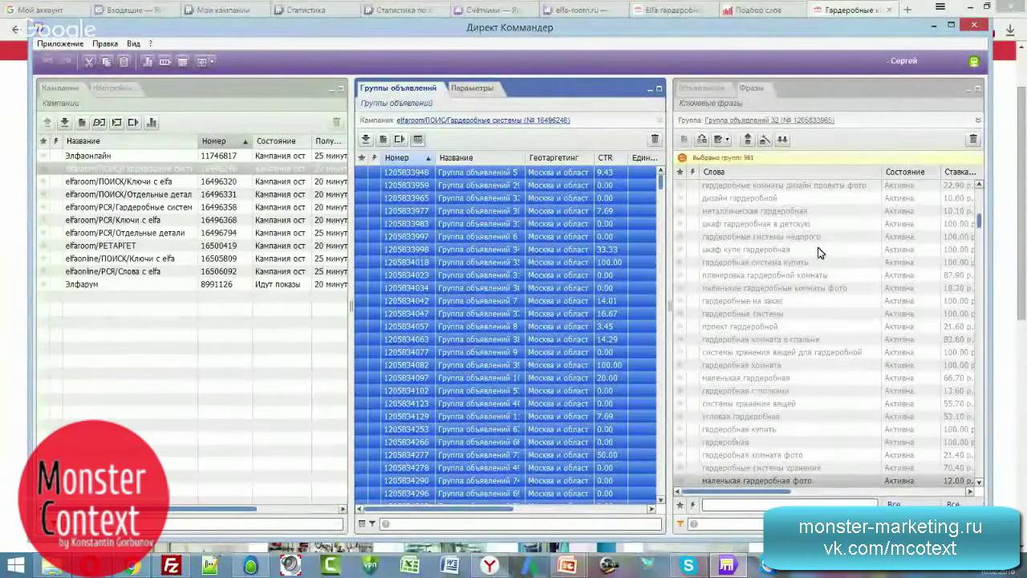
Step: View the groups and phrases of the elfaonline ПОИСК and РСЯ campaigns, then select elfaroom/РСЯ/Отдельные детали
click(147, 246)
click(147, 258)
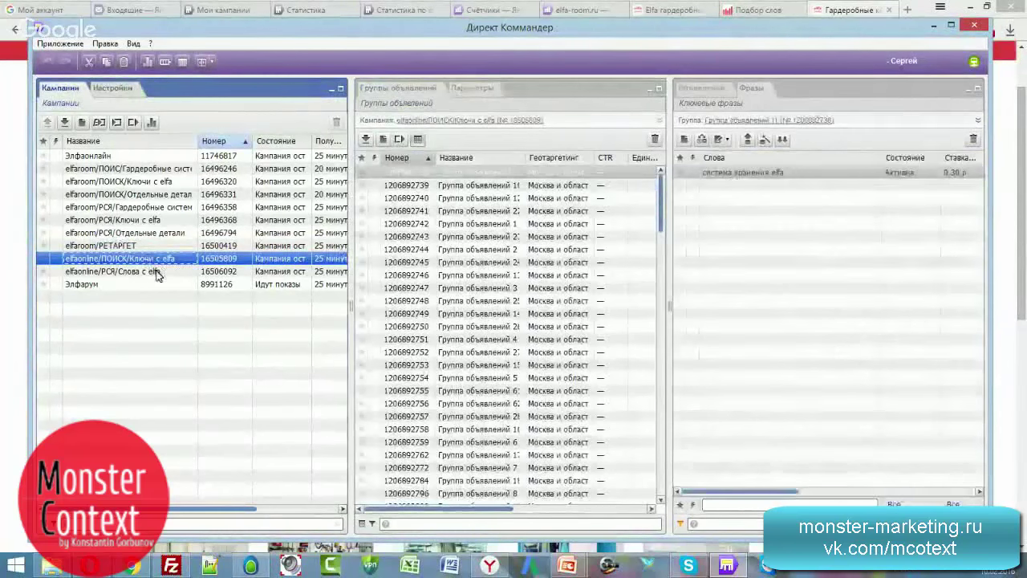
click(156, 272)
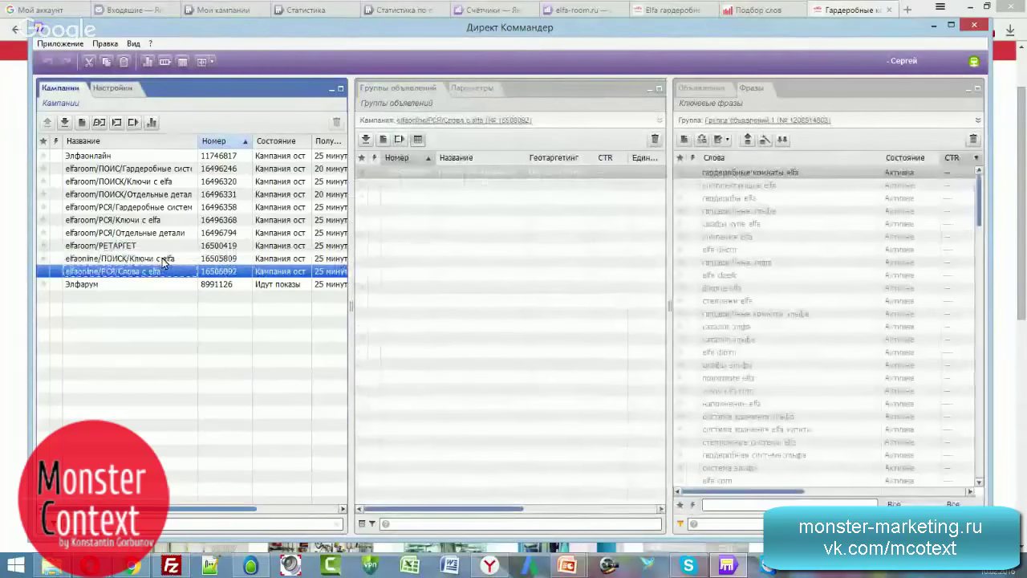
click(163, 260)
click(161, 234)
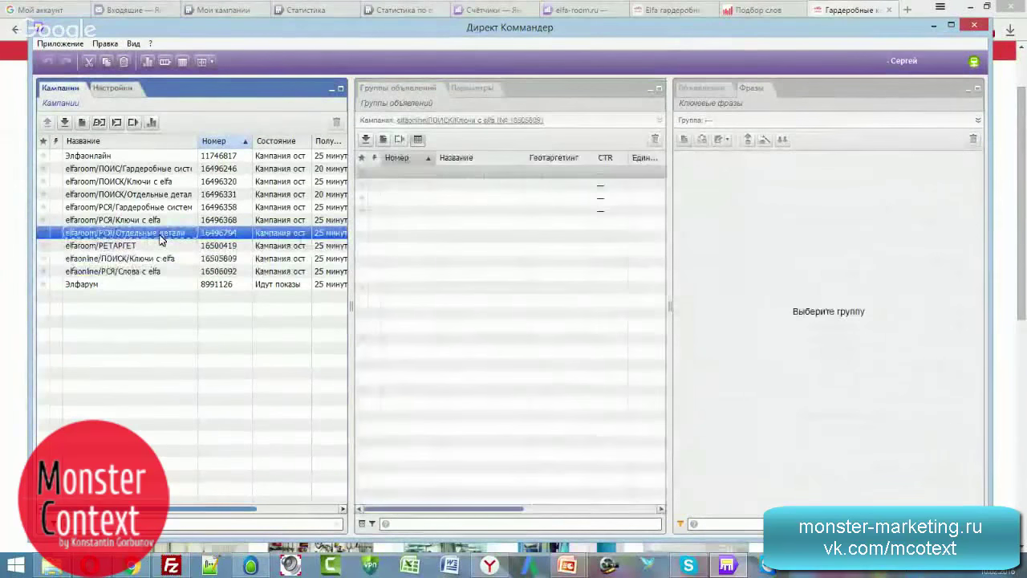
Step: Switch to the elfa-room.ru Директ - сводка report in Яндекс.Метрика and set its period to Год
click(578, 9)
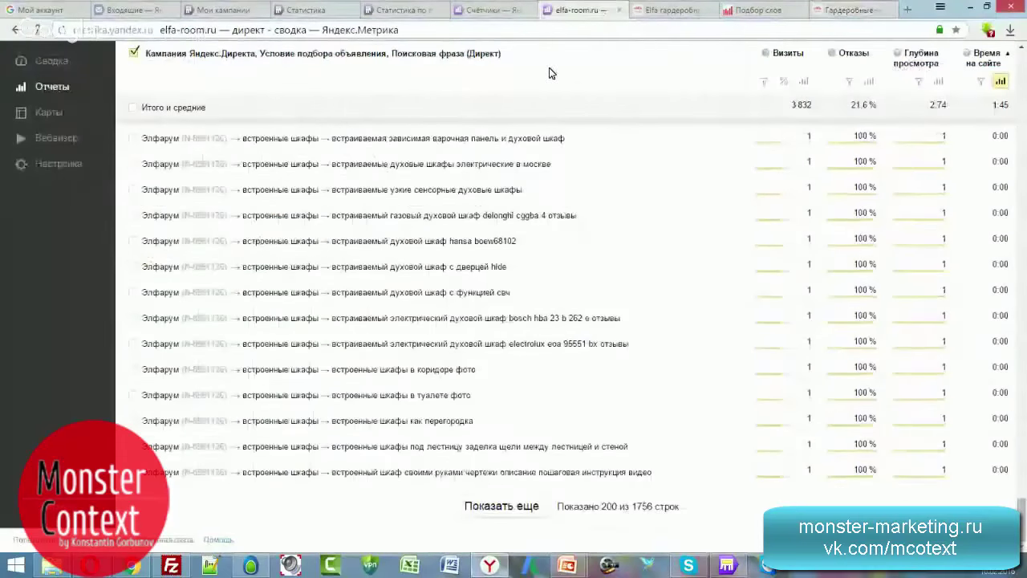
scroll(573, 156, up, 10)
scroll(1025, 327, up, 15)
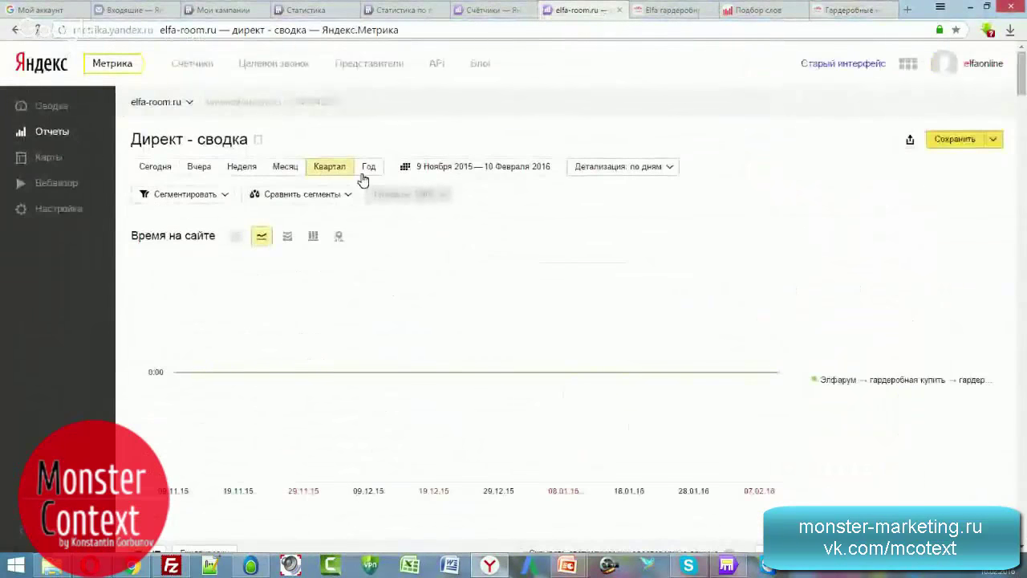
click(365, 167)
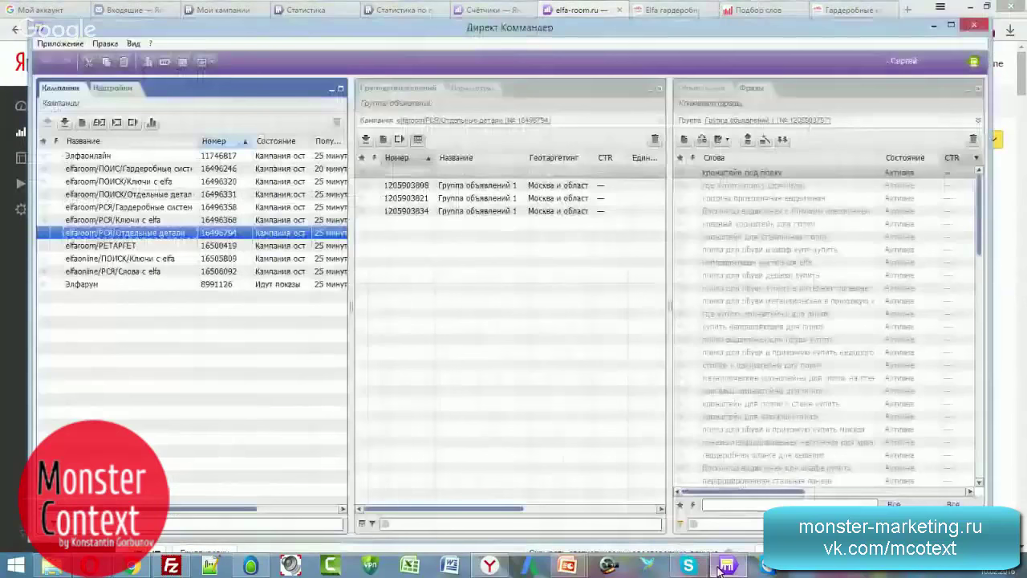
click(723, 566)
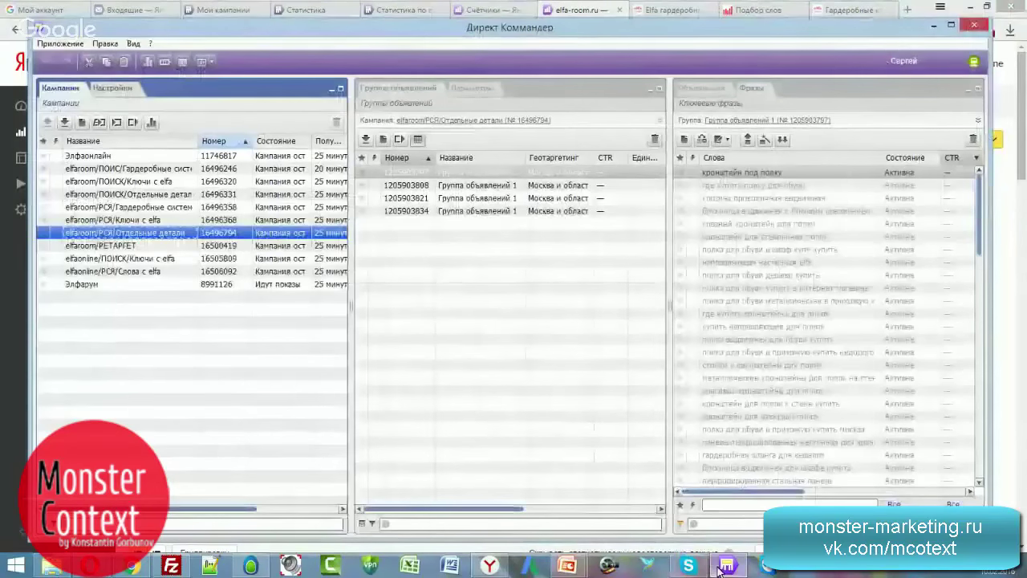
key(alt+Tab)
scroll(443, 297, down, 5)
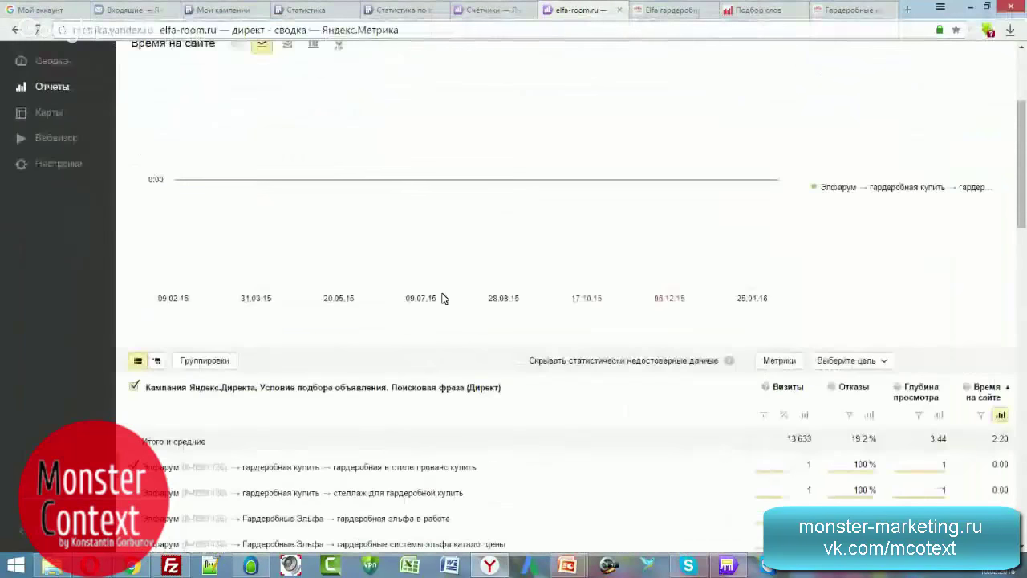
scroll(442, 299, down, 1)
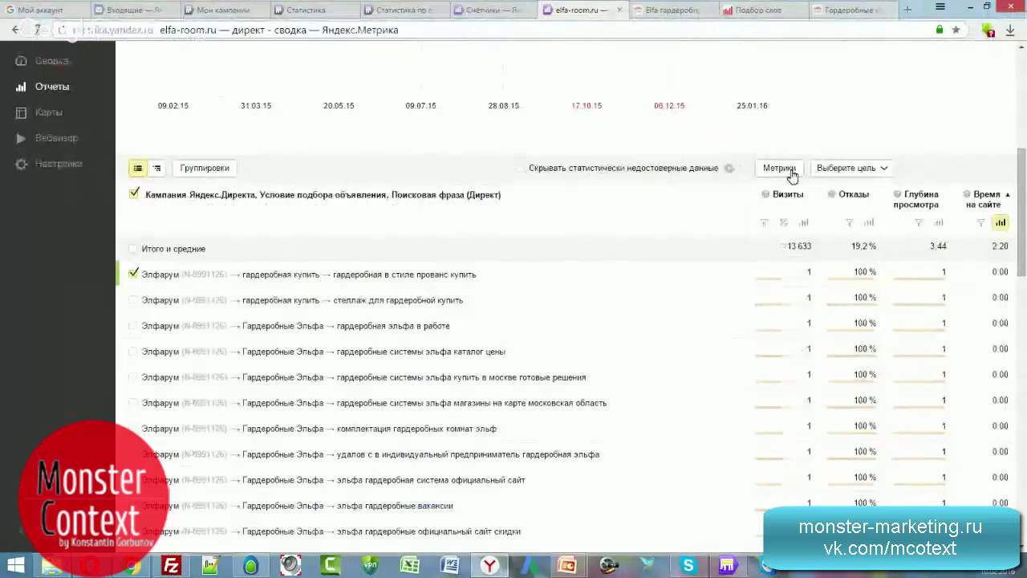
Step: Try hiding statistically unreliable data in the report and check the deviation and probability settings
click(730, 169)
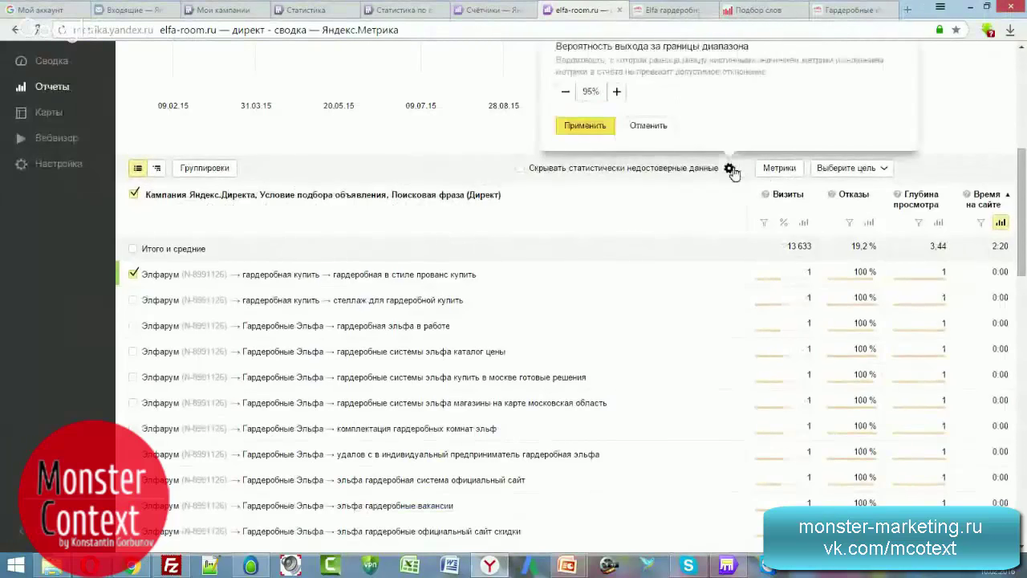
click(522, 169)
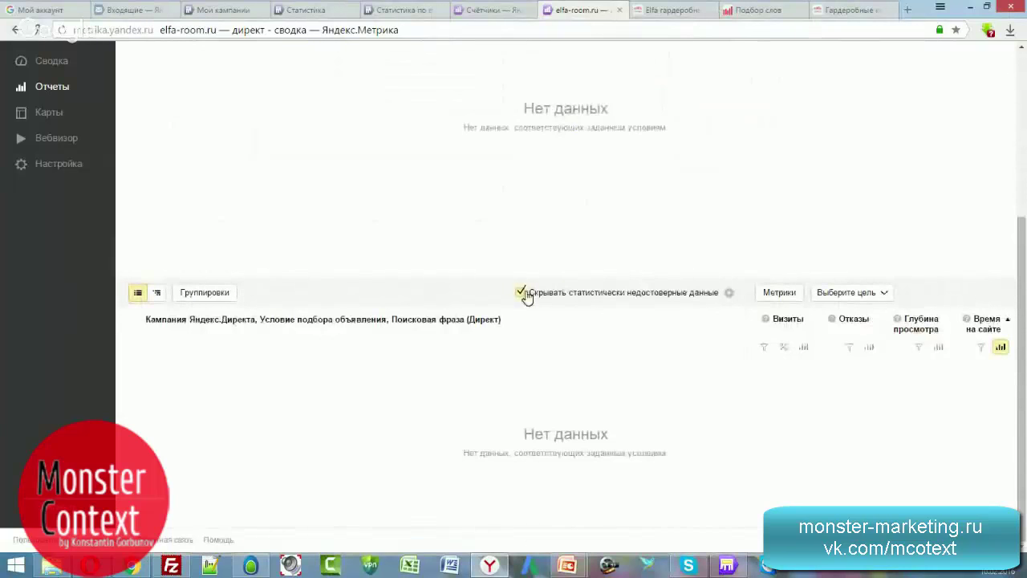
click(727, 293)
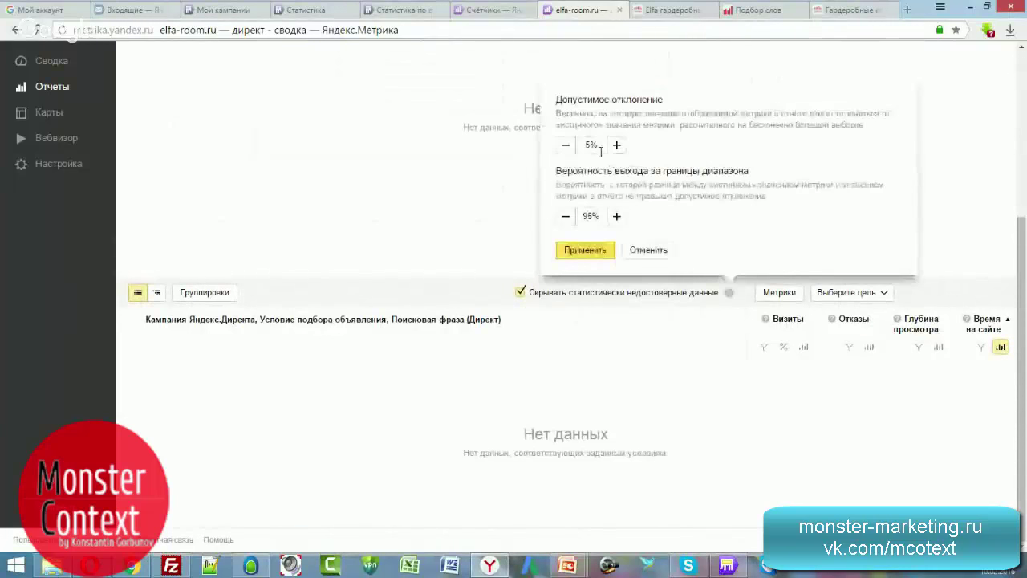
click(646, 248)
click(522, 294)
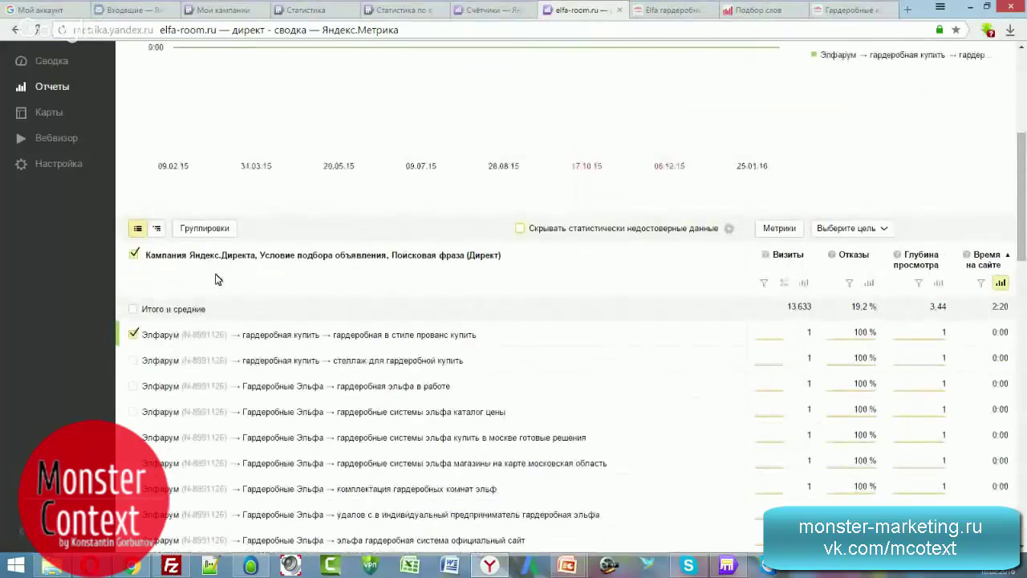
Step: Remove the first search phrase from the chart and look through the yearly list of phrases
click(155, 334)
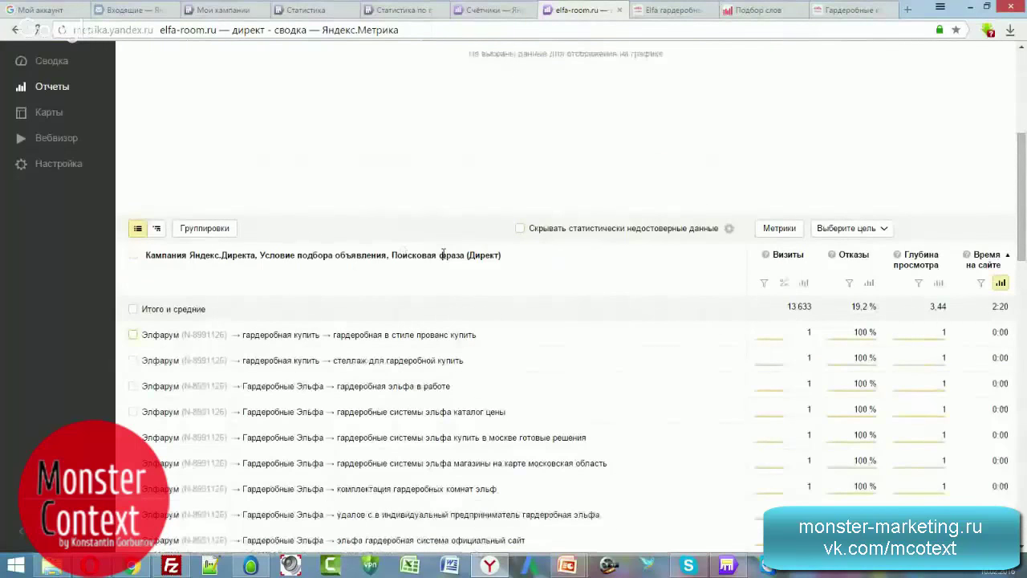
scroll(443, 254, down, 15)
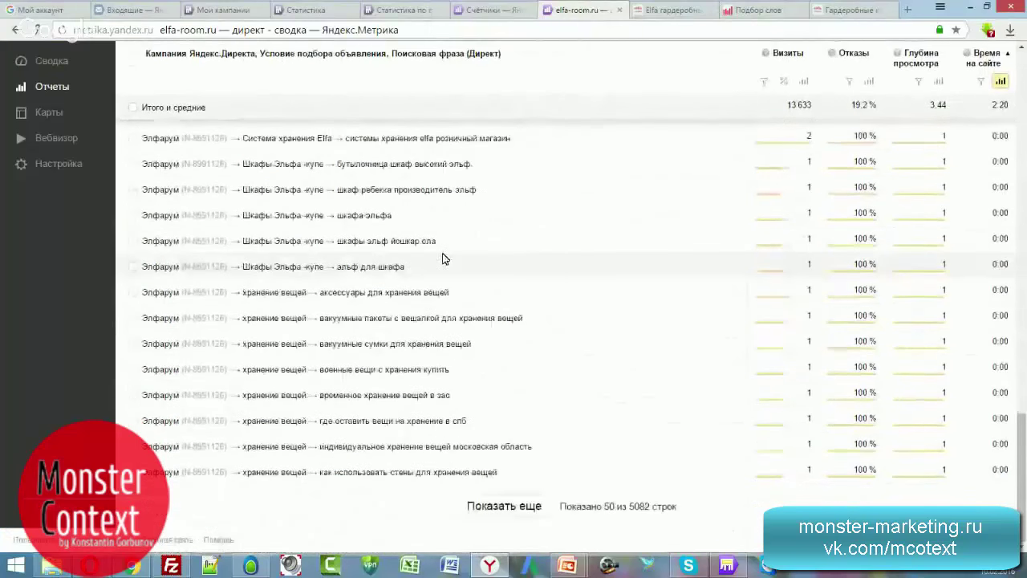
scroll(443, 259, up, 15)
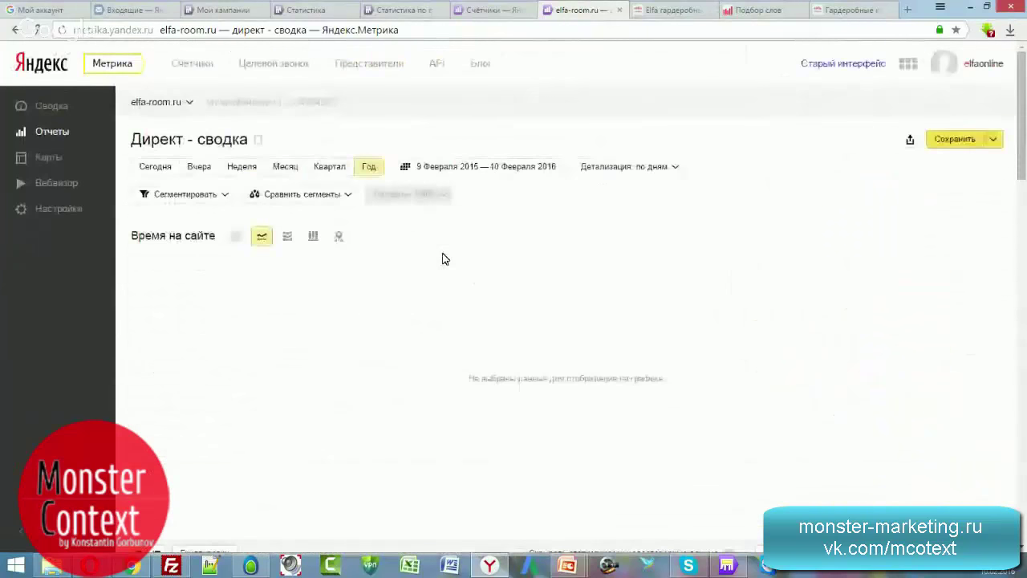
Step: Segment the report by Direct campaign, including elfaroom ПОИС and РСЯ Гардеробные системы, ПОИСК and РСЯ Ключи с elfa, and РСЯ Отдельные детали
click(187, 194)
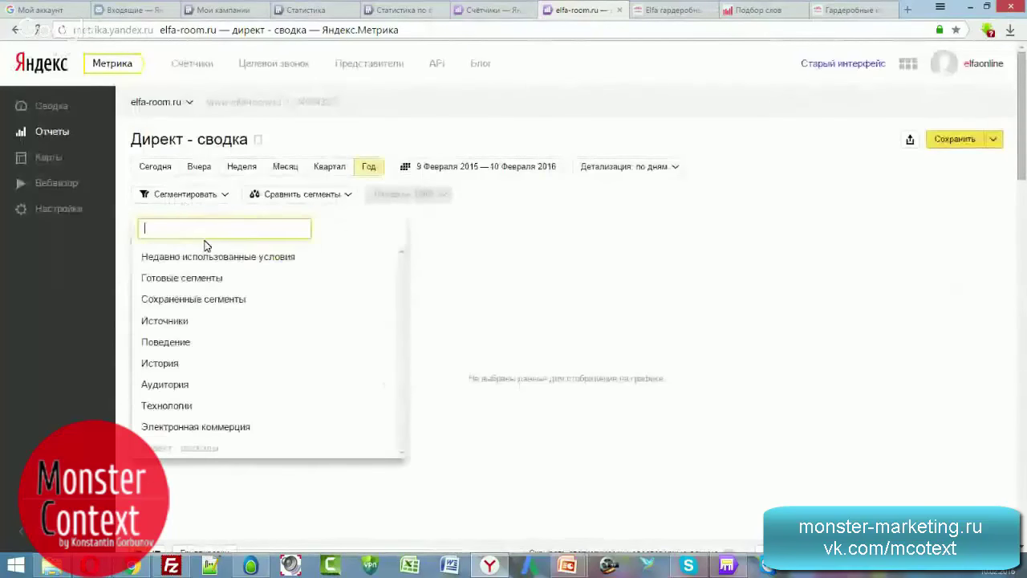
click(198, 322)
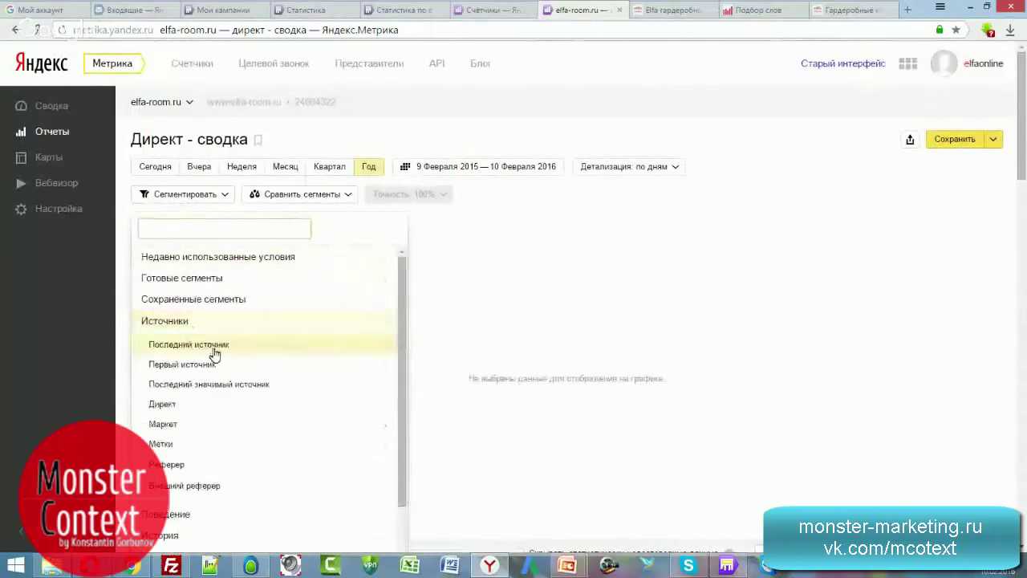
click(195, 406)
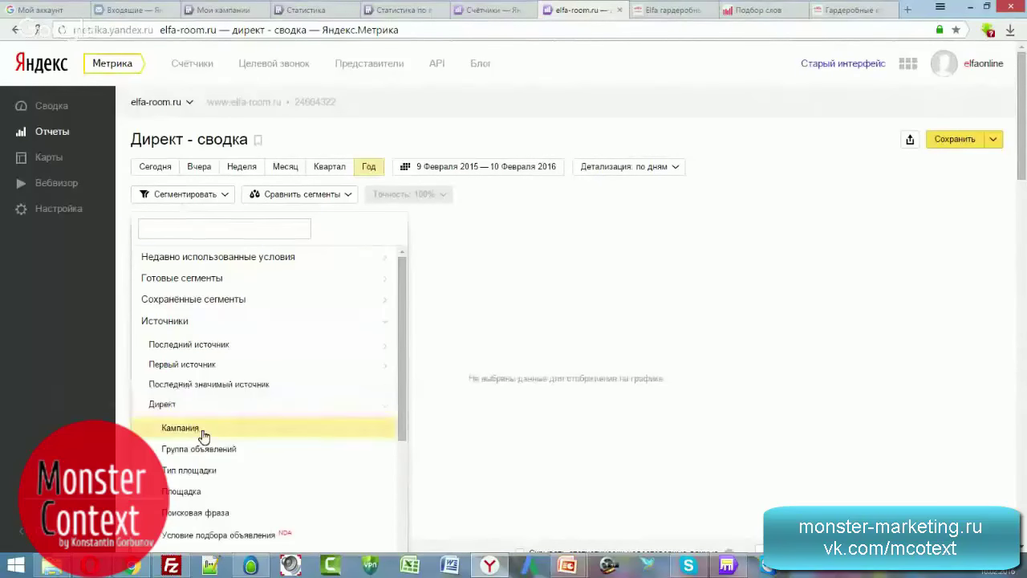
click(202, 431)
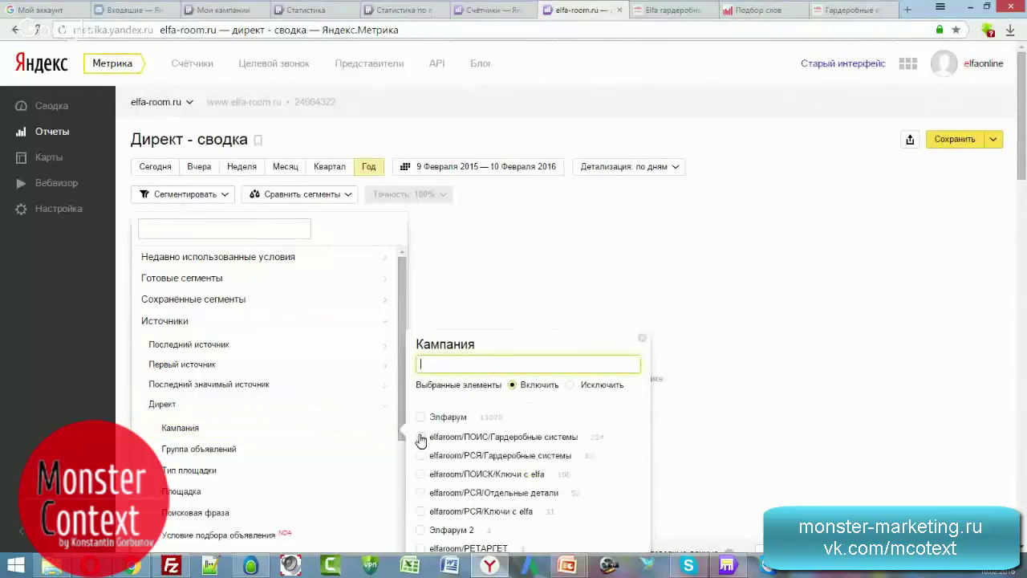
click(421, 437)
click(420, 455)
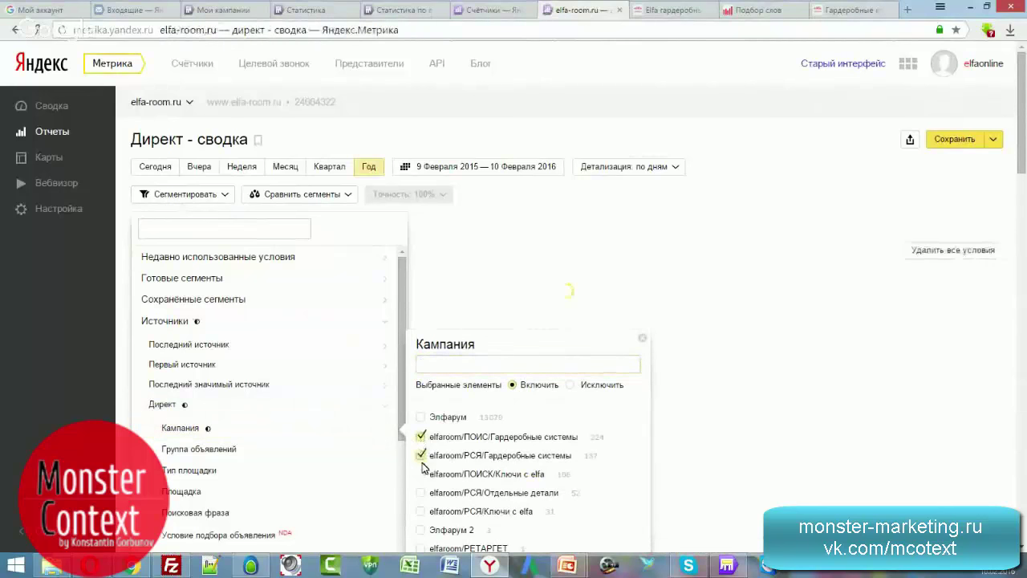
click(421, 456)
click(421, 474)
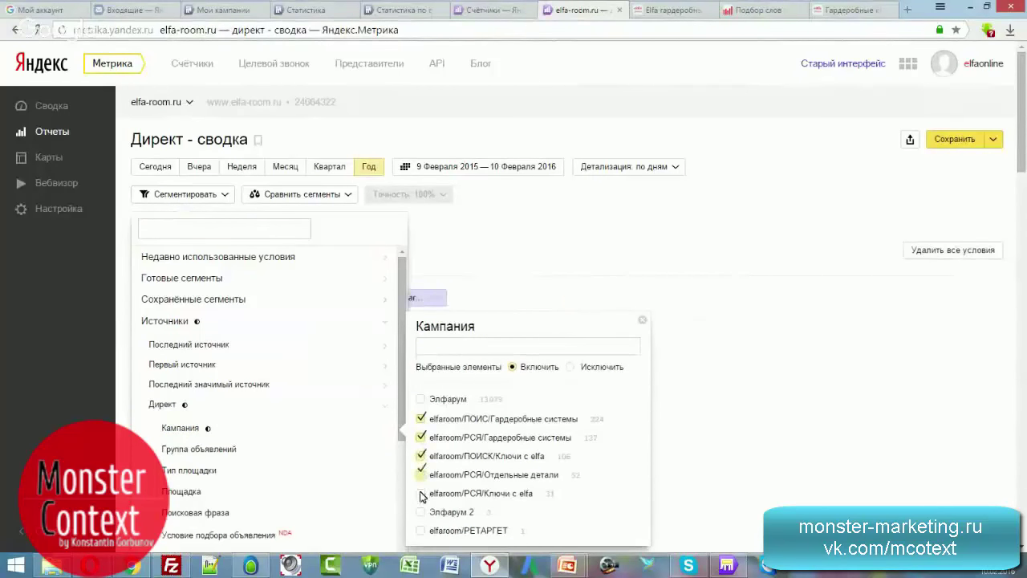
click(420, 494)
scroll(520, 479, down, 1)
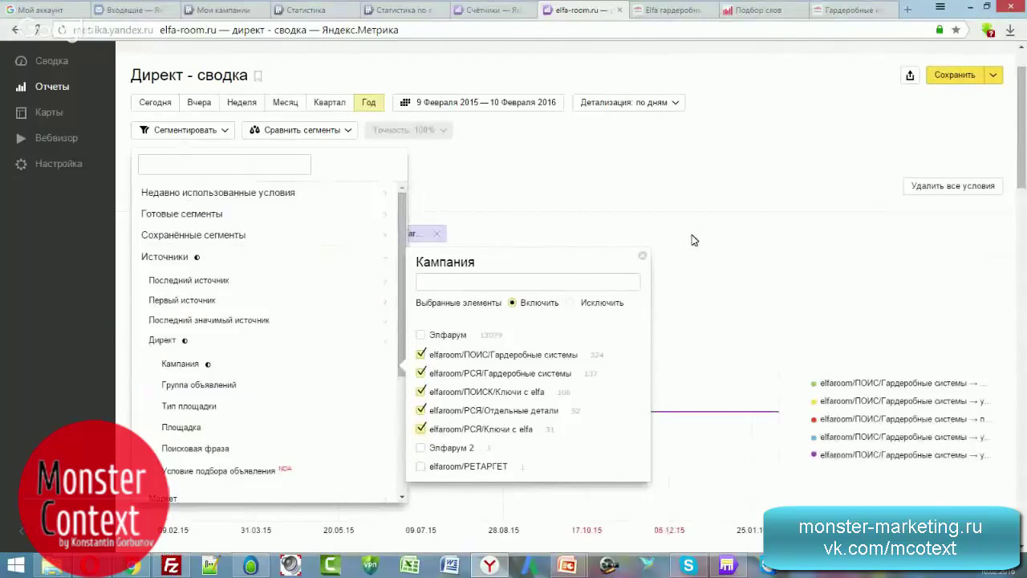
click(736, 204)
Step: Sort the search phrases of the segmented campaigns by Визиты in descending order
scroll(545, 229, down, 5)
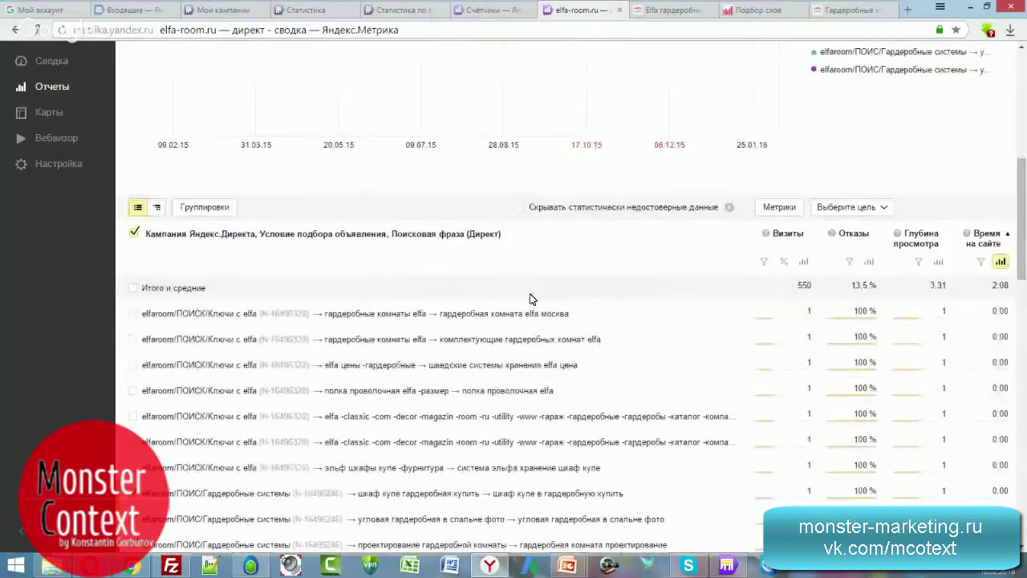
scroll(405, 282, down, 1)
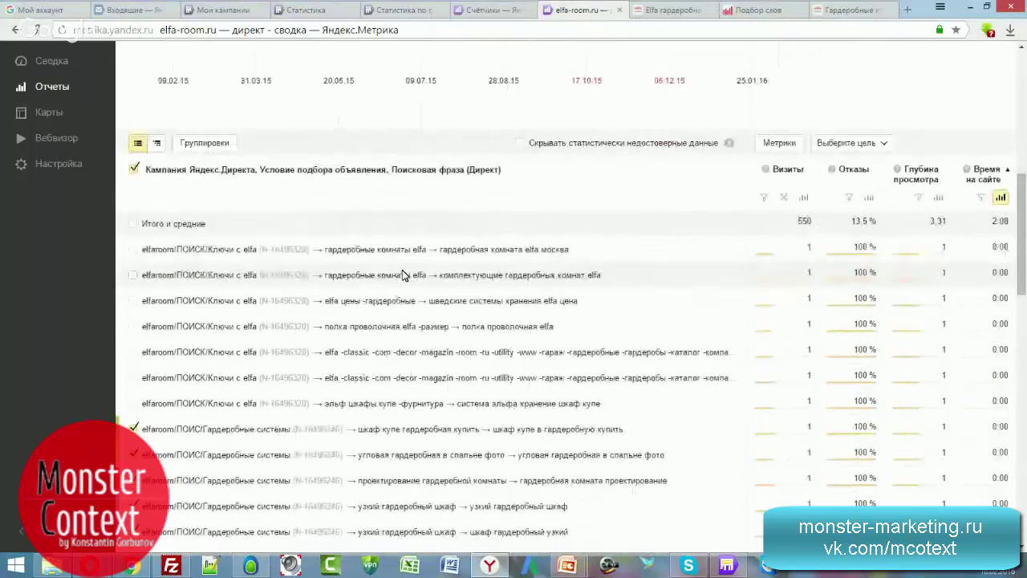
click(211, 143)
click(755, 140)
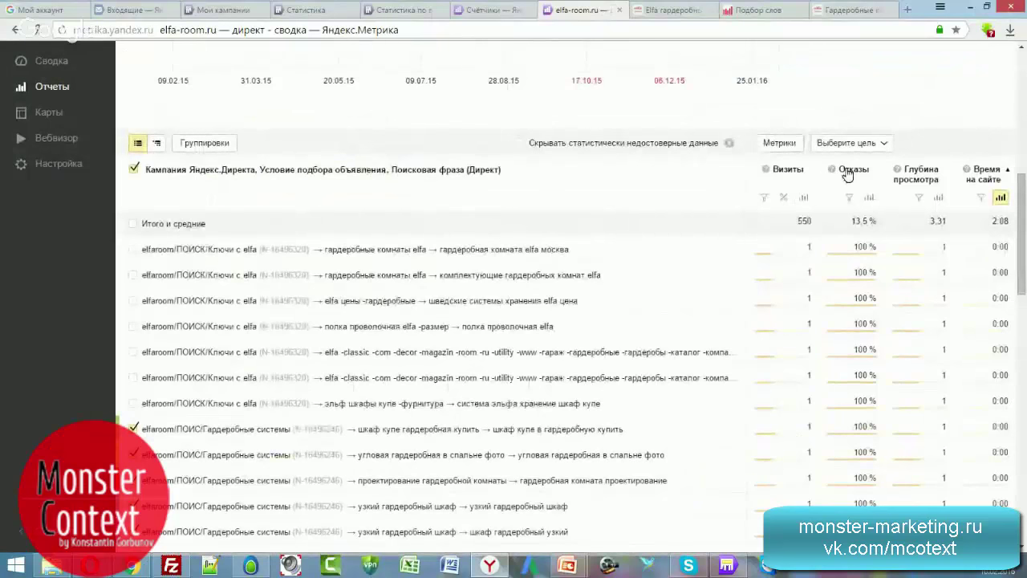
click(788, 170)
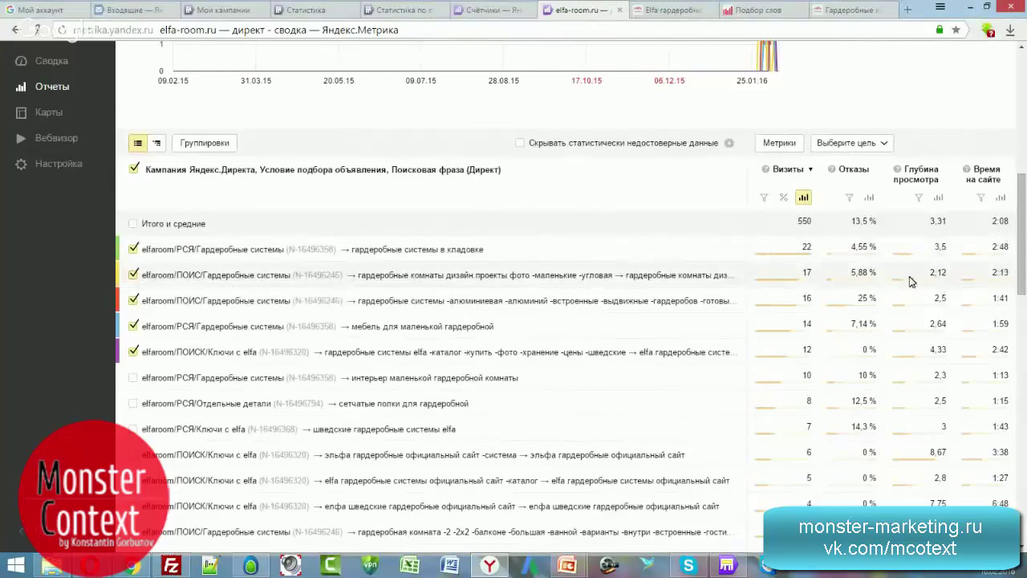
Step: Examine visits, bounce rate, page depth and time on site for the most visited search phrases of the elfaroom campaigns
double_click(1000, 247)
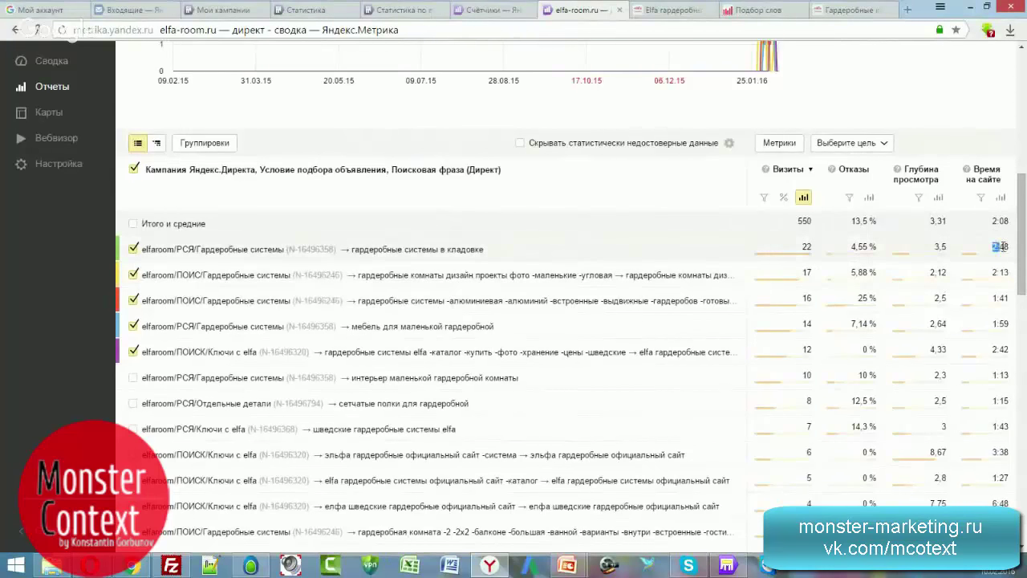
click(634, 262)
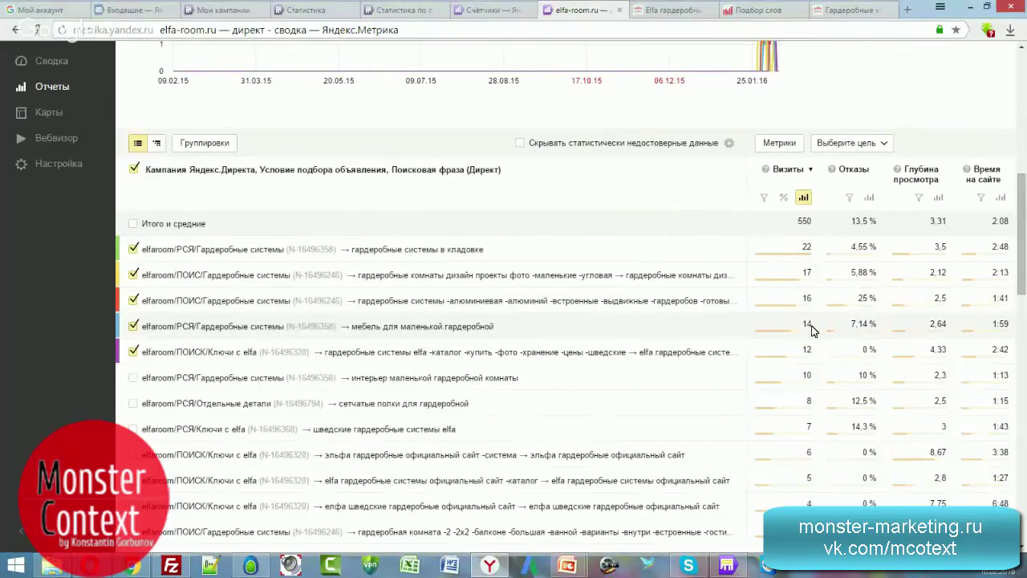
scroll(812, 329, down, 3)
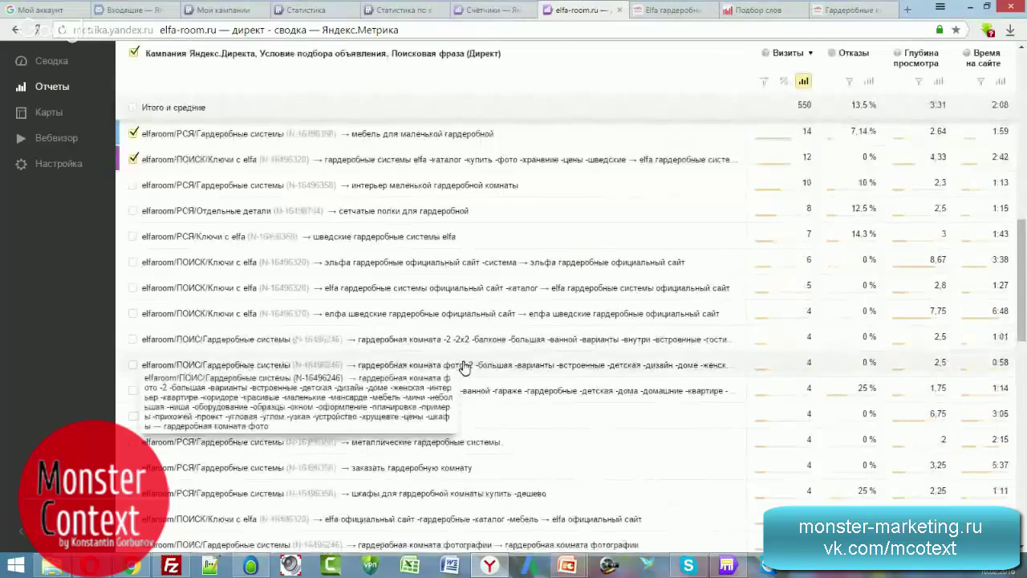
scroll(464, 371, down, 3)
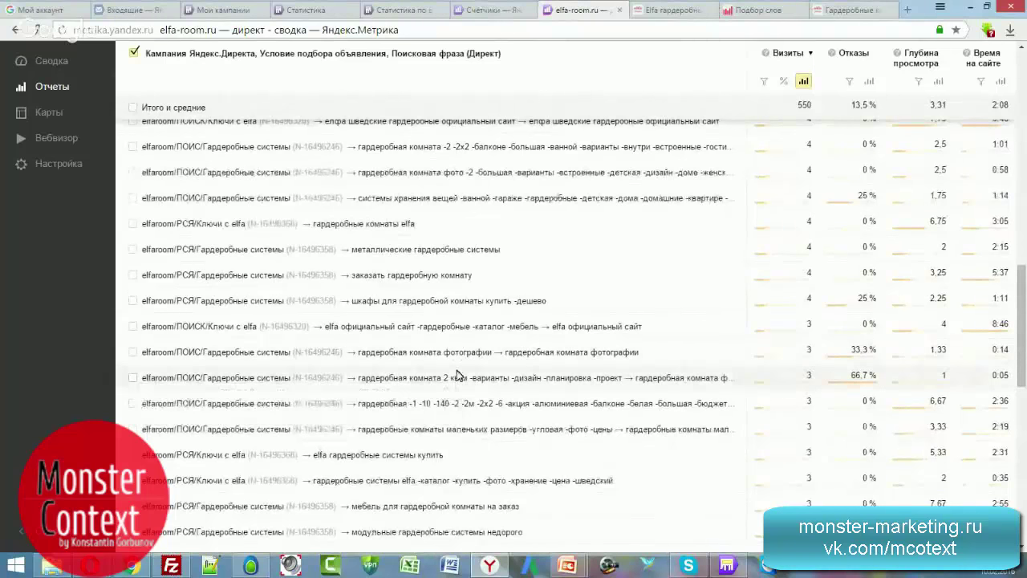
scroll(445, 358, down, 1)
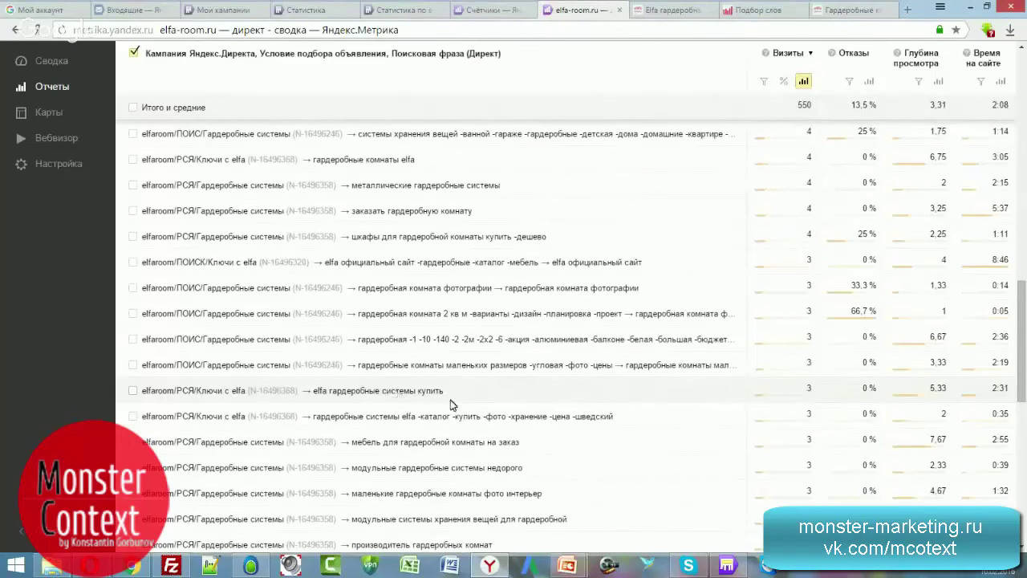
scroll(402, 396, down, 3)
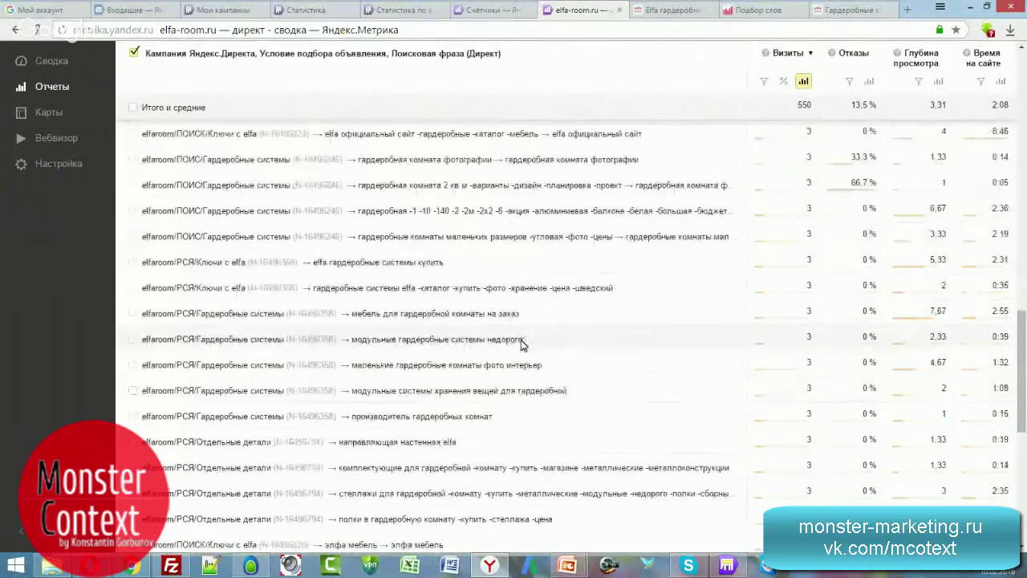
scroll(519, 341, down, 3)
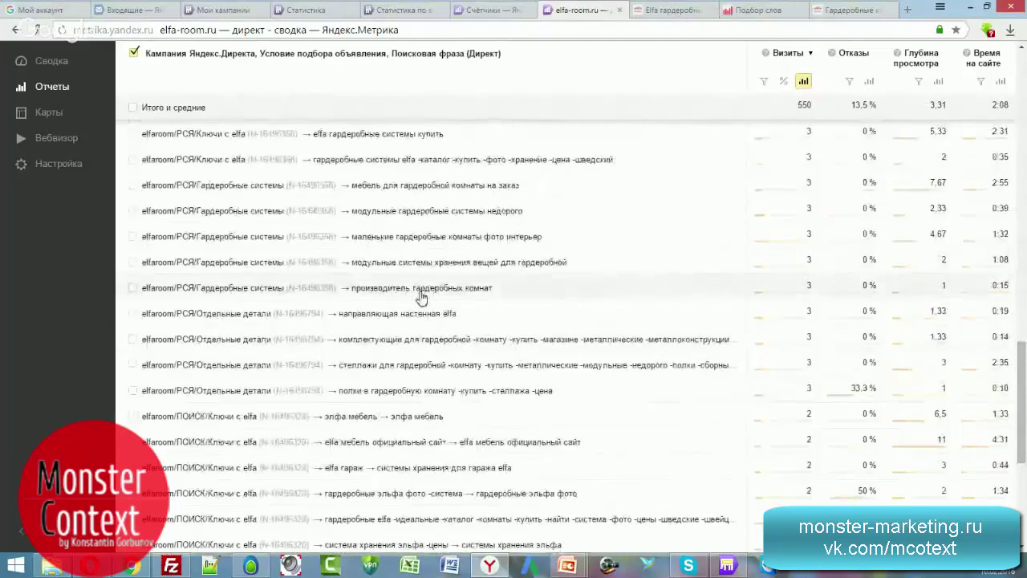
scroll(433, 349, down, 3)
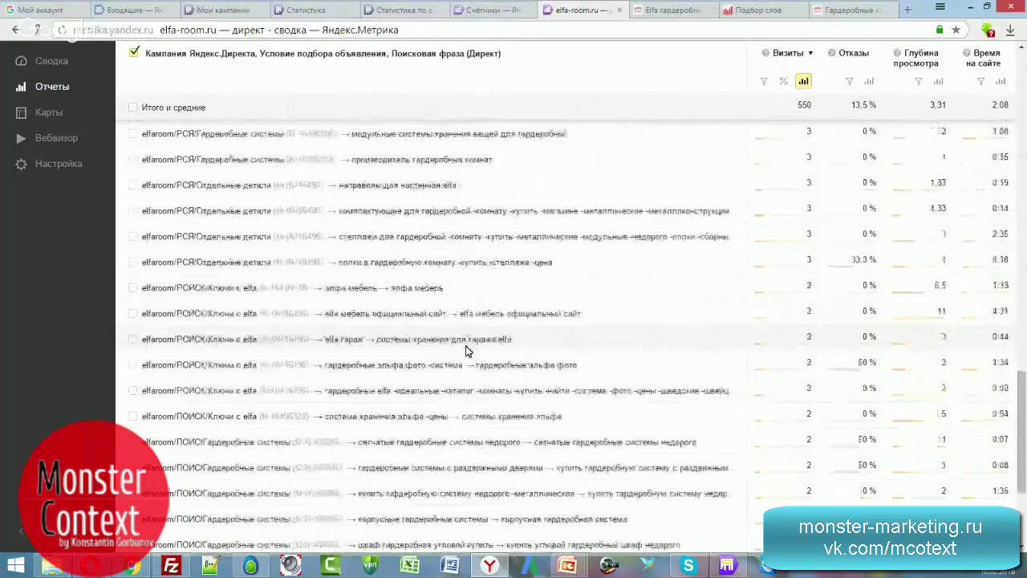
scroll(469, 350, down, 2)
scroll(467, 351, down, 1)
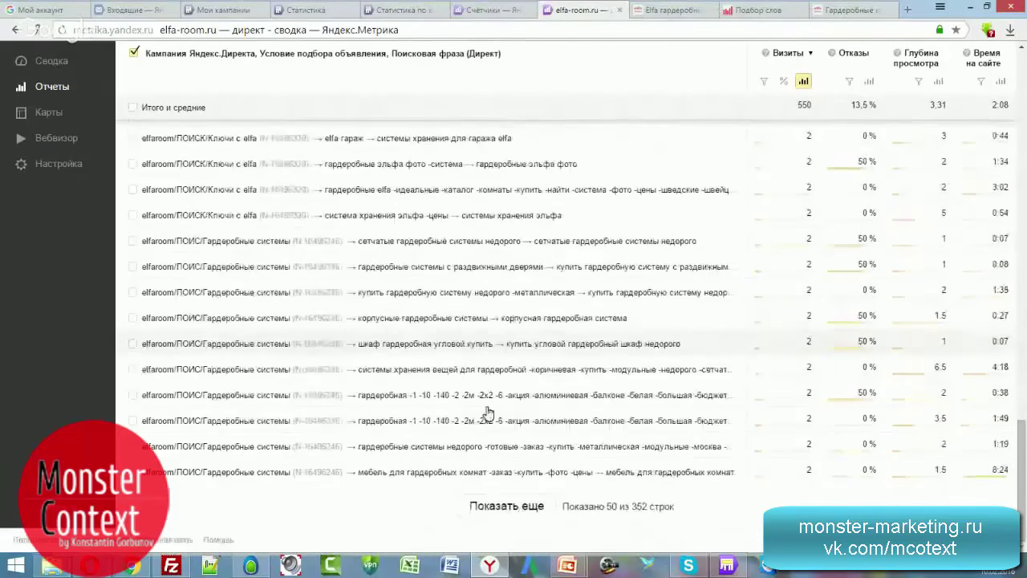
Step: Extend the search phrase list twice and review bounces, page depth and time on site for phrases with few visits
click(525, 511)
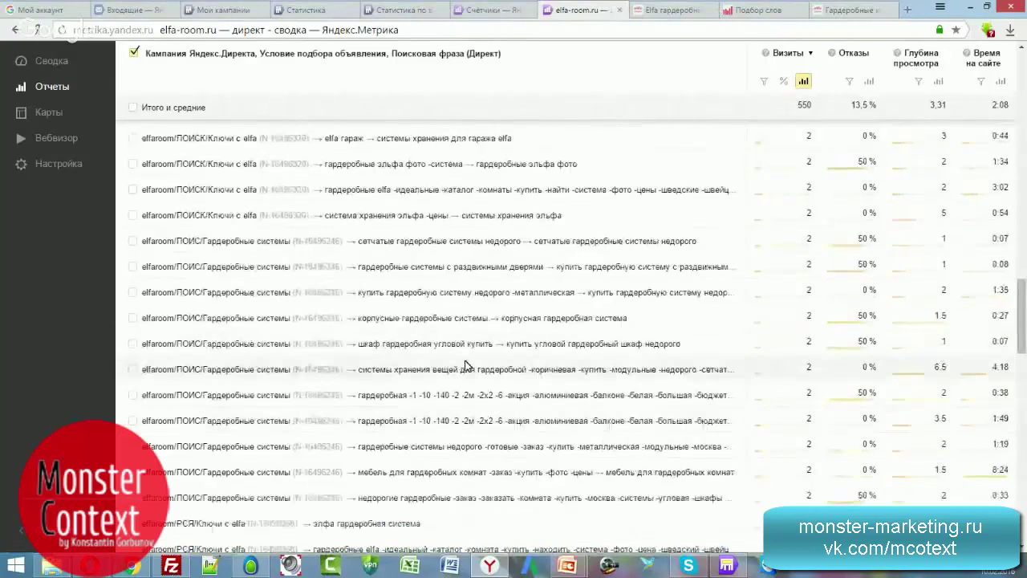
scroll(466, 365, down, 3)
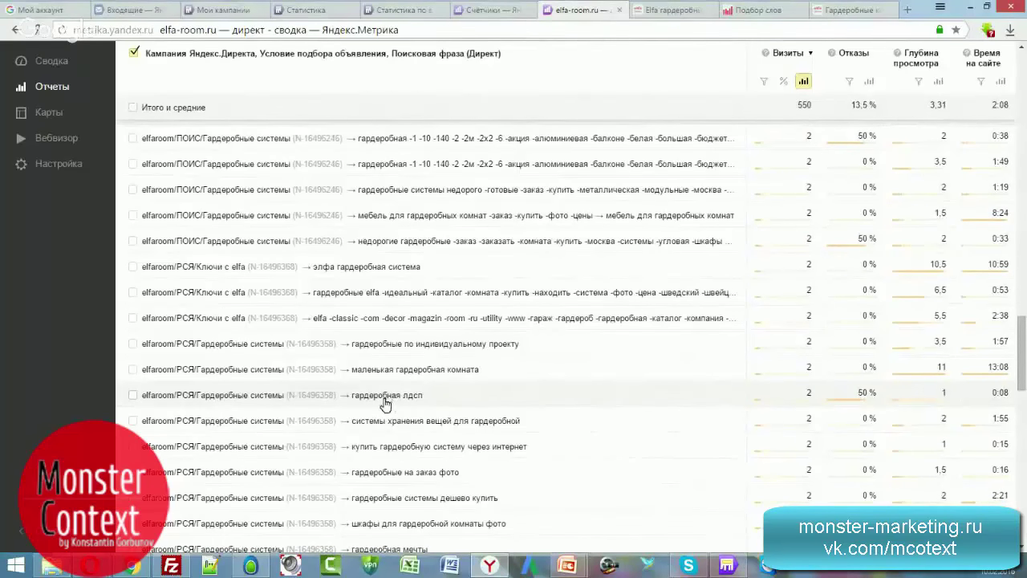
scroll(396, 405, down, 1)
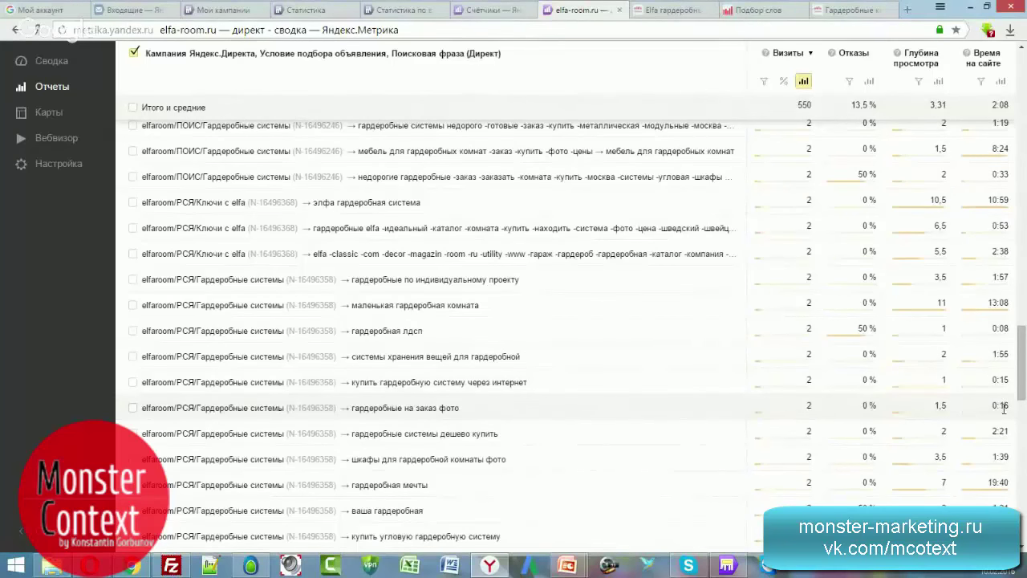
scroll(457, 415, down, 1)
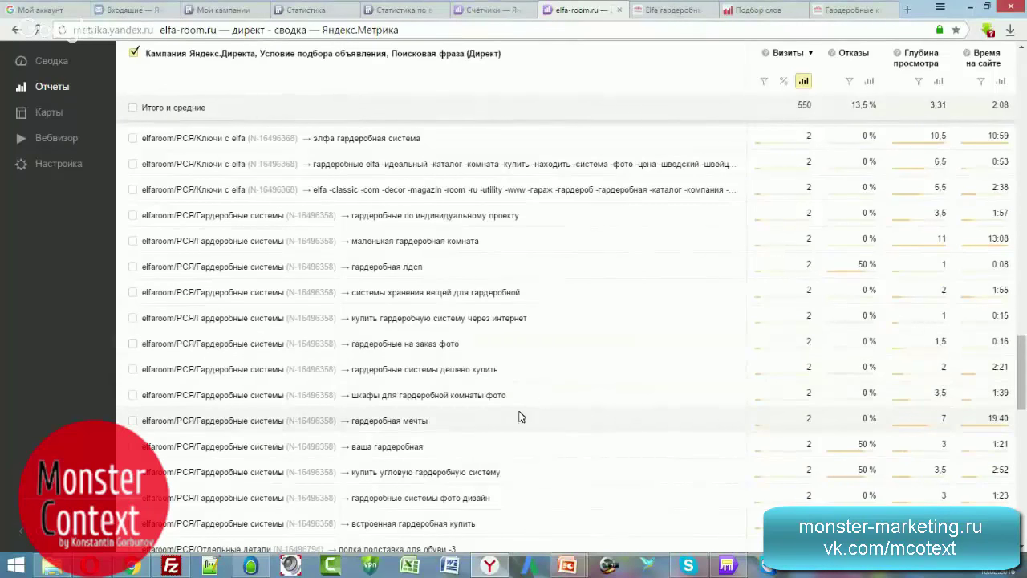
scroll(484, 406, down, 1)
scroll(484, 405, down, 1)
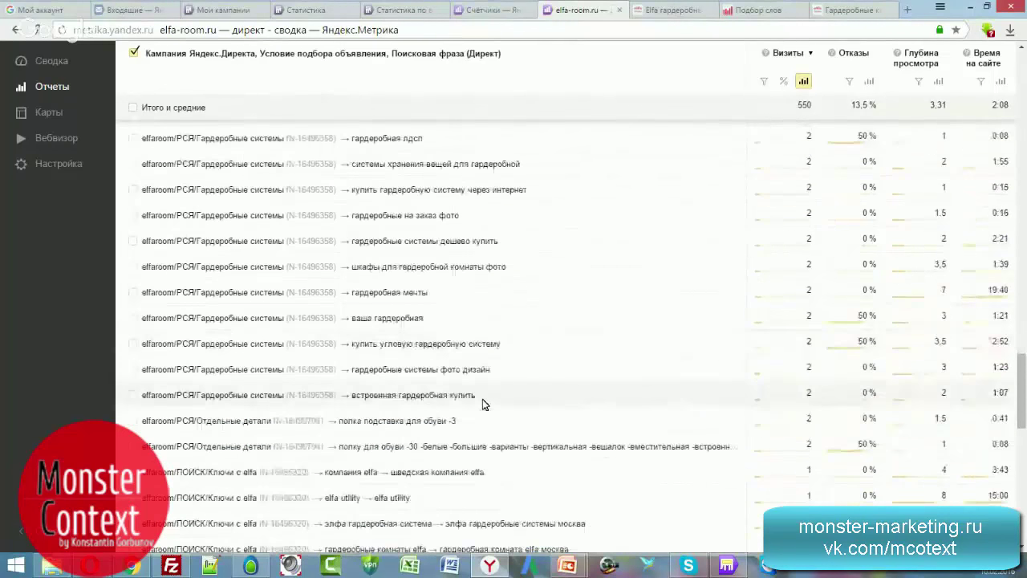
scroll(484, 403, down, 3)
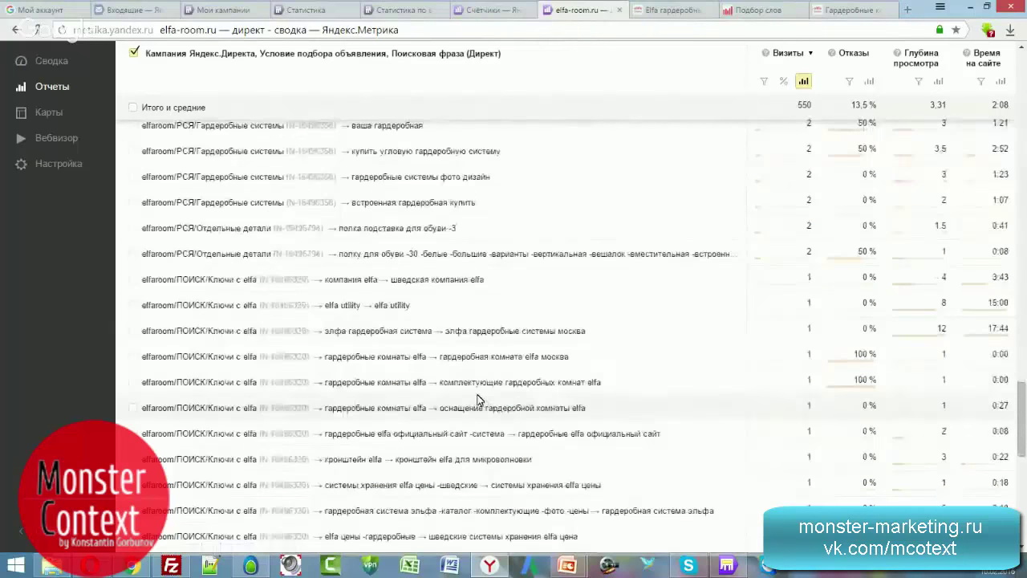
scroll(477, 397, down, 1)
scroll(434, 390, down, 1)
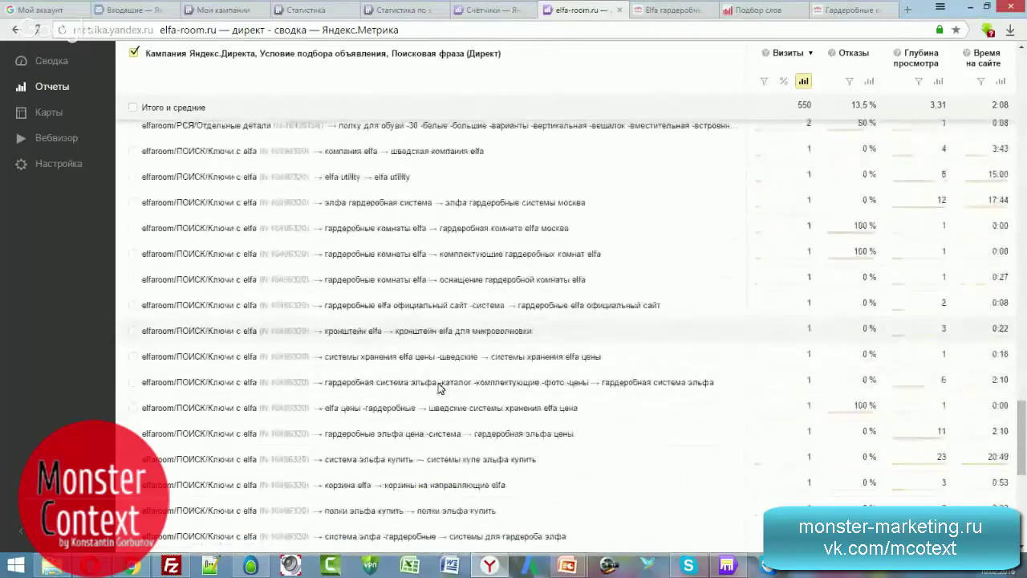
scroll(439, 389, down, 3)
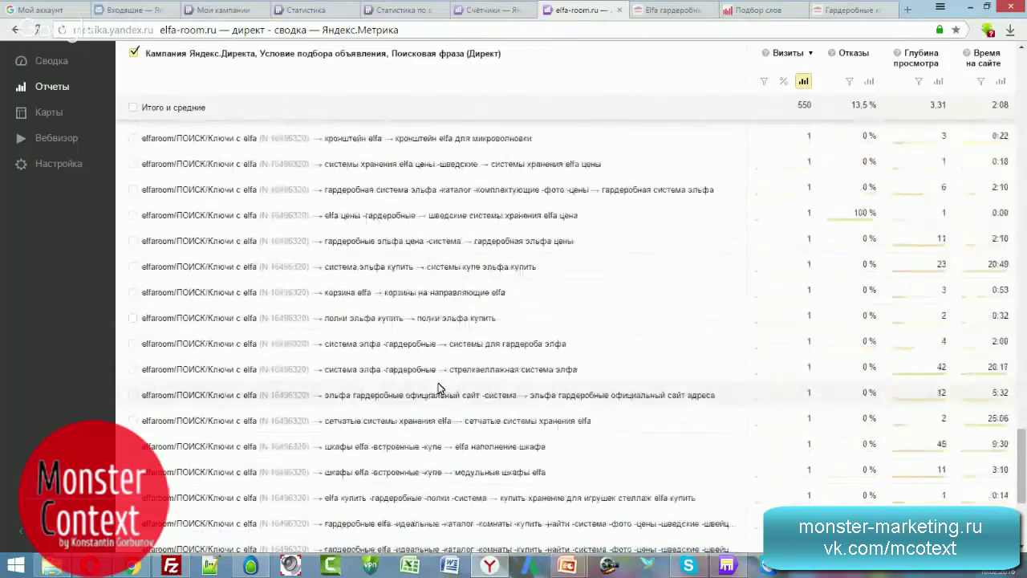
scroll(439, 389, down, 2)
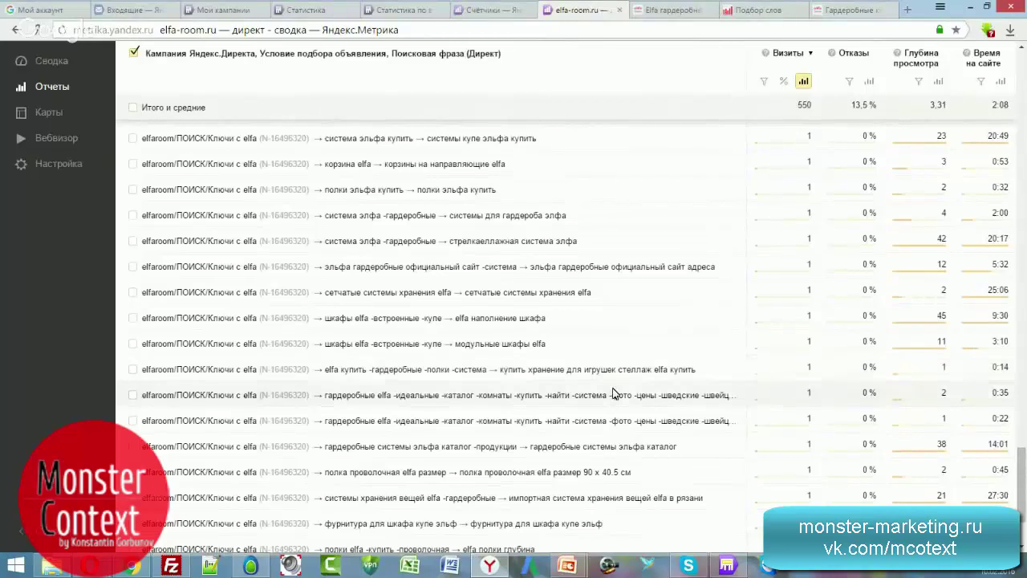
scroll(615, 393, down, 3)
click(529, 506)
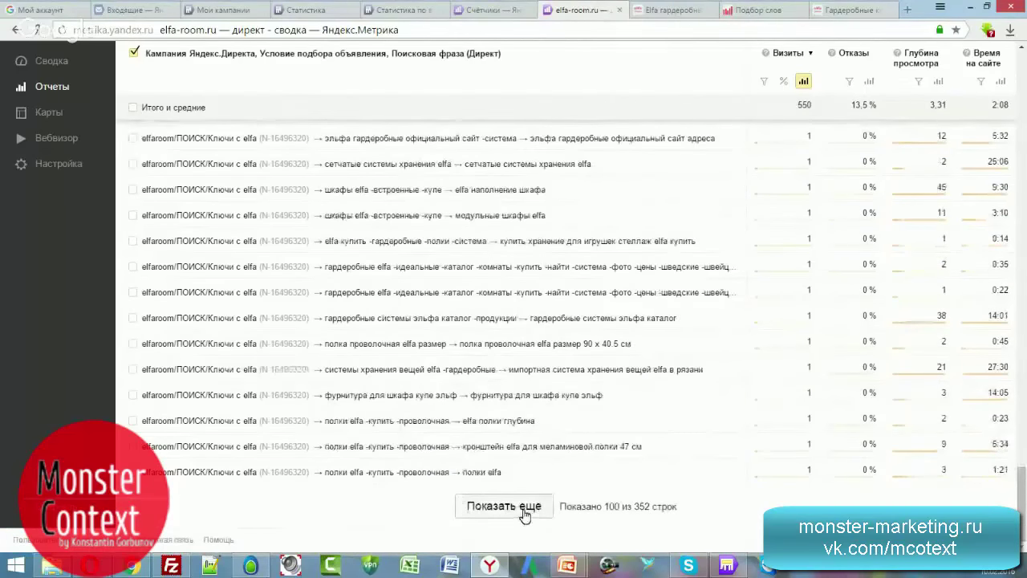
Step: Switch to Директ Коммандер and check the additional relevant phrases and fine-tuning parameters of the elfaroom/ПОИС/Гардеробные системы campaign
key(alt+Tab)
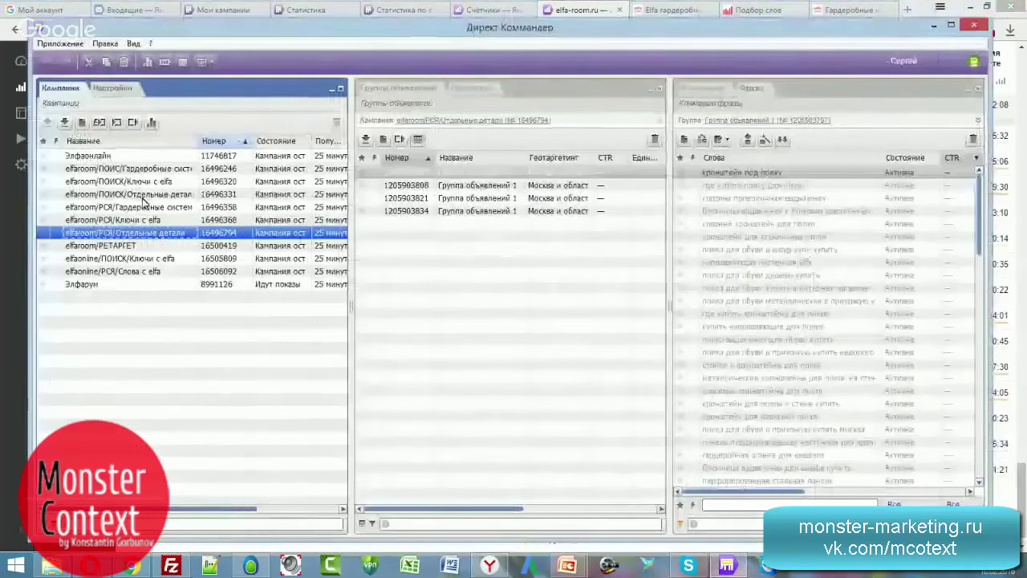
click(140, 169)
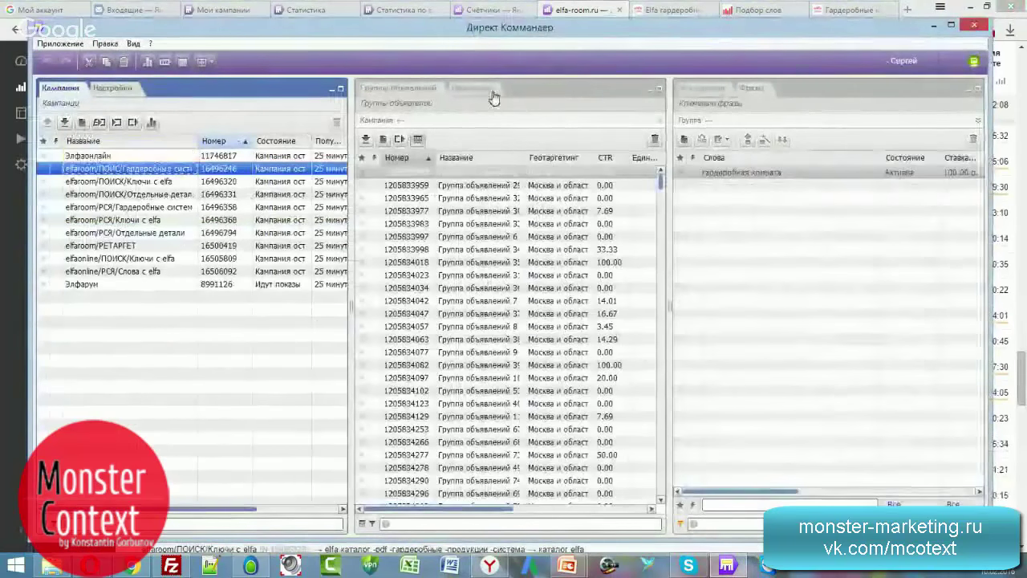
click(486, 90)
scroll(499, 409, down, 12)
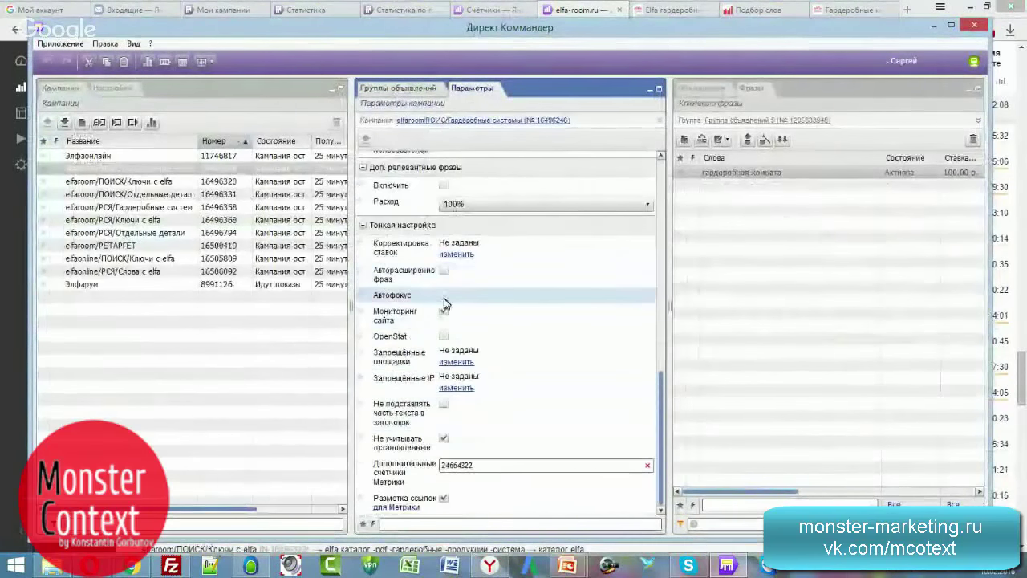
scroll(449, 305, up, 3)
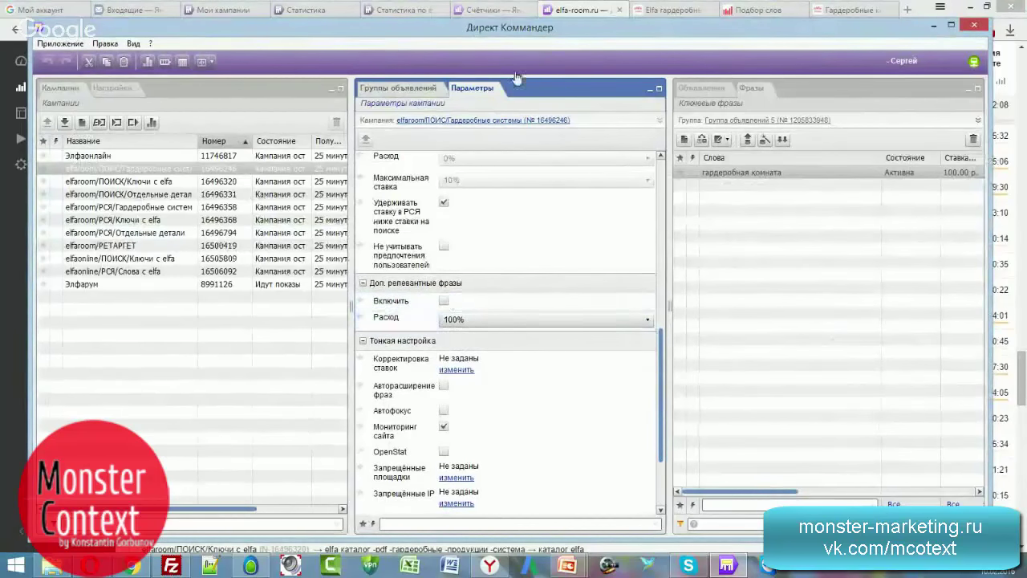
Step: Return to Яндекс.Метрика and compare the newly loaded ПОИСК campaign keywords with the search phrases they matched
click(599, 11)
scroll(454, 357, down, 2)
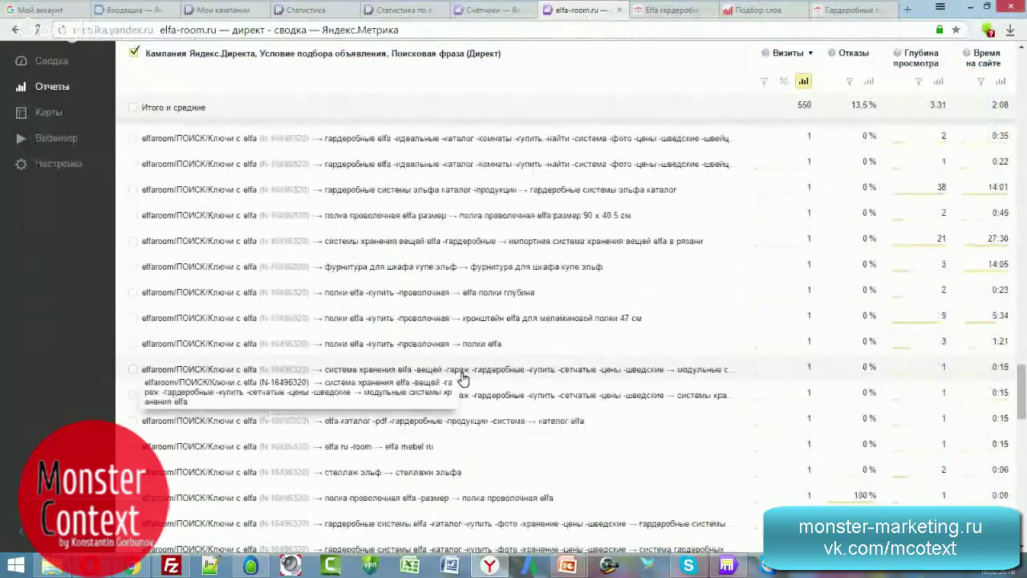
scroll(461, 378, down, 2)
scroll(462, 377, down, 4)
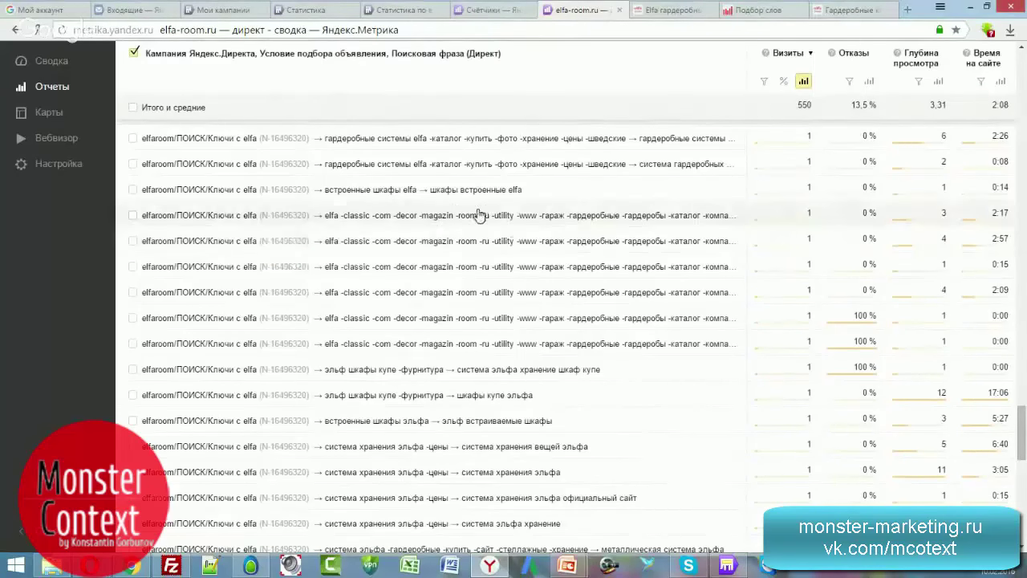
scroll(431, 259, down, 2)
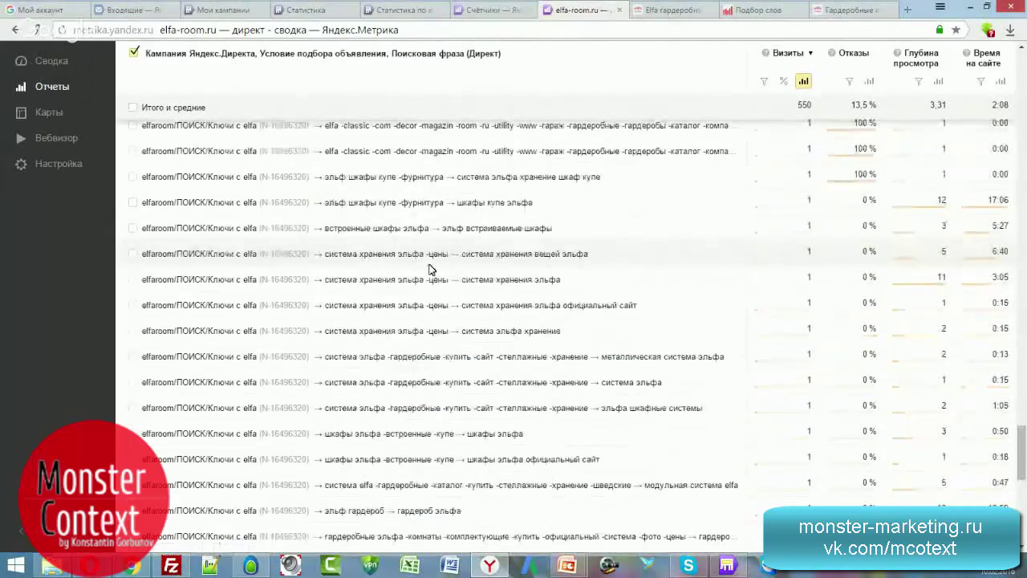
scroll(431, 269, down, 1)
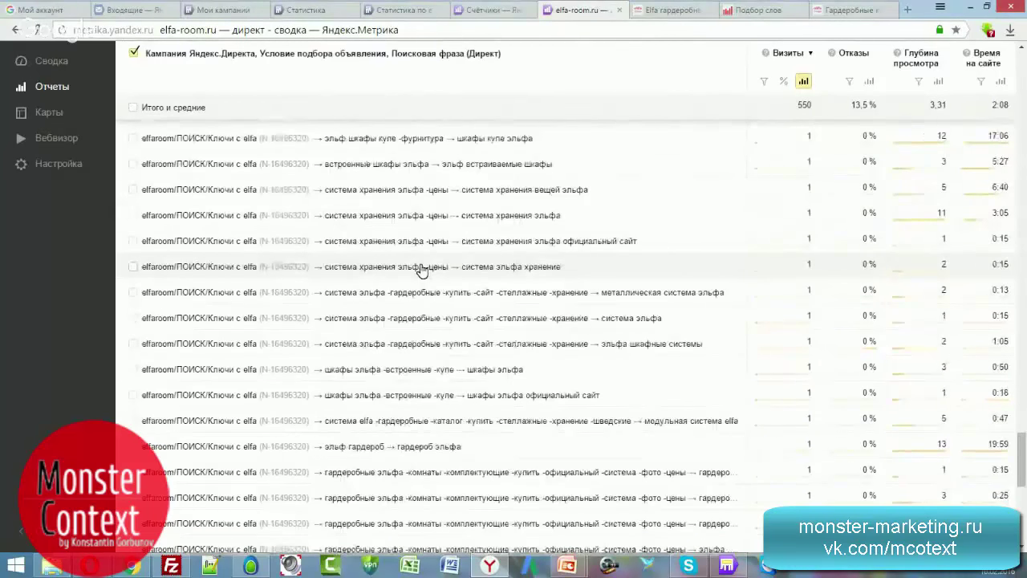
scroll(421, 271, down, 6)
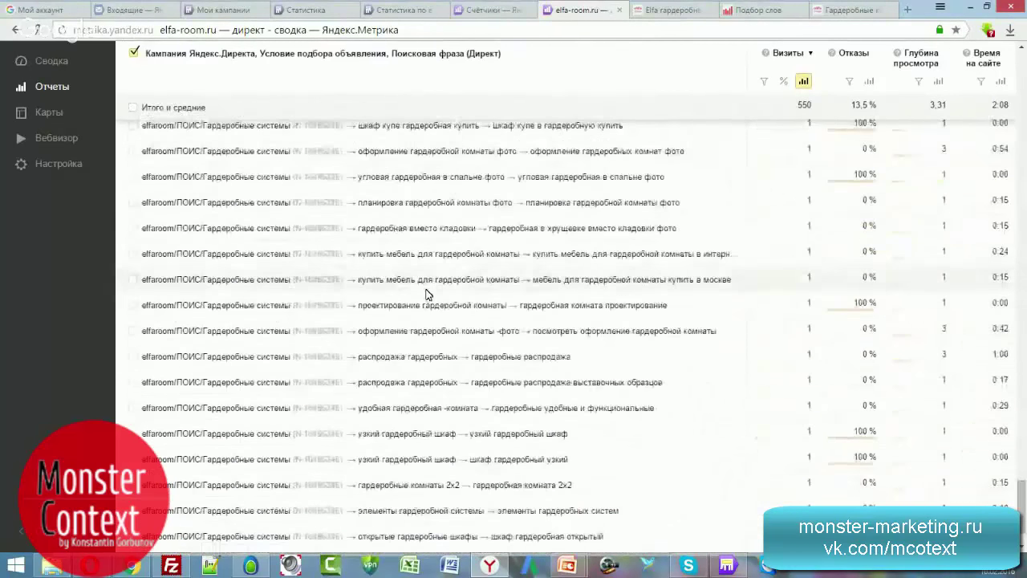
scroll(426, 294, down, 1)
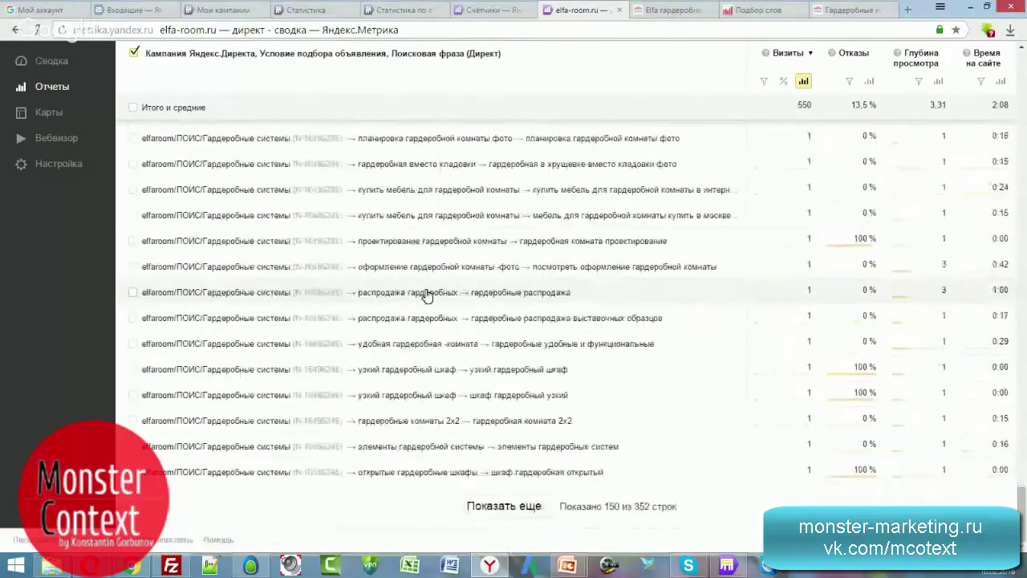
scroll(426, 295, up, 5)
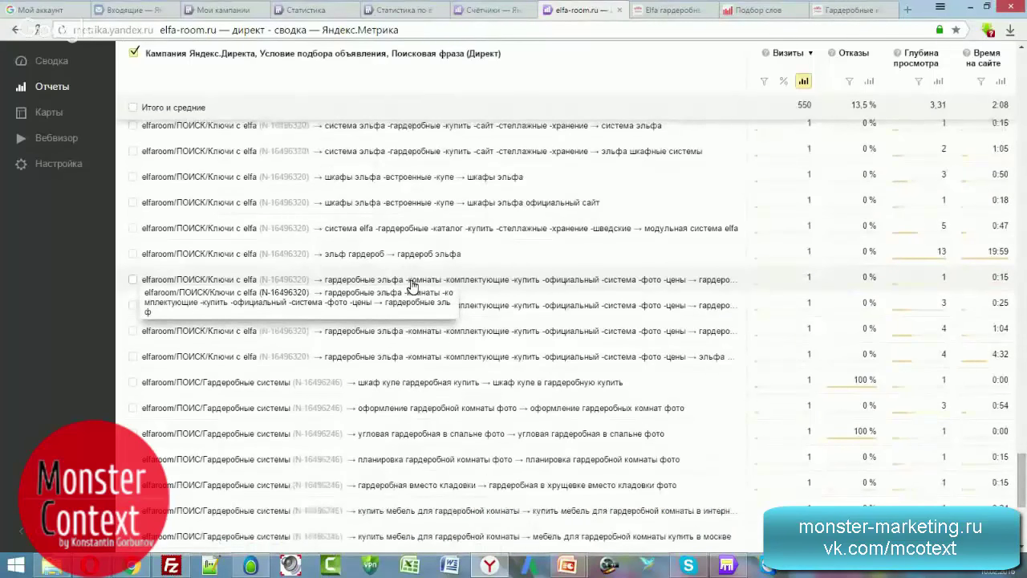
Step: Select the elfaroom search campaigns Гардеробные системы, Ключи с elfa and Отдельные детали in Директ Коммандер, rechecking the Яндекс.Метрика phrases in between
click(727, 566)
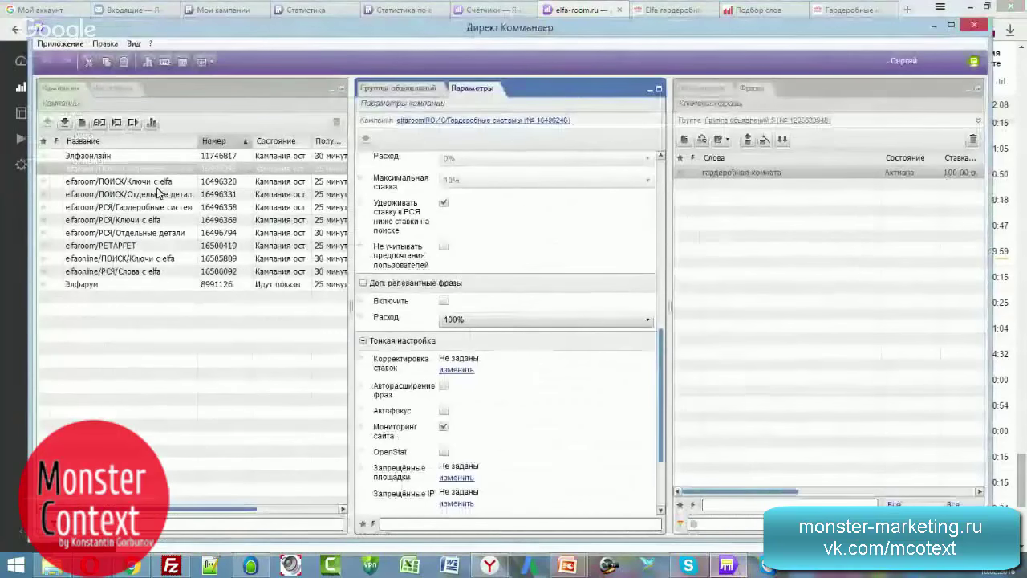
shift+click(158, 195)
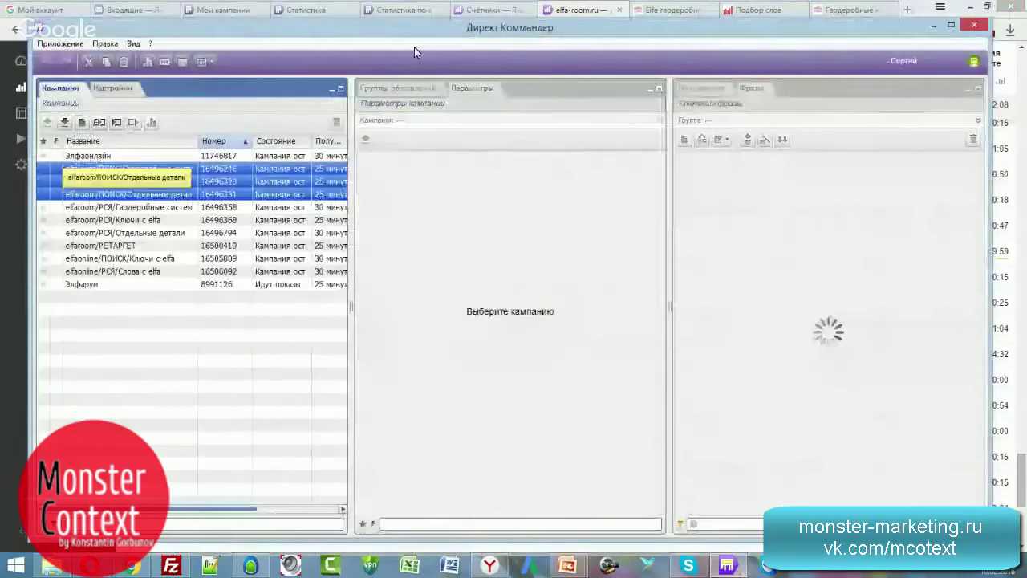
click(566, 10)
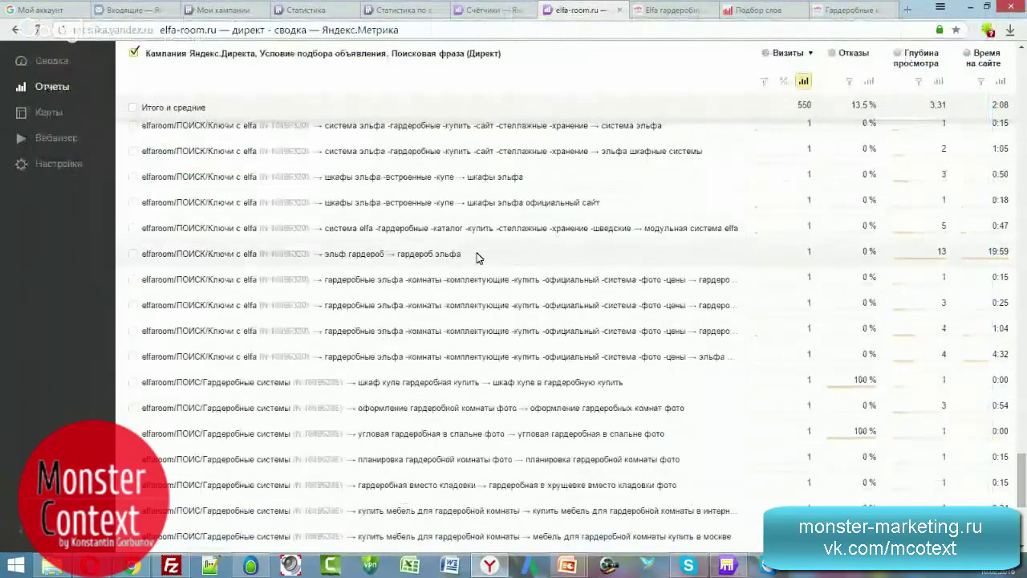
scroll(478, 256, down, 1)
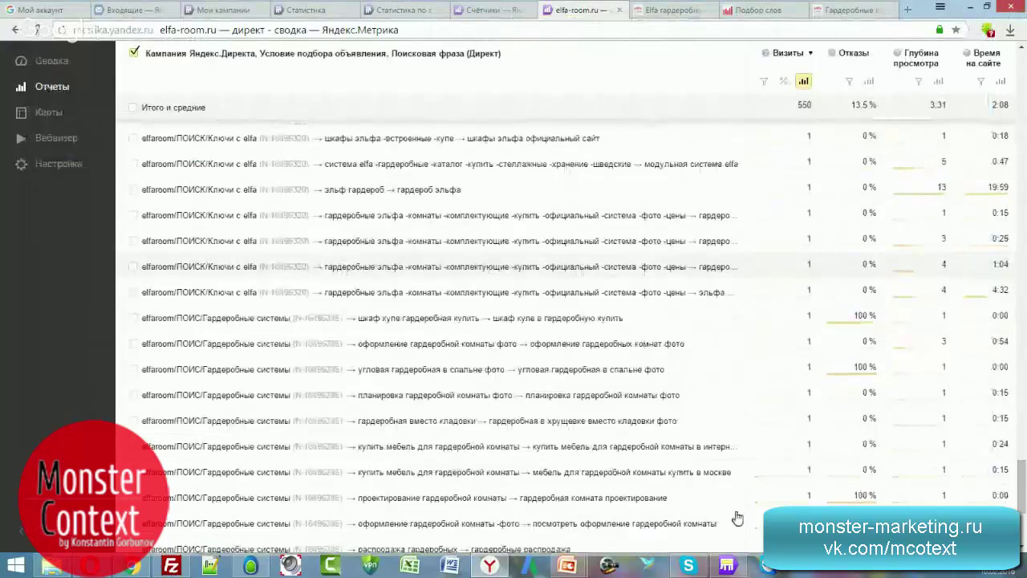
click(730, 567)
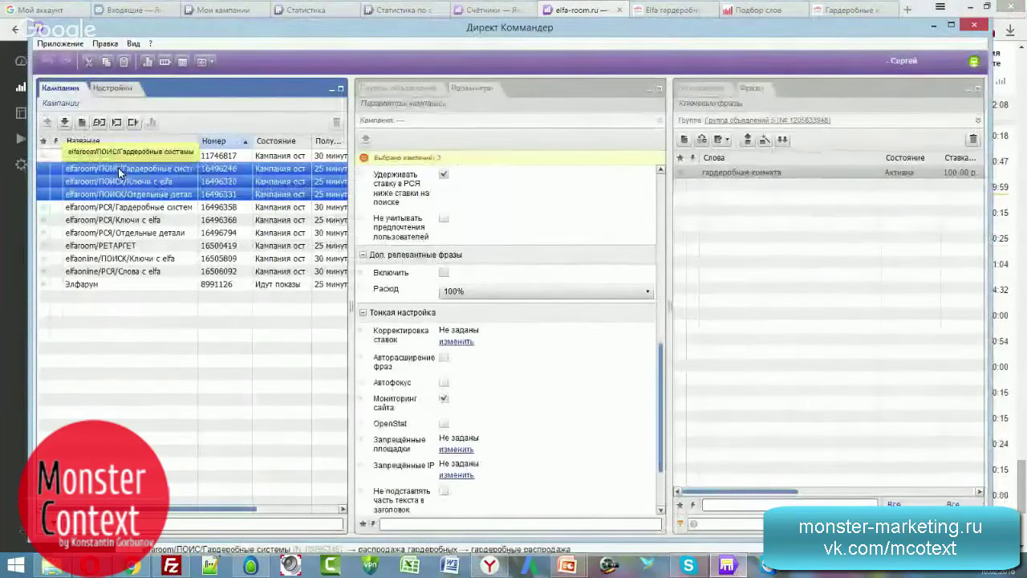
Step: Return to Яндекс.Метрика, extend the search phrase list and review the single-visit phrases of the elfaroom/ПОИС/Гардеробные системы campaign
key(alt+Tab)
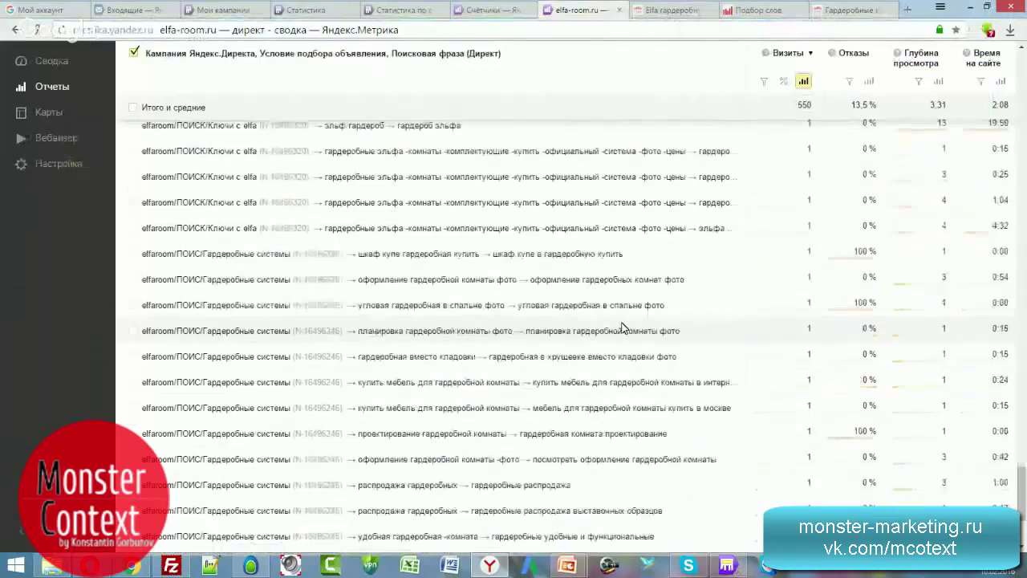
scroll(623, 329, down, 3)
scroll(623, 329, down, 2)
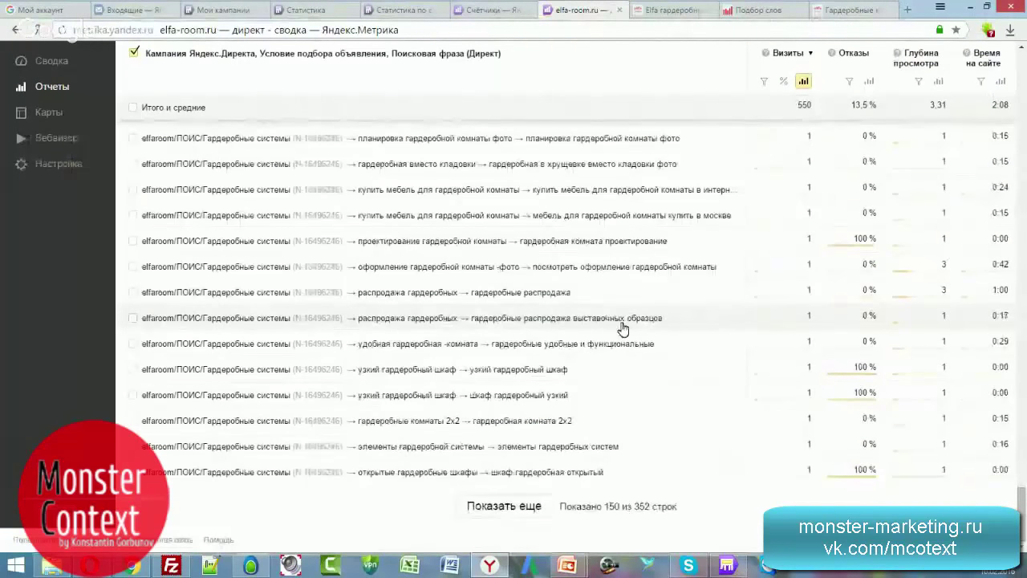
click(509, 506)
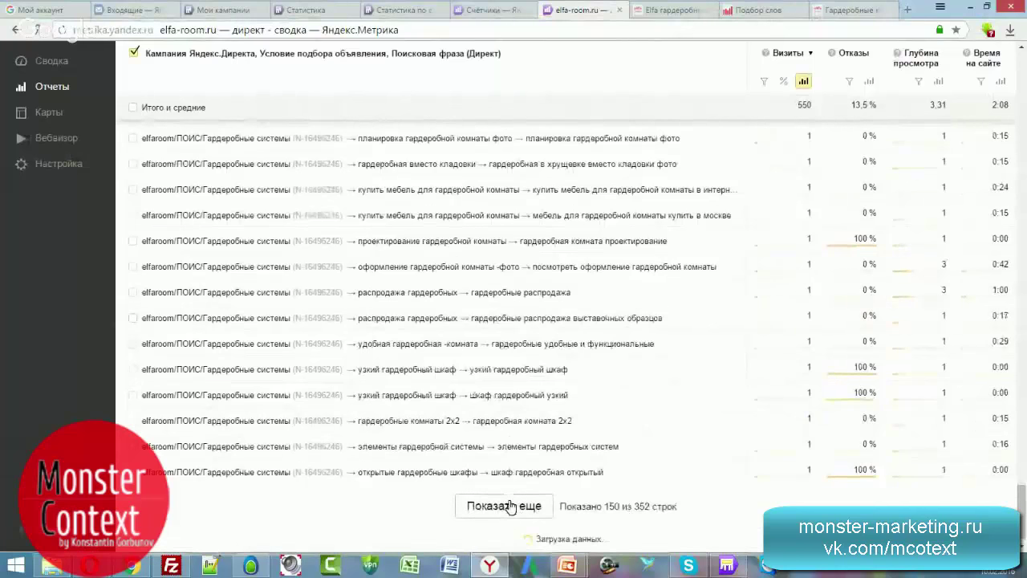
scroll(501, 394, down, 4)
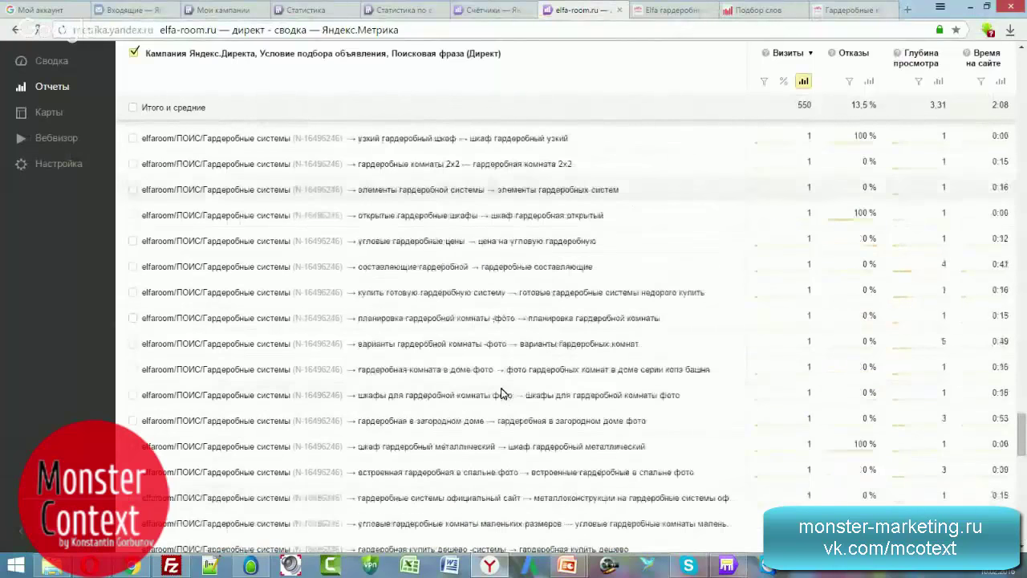
scroll(501, 393, down, 2)
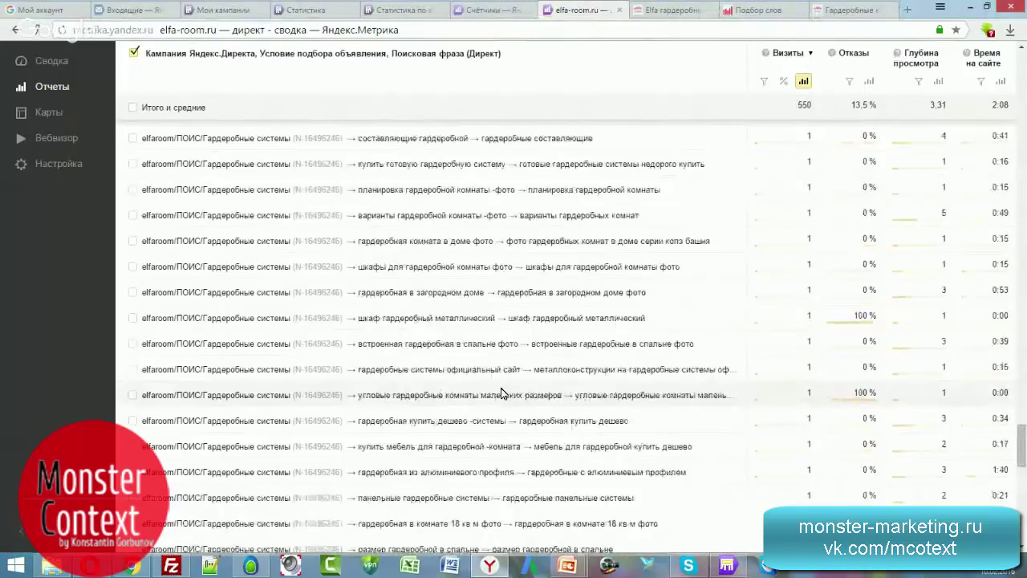
scroll(500, 394, down, 3)
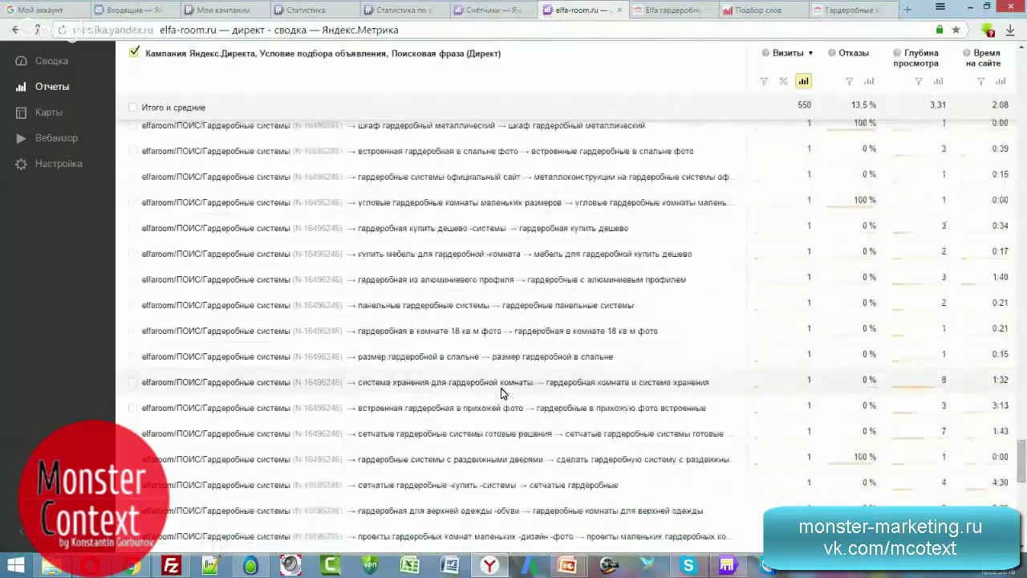
scroll(498, 385, down, 3)
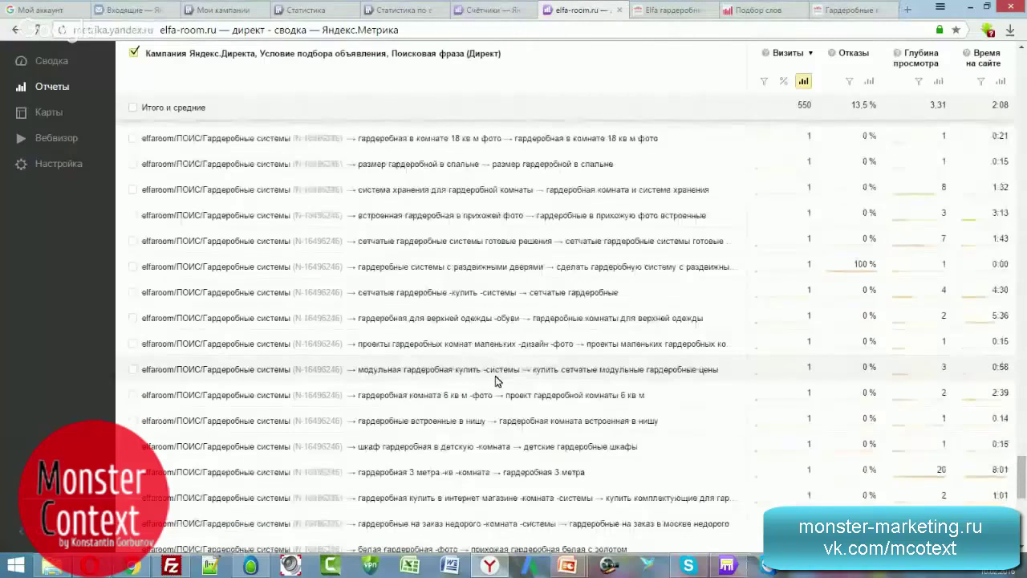
scroll(495, 380, down, 5)
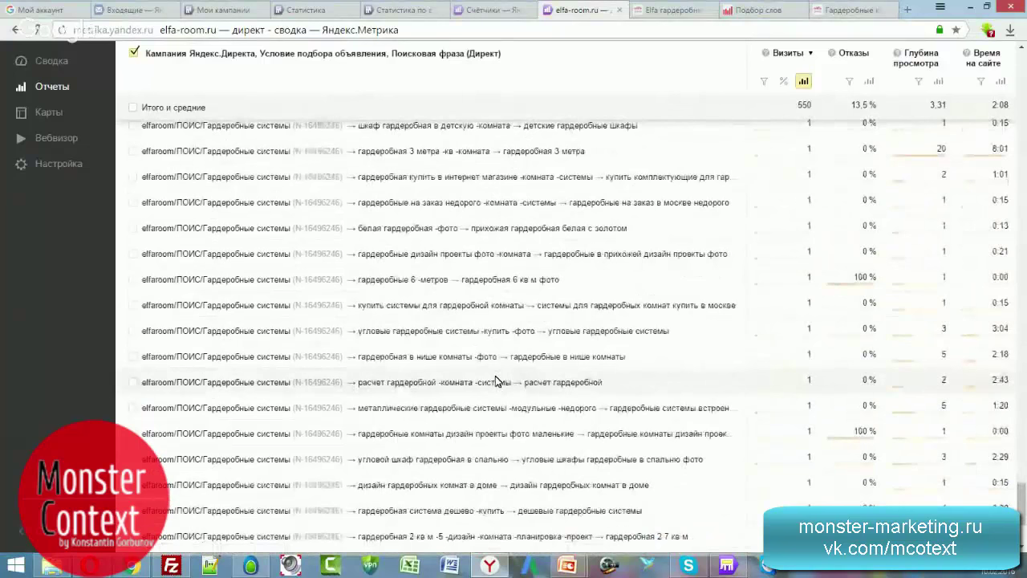
scroll(495, 382, down, 2)
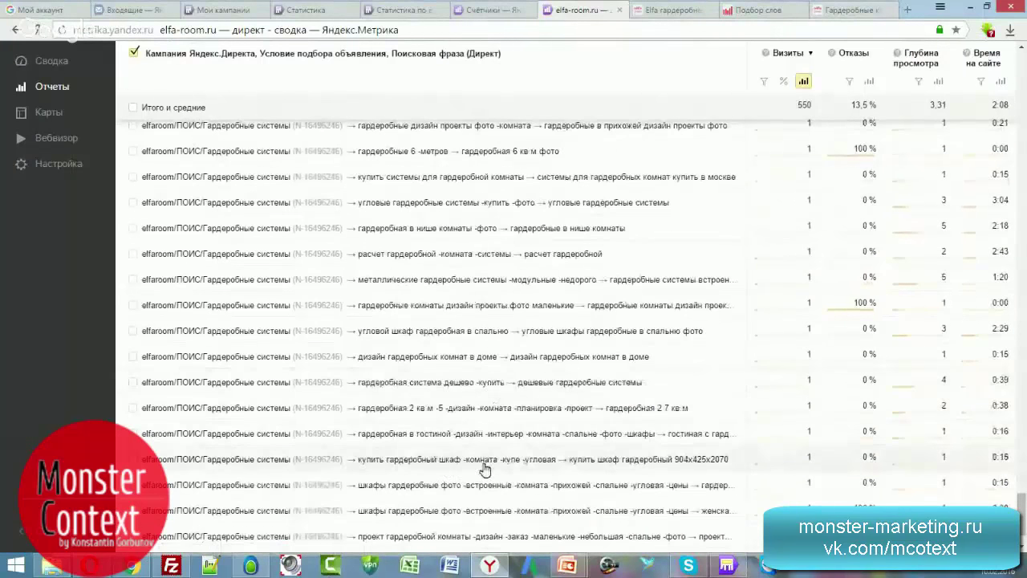
Step: Review page depth and time on site for the single-visit phrases of the elfaroom/ПОИСК/Ключи с elfa campaign
scroll(472, 354, up, 4)
scroll(472, 354, up, 10)
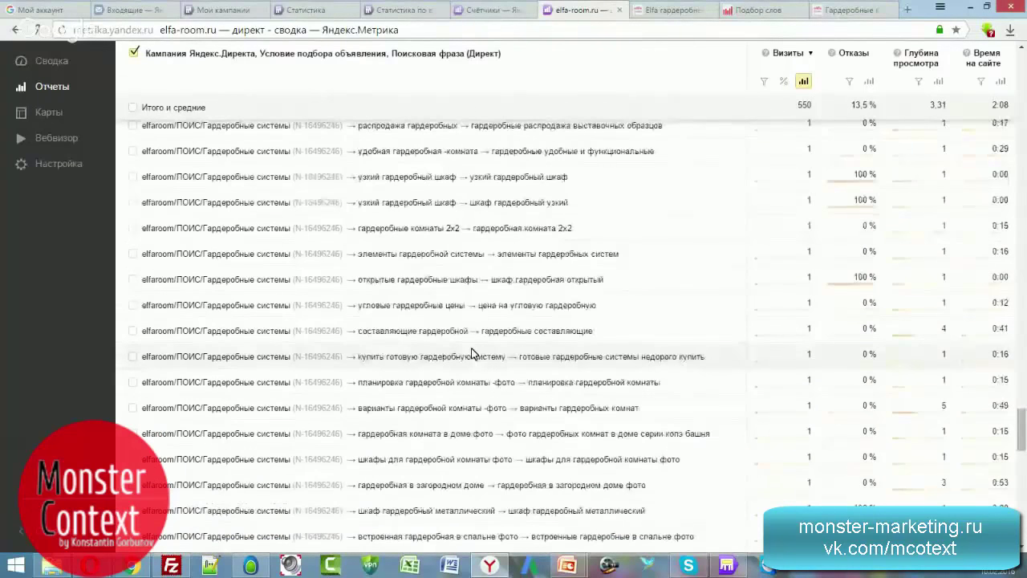
scroll(472, 354, up, 2)
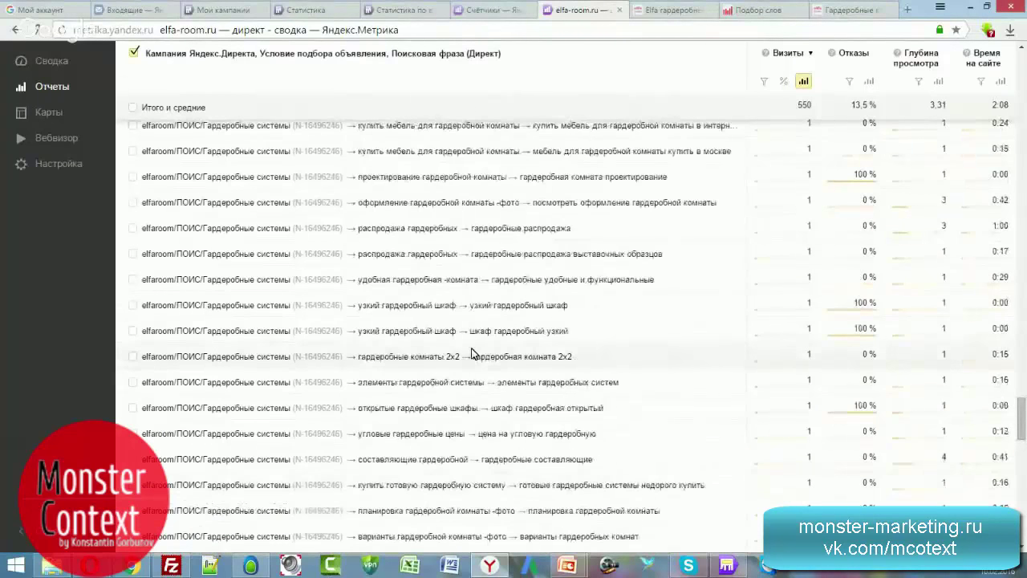
scroll(472, 354, up, 6)
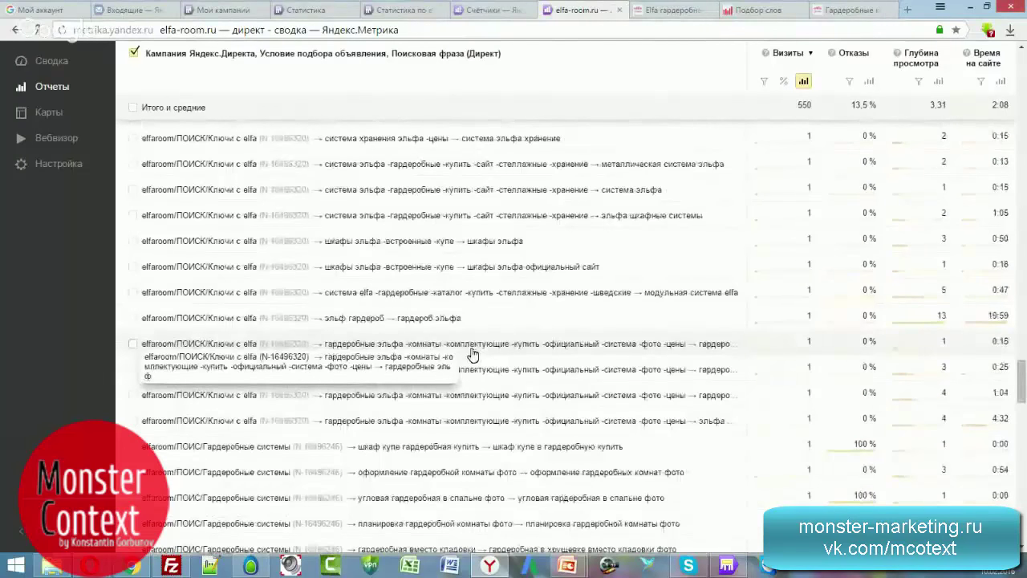
scroll(472, 354, up, 1)
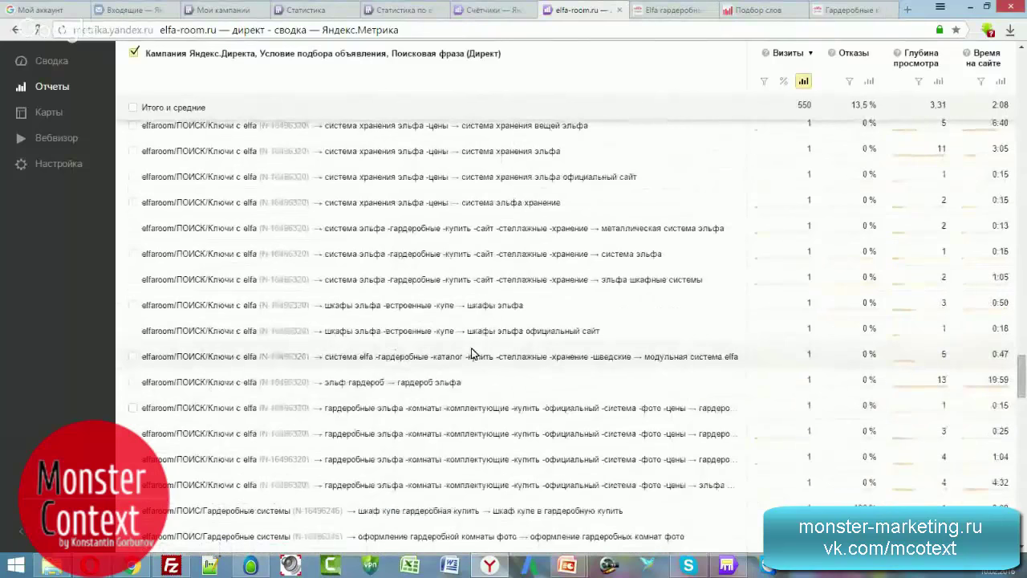
scroll(472, 354, up, 5)
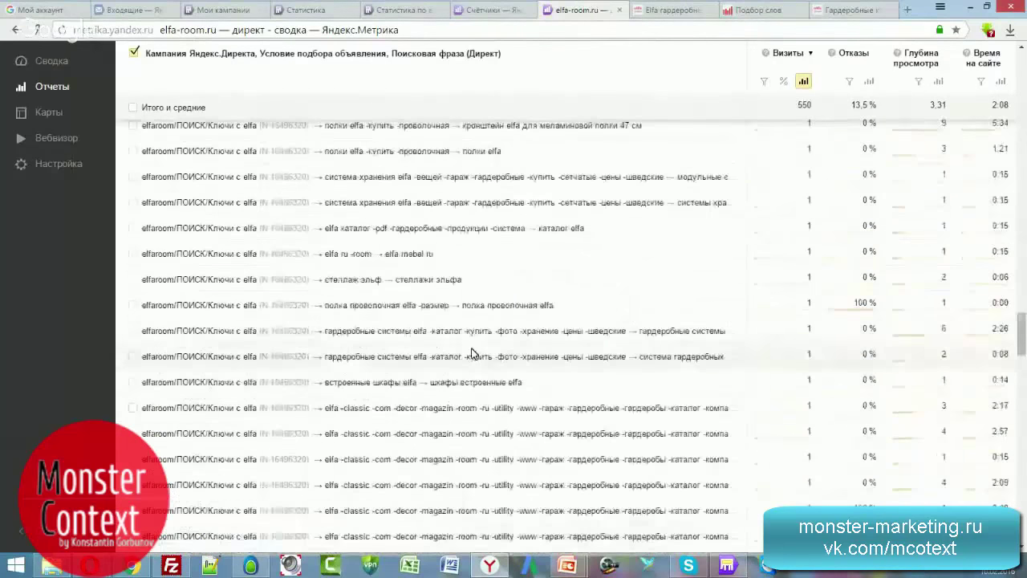
scroll(472, 353, up, 4)
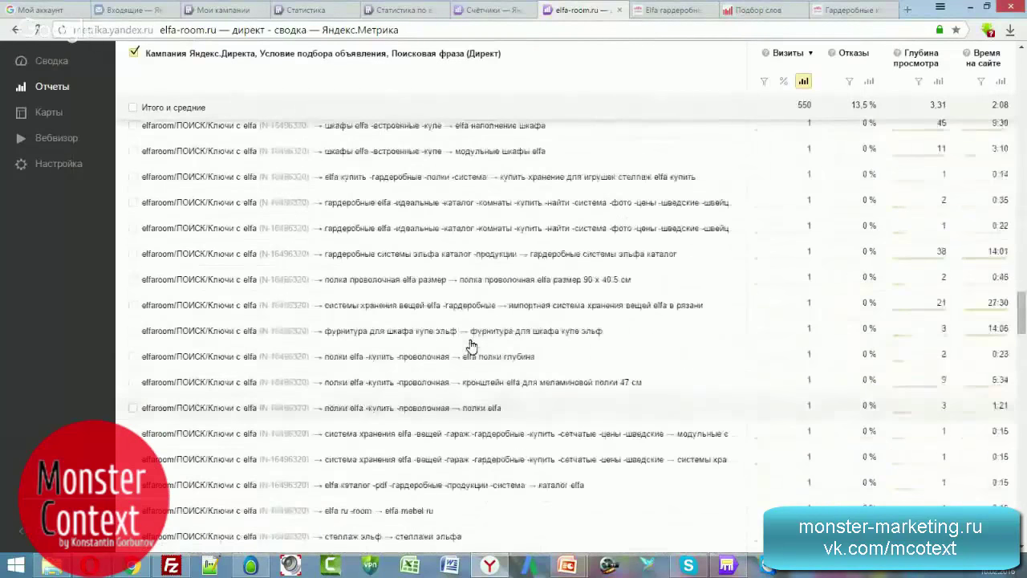
scroll(472, 345, up, 1)
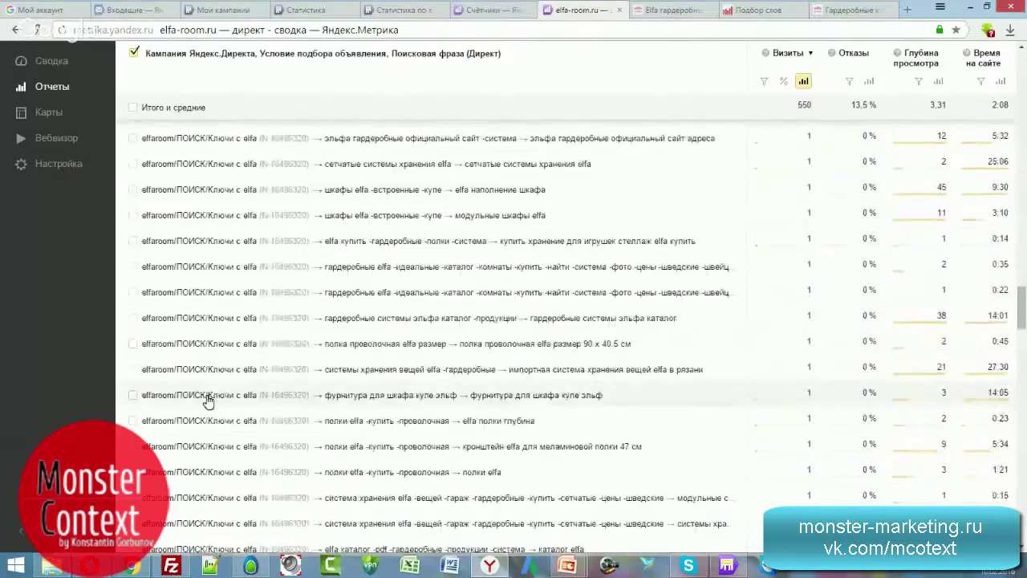
Step: Recheck the selected elfaroom search campaigns in Директ Коммандер and return to the Яндекс.Метрика phrase report
click(717, 569)
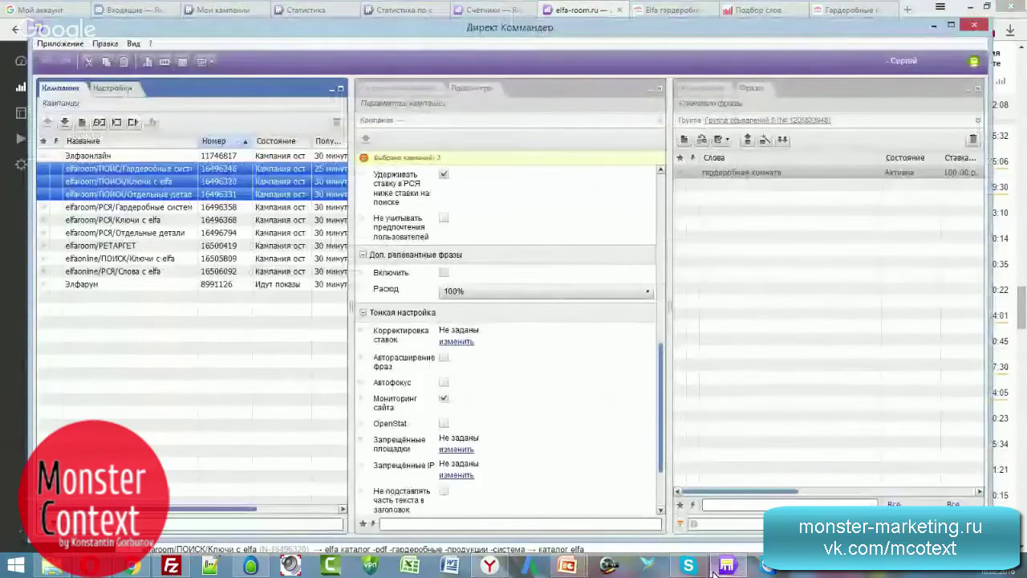
click(717, 569)
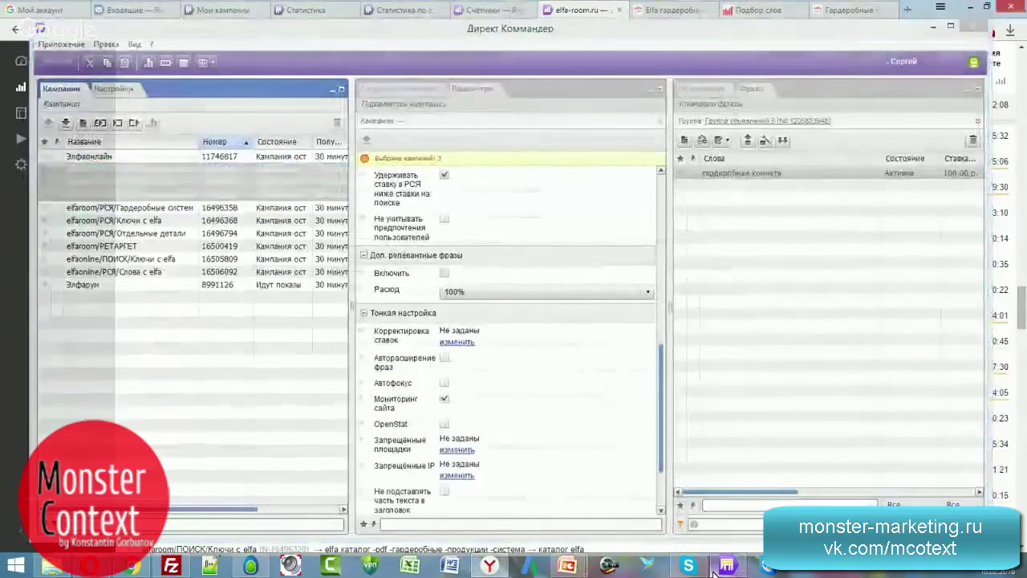
click(723, 565)
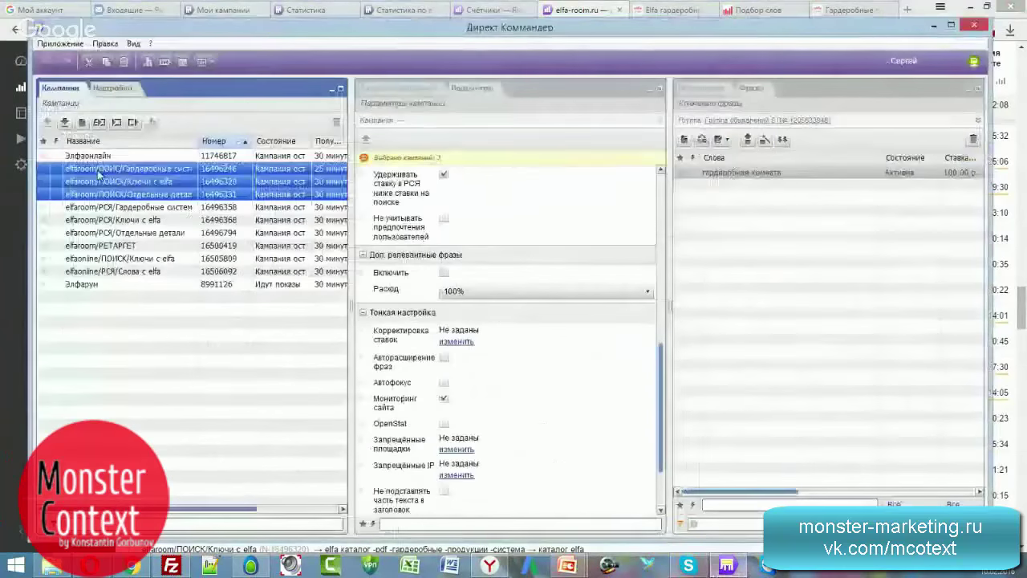
click(726, 566)
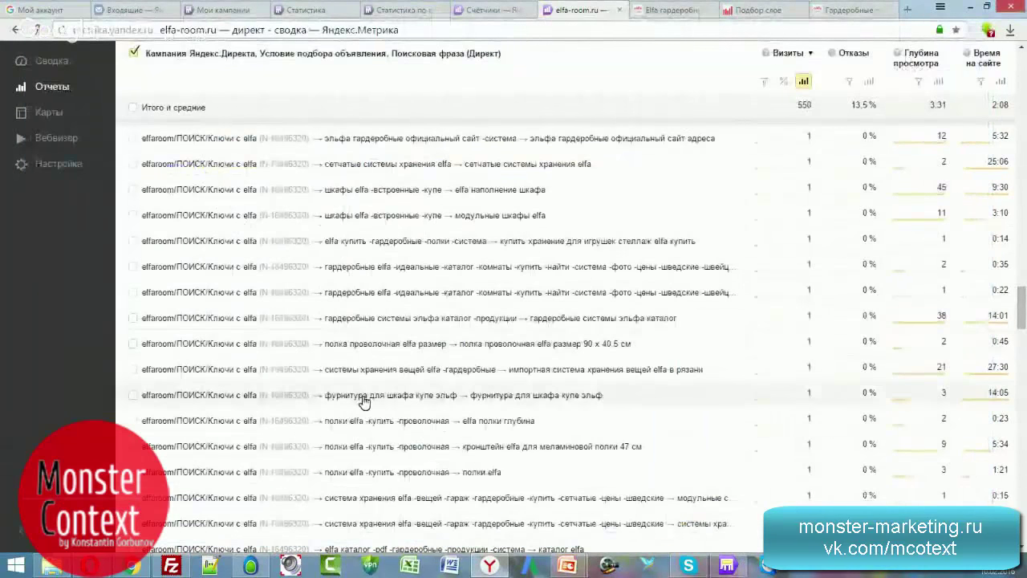
Step: Review the remaining search and РСЯ campaign phrases with one or two visits, working back to the report's beginning
scroll(360, 396, up, 3)
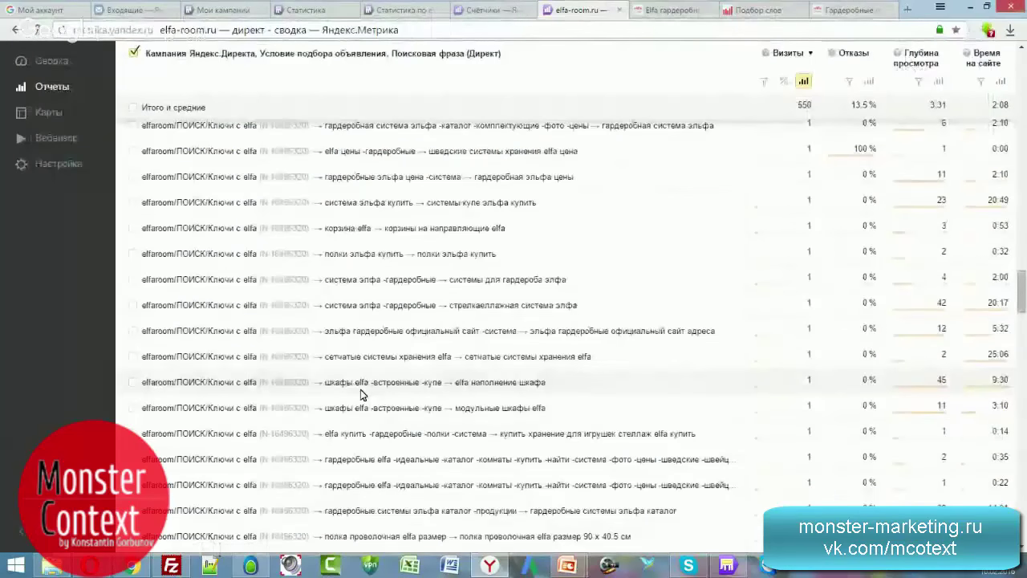
scroll(360, 391, up, 2)
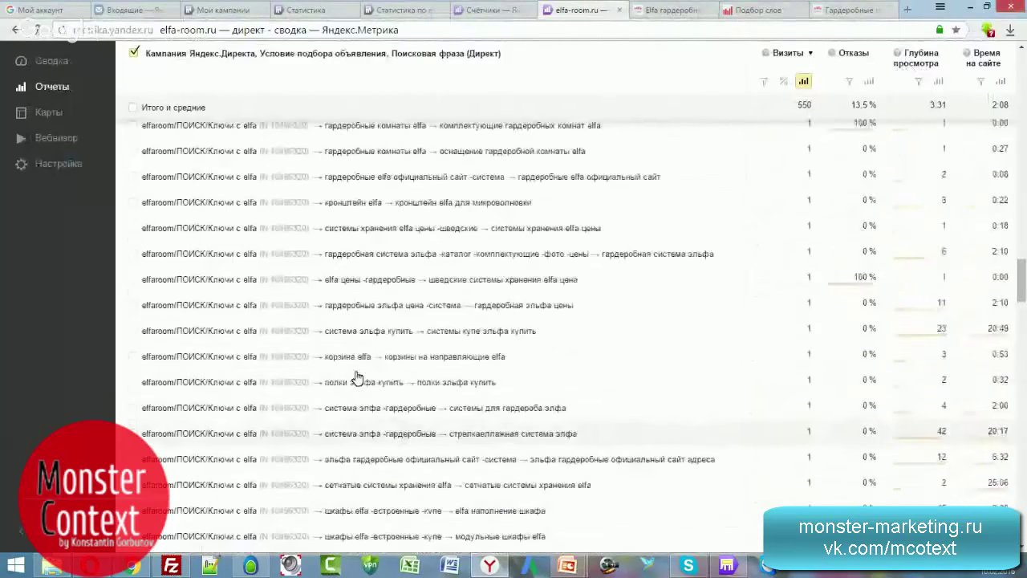
scroll(357, 377, up, 4)
scroll(358, 378, up, 1)
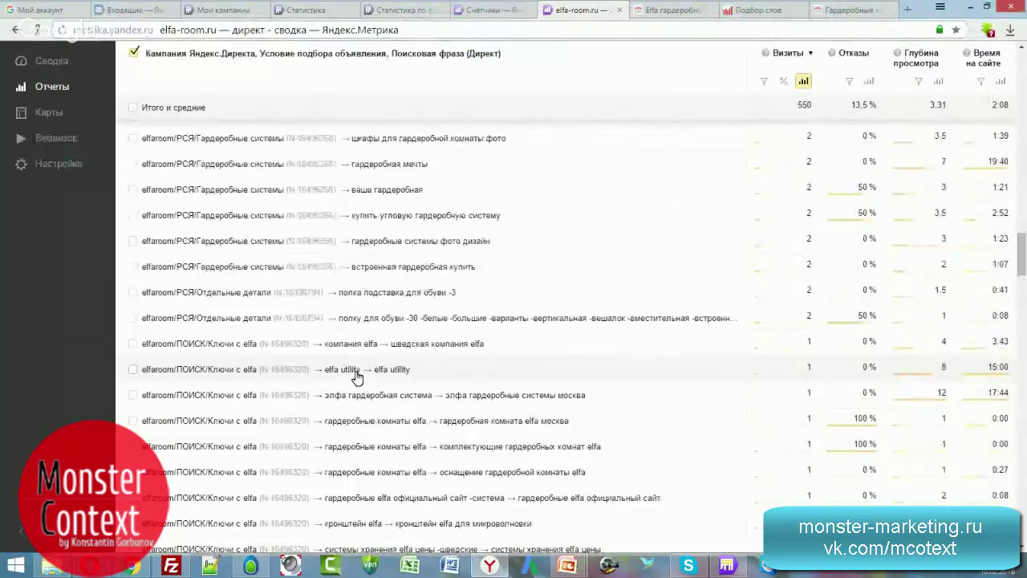
scroll(357, 377, up, 7)
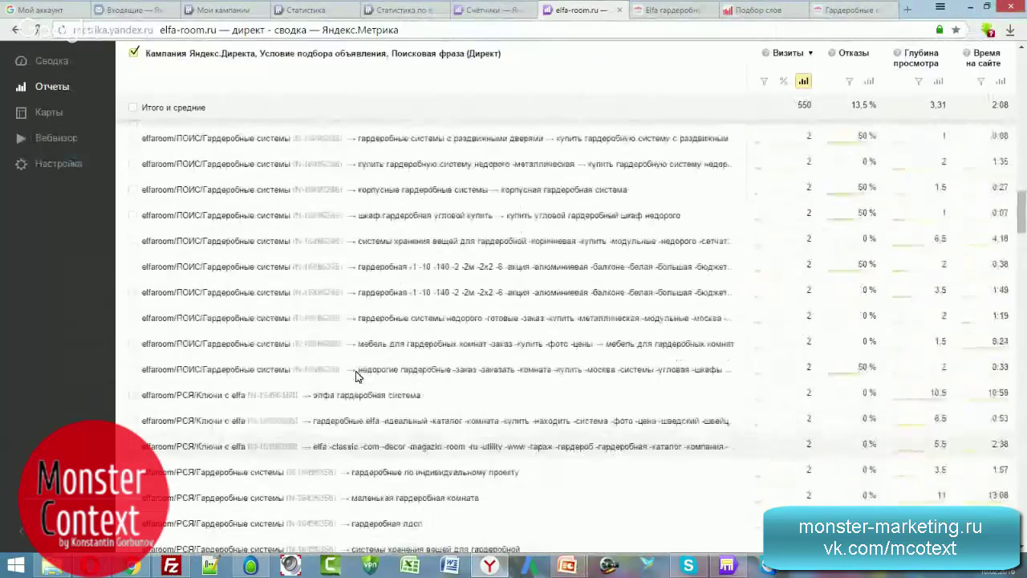
scroll(357, 377, up, 7)
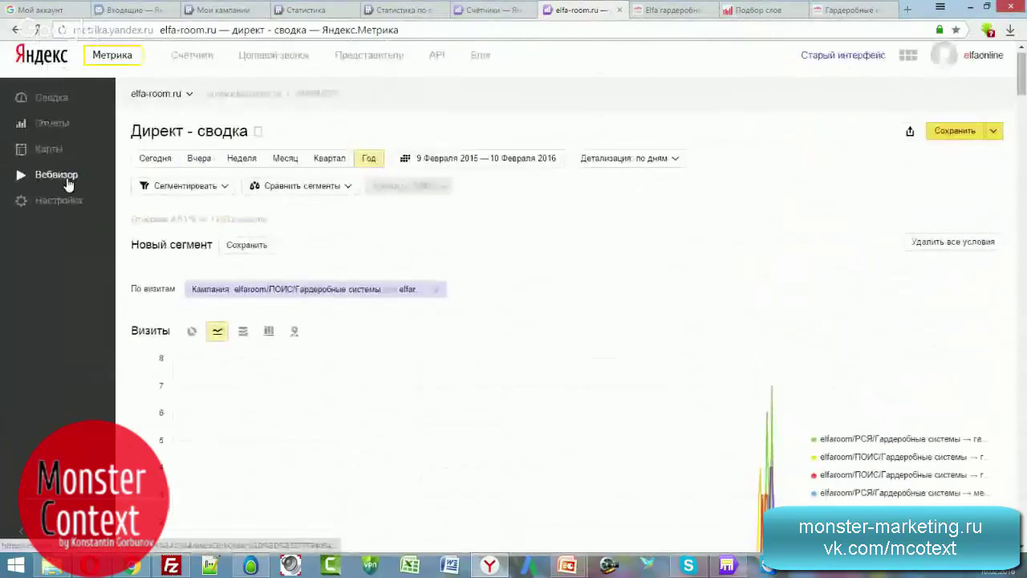
Step: Open Вебвизор for the campaign segment and replace the Фраза column of the visits table with Фраза (Директ)
click(68, 182)
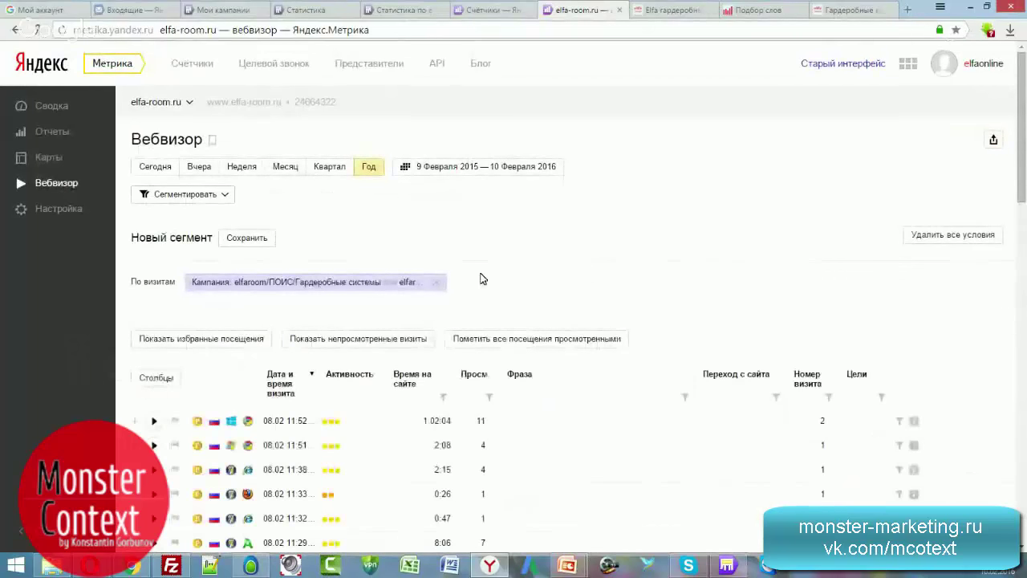
scroll(600, 312, down, 2)
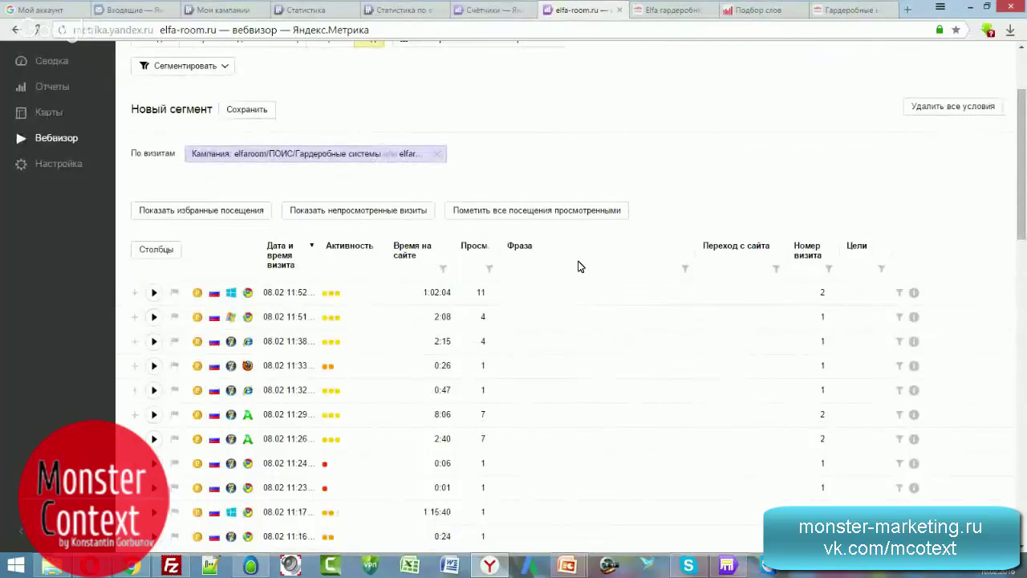
scroll(578, 266, down, 3)
scroll(577, 262, up, 4)
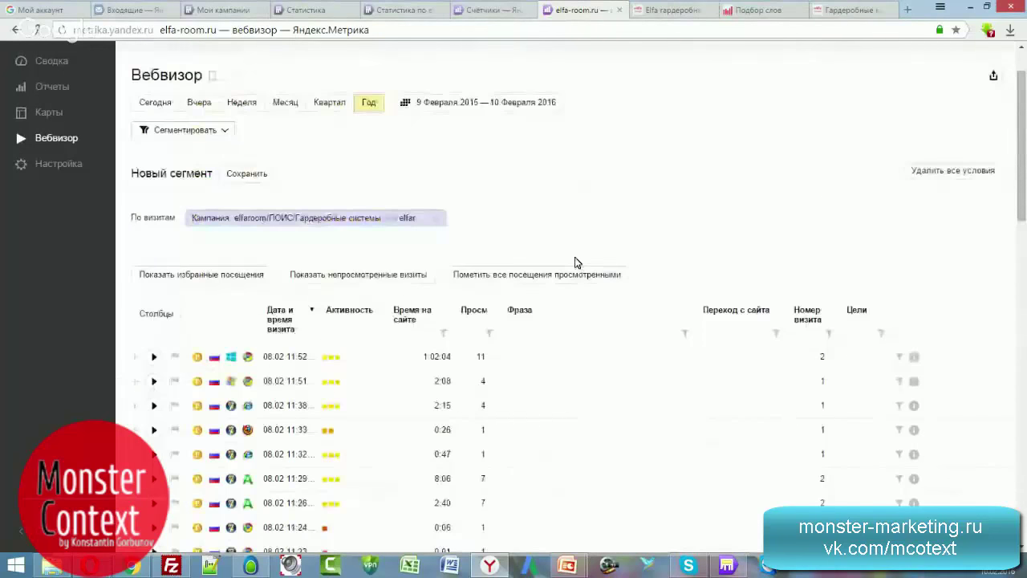
click(154, 313)
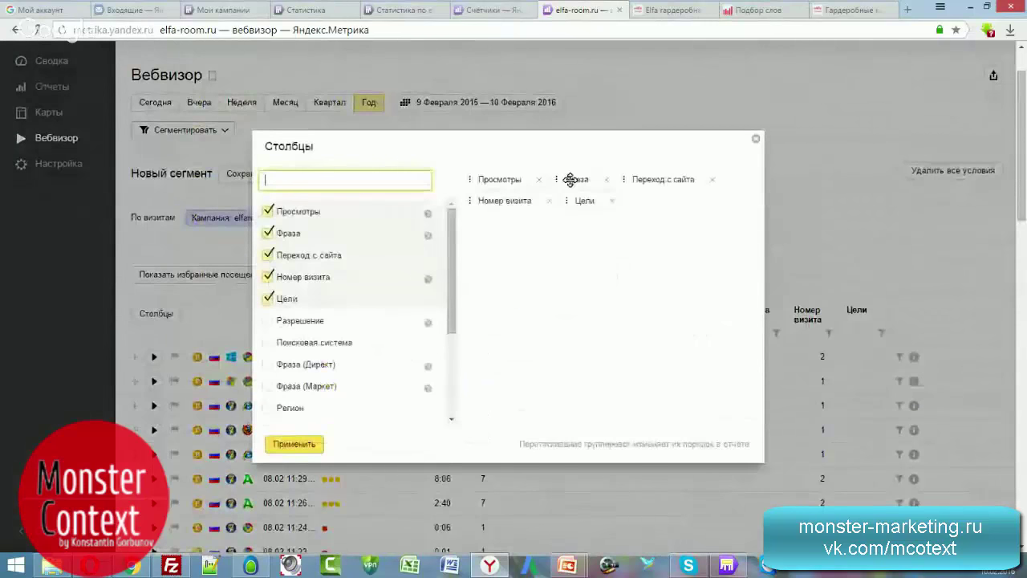
click(606, 181)
scroll(353, 333, down, 1)
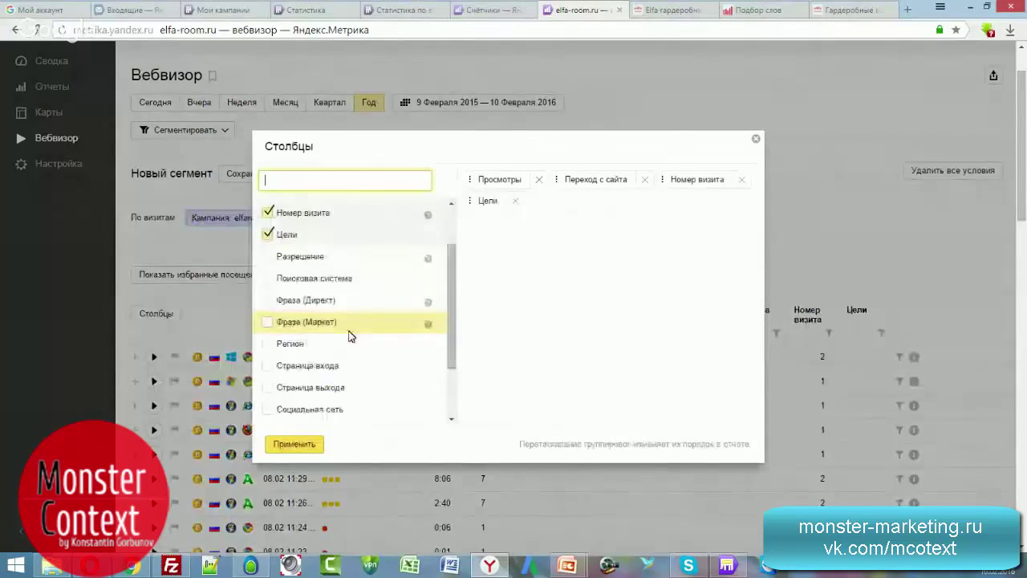
click(269, 300)
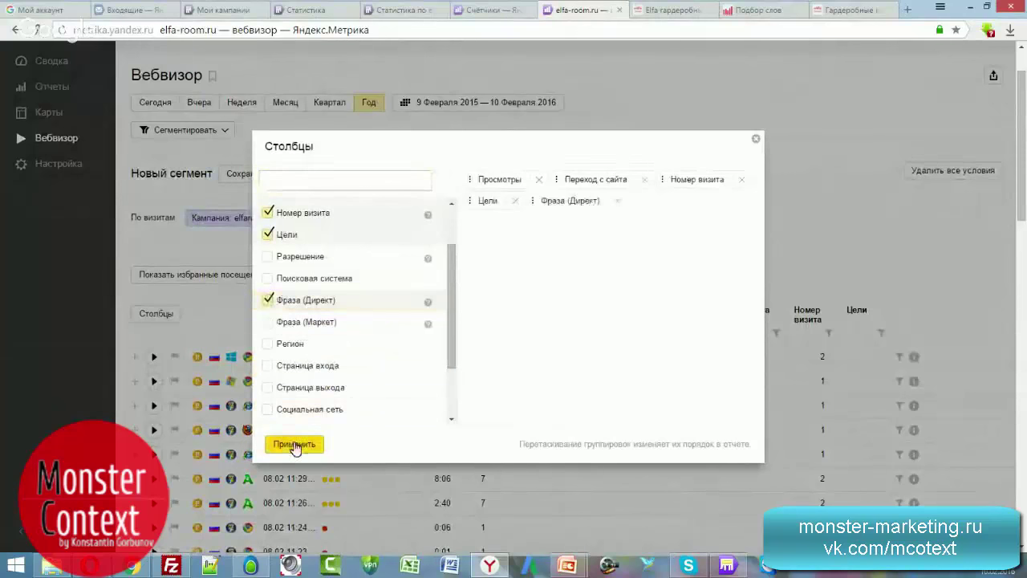
click(290, 444)
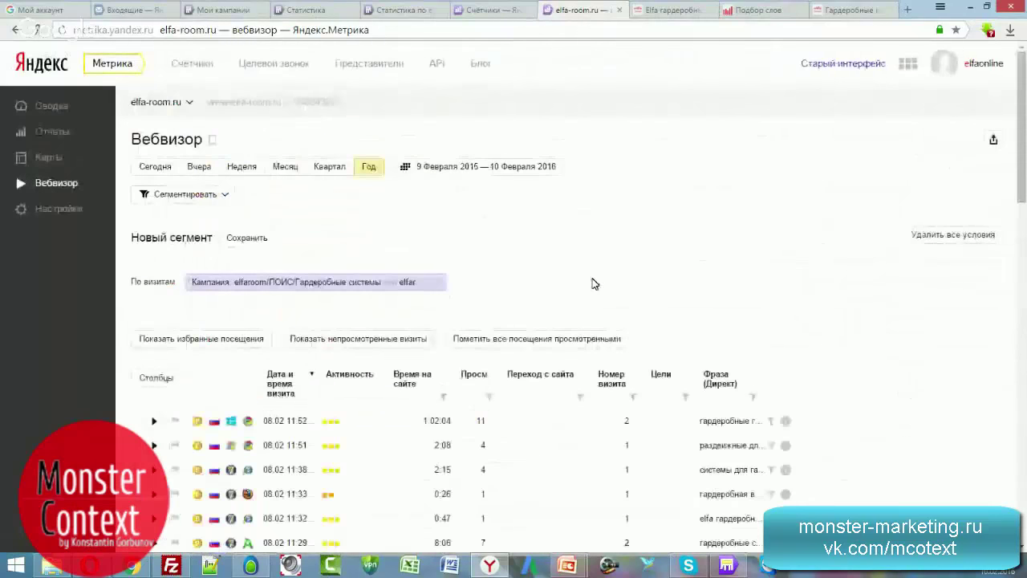
Step: Reorder the Вебвизор columns so that Фраза (Директ) comes directly after Просмотры
scroll(594, 241, down, 3)
drag(722, 185, 514, 183)
click(156, 186)
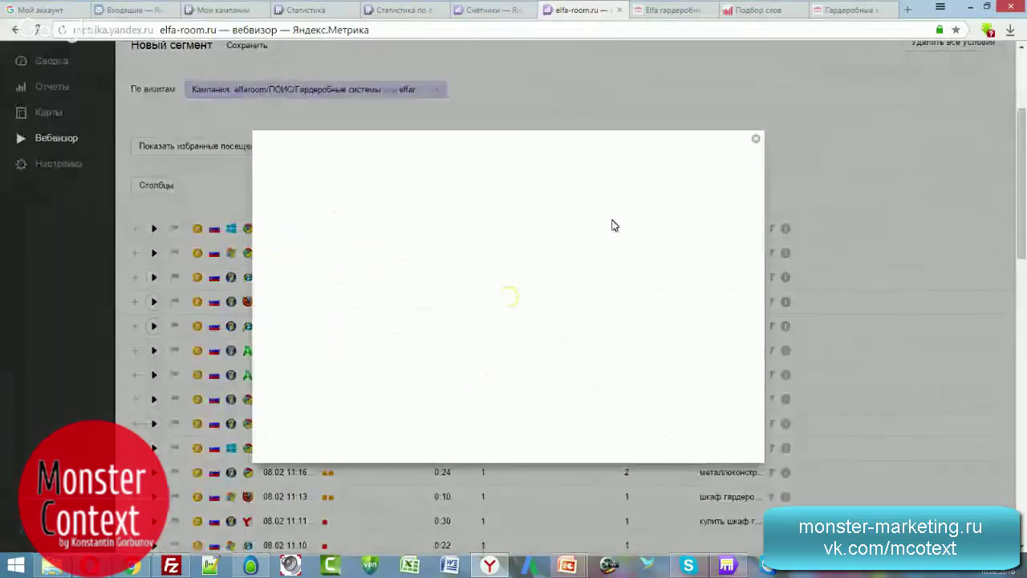
drag(566, 200, 562, 178)
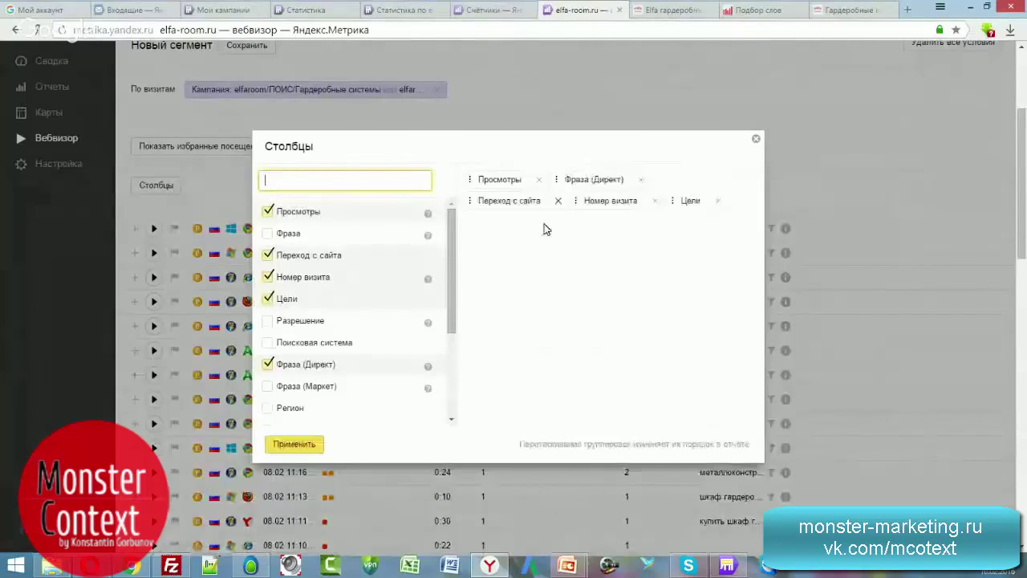
click(294, 443)
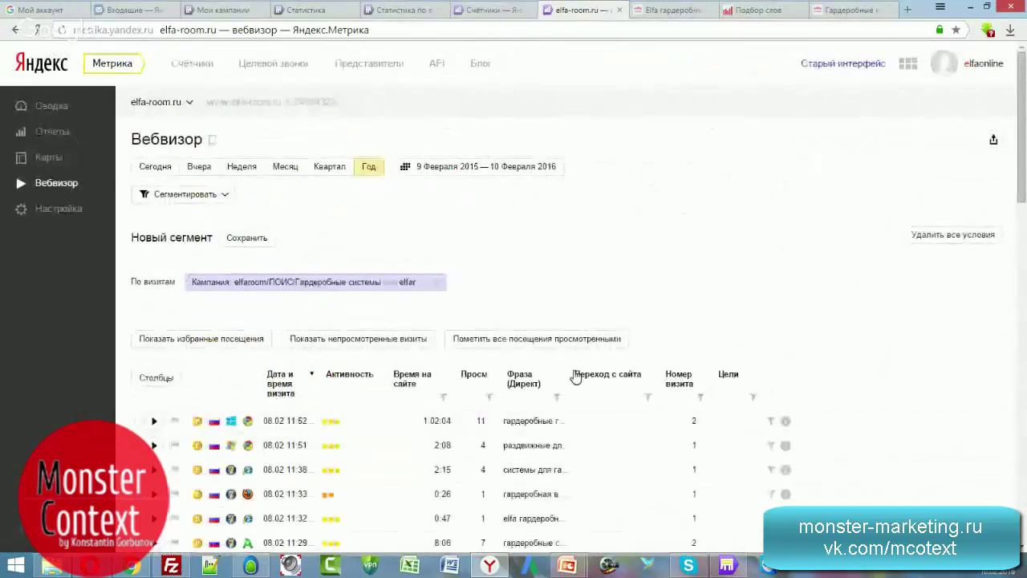
Step: Widen the Фраза (Директ) column so full phrases fit and examine the listed visits down to the end of the table
drag(566, 372, 754, 372)
scroll(756, 366, down, 3)
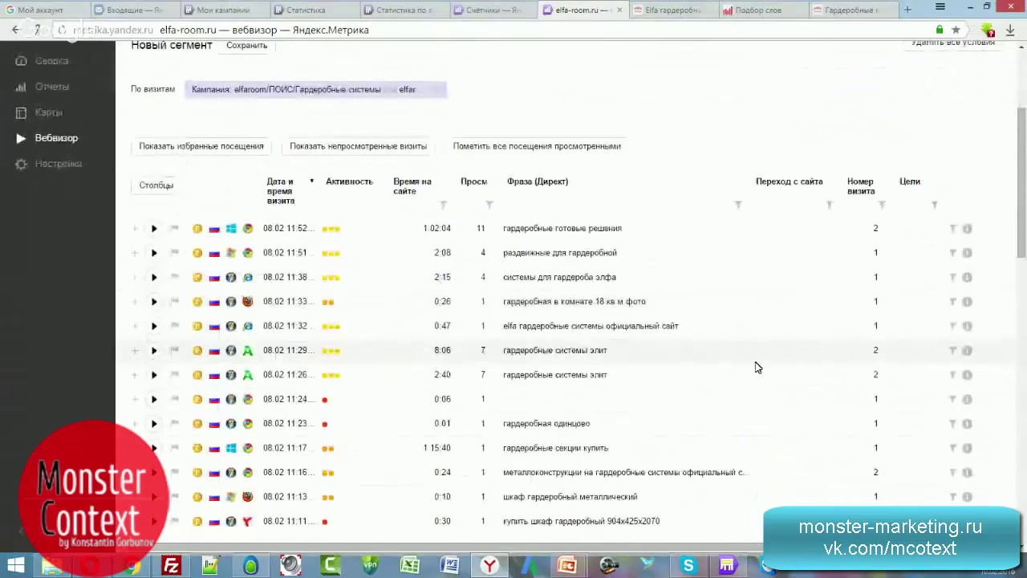
scroll(757, 367, down, 2)
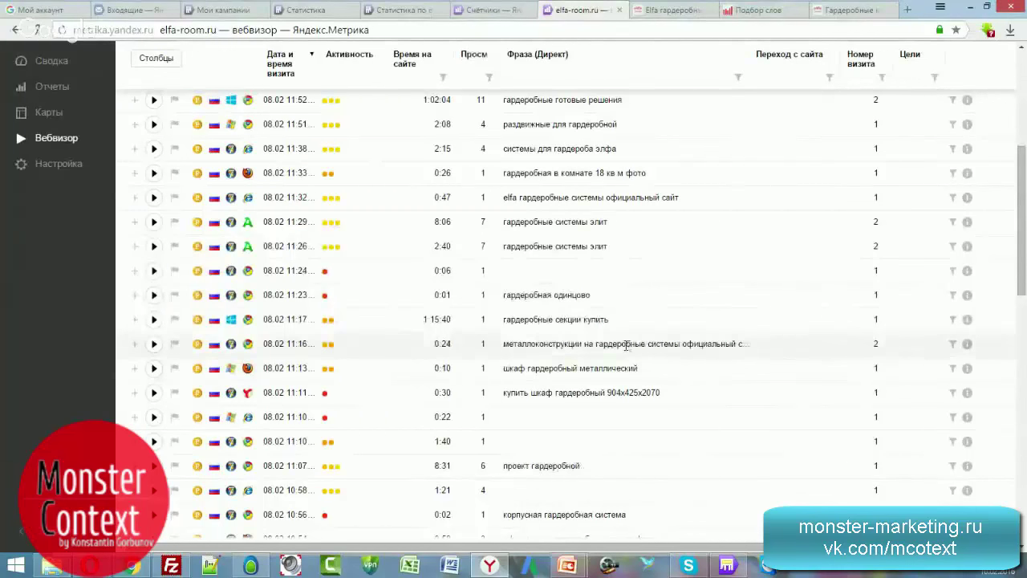
scroll(626, 348, down, 4)
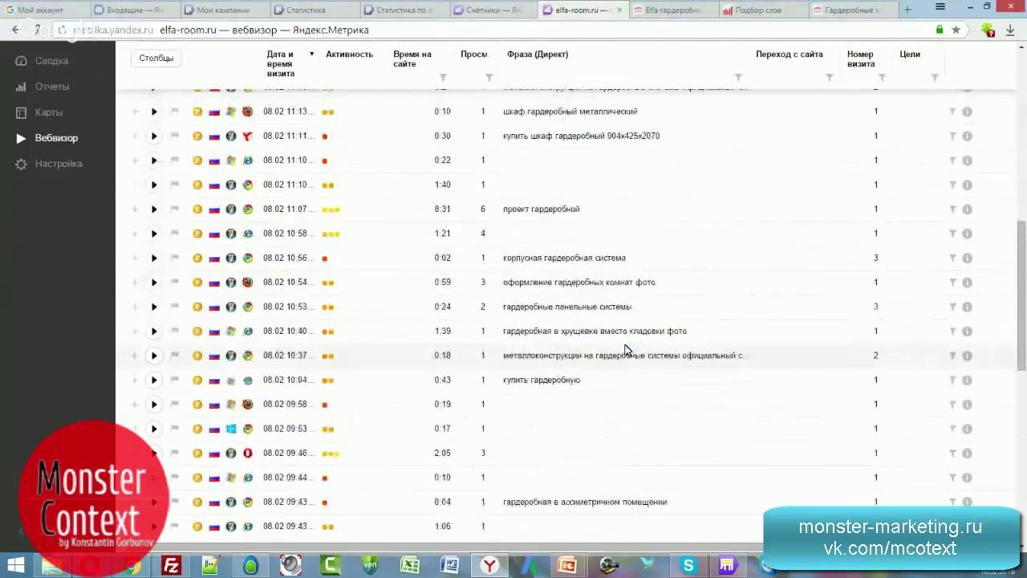
scroll(625, 349, down, 3)
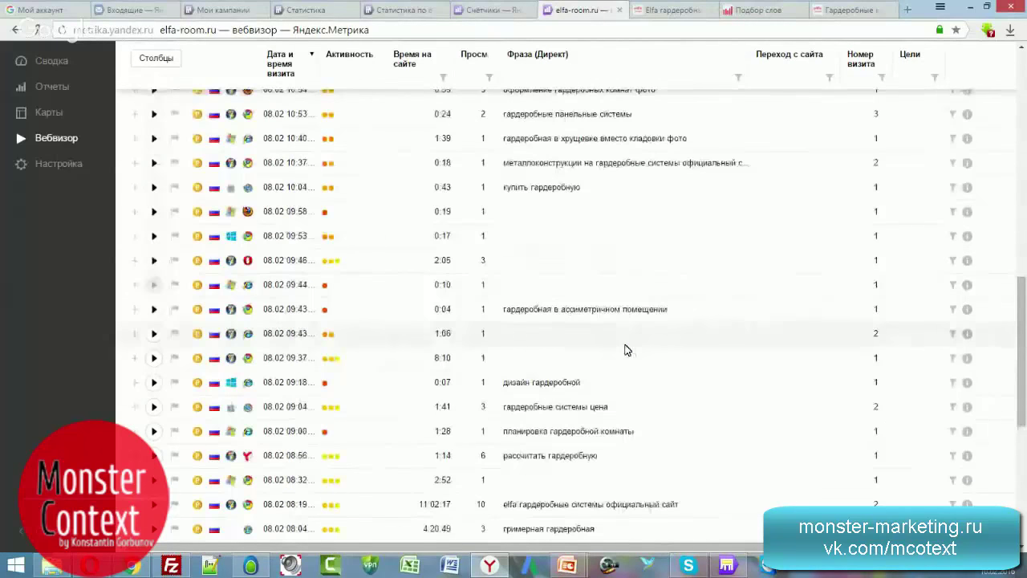
scroll(626, 350, down, 6)
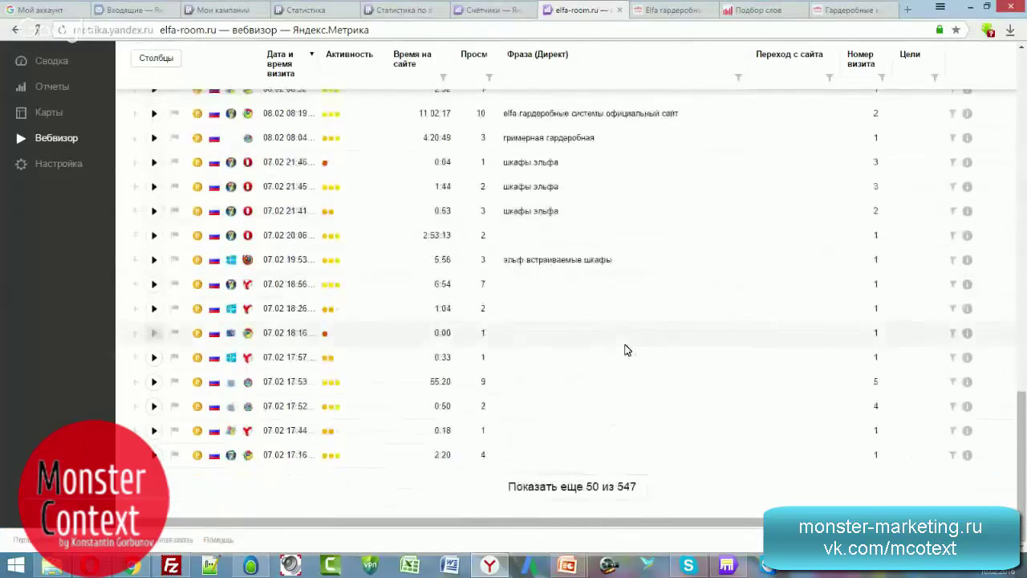
Step: Load 50 more visits into the Вебвизор table and examine their Директ phrases
click(610, 490)
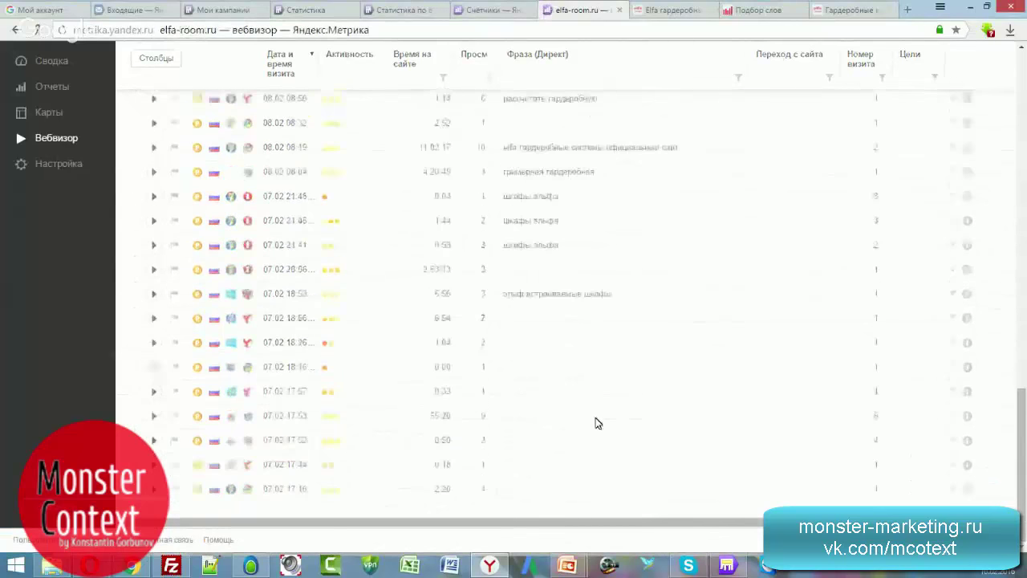
scroll(597, 417, down, 8)
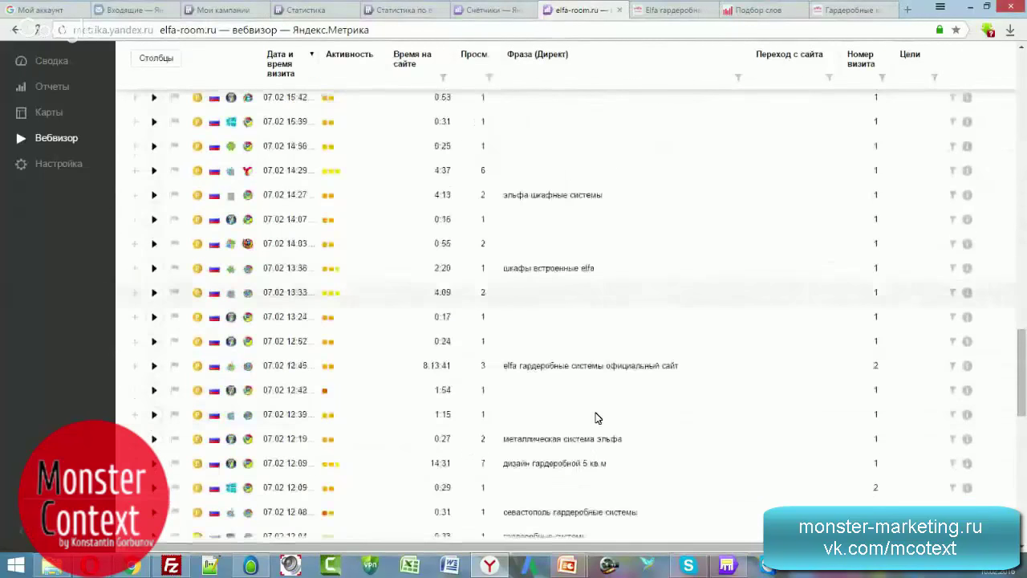
scroll(596, 417, down, 4)
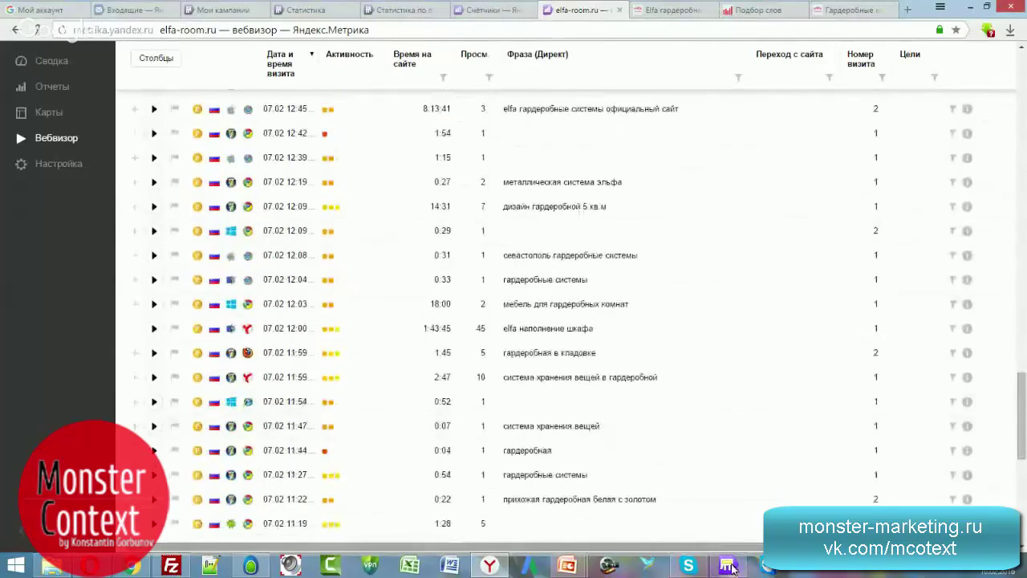
Step: Switch to Директ Коммандер and compare the Элфарум campaign with the elfaroom ПОИСК, elfaroom РСЯ and elfaonline campaign groups
key(alt+Tab)
click(74, 284)
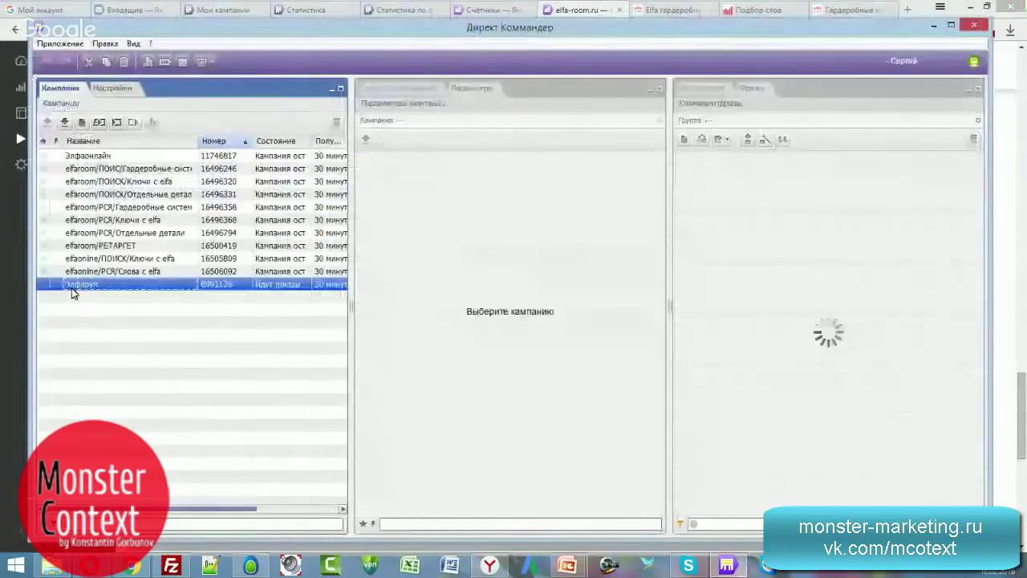
click(121, 169)
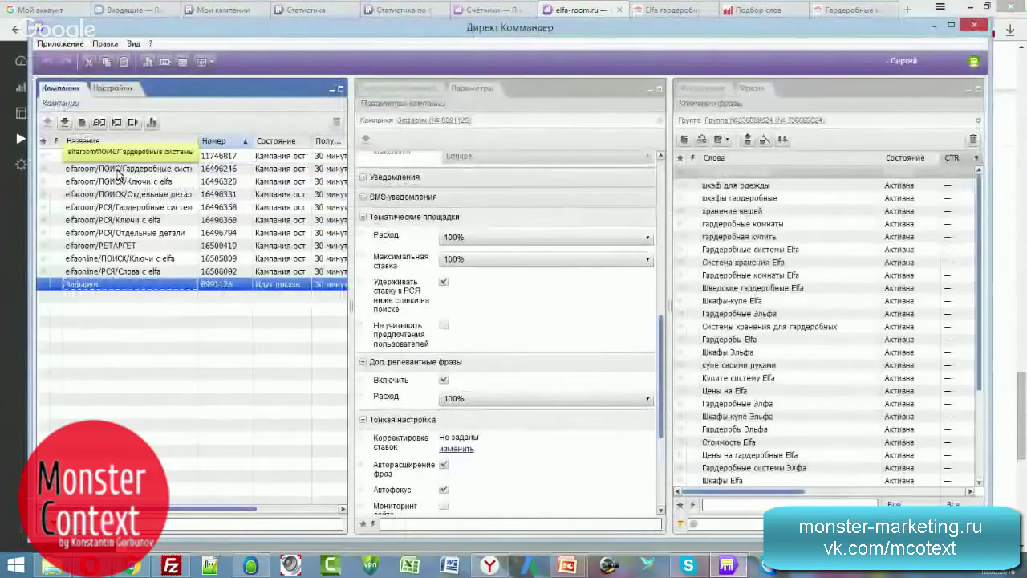
shift+click(124, 196)
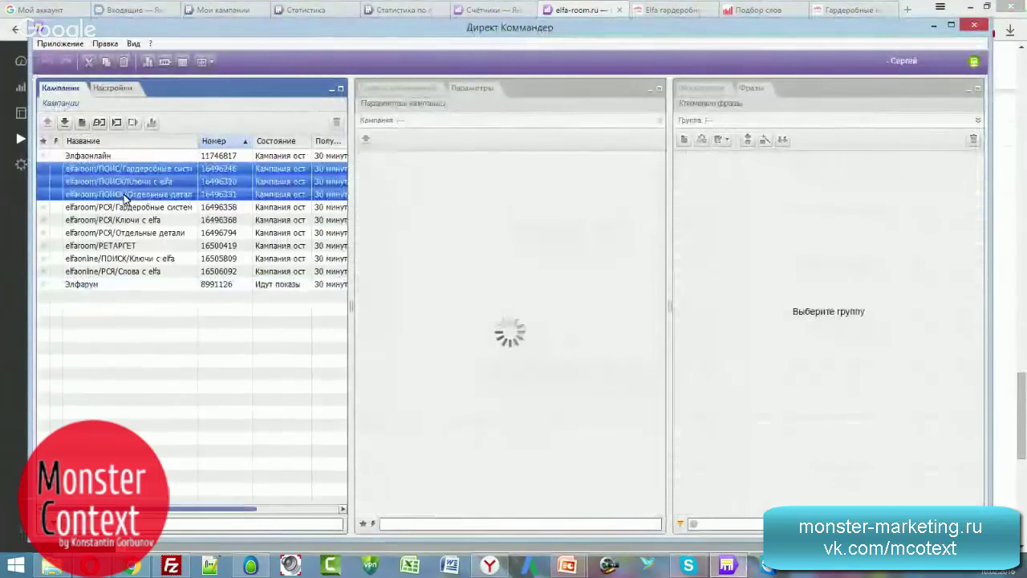
click(120, 207)
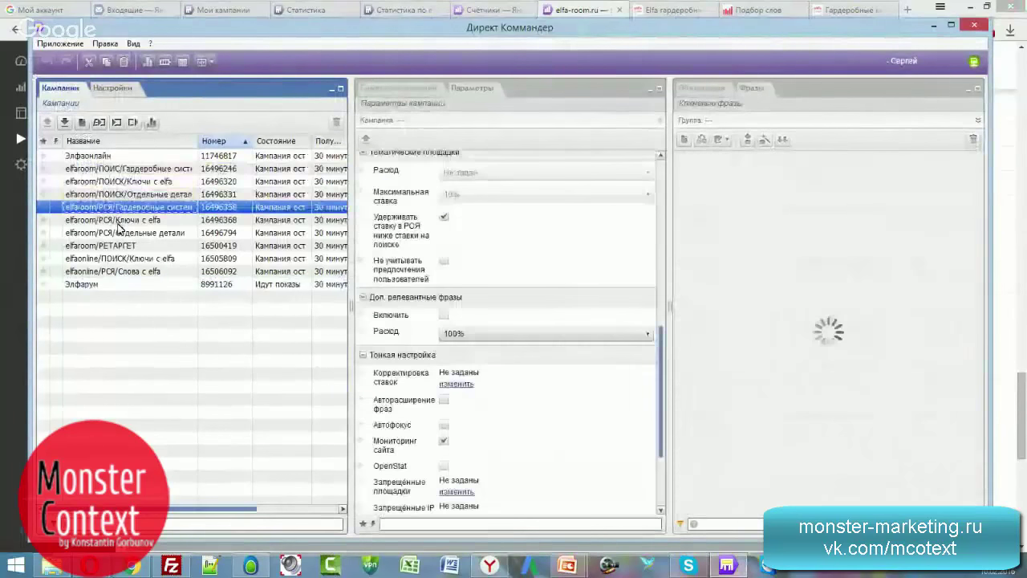
shift+click(118, 232)
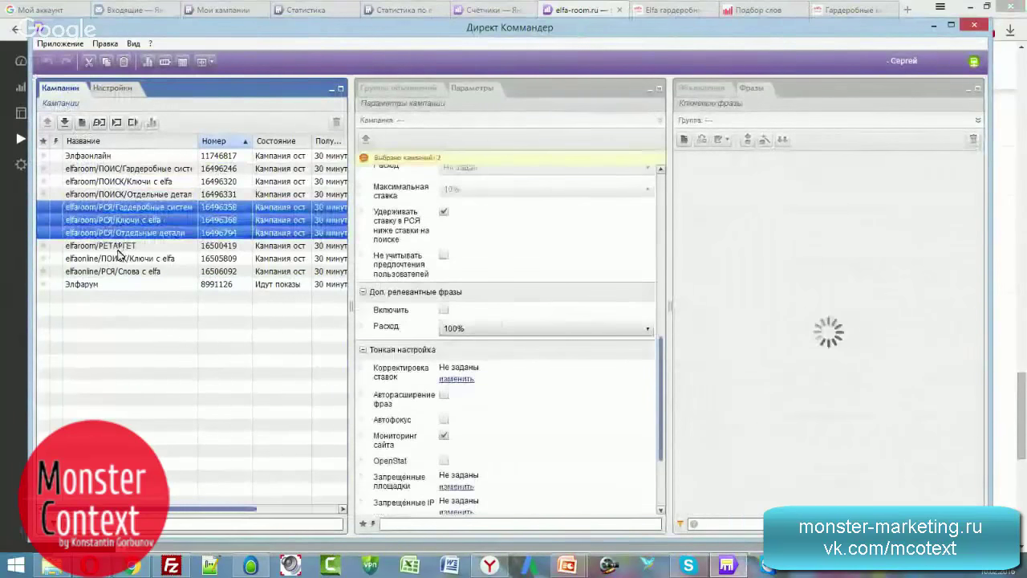
click(117, 260)
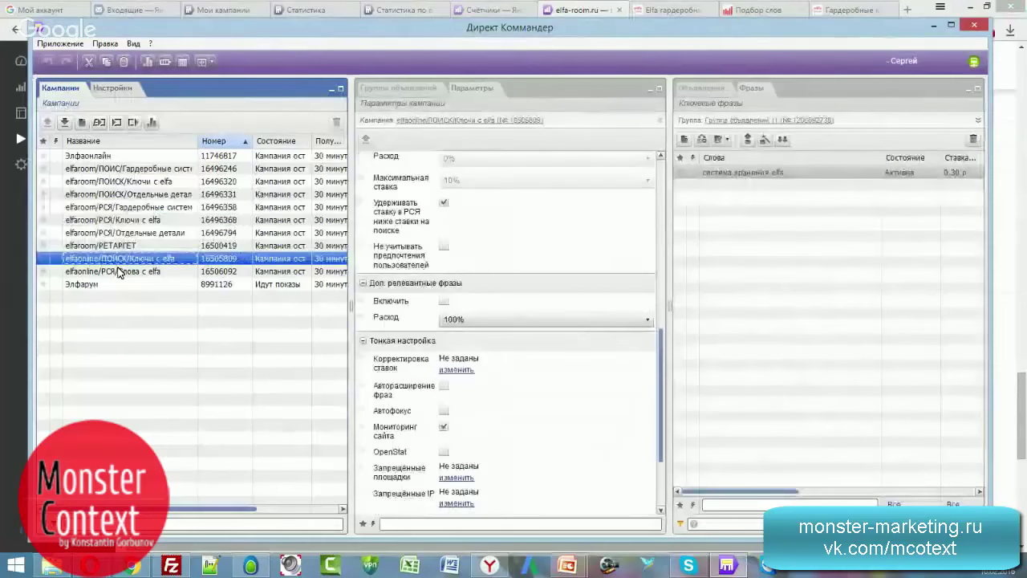
shift+click(122, 272)
click(132, 272)
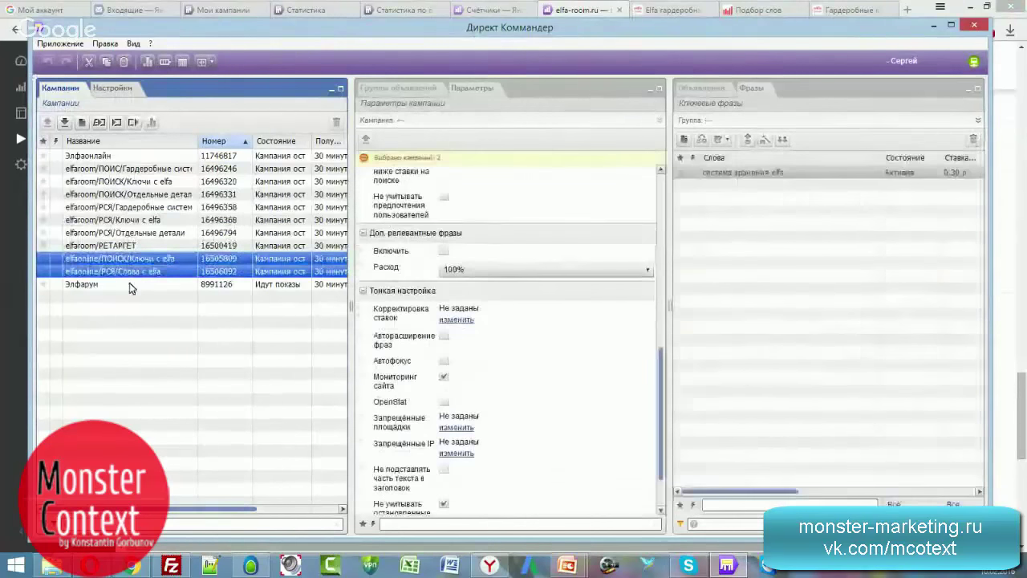
Step: Select the six elfaroom search and РСЯ campaigns, inspect their ad's tagged link, and select the elfaroom/ПОИСК/Ключи с elfa campaign
click(113, 233)
shift+click(118, 170)
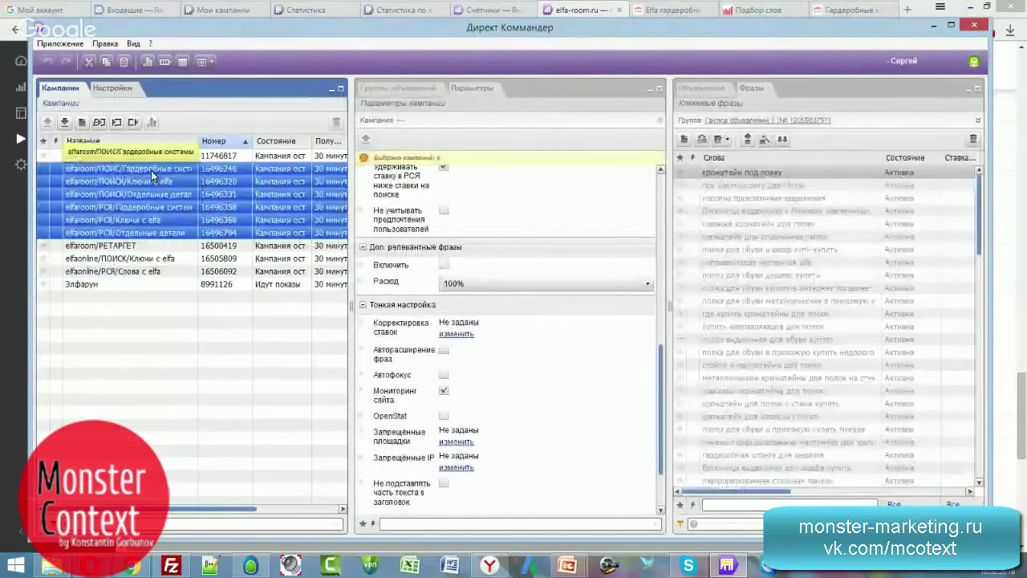
click(705, 88)
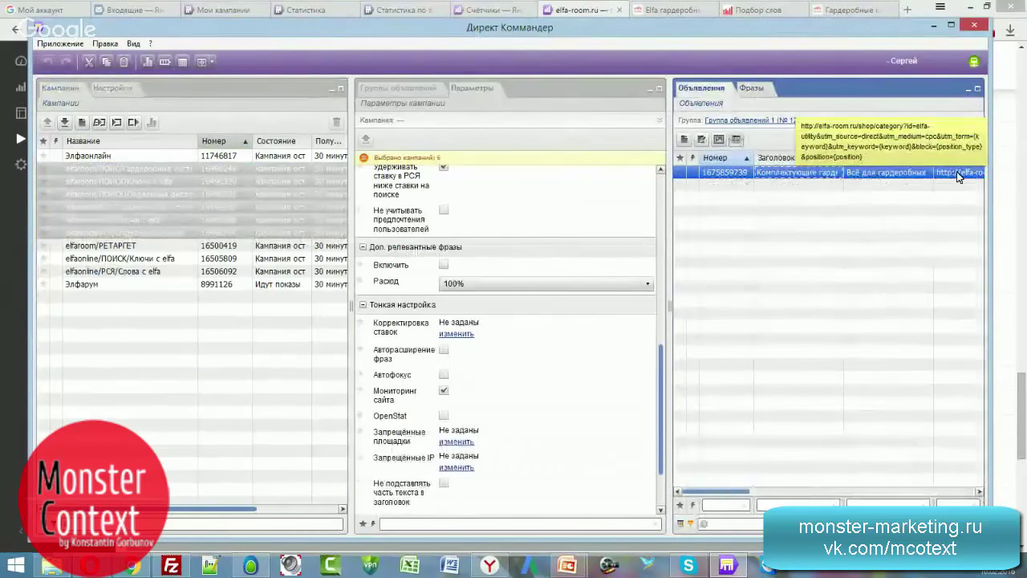
click(166, 182)
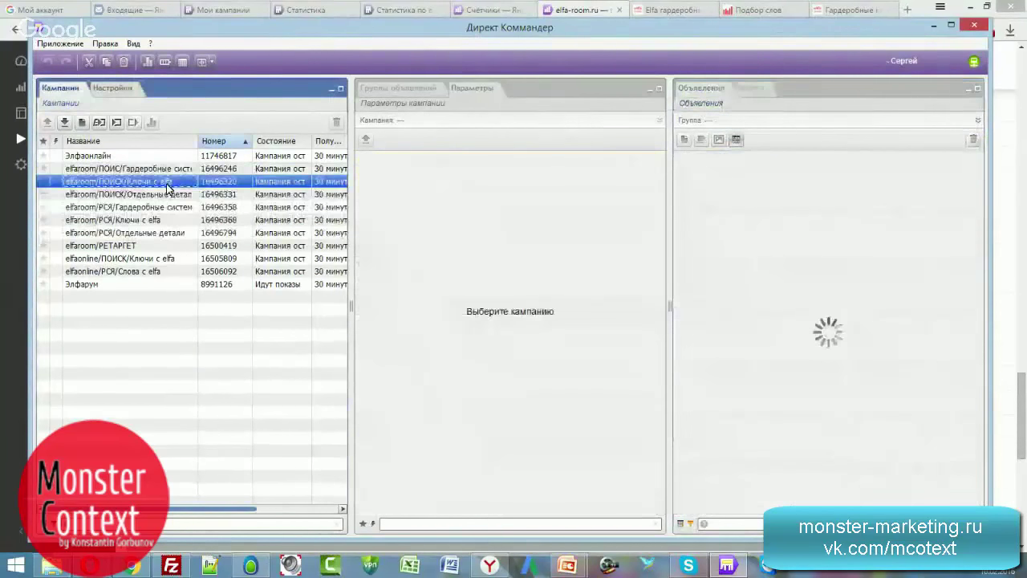